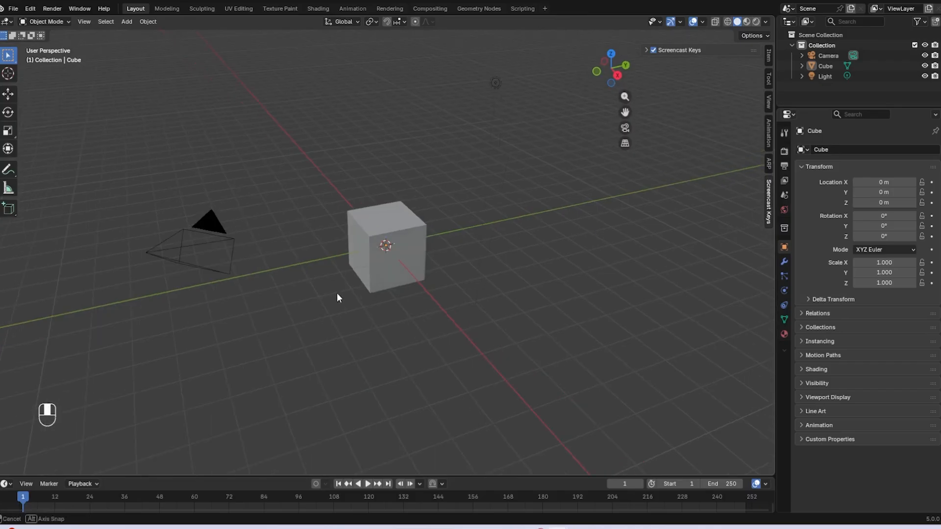
# - Delete the default camera and the light one after the other
pyautogui.click(242, 243)
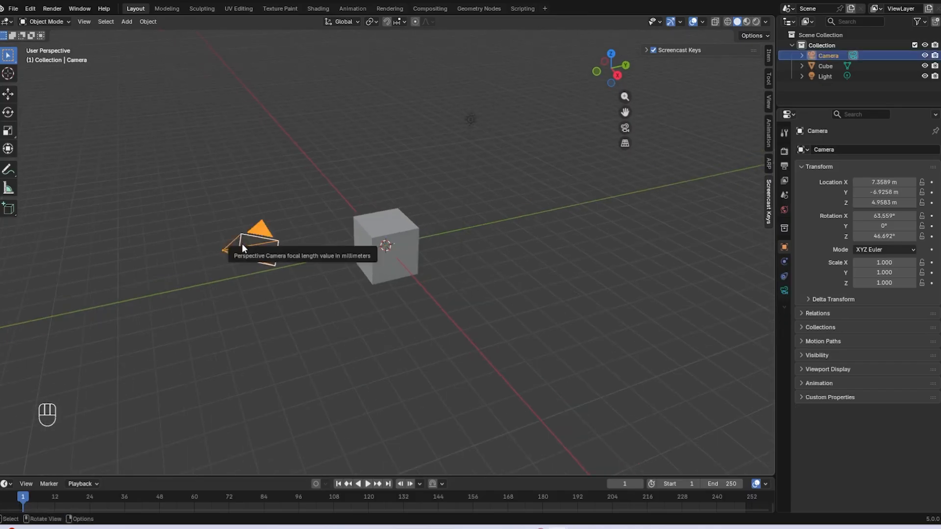
pyautogui.scroll(1, 242, 243)
pyautogui.press('x')
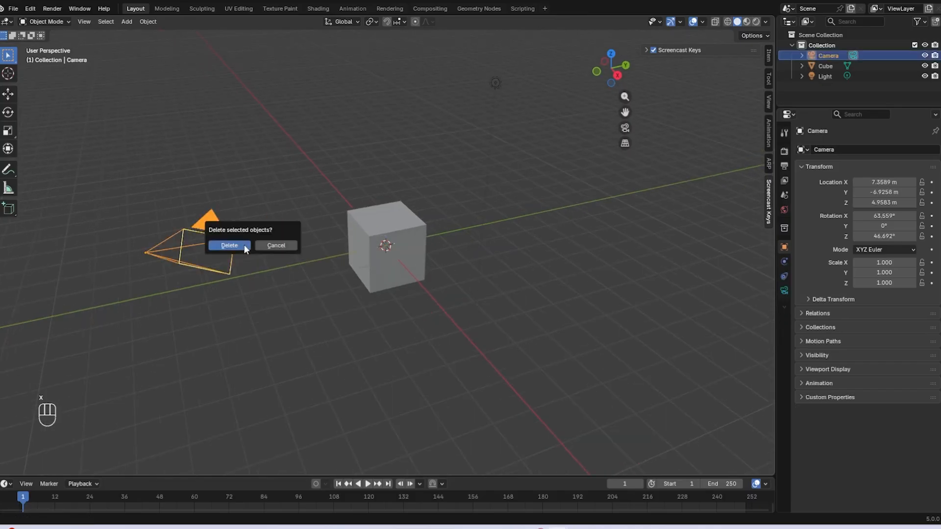
pyautogui.click(243, 245)
pyautogui.click(495, 83)
pyautogui.press('x')
pyautogui.click(494, 89)
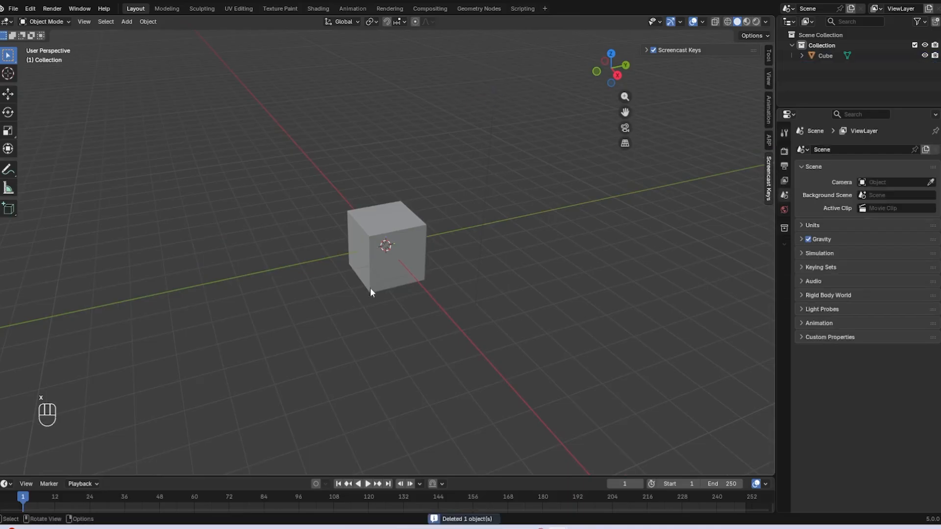
# - Undo the separate deletions of the light and the camera
pyautogui.hotkey('ctrl', 'z')
pyautogui.hotkey('ctrl', 'z')
pyautogui.hotkey('ctrl', 'z')
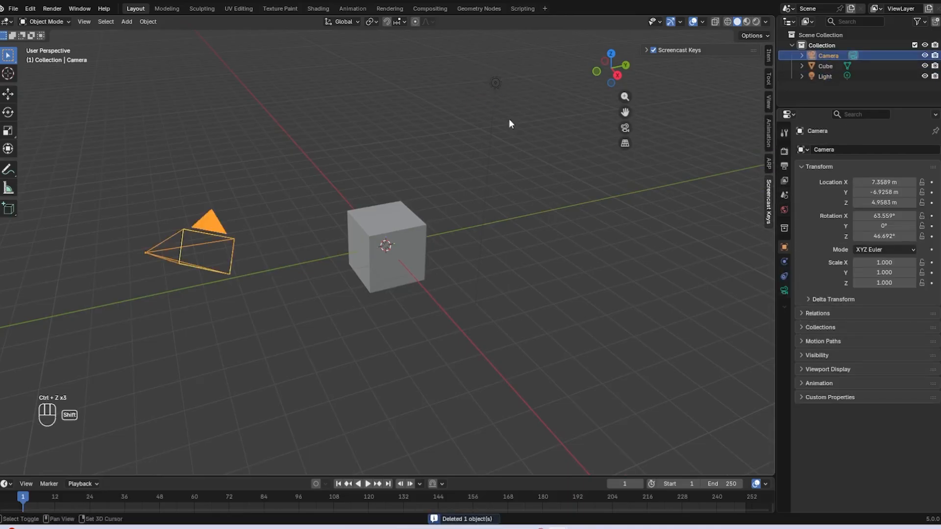
# - Add the light to the camera selection and delete both objects together
pyautogui.keyDown('shift'); pyautogui.click(493, 83); pyautogui.keyUp('shift')
pyautogui.press('x')
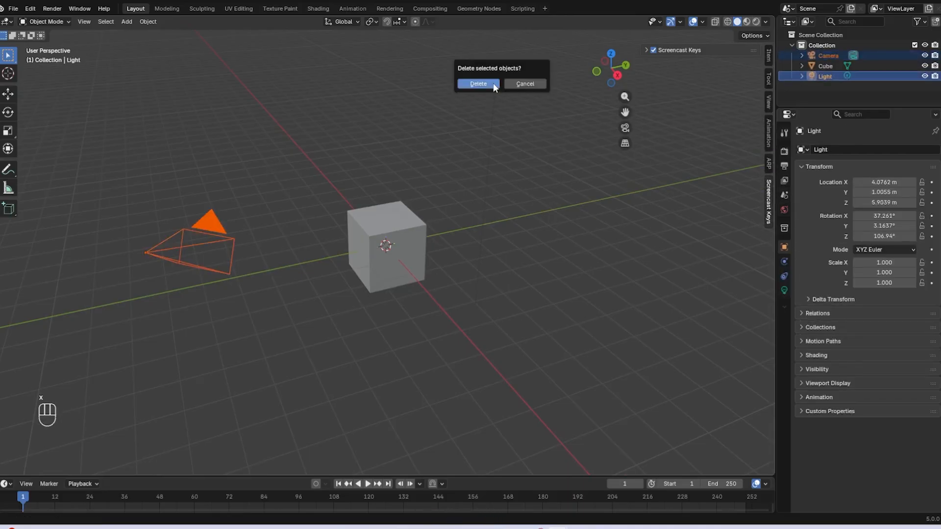
pyautogui.click(493, 83)
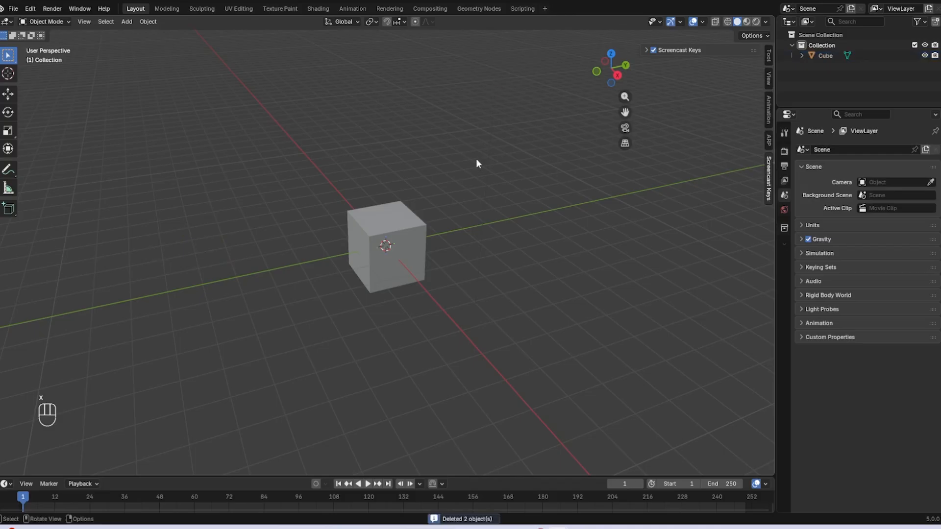
# - Delete the default cube and switch to the front orthographic view
pyautogui.click(424, 239)
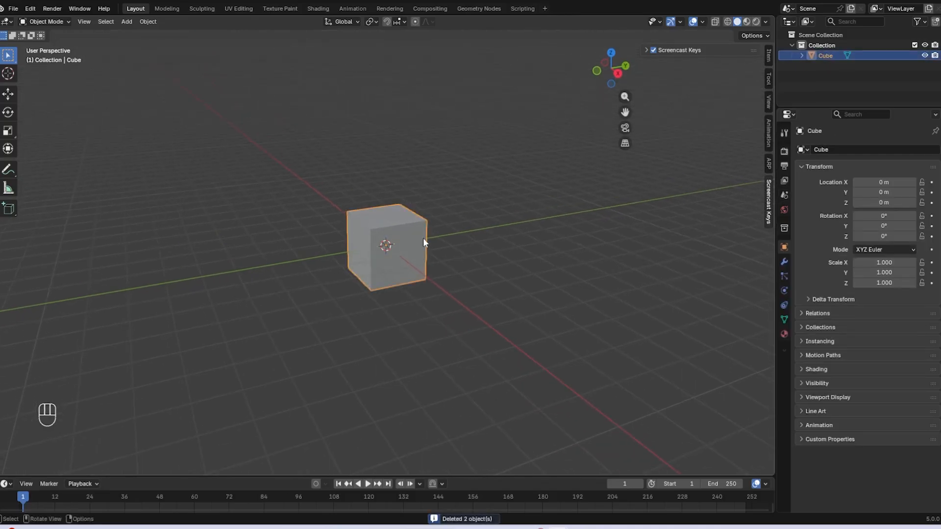
pyautogui.press('x')
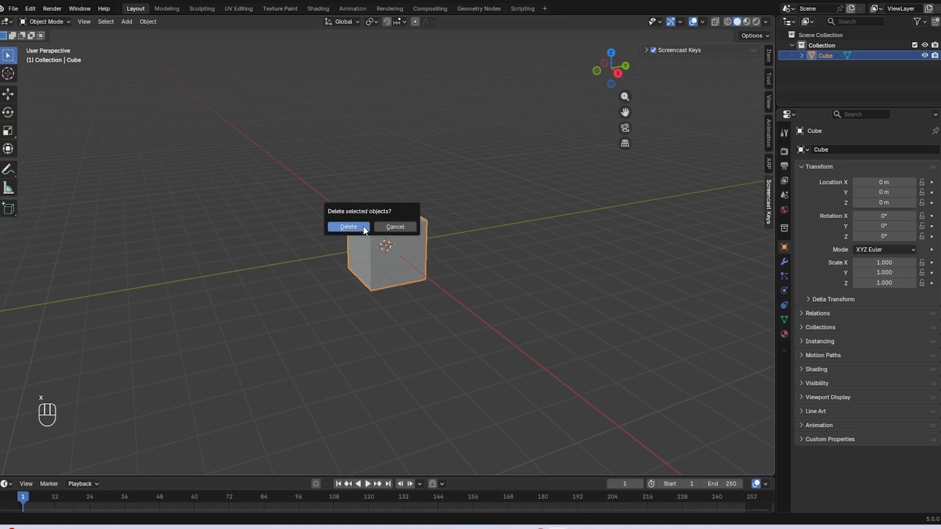
pyautogui.click(349, 227)
pyautogui.press('KP_1')
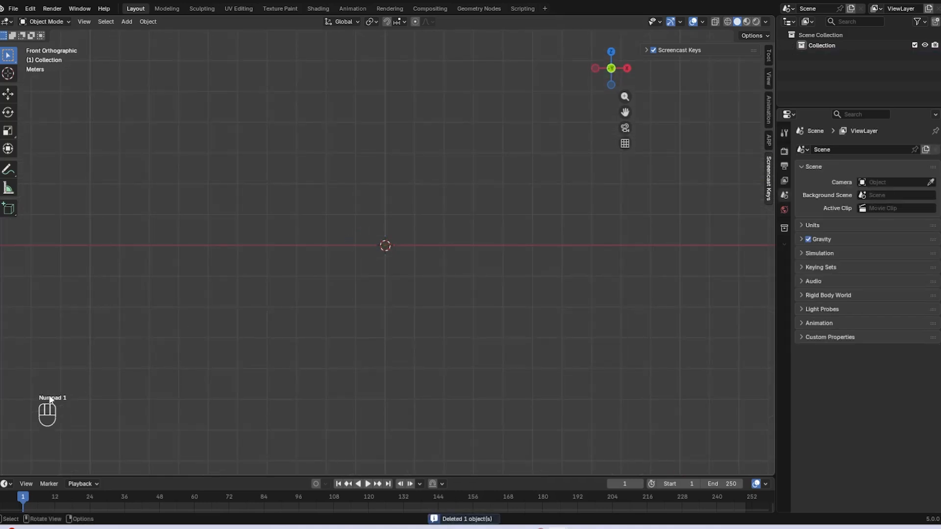
# - Enable Emulate Numpad in the Input preferences and close the preferences window
pyautogui.click(12, 9)
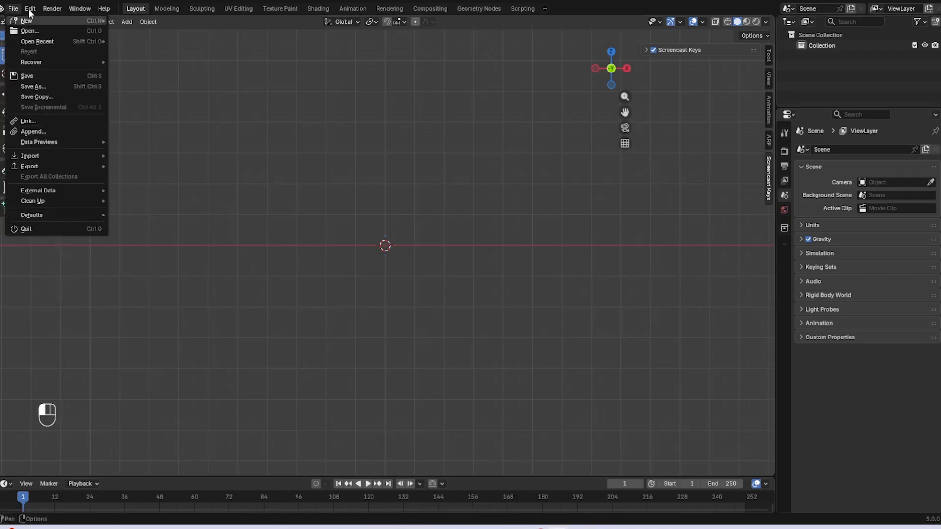
pyautogui.click(43, 140)
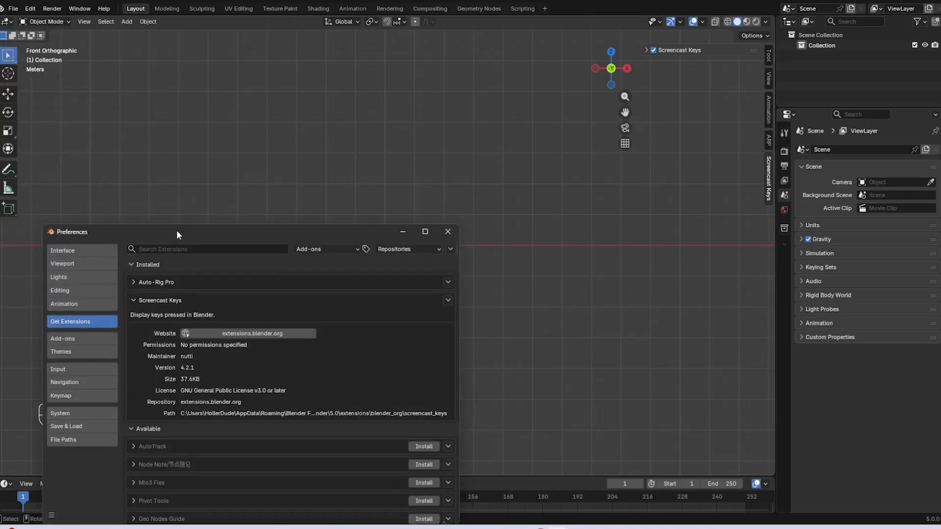
pyautogui.moveTo(176, 230); pyautogui.dragTo(209, 75)
pyautogui.click(93, 211)
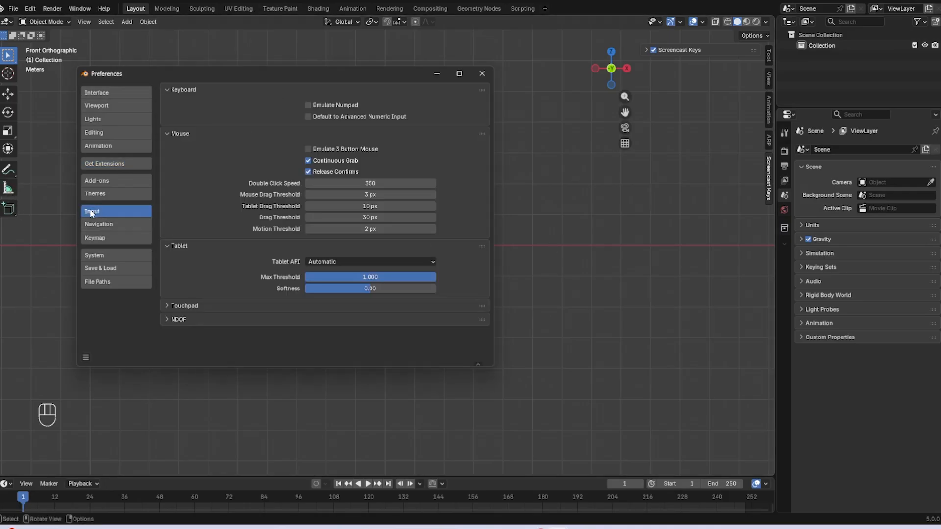
pyautogui.click(310, 104)
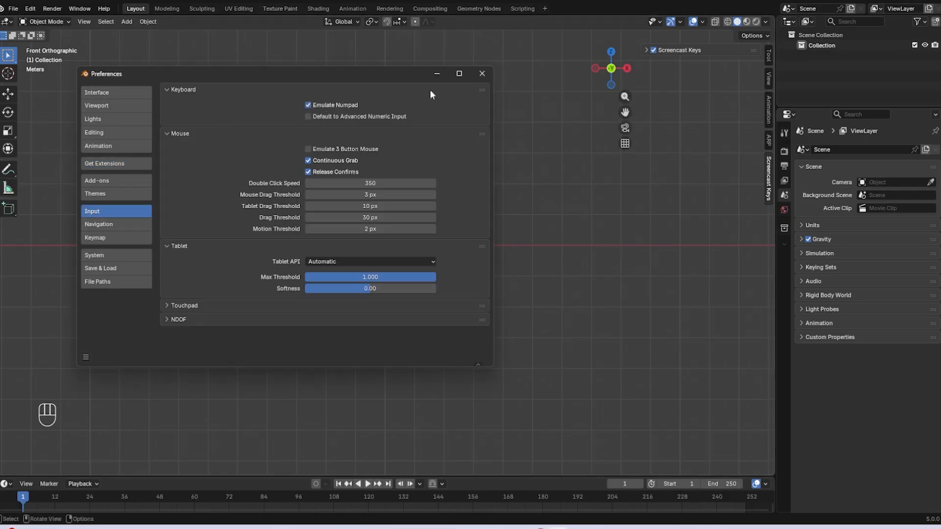
pyautogui.click(476, 79)
# - Test numpad emulation by stepping through views 1 to 6 and returning to the front view
pyautogui.press('1')
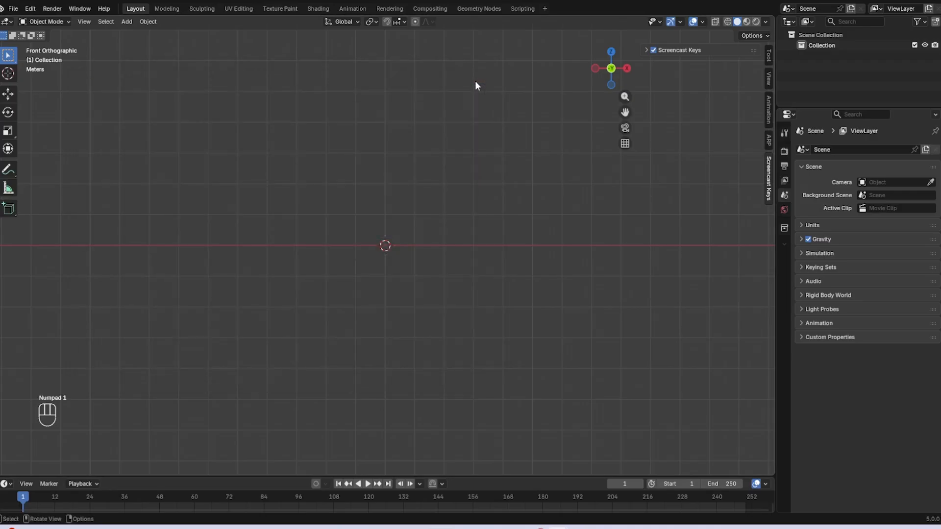
pyautogui.press('2')
pyautogui.press('3')
pyautogui.press('4')
pyautogui.press('5')
pyautogui.press('6')
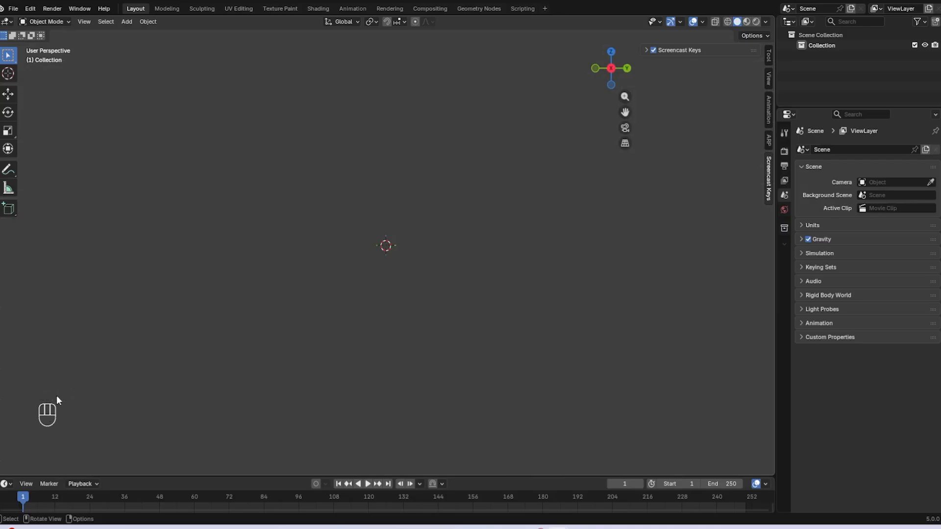
pyautogui.press('1')
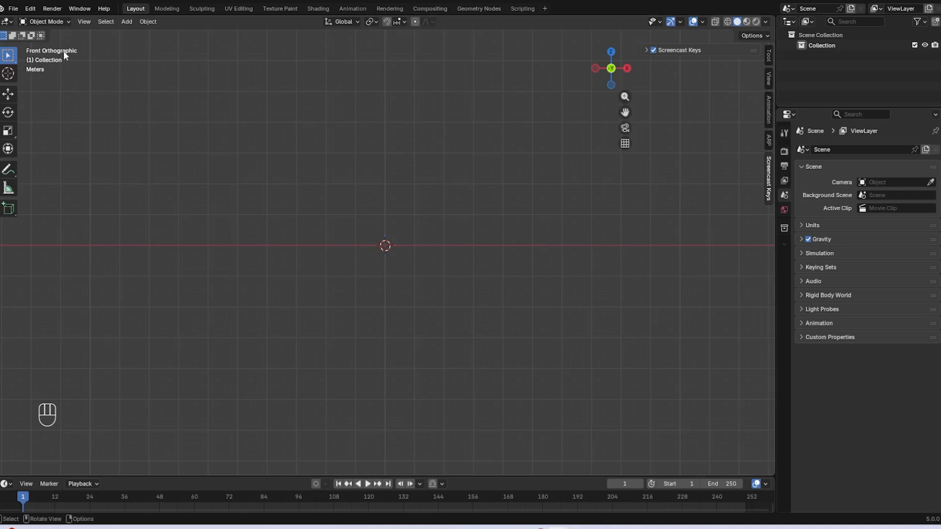
# - Examine the remaining numpad viewpoints, rotations and zoom, ending in the front orthographic view
pyautogui.press('KP_2')
pyautogui.press('KP_3')
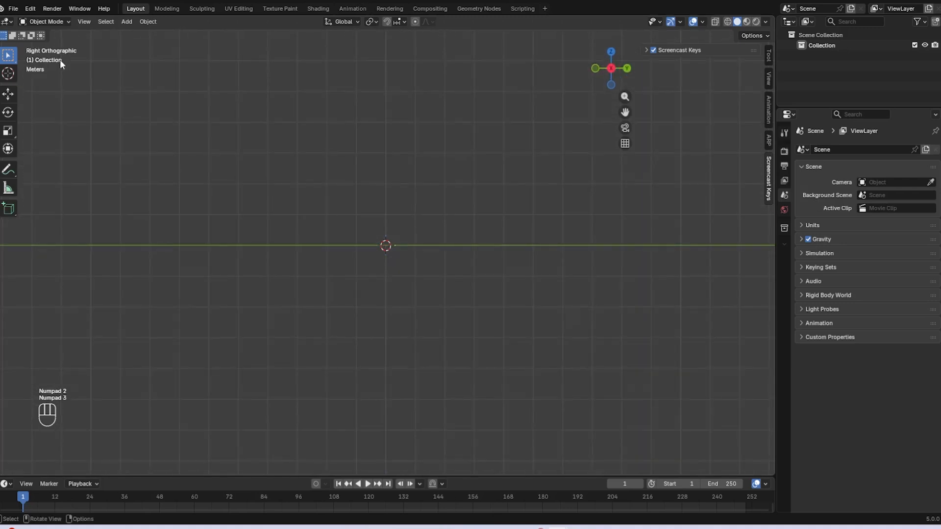
pyautogui.press('KP_4')
pyautogui.press('KP_5')
pyautogui.press('KP_4')
pyautogui.press('KP_3')
pyautogui.press('KP_1')
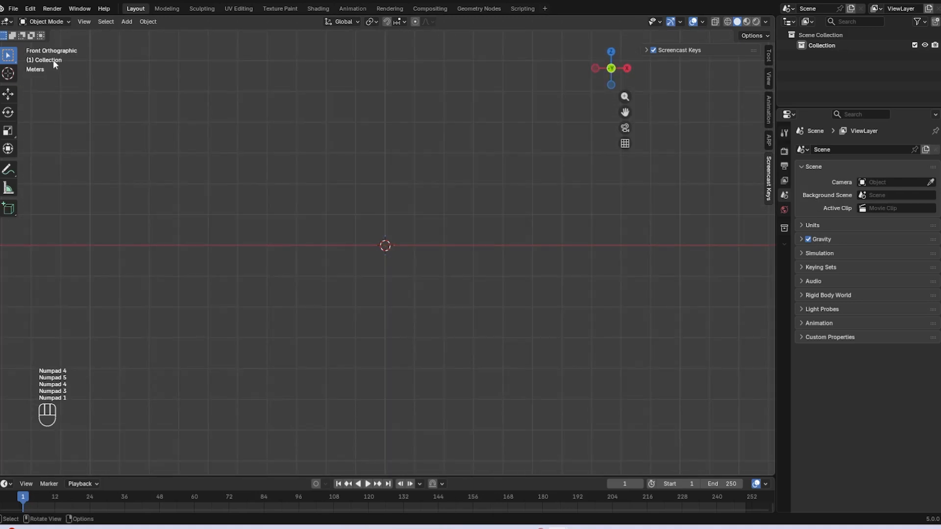
pyautogui.press('KP_2')
pyautogui.press('KP_4')
pyautogui.press('KP_2')
pyautogui.press('KP_1')
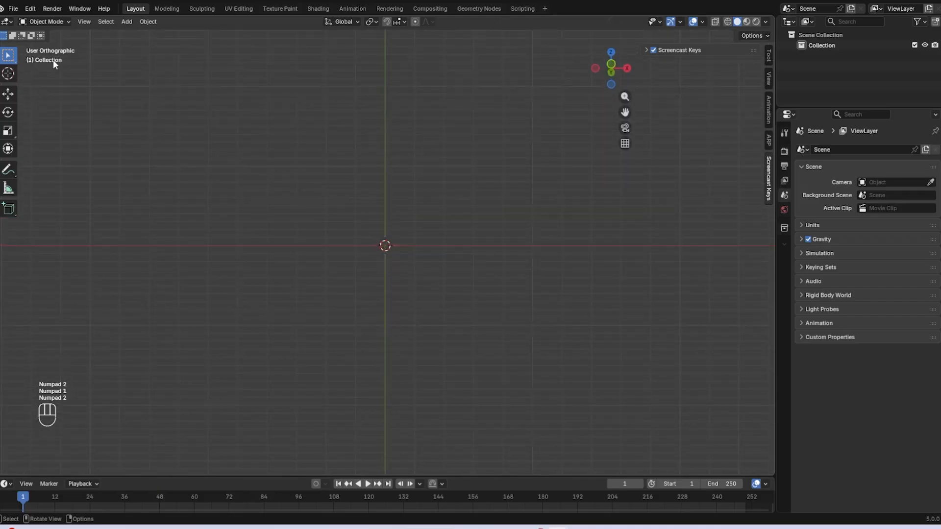
pyautogui.press('KP_7')
pyautogui.press('KP_8')
pyautogui.press('KP_9')
pyautogui.press('KP_0')
pyautogui.press('KP_Subtract')
pyautogui.press('KP_Add')
pyautogui.press('BackSpace')
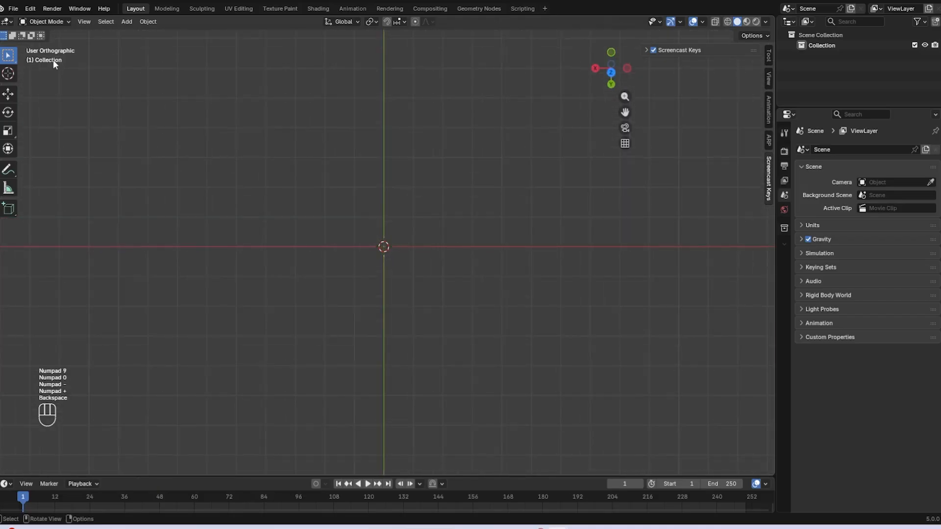
pyautogui.press('KP_1')
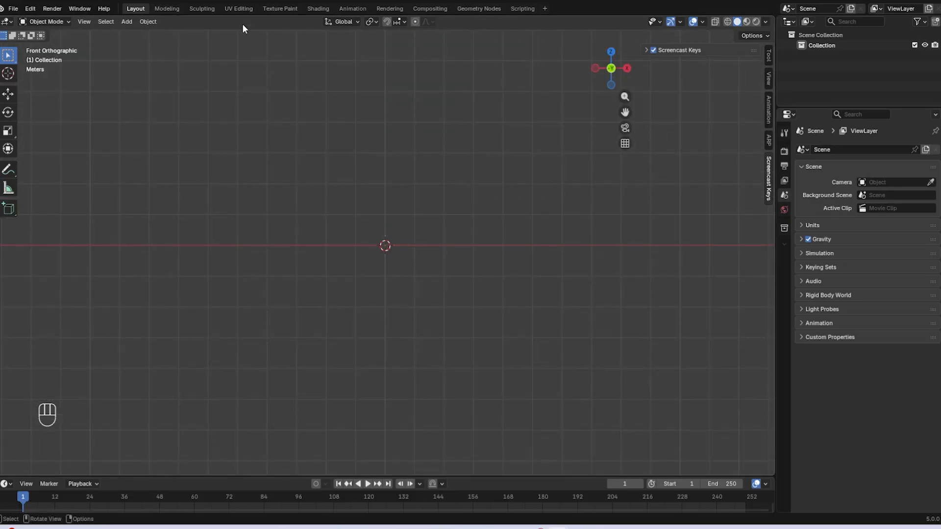
# - Import the 404-monster image as a mesh plane from the Brisk Byte Reboot folder on drive E
pyautogui.click(132, 22)
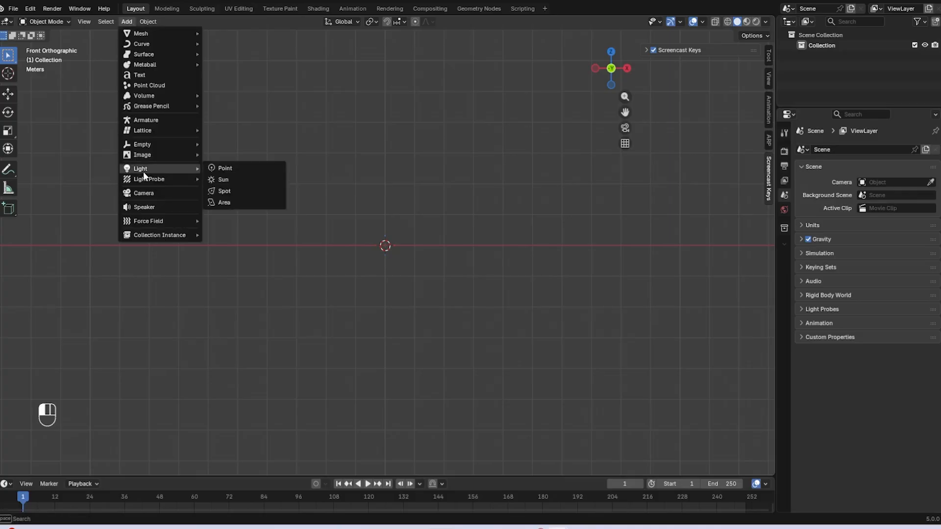
pyautogui.moveTo(140, 155)
pyautogui.click(226, 175)
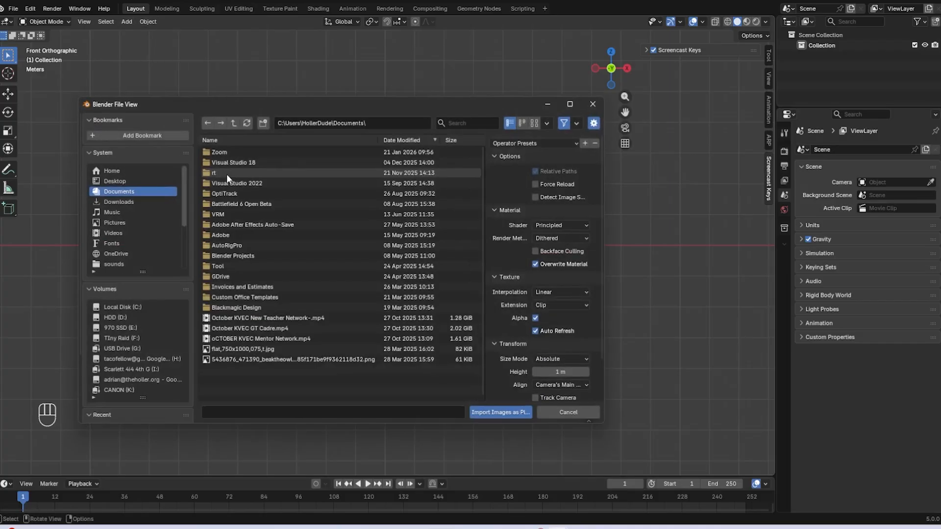
pyautogui.click(123, 327)
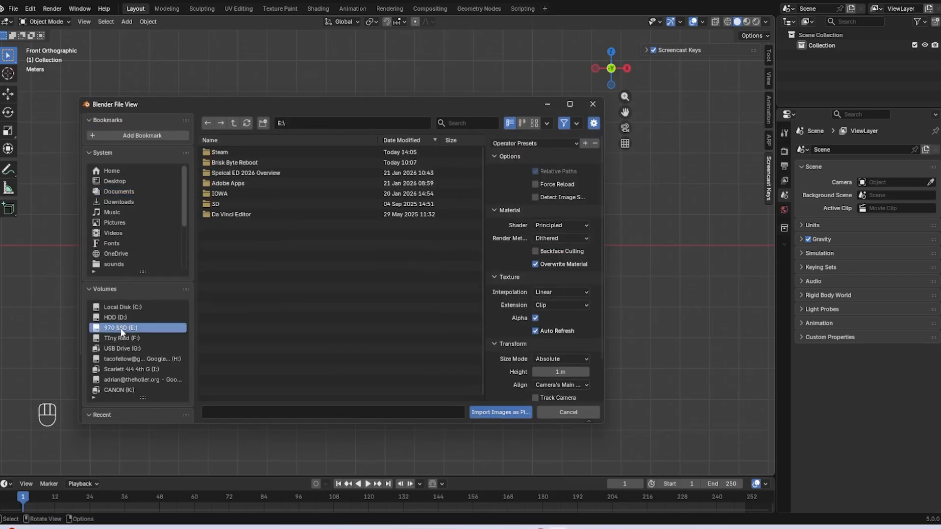
pyautogui.doubleClick(234, 158)
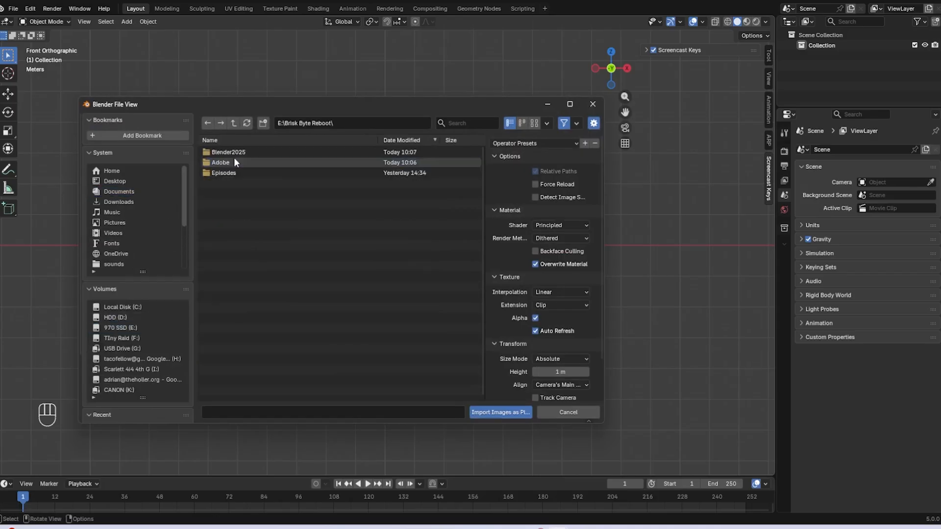
pyautogui.doubleClick(226, 158)
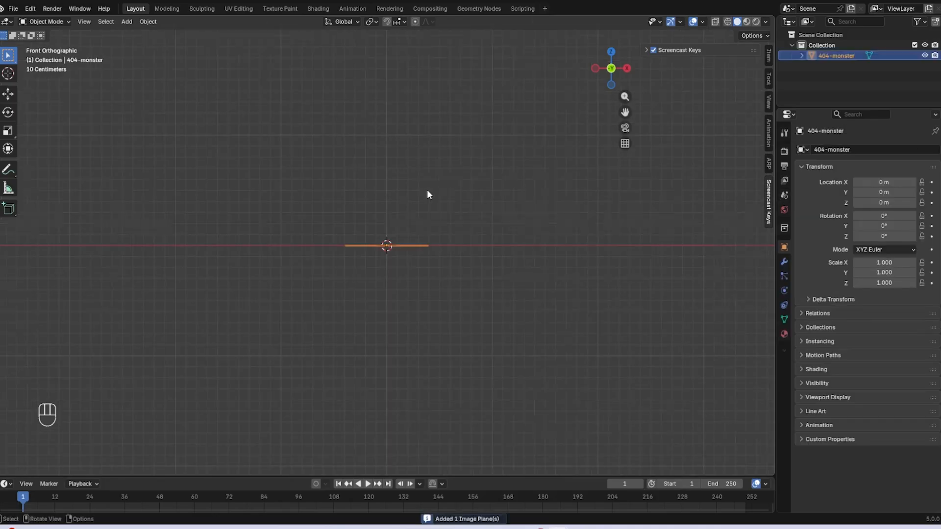
# - Inspect the imported image plane from several angles in wireframe and solid shading
pyautogui.moveTo(427, 190); pyautogui.dragTo(418, 318, button='middle')
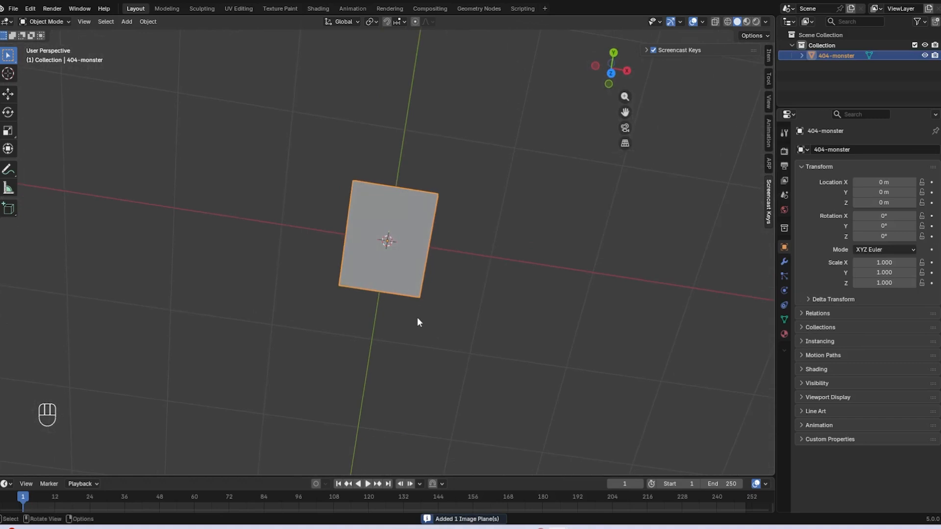
pyautogui.moveTo(313, 202); pyautogui.dragTo(472, 179, button='middle')
pyautogui.scroll(-1, 472, 176)
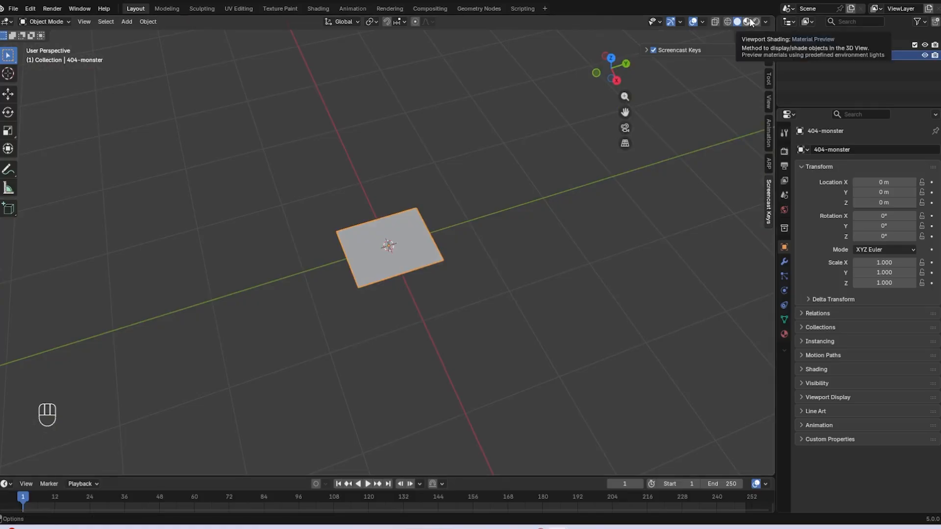
pyautogui.click(728, 21)
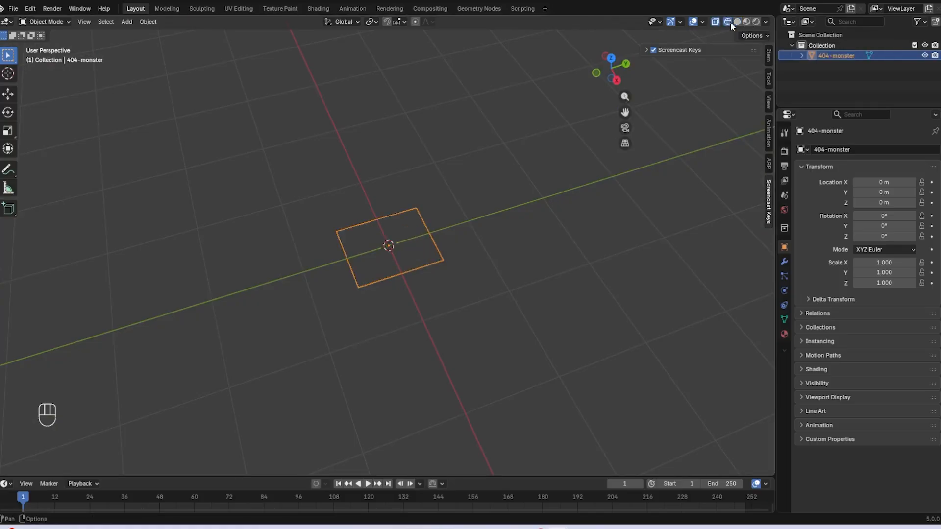
pyautogui.scroll(5, 514, 230)
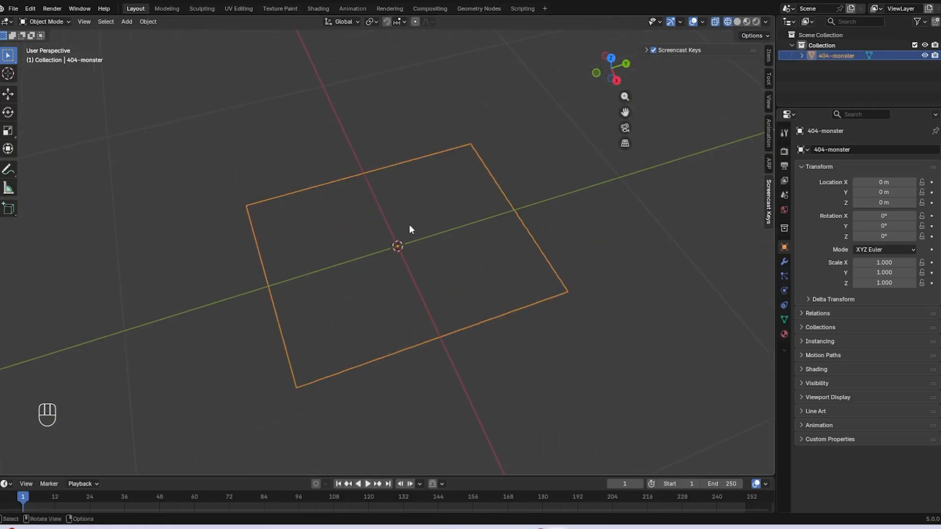
pyautogui.click(736, 22)
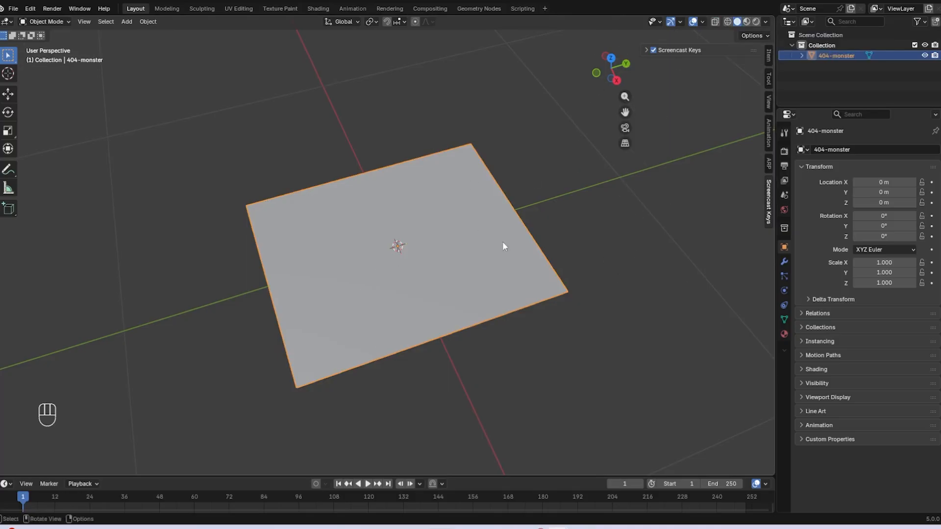
# - Open the 404-monster plane's material settings and show it in Material Preview shading from the front view
pyautogui.click(621, 227)
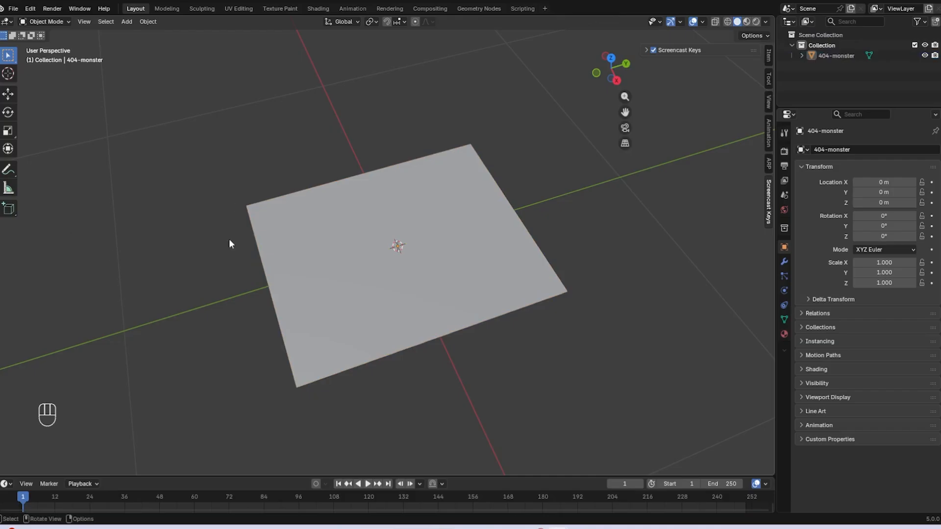
pyautogui.click(379, 207)
pyautogui.click(784, 334)
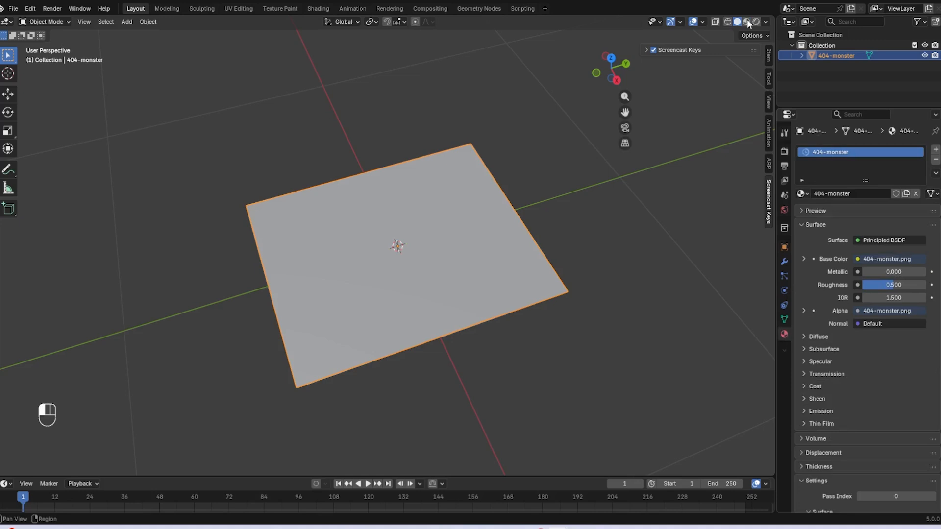
pyautogui.moveTo(714, 61); pyautogui.dragTo(444, 240, button='middle')
pyautogui.scroll(-4, 443, 236)
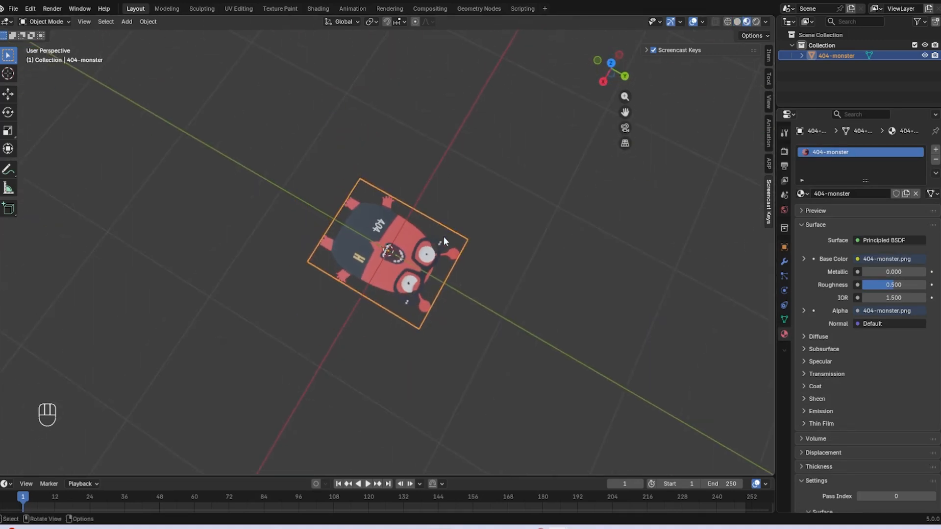
pyautogui.press('KP_1')
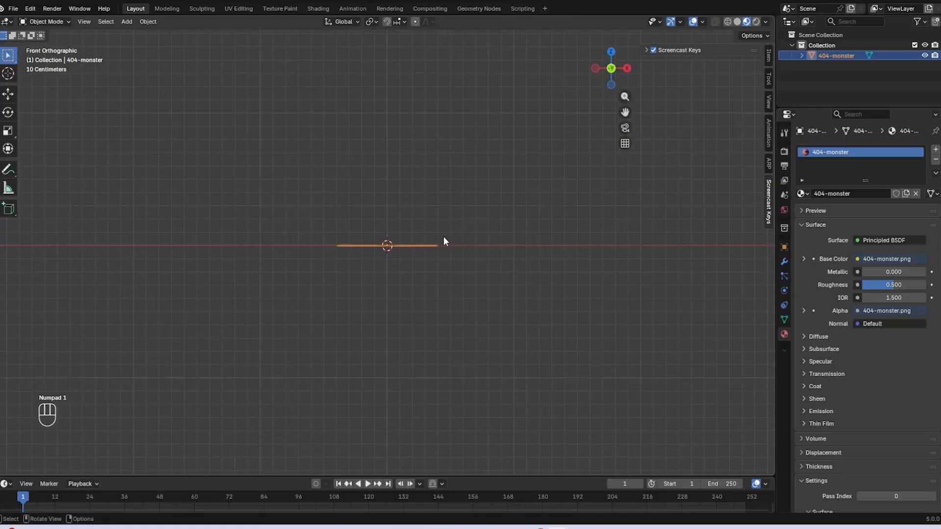
# - Try to rotate the 404-monster plane 90° about the Z axis
pyautogui.press('r')
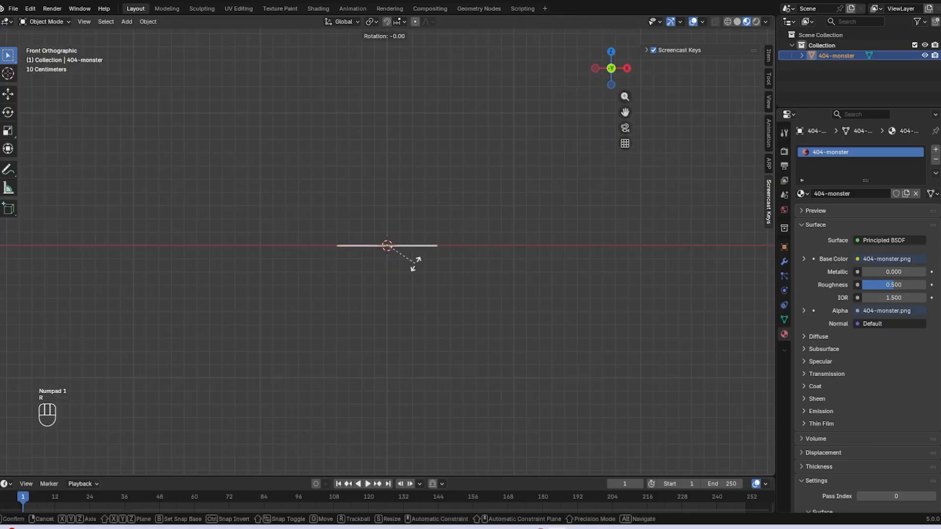
pyautogui.press('KP_9')
pyautogui.press('KP_0')
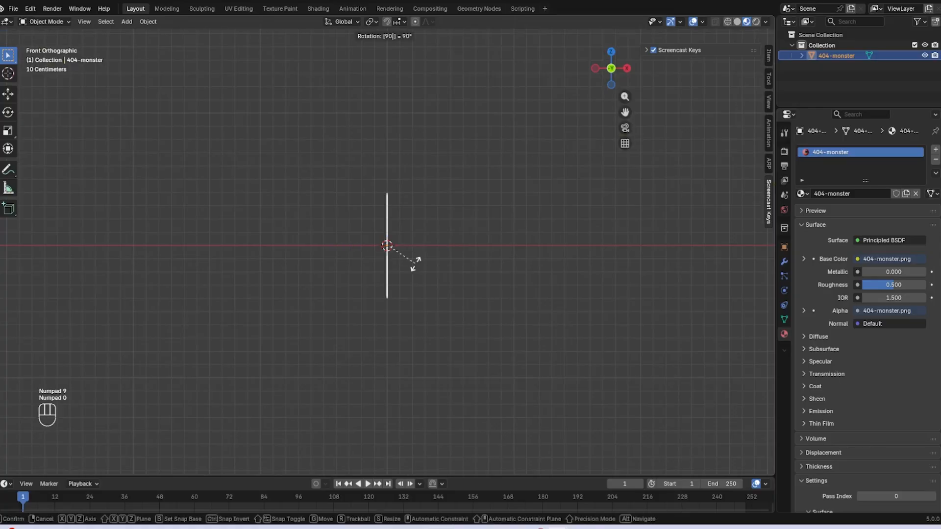
pyautogui.press('z')
pyautogui.click(416, 264)
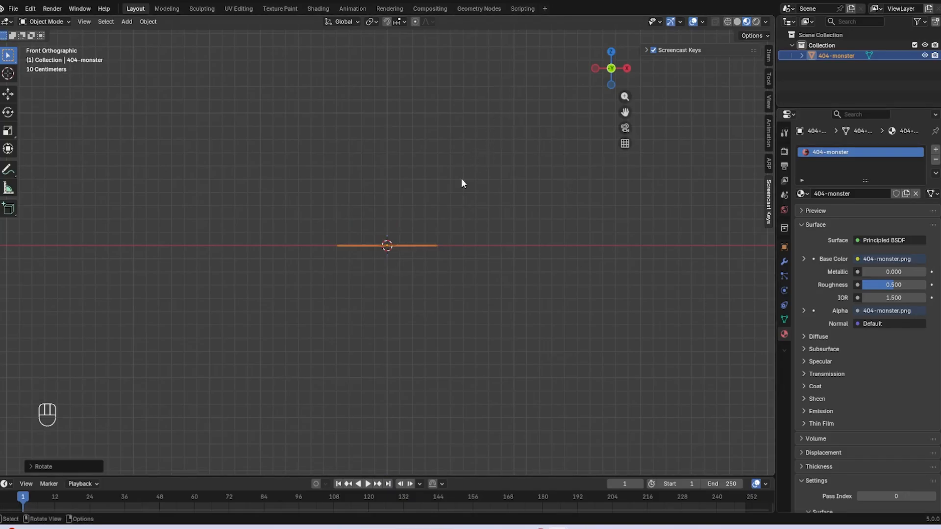
# - Deselect the 404-monster plane and select it again with a selection box around it
pyautogui.click(385, 201)
pyautogui.moveTo(383, 201); pyautogui.dragTo(435, 280)
pyautogui.click(363, 247)
pyautogui.click(339, 227)
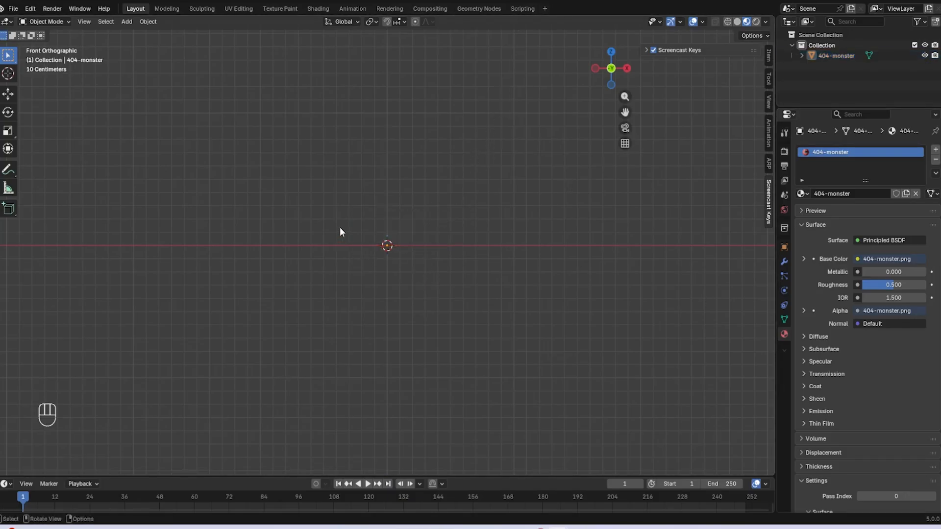
pyautogui.moveTo(336, 179); pyautogui.dragTo(438, 320)
pyautogui.moveTo(356, 212)
pyautogui.mouseDown()
pyautogui.moveTo(442, 320)
pyautogui.moveTo(432, 313)
pyautogui.mouseUp()
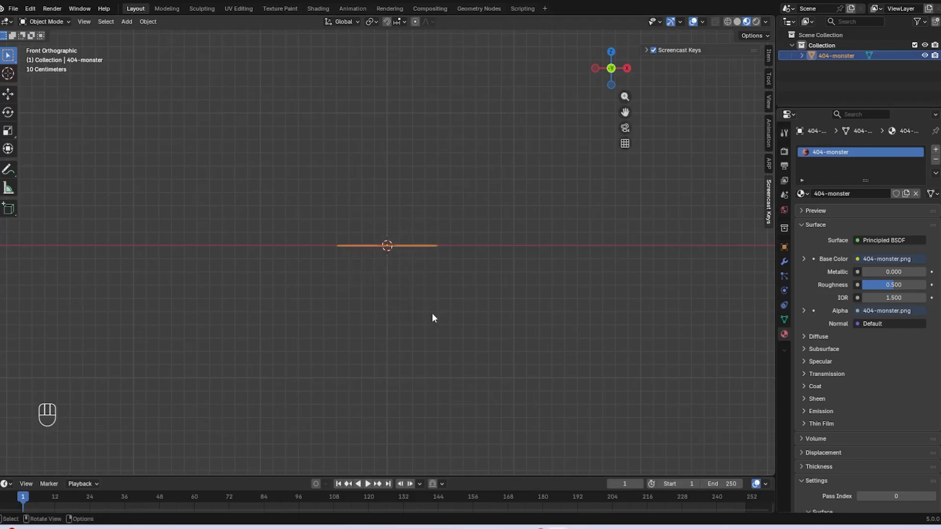
# - Switch the selection tool from Select Box to Tweak and select the 404-monster plane
pyautogui.click(12, 59)
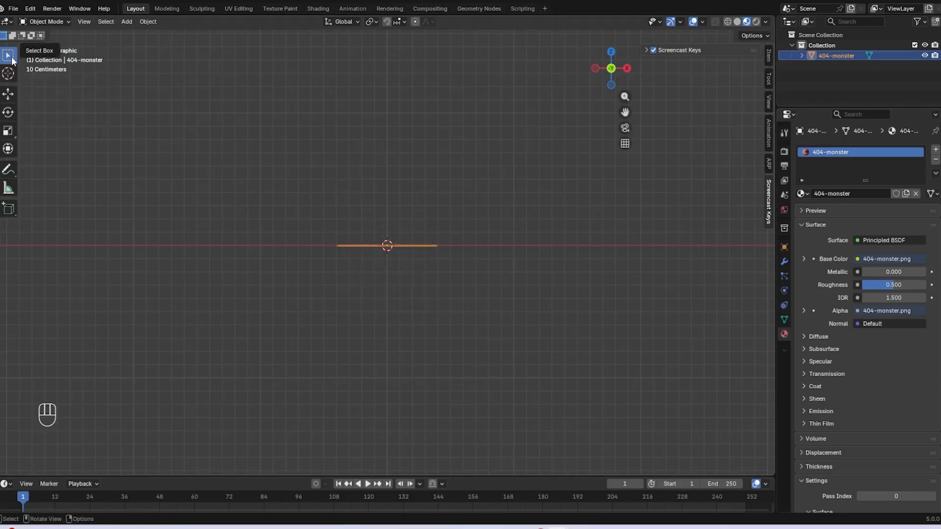
pyautogui.moveTo(12, 59); pyautogui.dragTo(47, 81)
pyautogui.click(44, 88)
pyautogui.moveTo(308, 164); pyautogui.dragTo(503, 355)
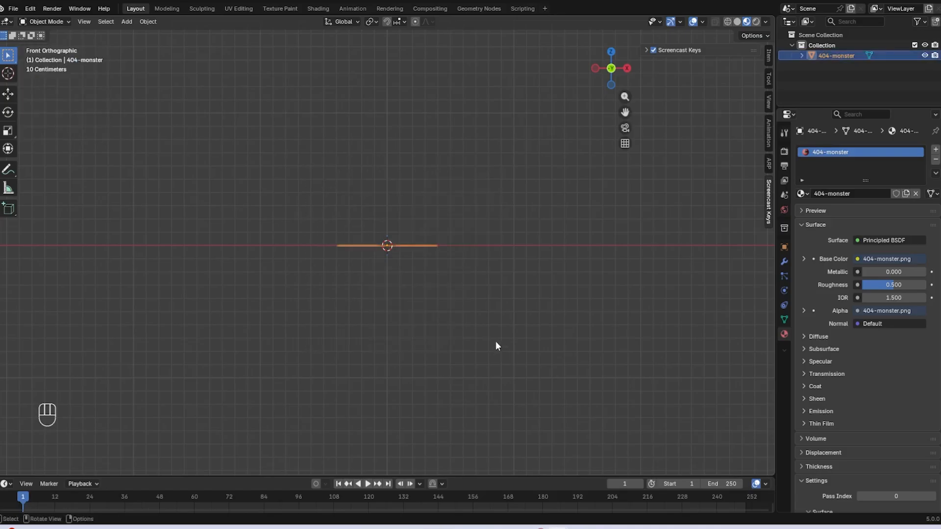
pyautogui.moveTo(8, 56); pyautogui.dragTo(35, 59)
pyautogui.click(255, 170)
pyautogui.click(378, 251)
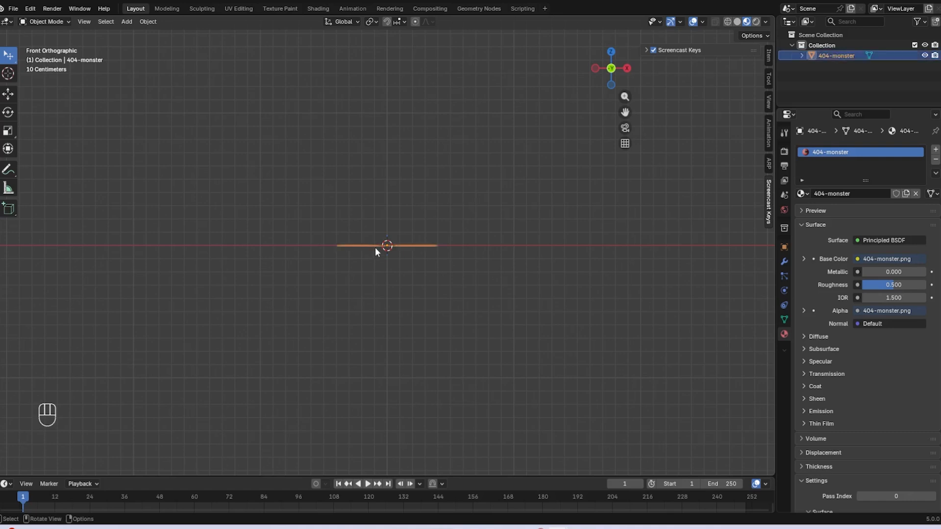
# - Try to rotate the 404-monster plane 90° about the global X axis in the front view
pyautogui.press('KP_1')
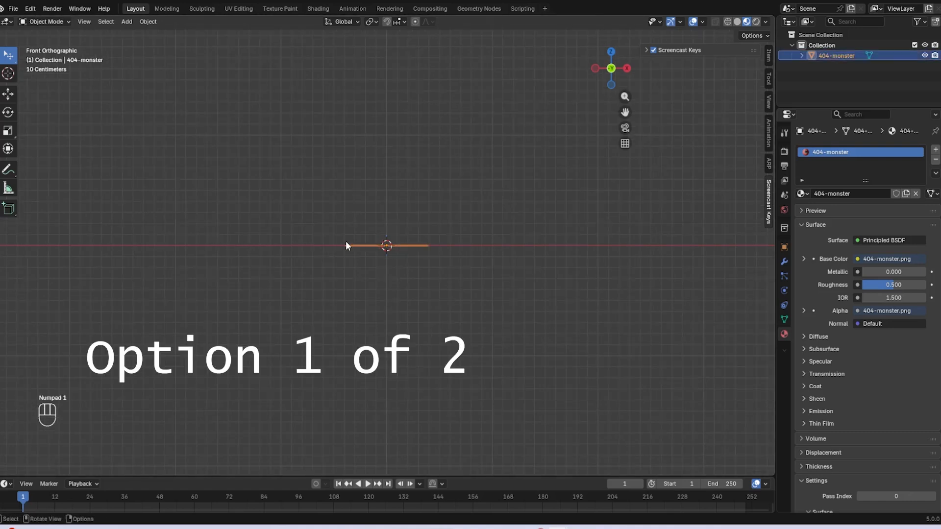
pyautogui.press('r')
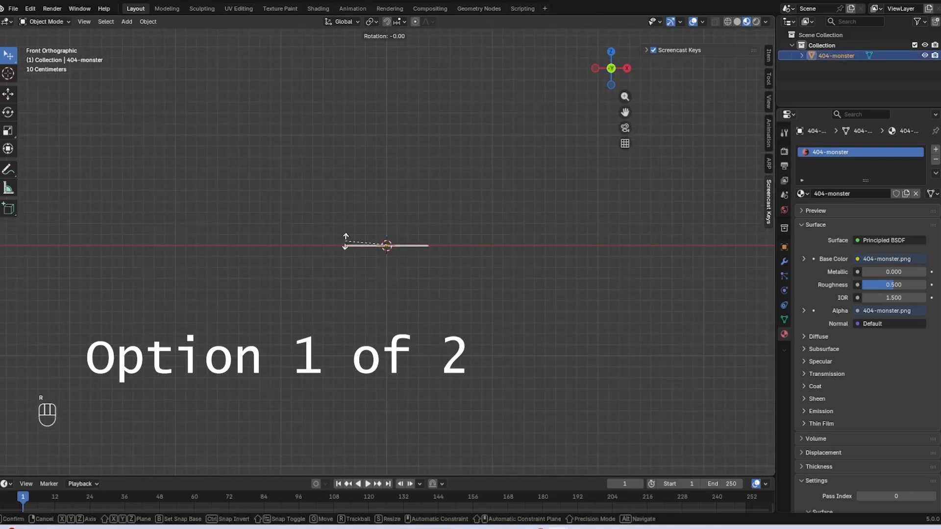
pyautogui.write('x')
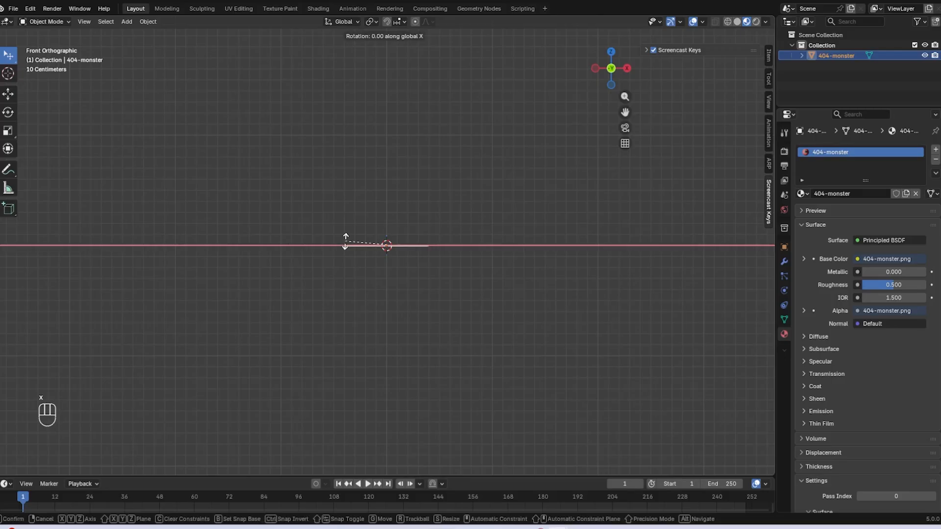
pyautogui.write('90')
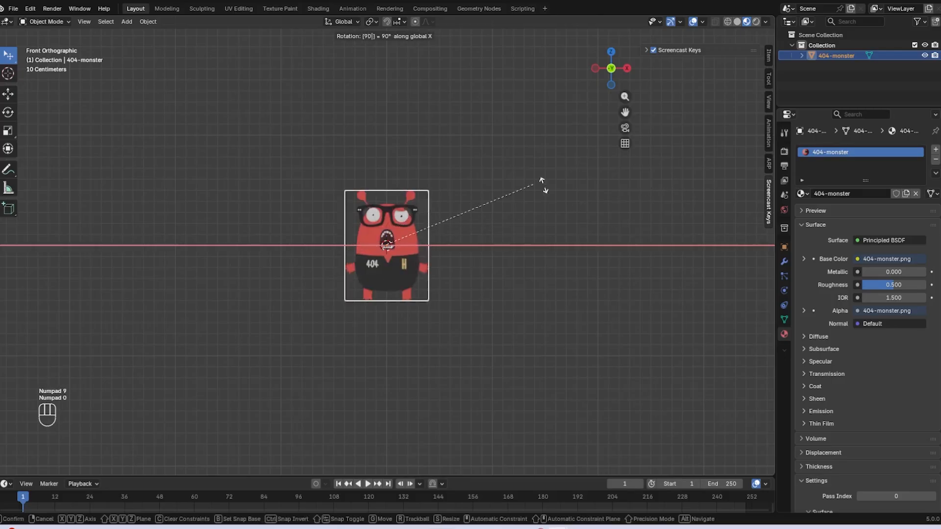
pyautogui.press('Escape')
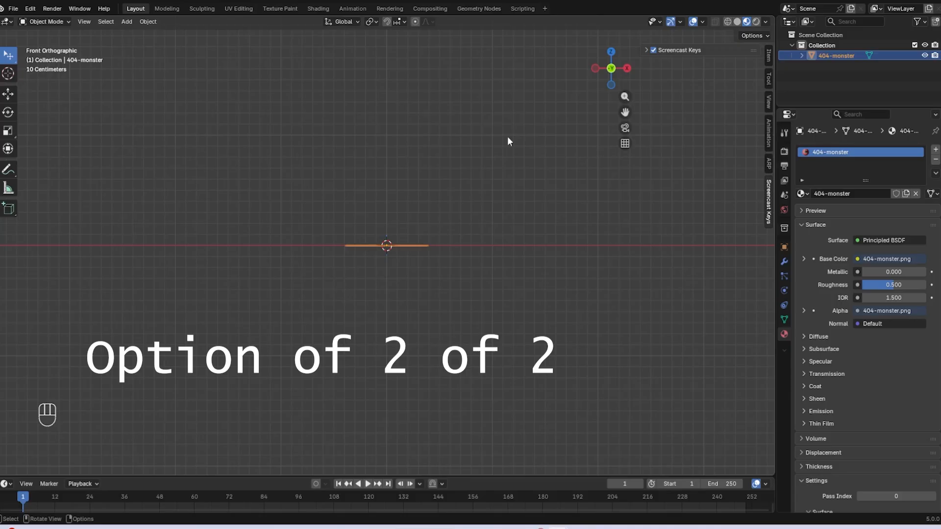
pyautogui.press('r')
pyautogui.click(361, 179)
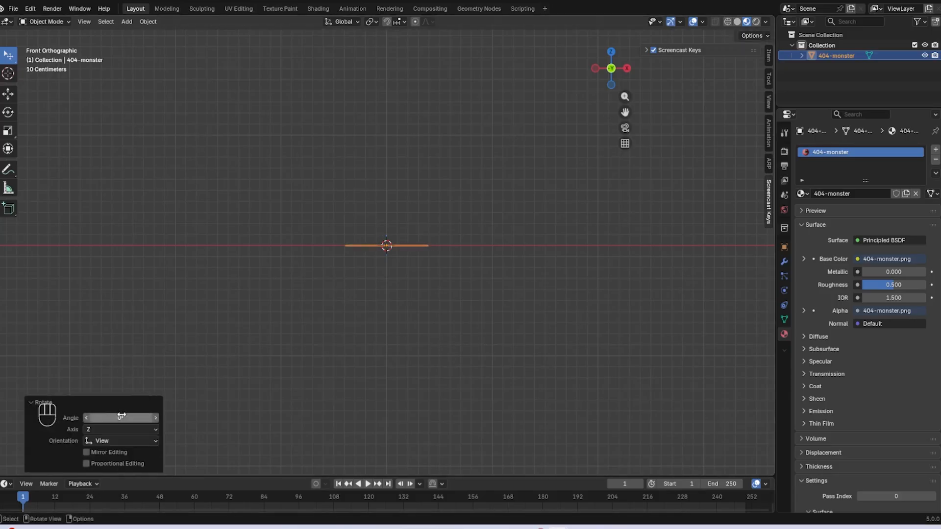
pyautogui.click(372, 261)
pyautogui.click(368, 248)
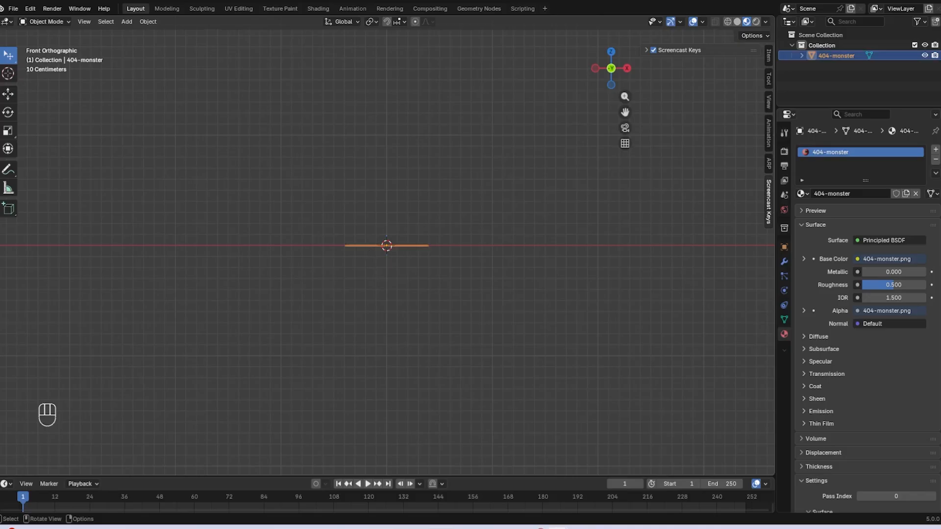
# - Rotate the 404-monster plane, setting the rotation angle to 90° and its axis to X
pyautogui.press('r')
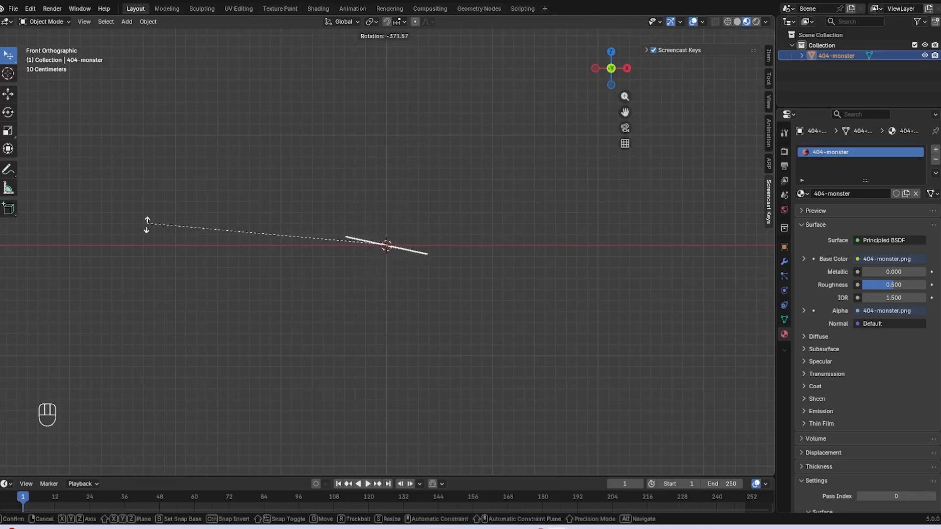
pyautogui.click(297, 239)
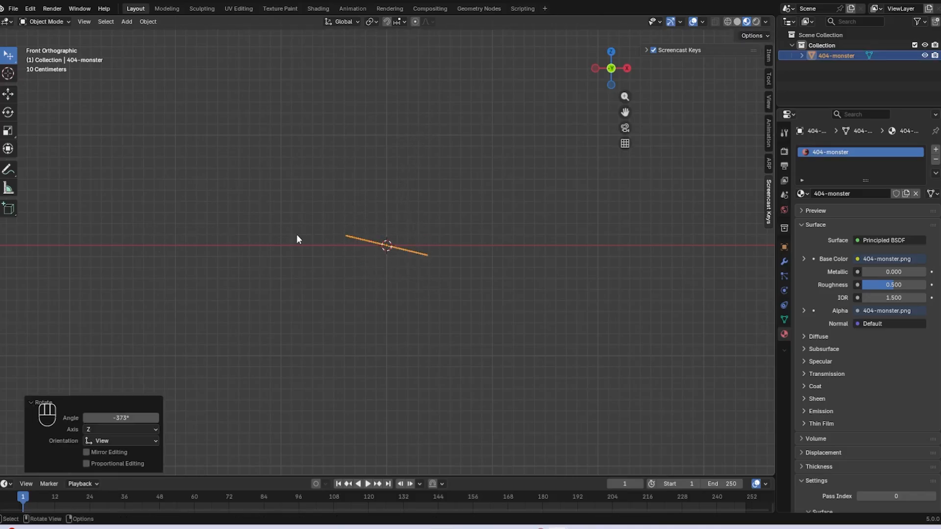
pyautogui.click(123, 416)
pyautogui.write('90')
pyautogui.press('Return')
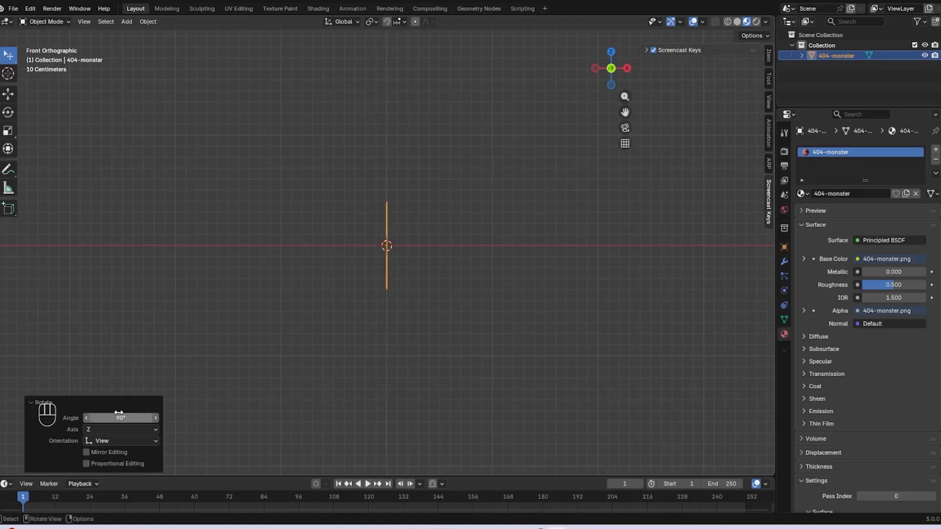
pyautogui.click(104, 430)
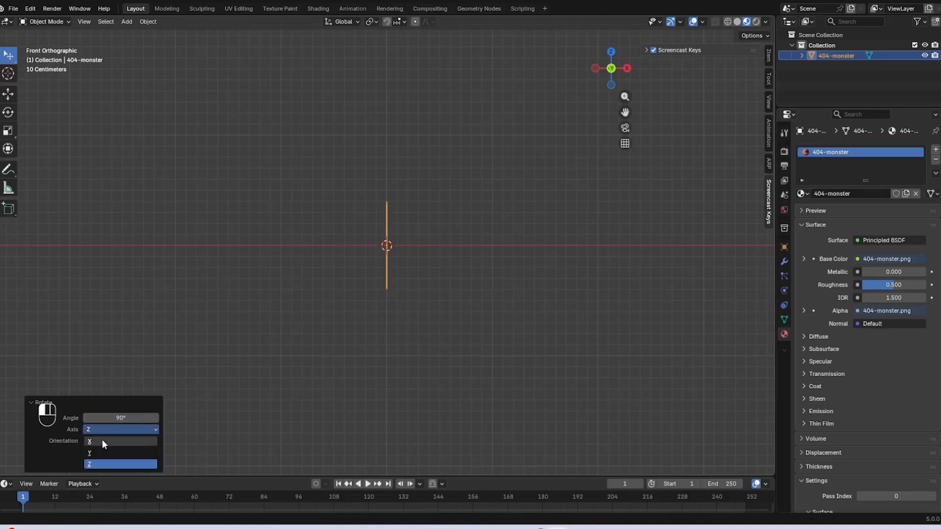
pyautogui.click(104, 441)
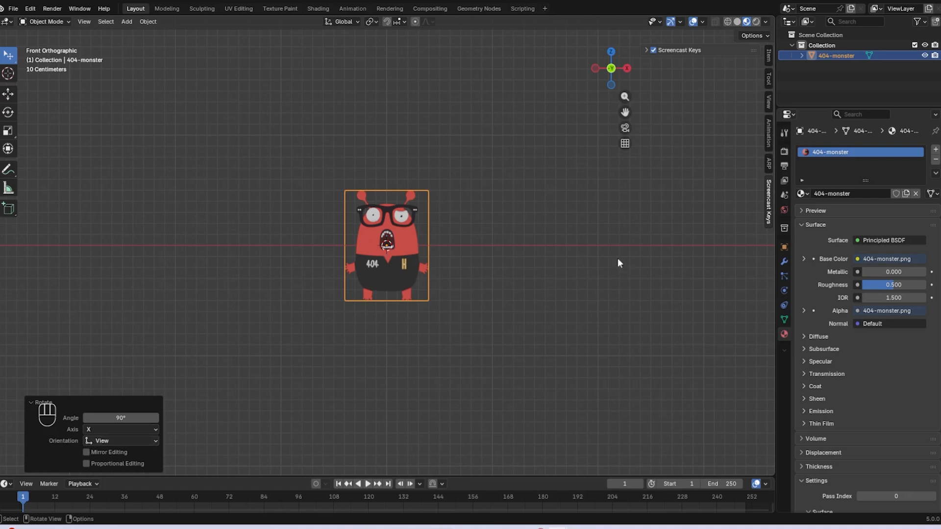
# - Set the rotation's orientation to Global and return to the front orthographic view
pyautogui.moveTo(684, 253); pyautogui.dragTo(412, 194, button='middle')
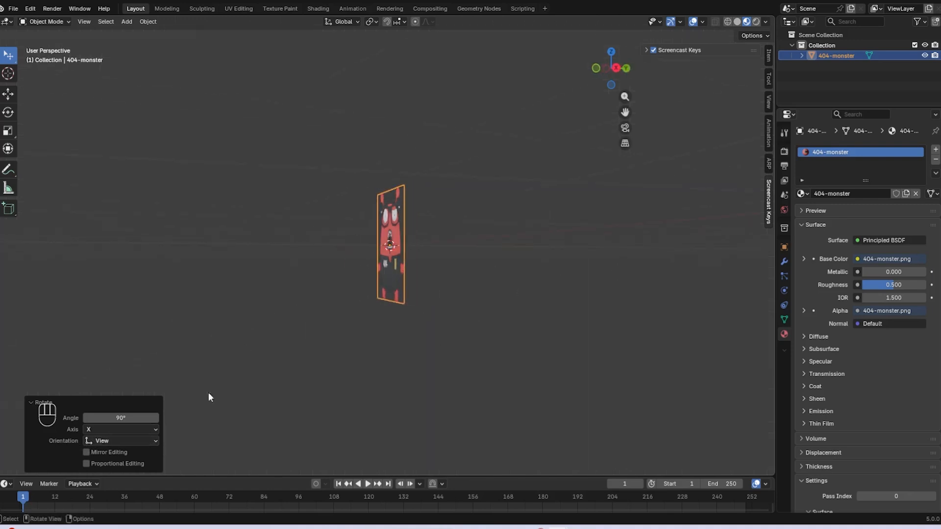
pyautogui.click(139, 436)
pyautogui.click(103, 360)
pyautogui.moveTo(101, 360); pyautogui.dragTo(335, 236, button='middle')
pyautogui.press('KP_1')
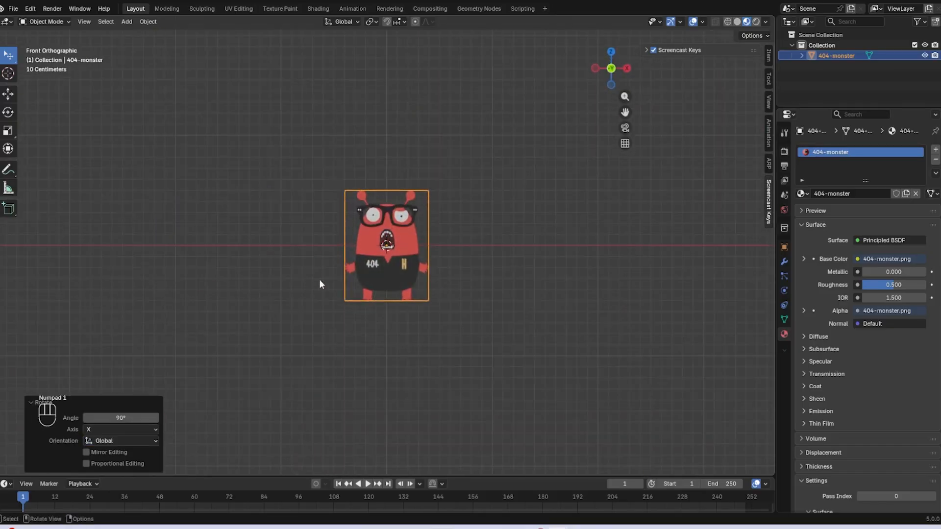
# - Reselect the 404-monster plane and try moving it along the X, Z and Y axes in the front view
pyautogui.click(307, 142)
pyautogui.click(357, 240)
pyautogui.scroll(4, 424, 290)
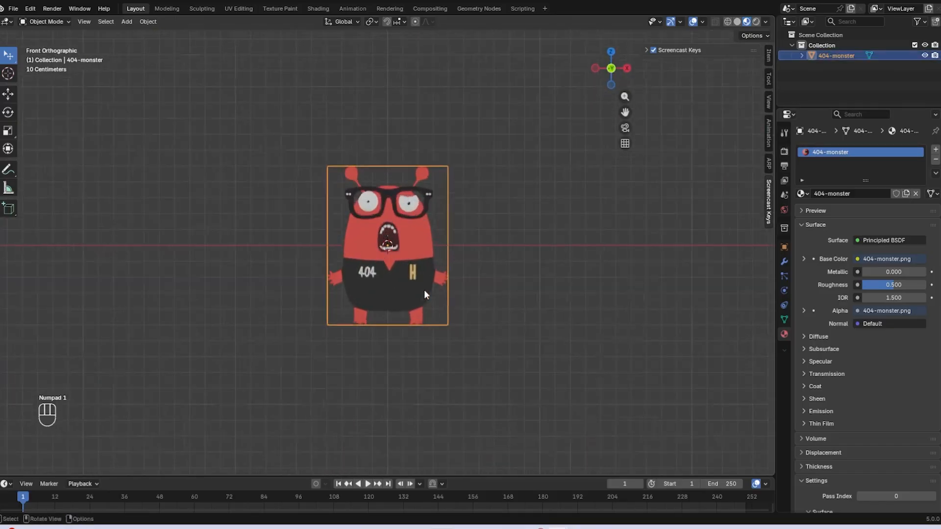
pyautogui.press('g')
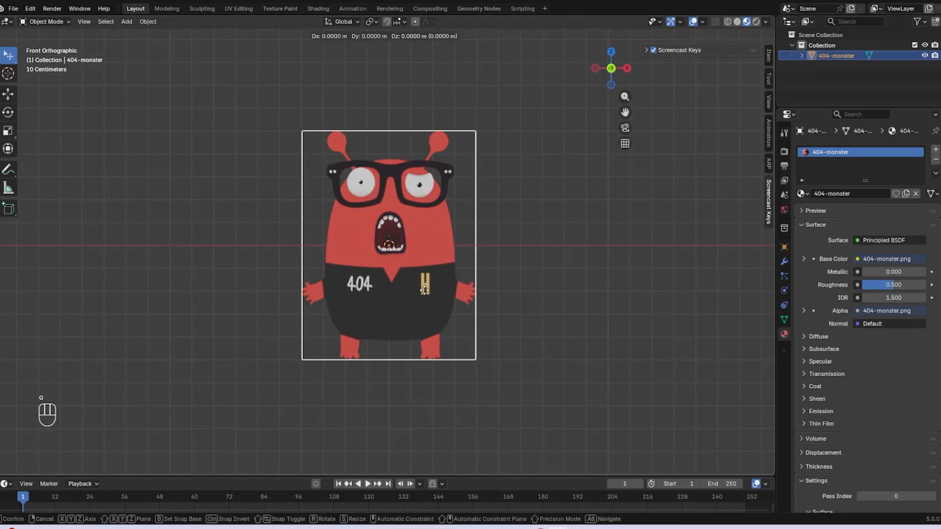
pyautogui.press('x')
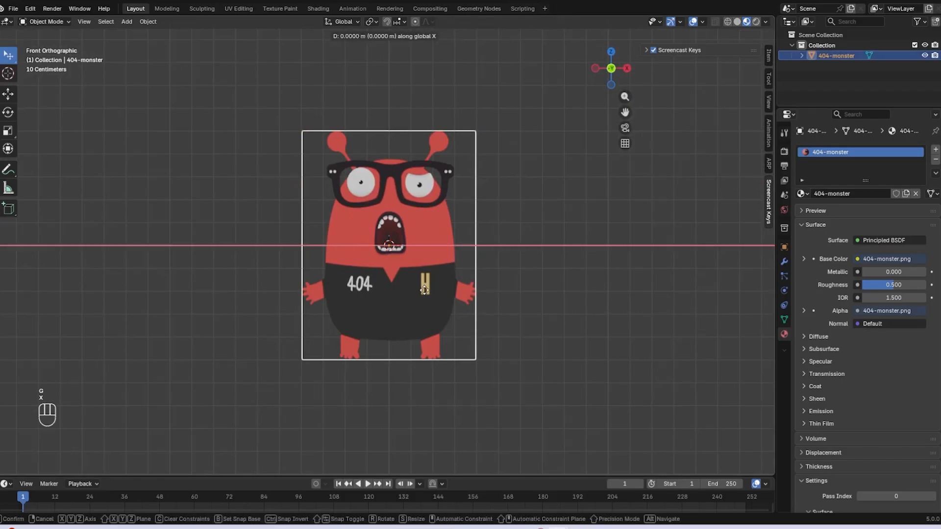
pyautogui.press('z')
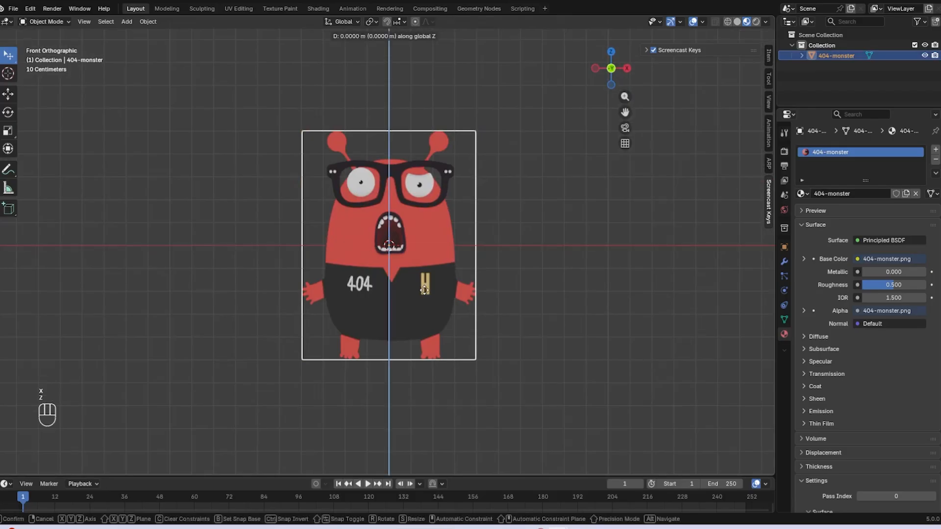
pyautogui.press('y')
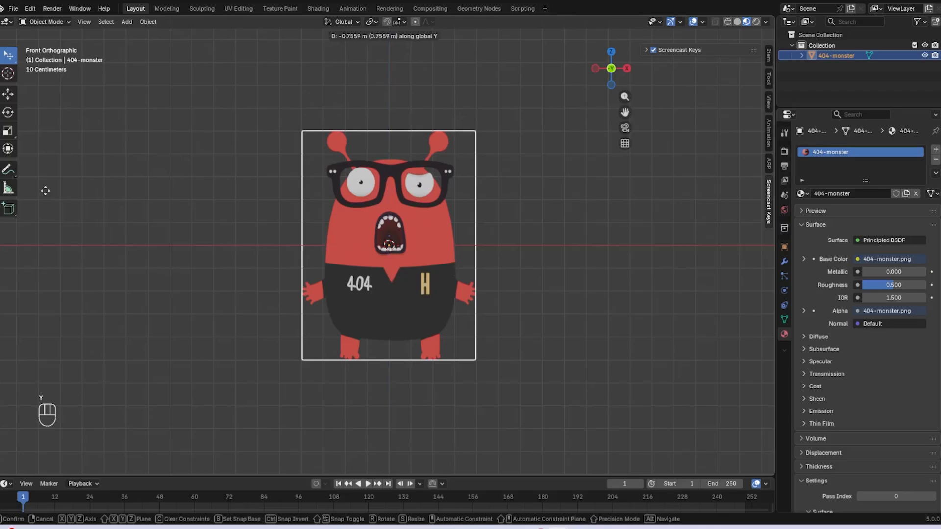
pyautogui.click(548, 240)
# - Try moving the 404-monster plane in perspective, first freely and then constrained to the Y, X and Z axes
pyautogui.moveTo(548, 240); pyautogui.dragTo(454, 260, button='middle')
pyautogui.scroll(-7, 454, 261)
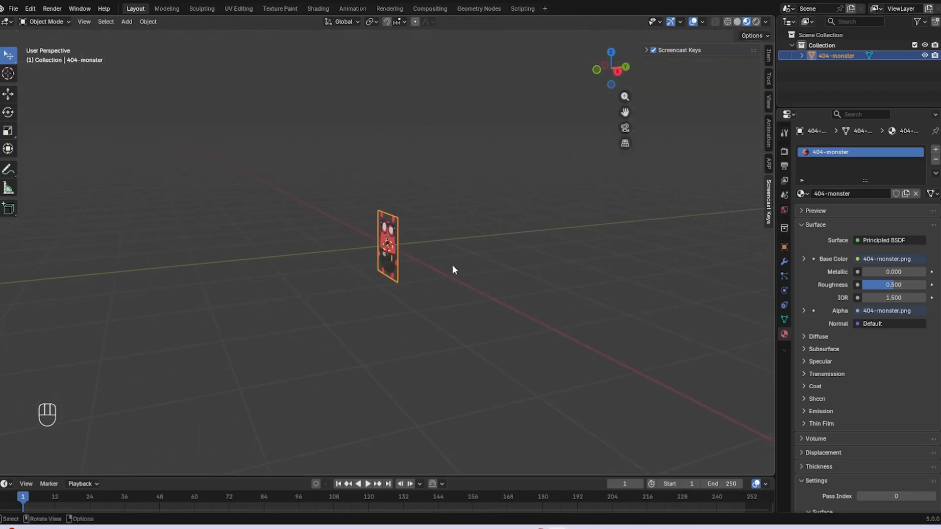
pyautogui.scroll(4, 456, 267)
pyautogui.press('g')
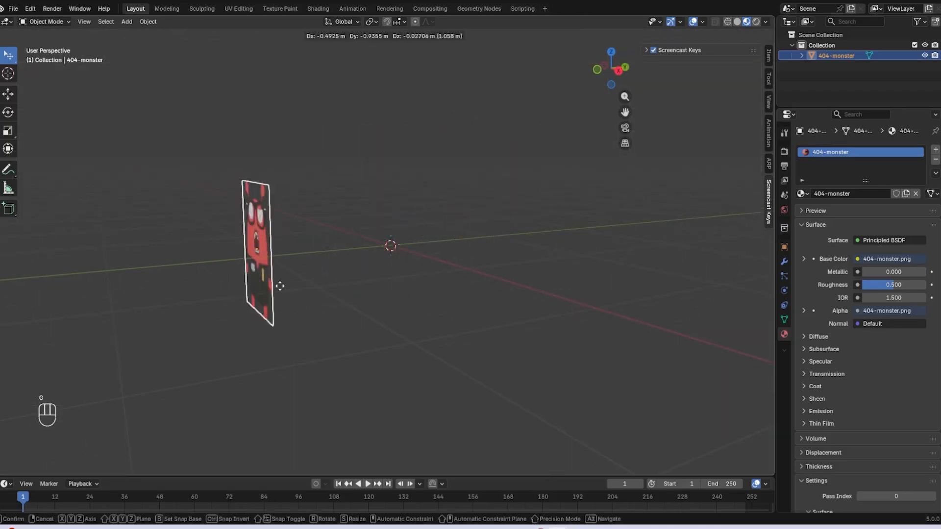
pyautogui.press('y')
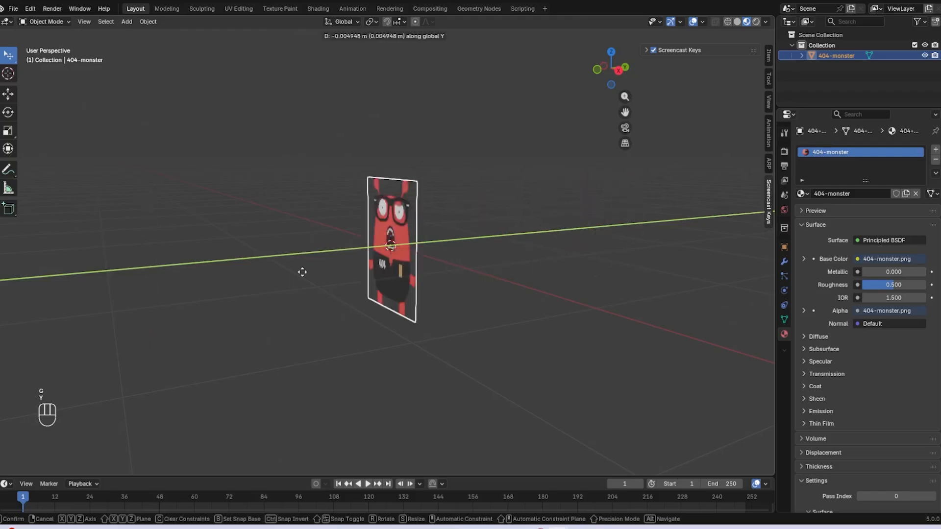
pyautogui.press('x')
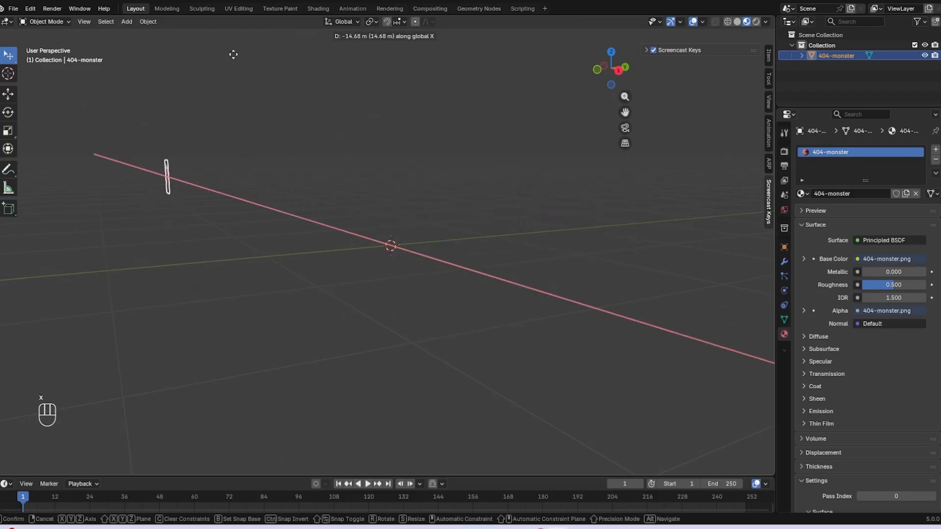
pyautogui.press('z')
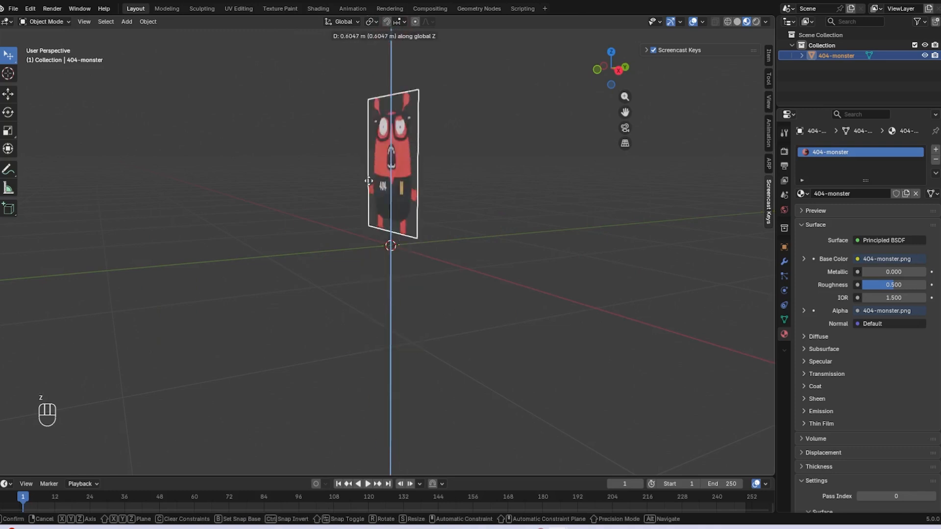
pyautogui.click(384, 219)
# - Move the 404-monster plane up about 0.5012 m along Z in the front view, placing its lower edge on the red X-axis line
pyautogui.press('KP_1')
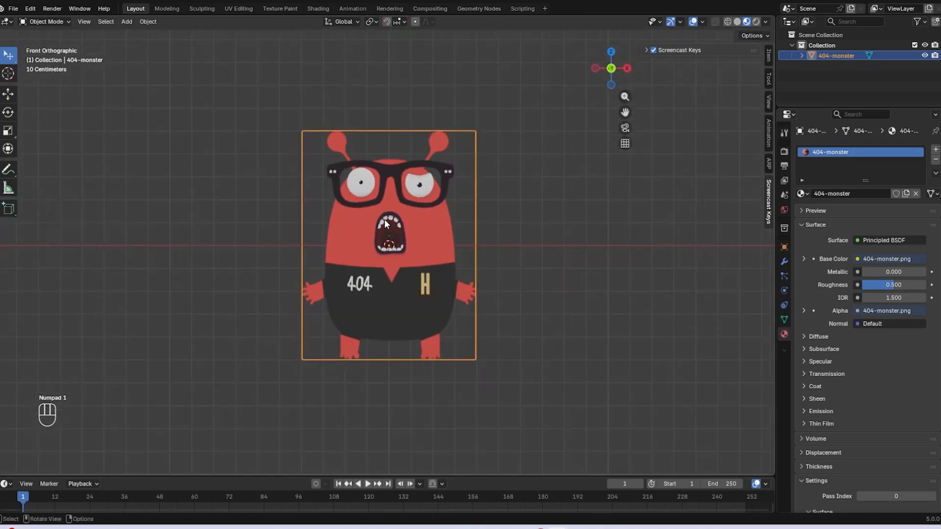
pyautogui.scroll(6, 384, 219)
pyautogui.press('g')
pyautogui.press('x')
pyautogui.press('z')
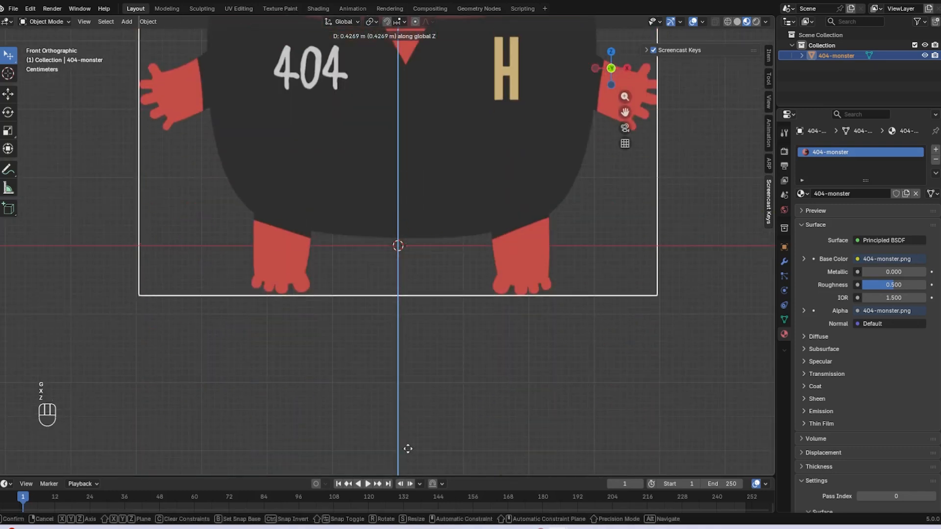
pyautogui.click(429, 403)
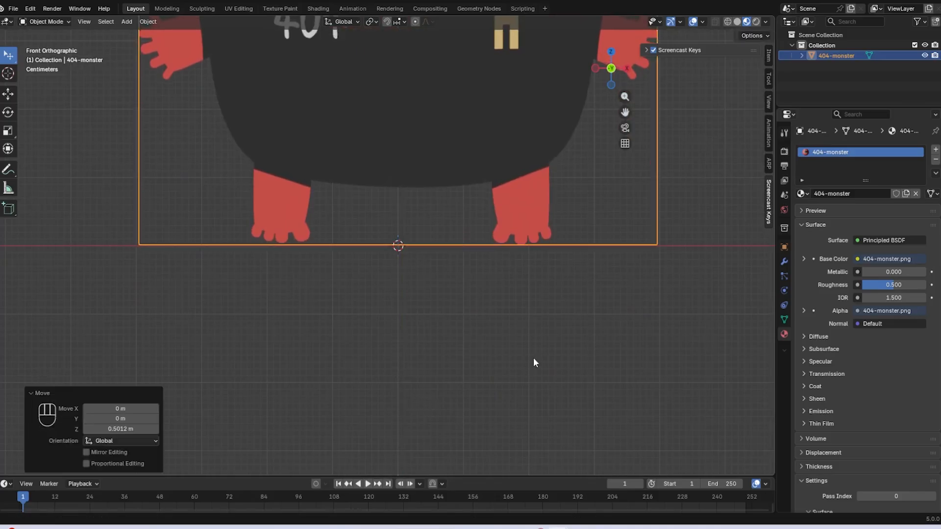
# - Check the 404-monster plane's placement on the ground line in the front view and in perspective
pyautogui.scroll(-3, 534, 363)
pyautogui.scroll(5, 718, 370)
pyautogui.keyDown('shift'); pyautogui.moveTo(757, 272); pyautogui.dragTo(449, 22, button='middle'); pyautogui.keyUp('shift')
pyautogui.scroll(-4, 458, 382)
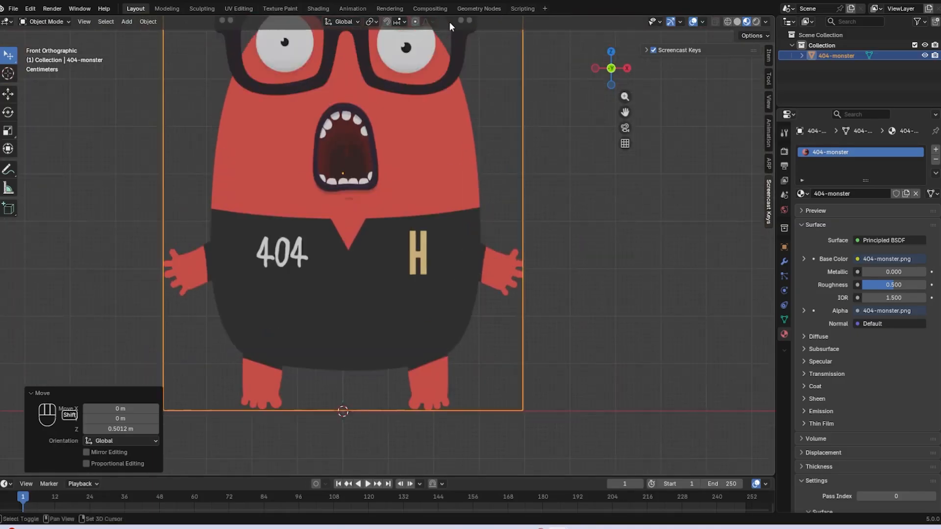
pyautogui.scroll(-5, 475, 221)
pyautogui.click(460, 312)
pyautogui.click(407, 225)
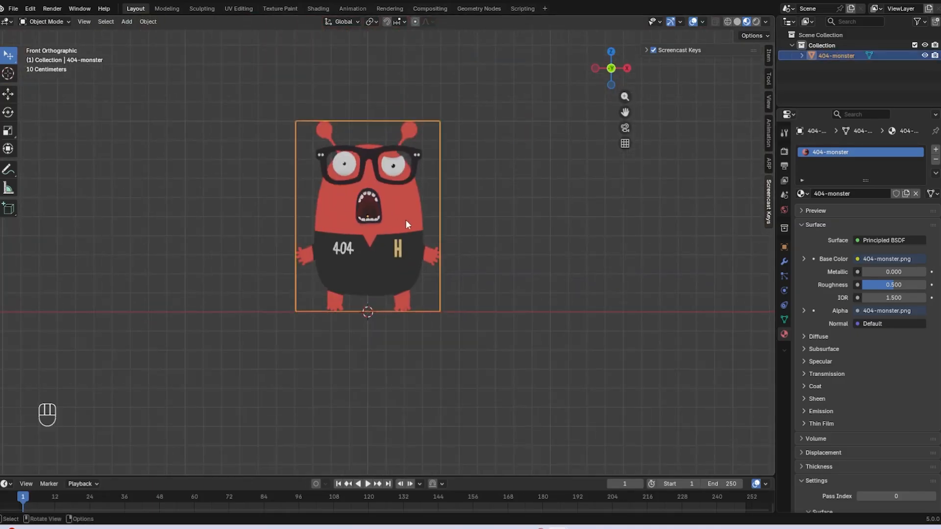
pyautogui.moveTo(630, 239); pyautogui.dragTo(368, 321, button='middle')
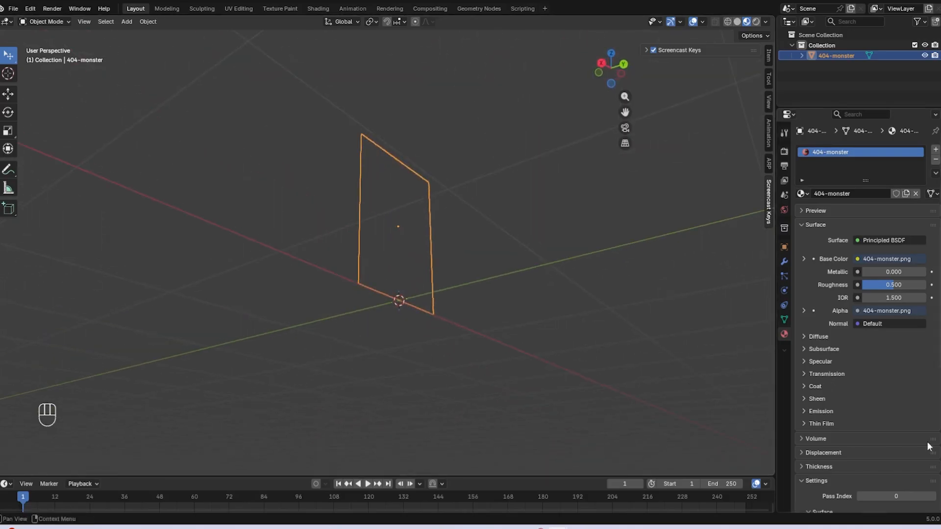
# - Set the roughness of the 404-monster material to 1.000 and return to the front orthographic view
pyautogui.scroll(-3, 844, 421)
pyautogui.scroll(-8, 845, 422)
pyautogui.moveTo(416, 338); pyautogui.dragTo(421, 247, button='middle')
pyautogui.scroll(10, 801, 312)
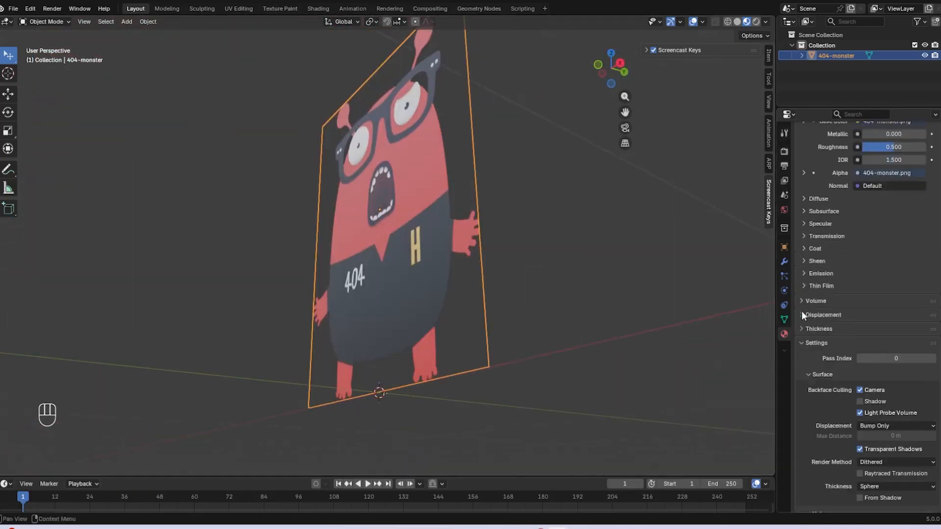
pyautogui.scroll(1, 871, 269)
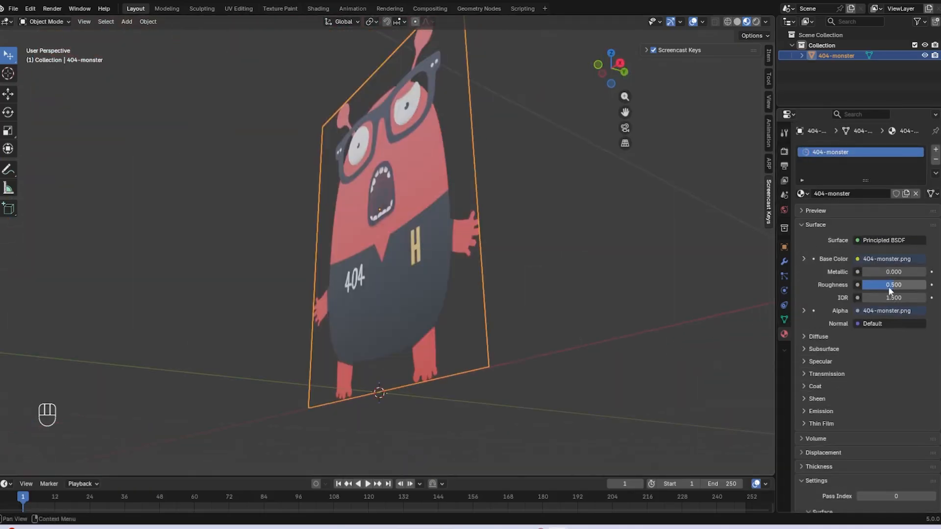
pyautogui.moveTo(892, 286); pyautogui.dragTo(911, 286)
pyautogui.moveTo(392, 274); pyautogui.dragTo(357, 260, button='middle')
pyautogui.press('KP_1')
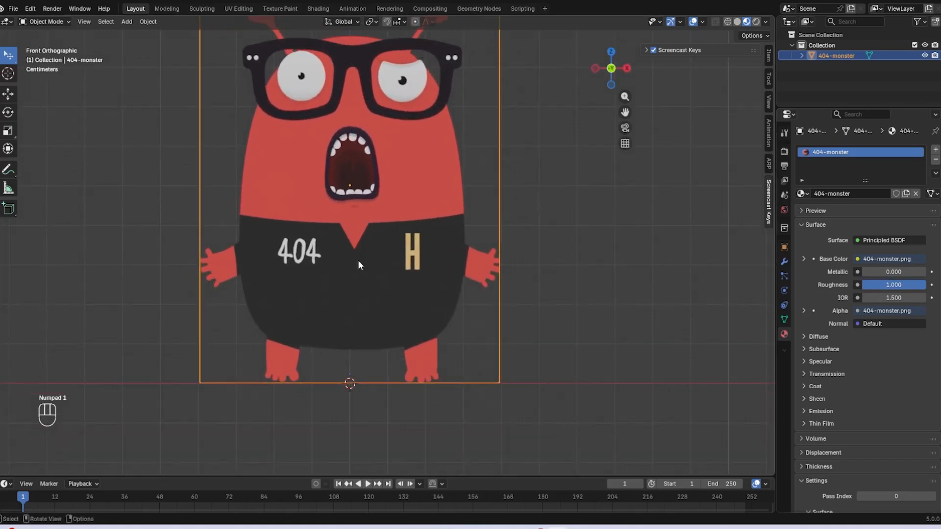
# - Add a 2 m plane mesh at the world origin
pyautogui.scroll(5, 371, 160)
pyautogui.scroll(-6, 387, 154)
pyautogui.scroll(7, 395, 148)
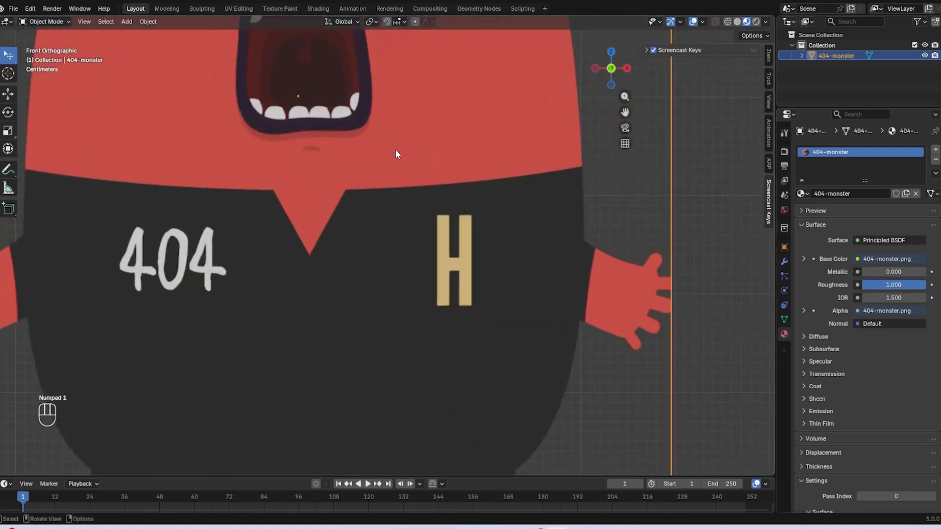
pyautogui.scroll(-8, 394, 151)
pyautogui.scroll(-1, 471, 201)
pyautogui.hotkey('shift', 'a')
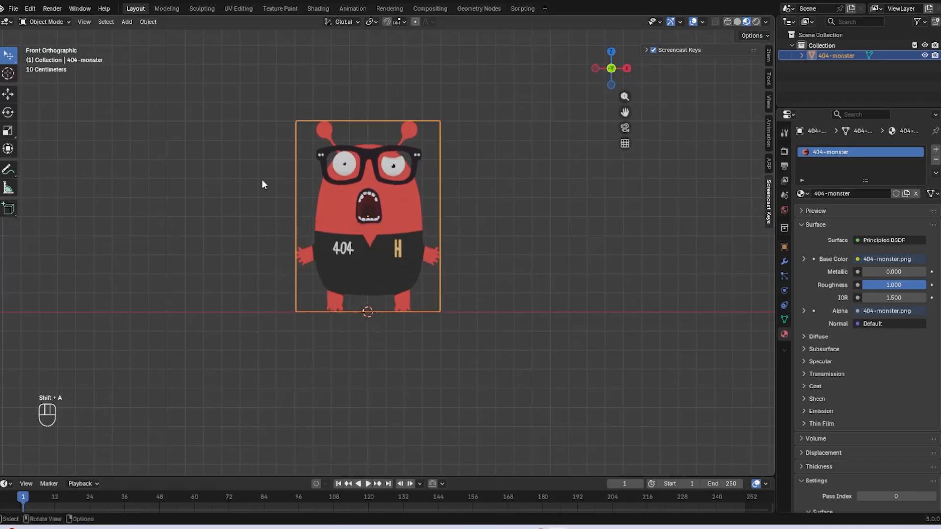
pyautogui.hotkey('shift', 'a')
pyautogui.moveTo(341, 272)
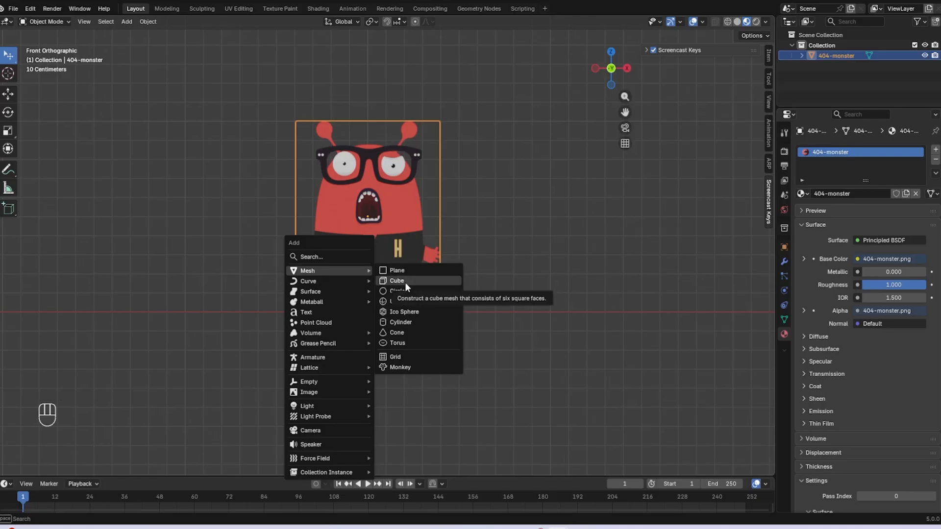
pyautogui.click(399, 269)
pyautogui.scroll(3, 400, 269)
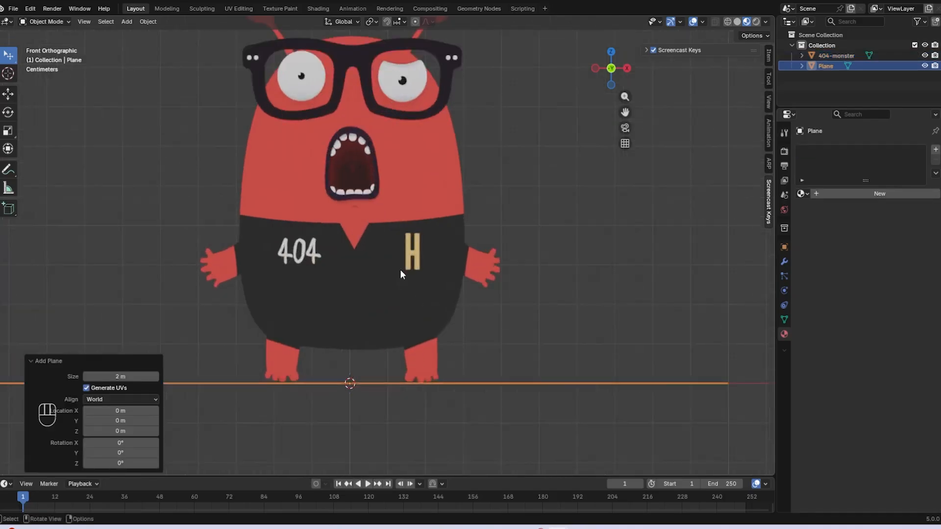
pyautogui.scroll(-2, 399, 269)
# - Box-select the new plane in the front view and rotate it 90° about the global X axis
pyautogui.click(173, 293)
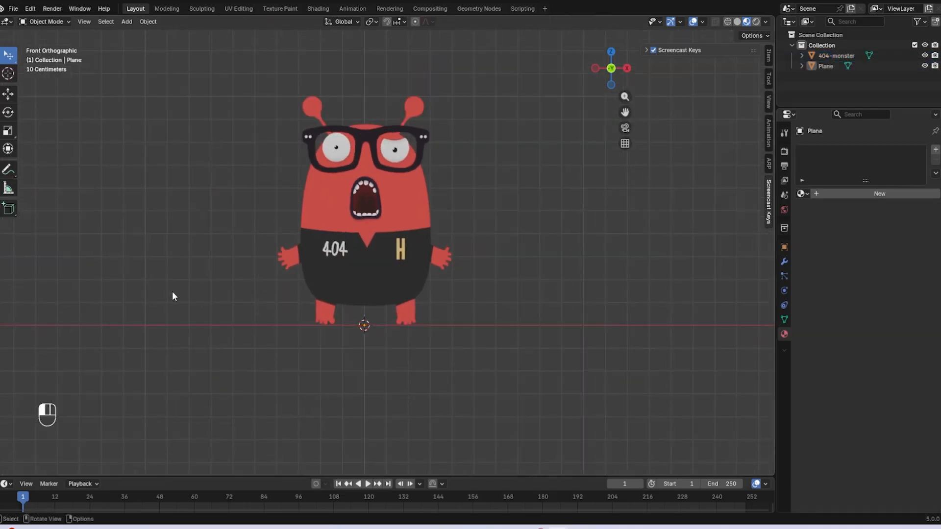
pyautogui.moveTo(245, 327); pyautogui.dragTo(287, 367, button='middle')
pyautogui.press('KP_1')
pyautogui.press('b')
pyautogui.moveTo(189, 283); pyautogui.dragTo(256, 386)
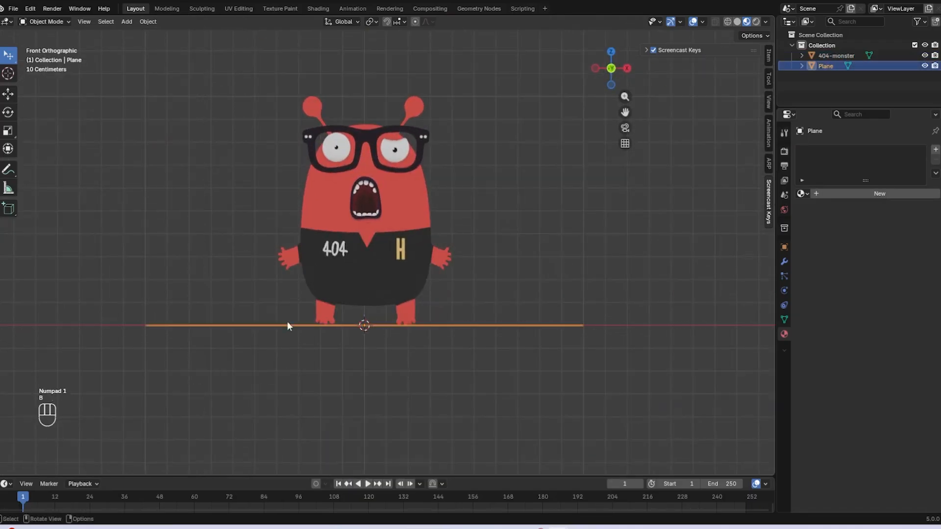
pyautogui.press('r')
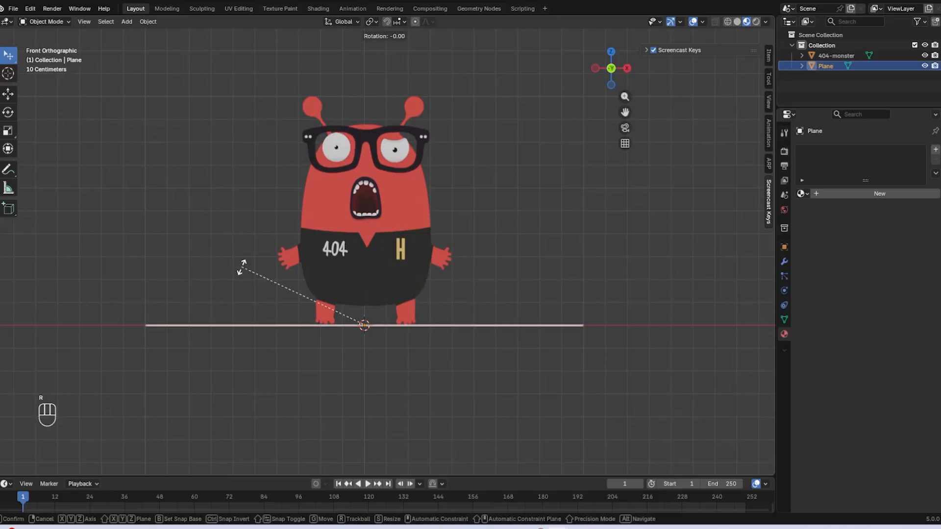
pyautogui.press('x')
pyautogui.press('KP_9')
pyautogui.press('KP_0')
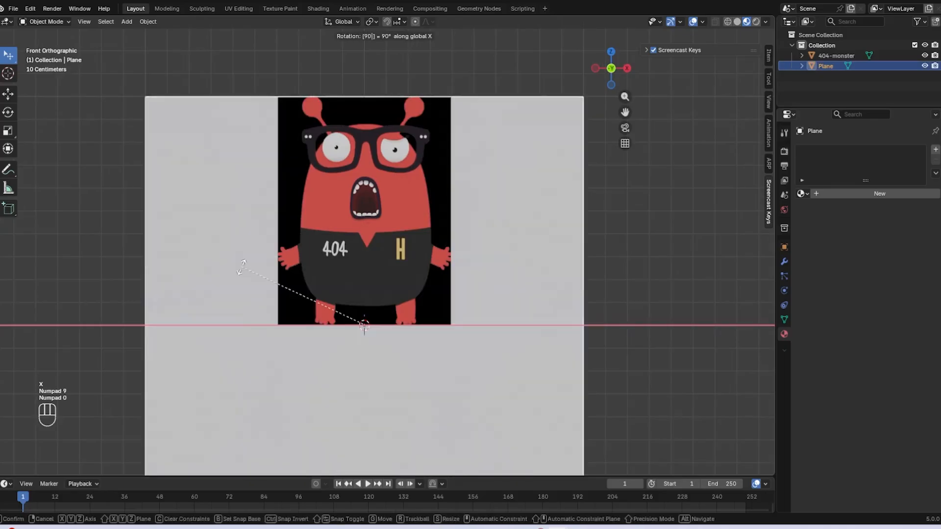
pyautogui.click(241, 267)
# - Hide the toolbar and move the new plane about -0.312 m along Y, placing it in front of the 404-monster image
pyautogui.moveTo(269, 251); pyautogui.dragTo(378, 187, button='middle')
pyautogui.press('t')
pyautogui.click(542, 212)
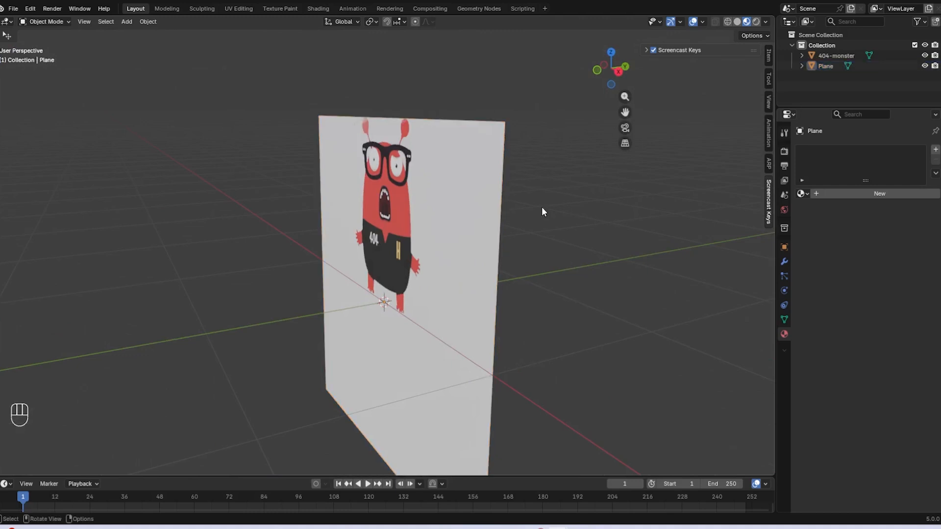
pyautogui.click(475, 293)
pyautogui.moveTo(529, 254); pyautogui.dragTo(515, 252, button='middle')
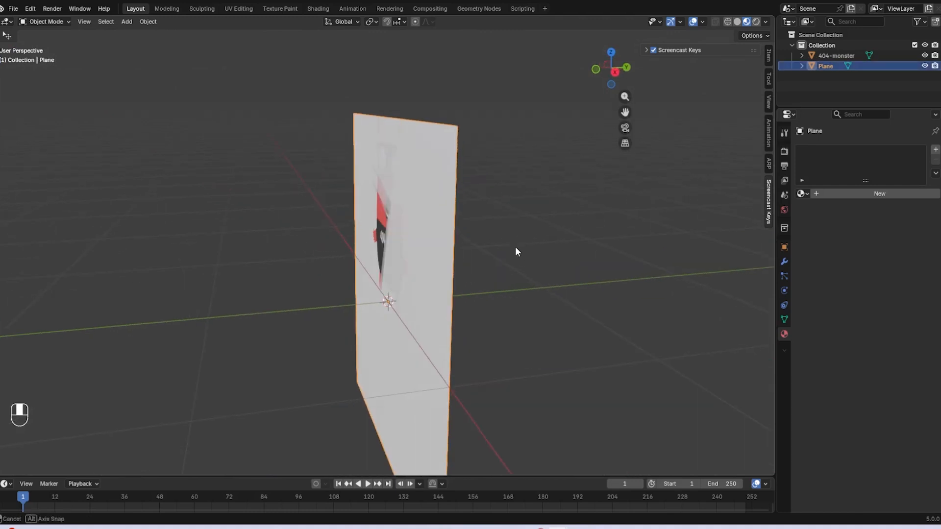
pyautogui.press('g')
pyautogui.press('y')
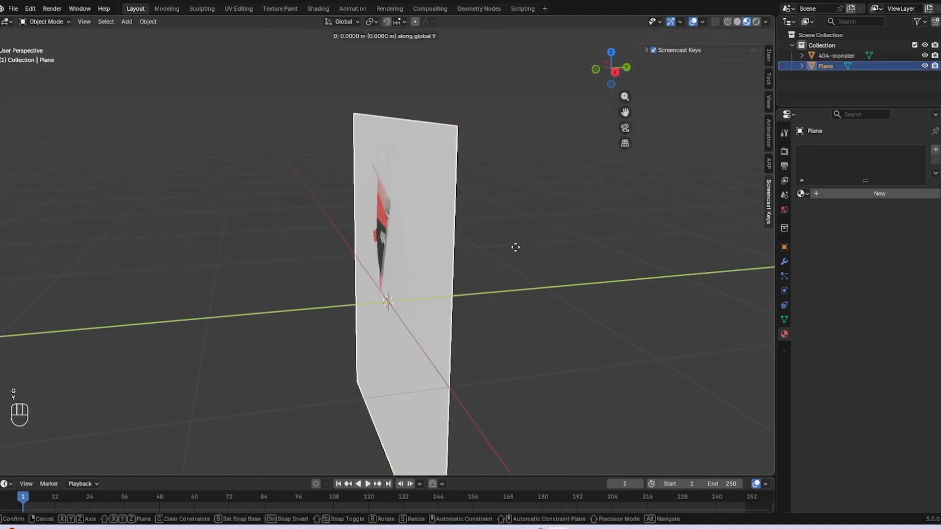
pyautogui.click(462, 252)
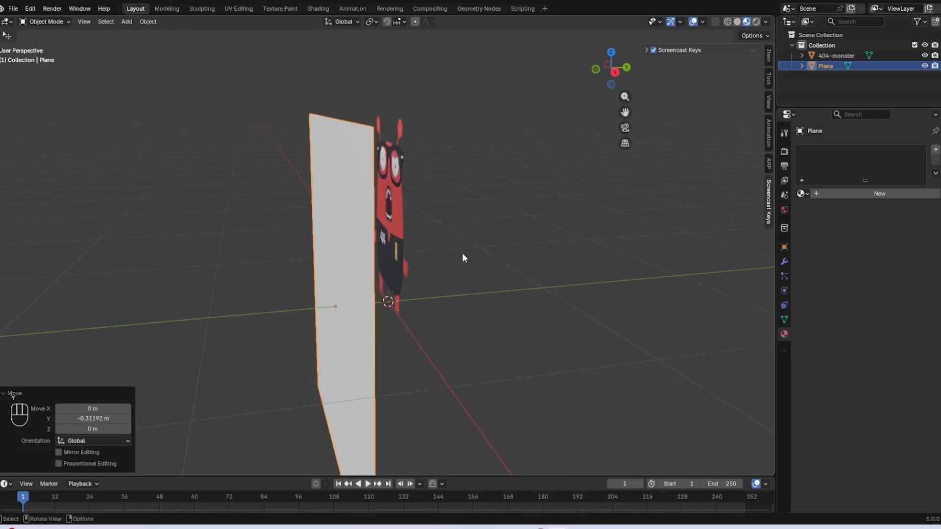
# - Return to the front orthographic view and enter Edit Mode on the new plane
pyautogui.press('KP_1')
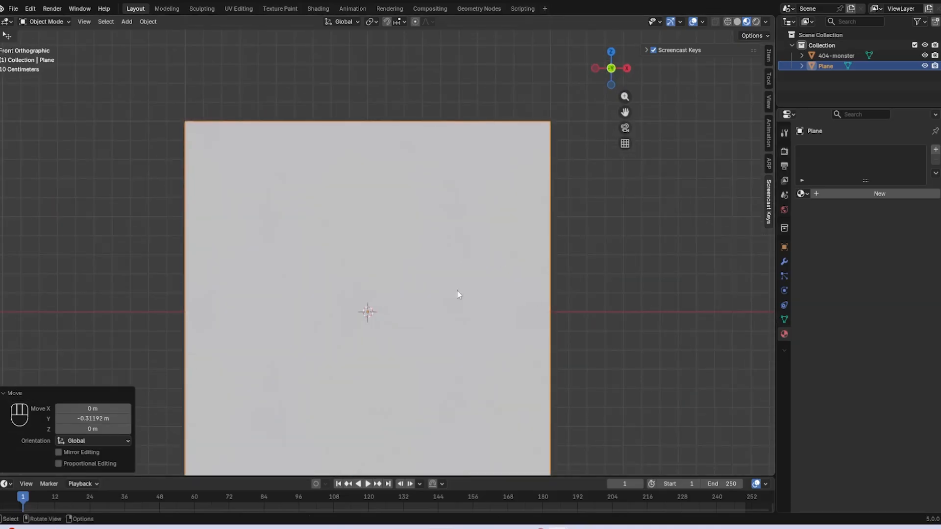
pyautogui.scroll(-4, 457, 294)
pyautogui.keyDown('shift'); pyautogui.moveTo(395, 307); pyautogui.dragTo(413, 266, button='middle'); pyautogui.keyUp('shift')
pyautogui.press('Tab')
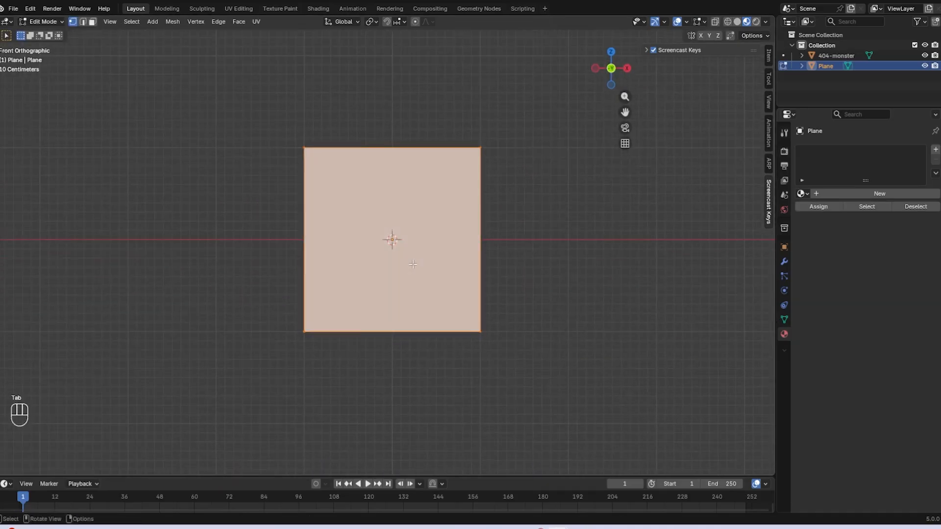
pyautogui.press('Tab')
pyautogui.press('Tab')
pyautogui.scroll(2, 488, 180)
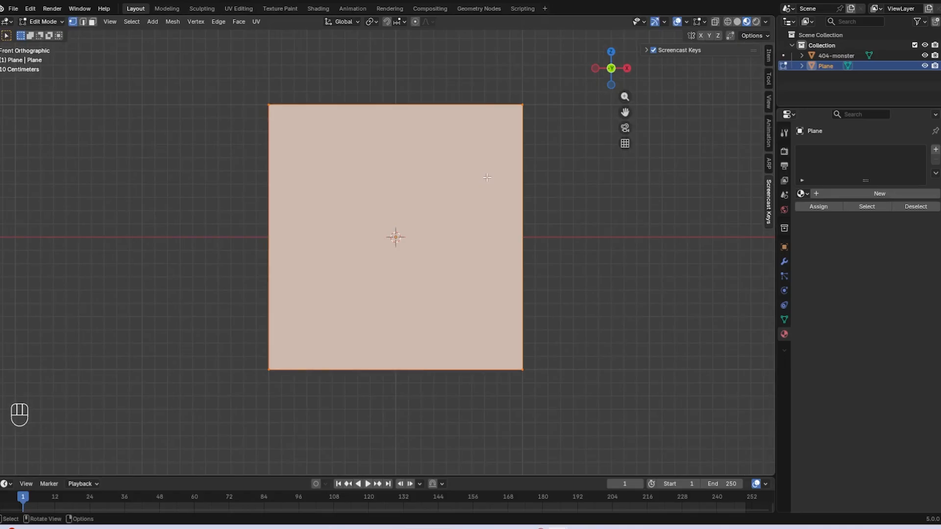
# - Hide the new plane's mesh to view the 404-monster image behind it, and reveal the mesh again
pyautogui.press('h')
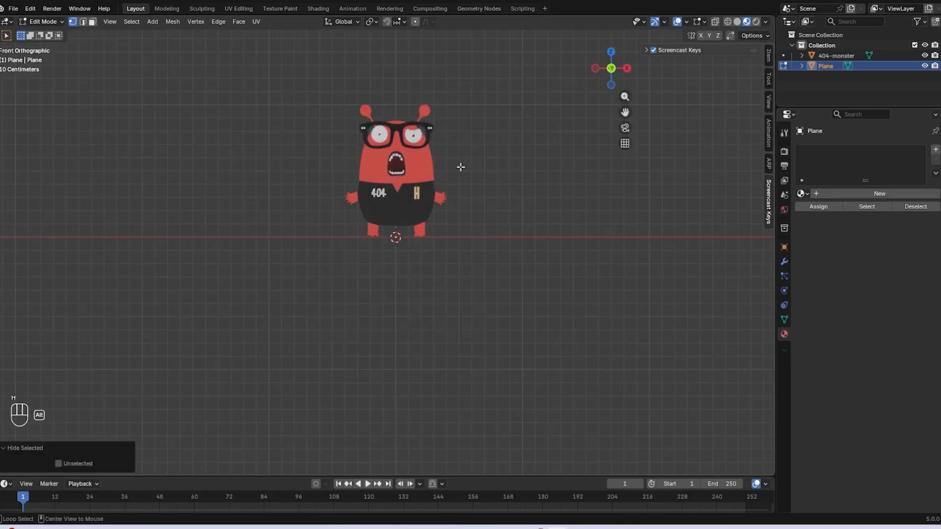
pyautogui.hotkey('alt', 'h')
pyautogui.press('h')
pyautogui.scroll(5, 460, 166)
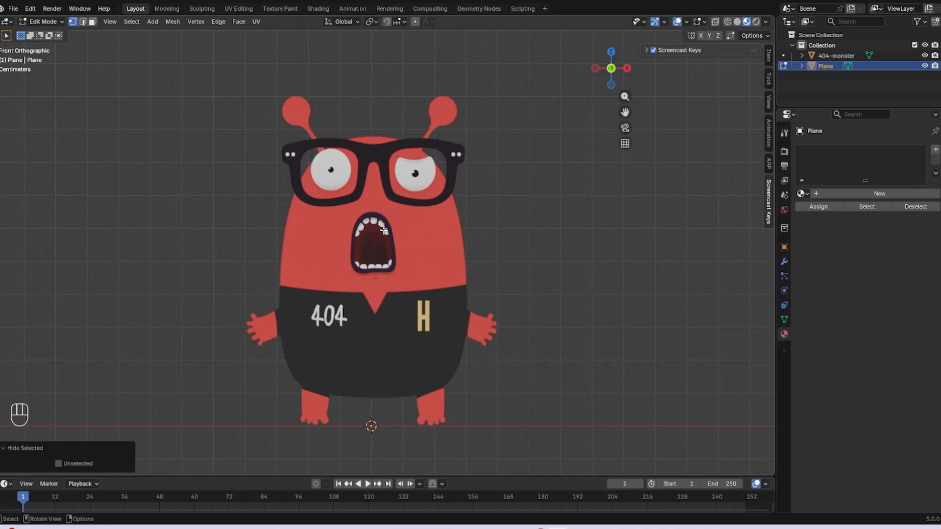
pyautogui.scroll(-6, 383, 230)
pyautogui.scroll(4, 383, 230)
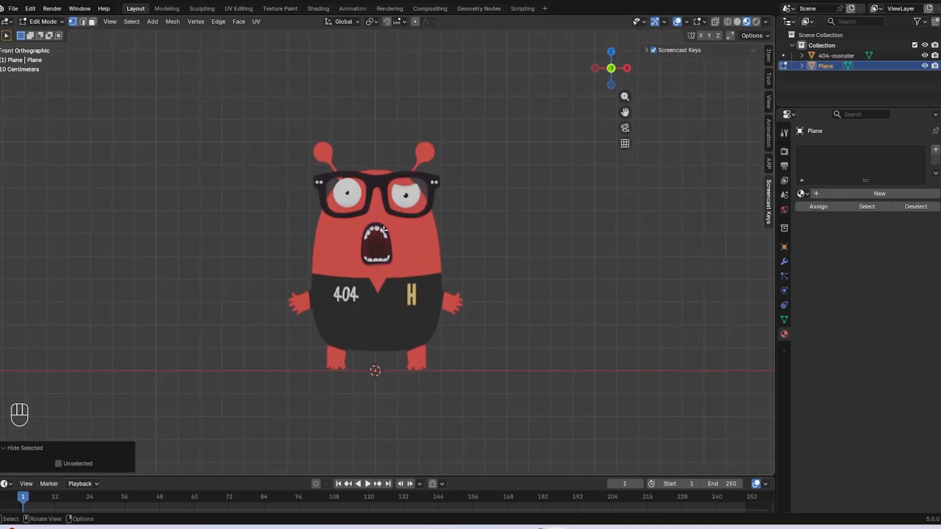
pyautogui.hotkey('alt', 'h')
pyautogui.scroll(-3, 504, 271)
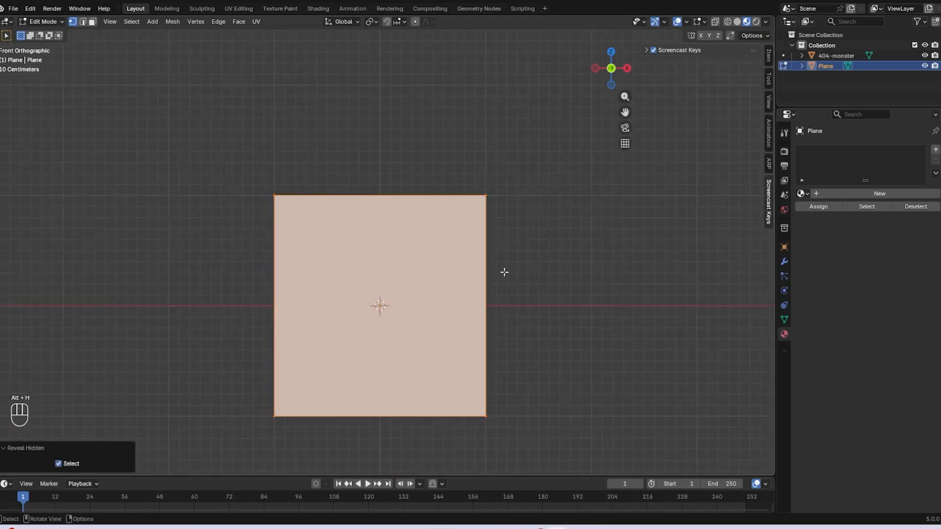
pyautogui.scroll(-4, 472, 259)
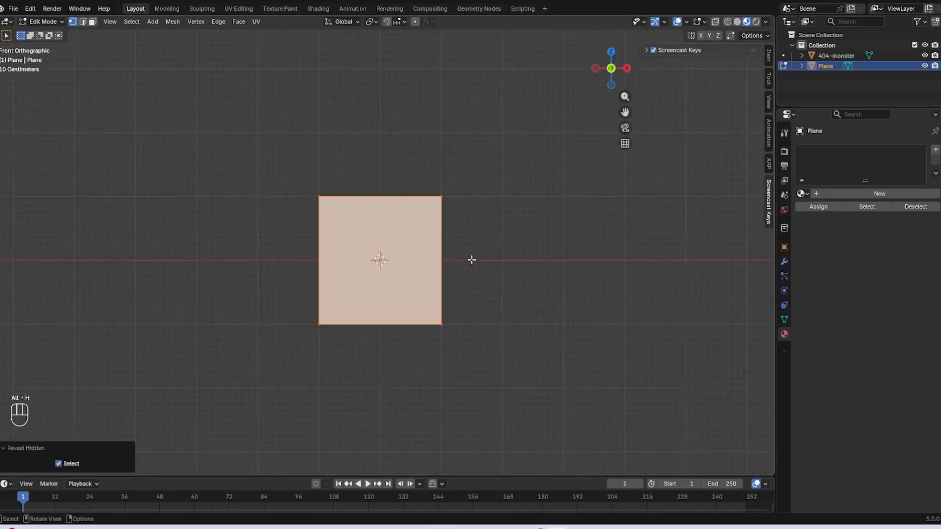
# - Switch the new plane back and forth between Edit Mode and Object Mode, ending in Edit Mode
pyautogui.click(35, 23)
pyautogui.click(35, 22)
pyautogui.click(35, 23)
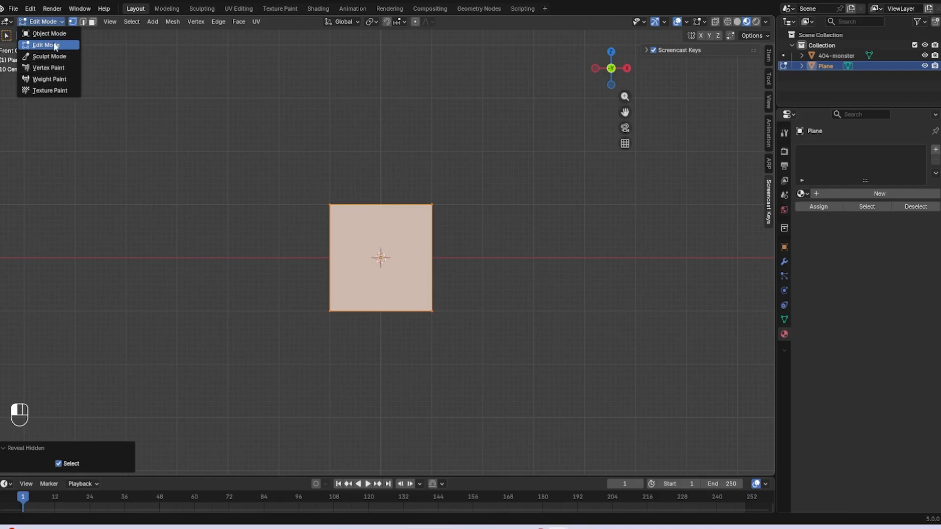
pyautogui.click(54, 43)
pyautogui.press('Tab')
pyautogui.press('Tab')
pyautogui.press('Tab')
pyautogui.press('Tab')
pyautogui.press('Tab')
pyautogui.press('Tab')
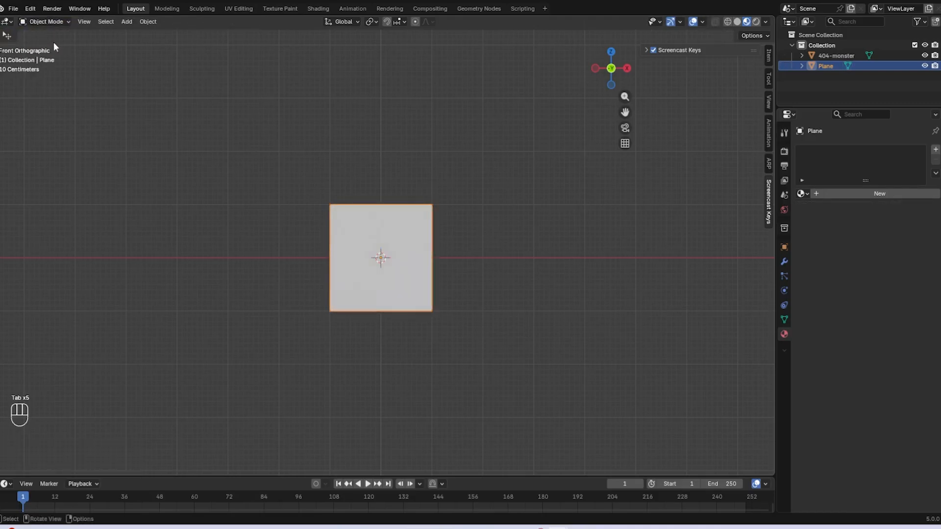
pyautogui.scroll(8, 361, 197)
pyautogui.scroll(-2, 361, 197)
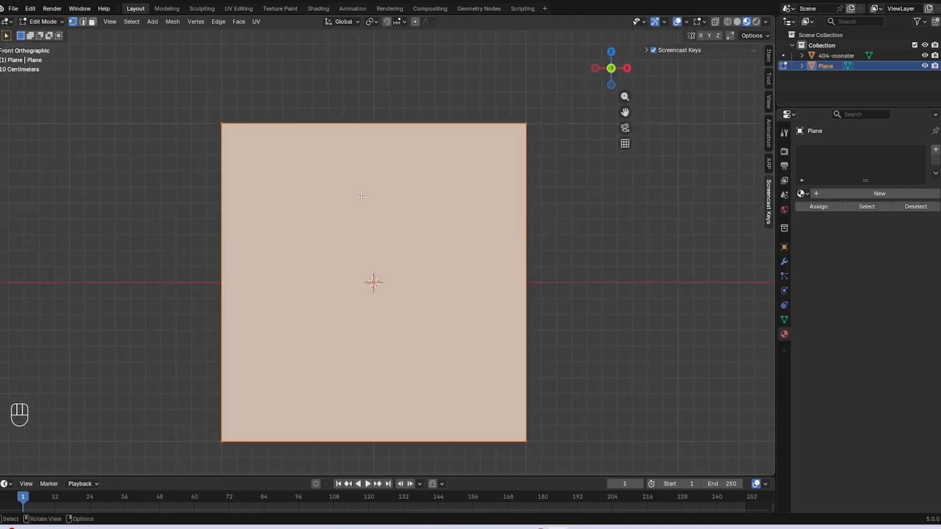
# - Try triangulating the new plane's face and undo the triangulation
pyautogui.press('alt')
pyautogui.hotkey('ctrl', 't')
pyautogui.hotkey('ctrl', 't')
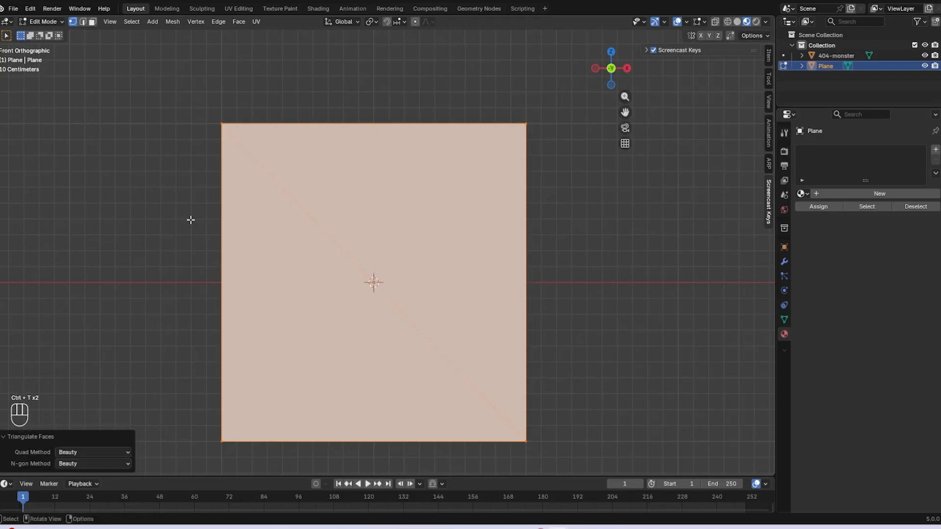
pyautogui.hotkey('ctrl', 'z')
pyautogui.hotkey('ctrl', 'z')
# - Try a single centred vertical loop cut on the new plane and undo it
pyautogui.scroll(-1, 422, 263)
pyautogui.hotkey('ctrl', 'r')
pyautogui.hotkey('ctrl', 'r')
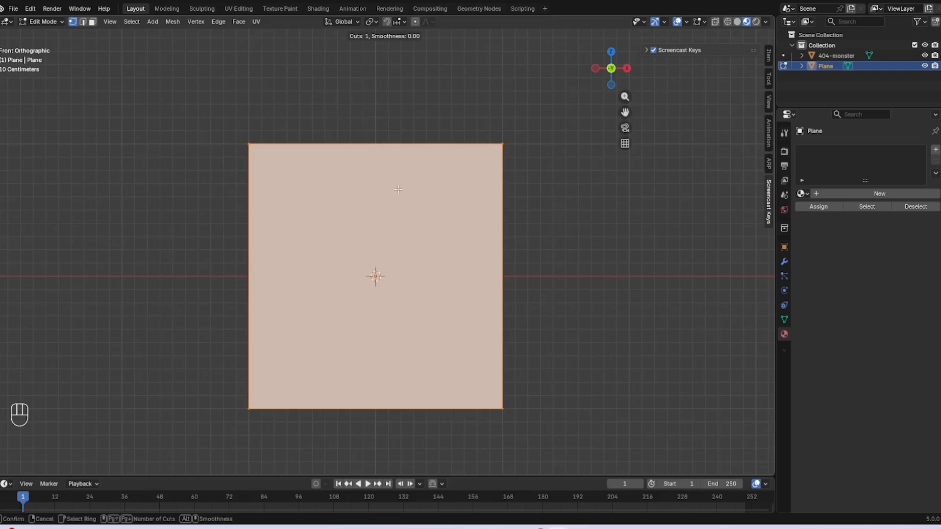
pyautogui.click(377, 156)
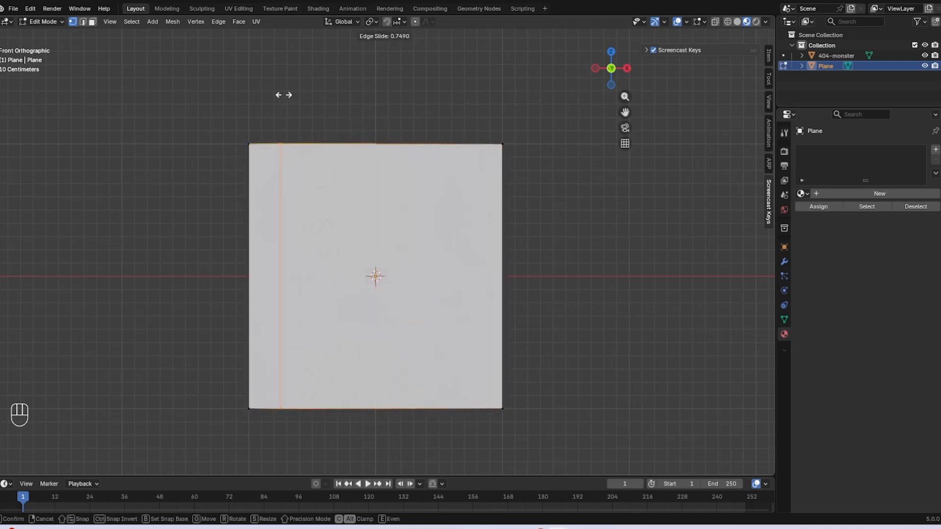
pyautogui.rightClick(408, 59)
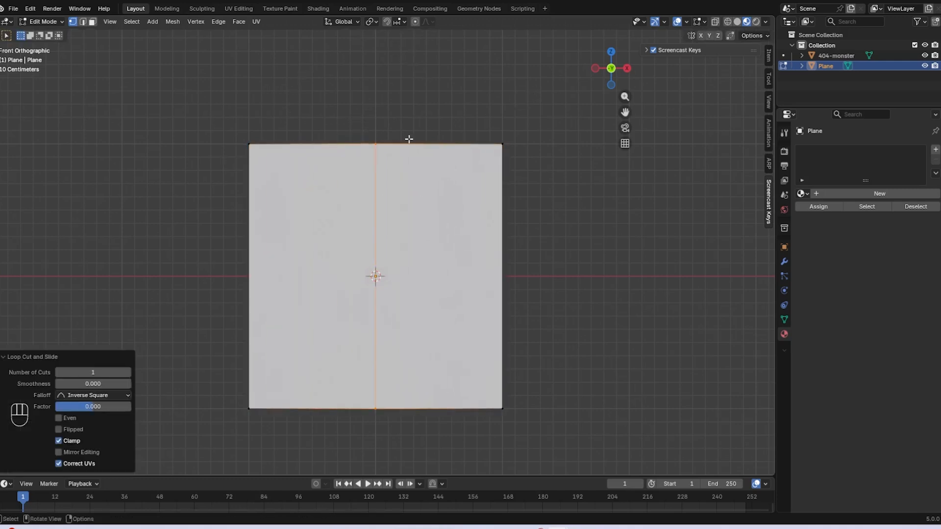
pyautogui.click(49, 23)
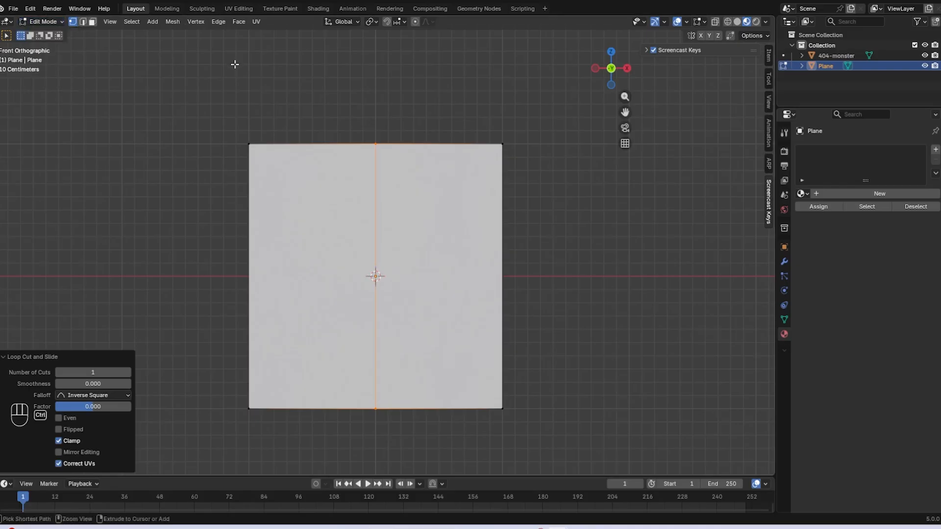
pyautogui.hotkey('ctrl', 'z')
# - Move the plane's whole mesh about 1.04 m along the X axis, to one side of the monster's centre
pyautogui.press('g')
pyautogui.press('x')
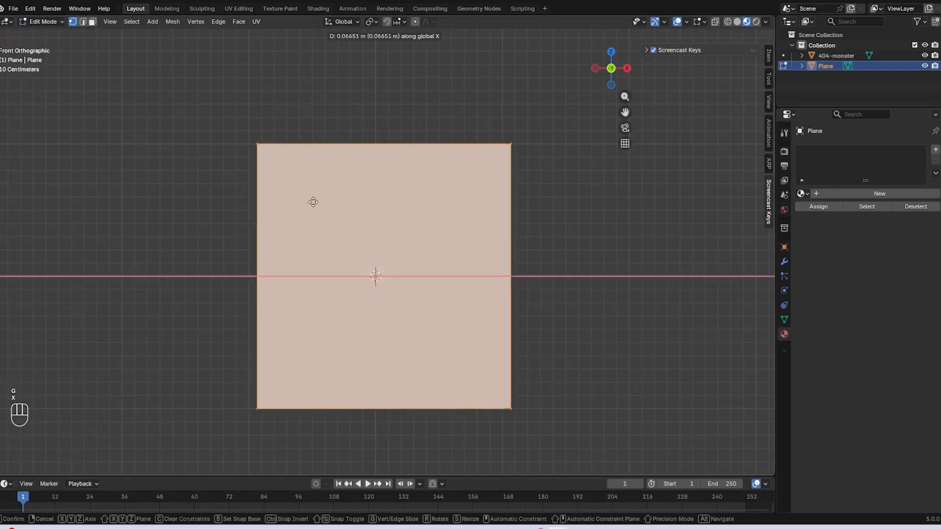
pyautogui.click(432, 210)
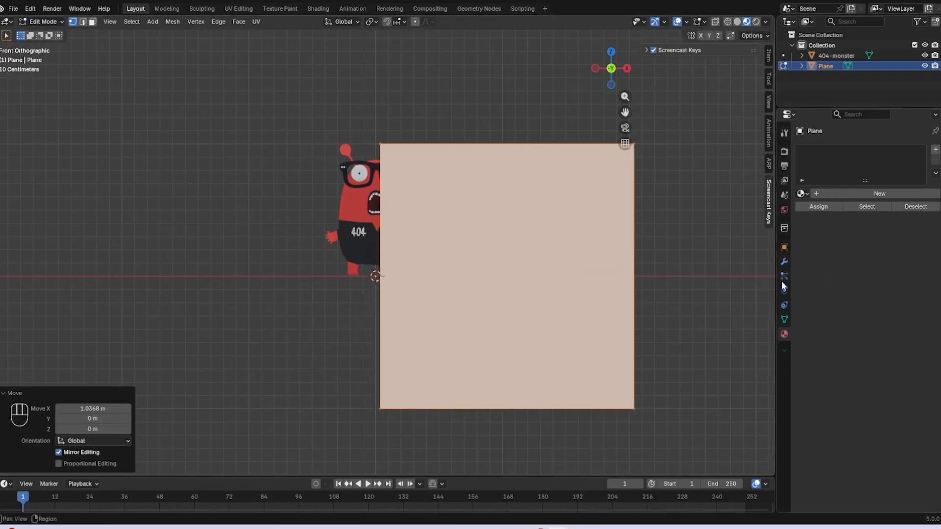
# - Add a Mirror modifier on the X axis to the plane
pyautogui.click(783, 262)
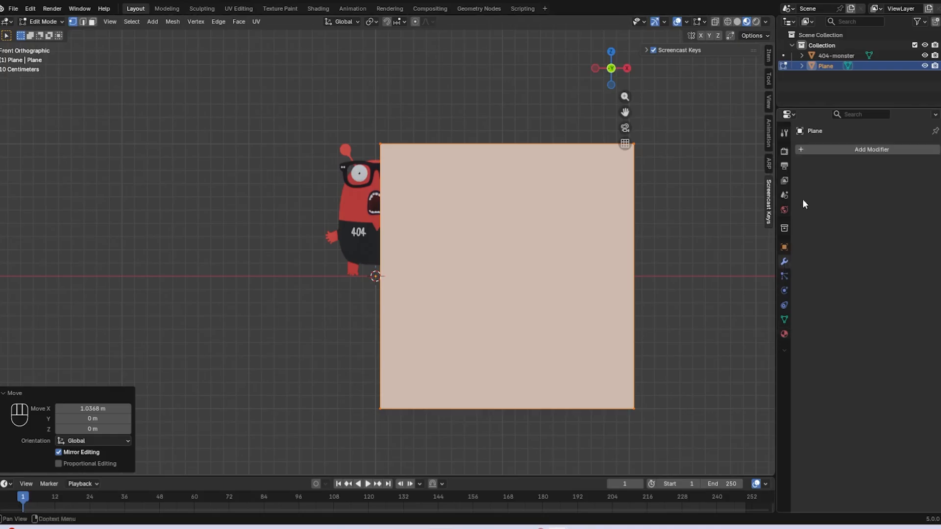
pyautogui.click(809, 149)
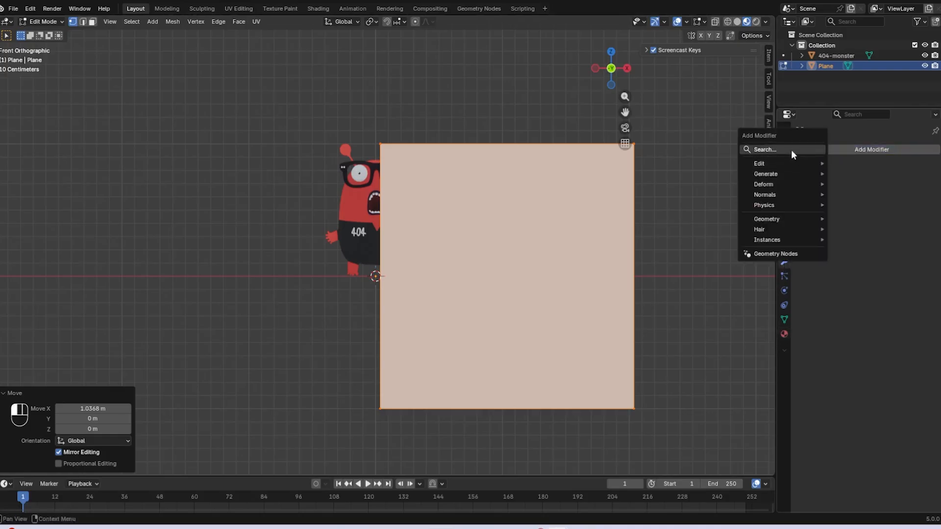
pyautogui.moveTo(778, 172)
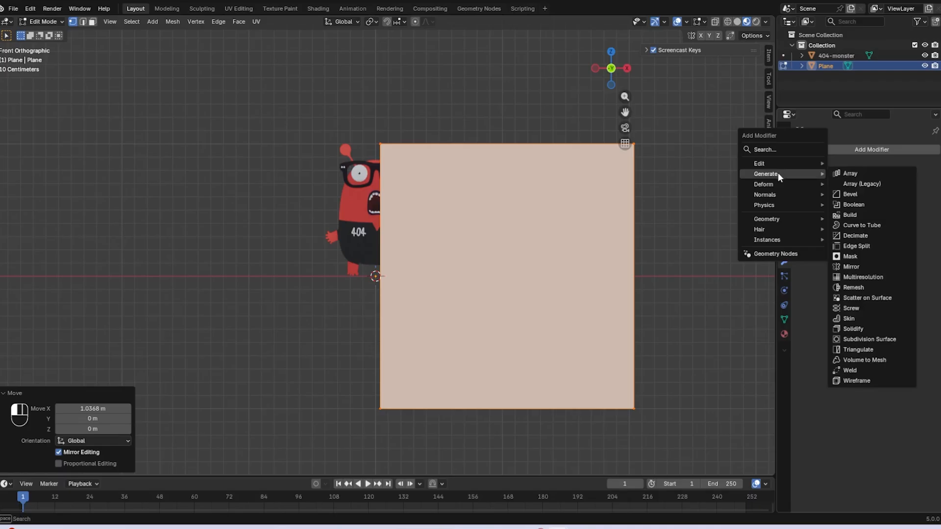
pyautogui.click(860, 266)
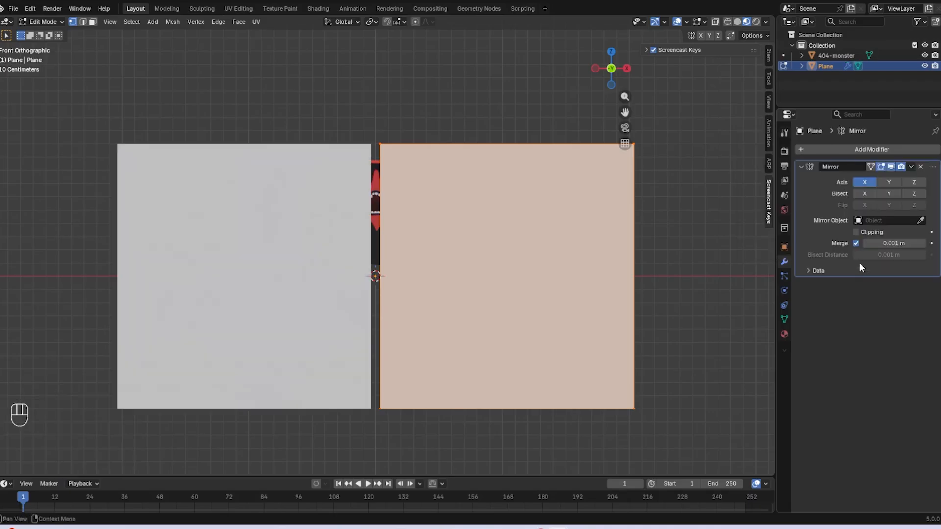
# - Enable Clipping for the mirror and move the mesh about 0.32 m outward in X and 0.08 m down
pyautogui.click(854, 232)
pyautogui.press('g')
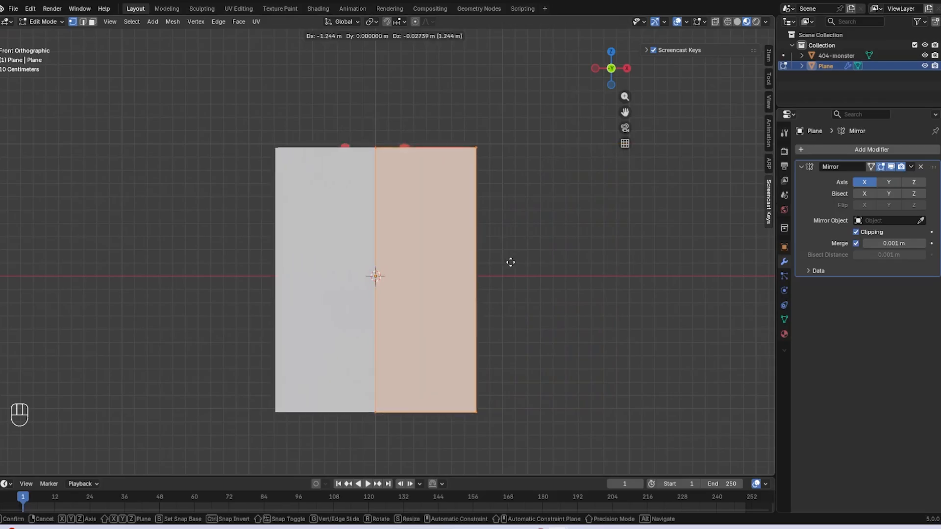
pyautogui.click(704, 269)
# - Try moving the mesh across the mirror centre with Clipping disabled, cancel the move and enable Clipping again
pyautogui.click(861, 234)
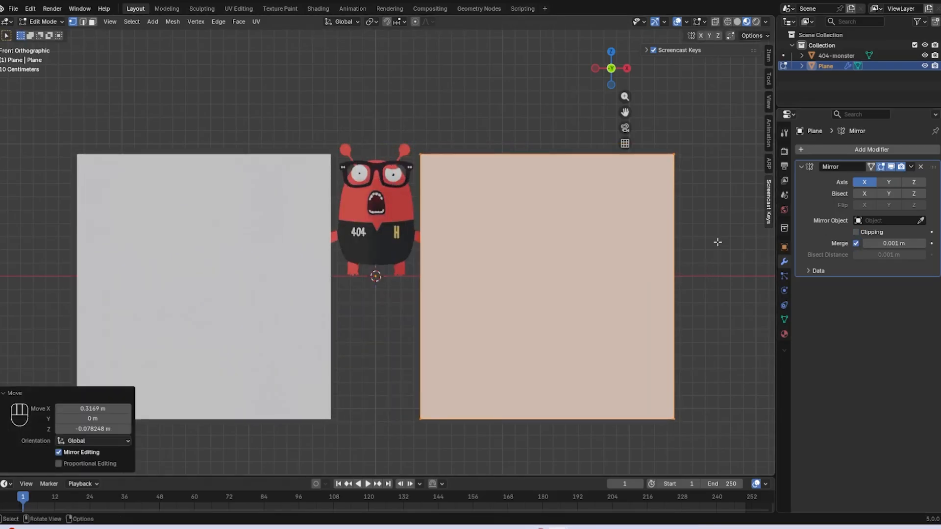
pyautogui.press('g')
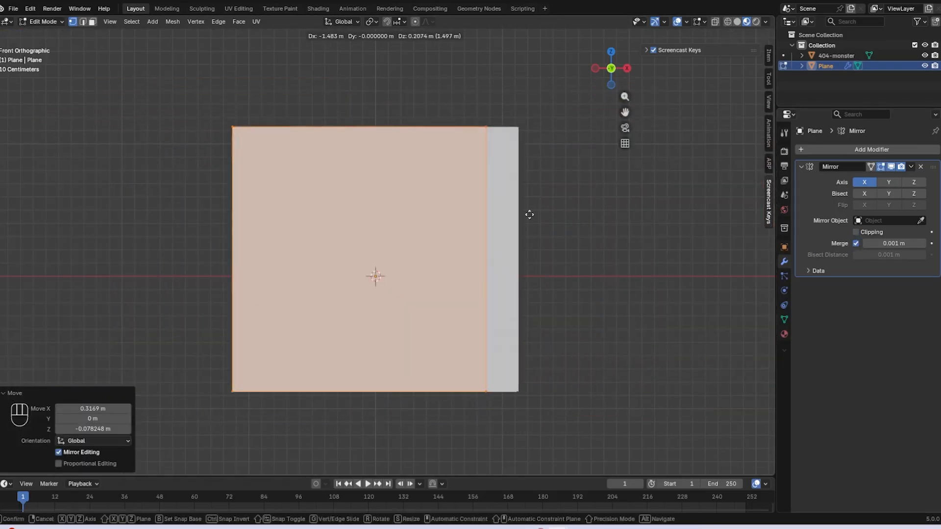
pyautogui.rightClick(529, 214)
pyautogui.click(855, 232)
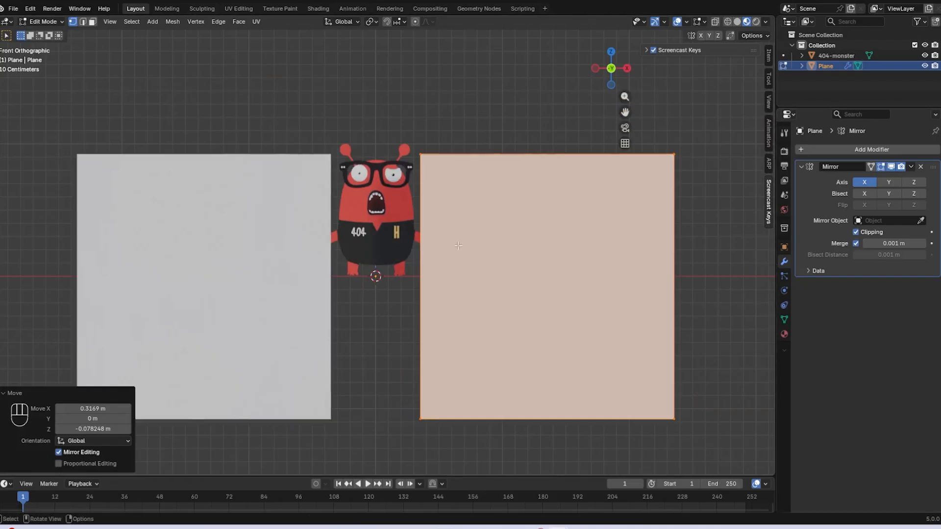
# - Move the mesh about -2.13 m in X and -0.16 m in Z against the mirror centre, with a small corrective nudge
pyautogui.press('g')
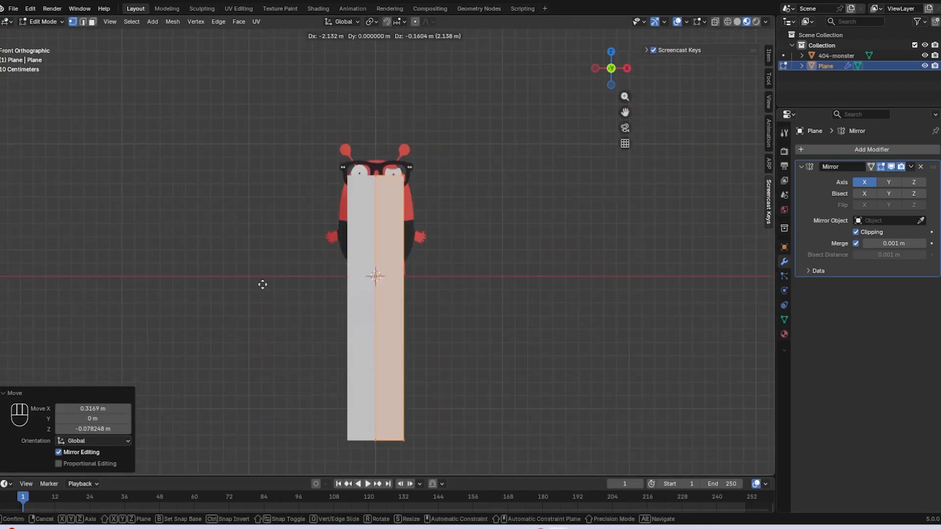
pyautogui.click(262, 282)
pyautogui.scroll(10, 450, 276)
pyautogui.press('g')
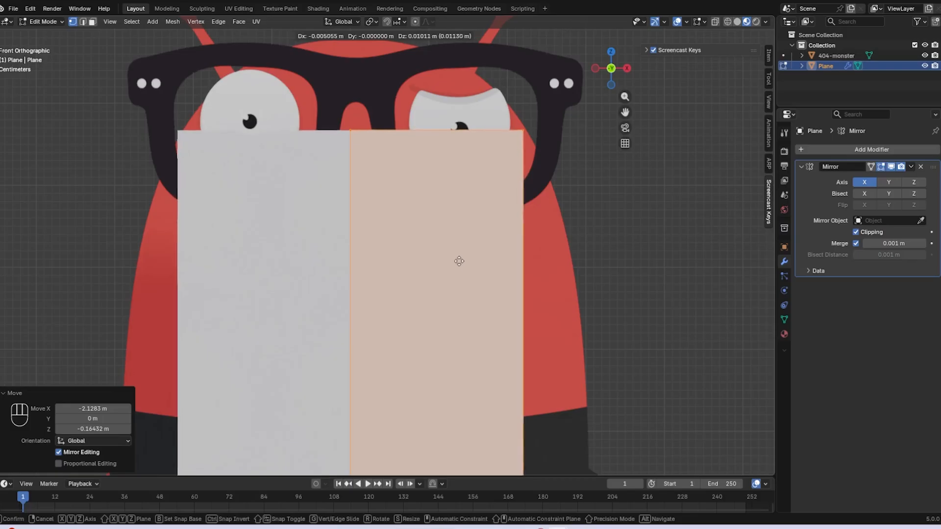
pyautogui.click(459, 261)
pyautogui.scroll(-3, 496, 251)
pyautogui.scroll(2, 496, 250)
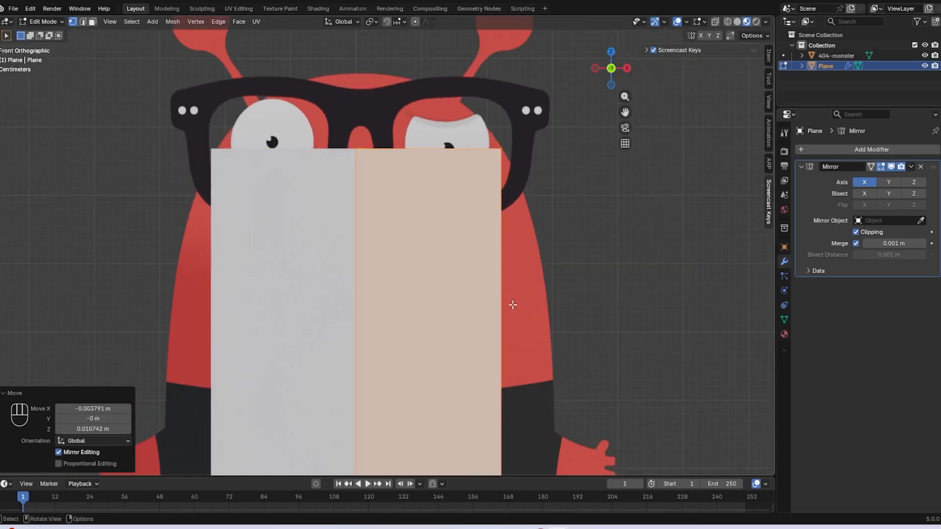
# - Move the 404-monster image about -0.005 m along X in Object Mode to centre it on the mirror line
pyautogui.press('Tab')
pyautogui.click(527, 287)
pyautogui.scroll(3, 553, 283)
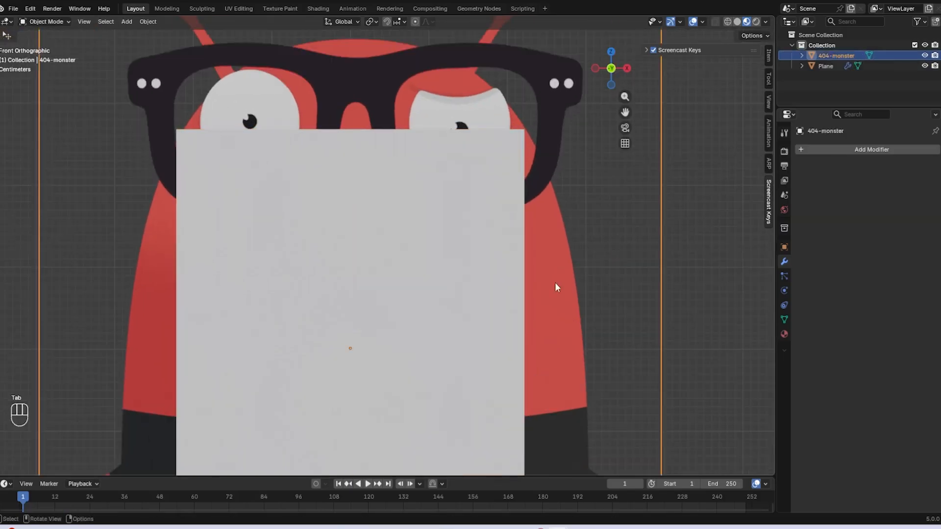
pyautogui.press('g')
pyautogui.press('x')
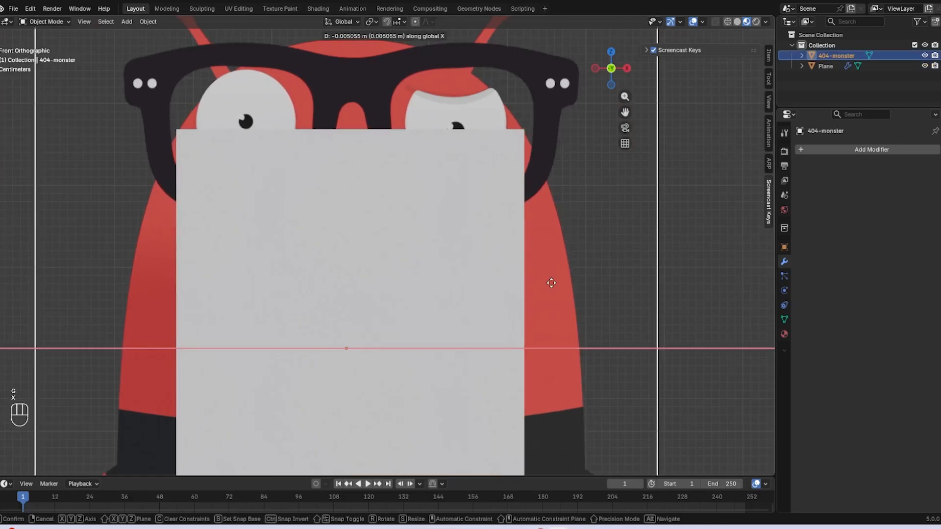
pyautogui.click(551, 283)
# - Return to editing the plane and nudge its mesh about -0.0025 m in X and -0.0013 m in Z
pyautogui.click(504, 275)
pyautogui.press('Tab')
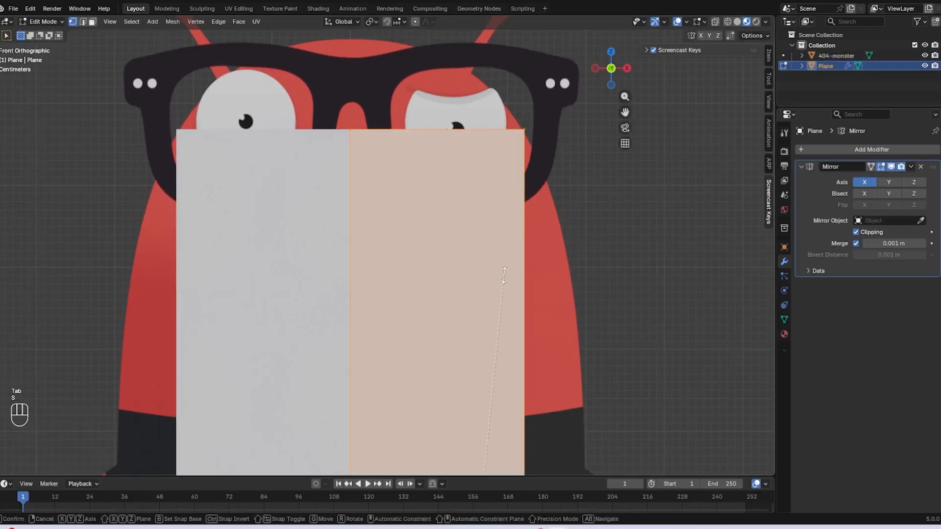
pyautogui.press('g')
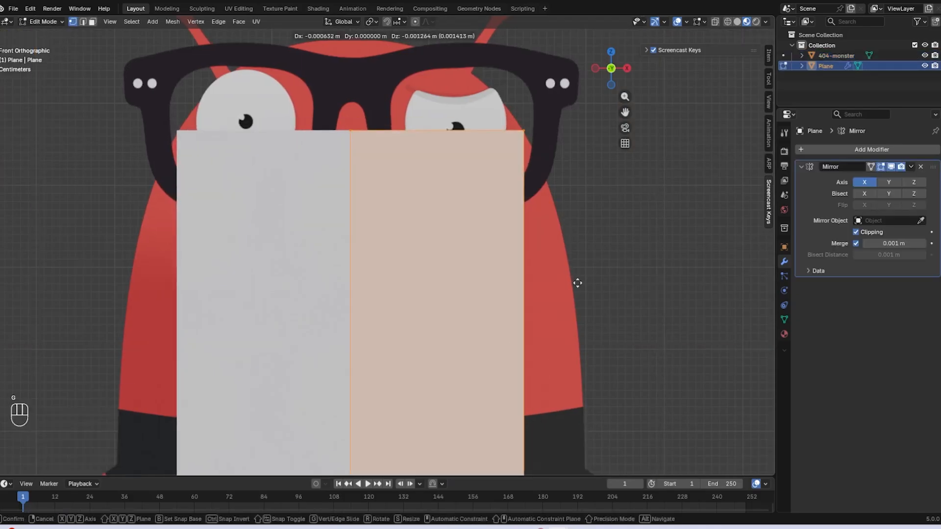
pyautogui.click(576, 283)
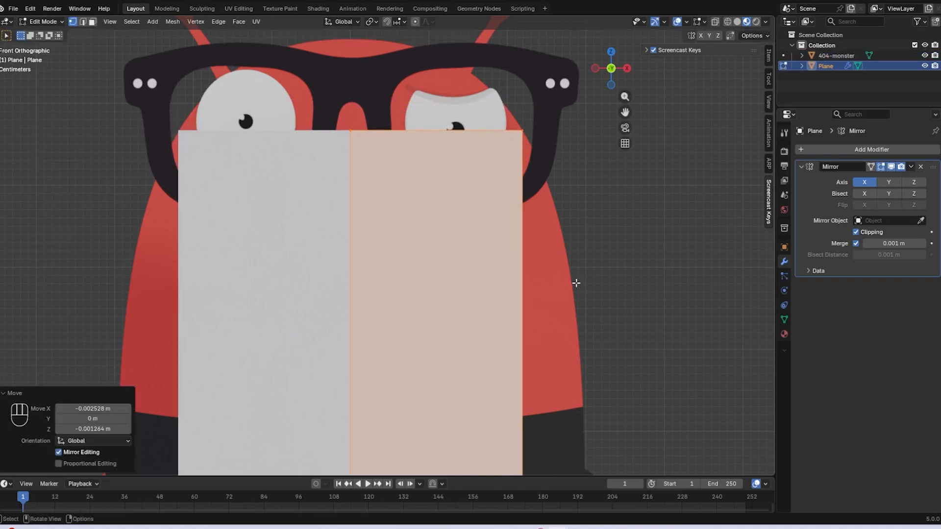
# - Box-select the two bottom vertices of the plane's original half
pyautogui.scroll(-3, 568, 294)
pyautogui.keyDown('shift'); pyautogui.scroll(-4, 518, 256); pyautogui.keyUp('shift')
pyautogui.scroll(-3, 533, 312)
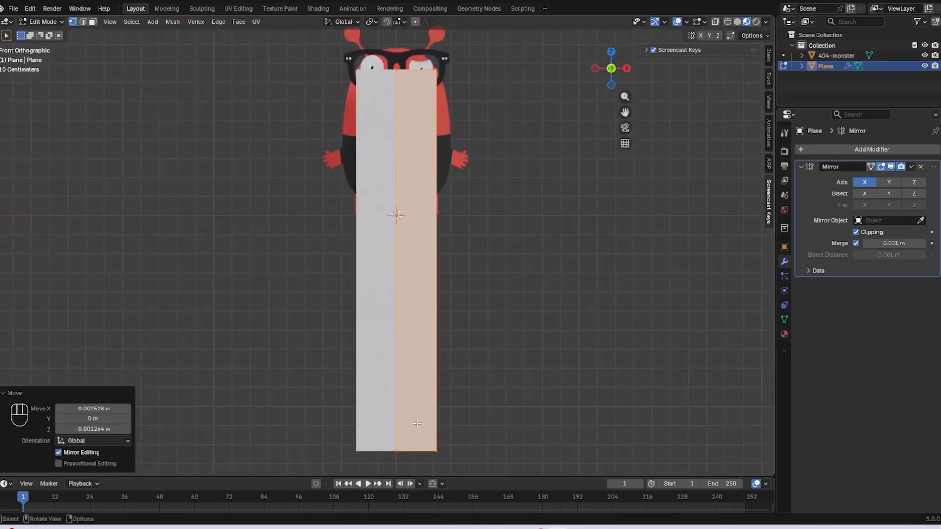
pyautogui.click(376, 466)
pyautogui.moveTo(376, 465)
pyautogui.mouseDown()
pyautogui.moveTo(451, 430)
pyautogui.moveTo(504, 430)
pyautogui.moveTo(436, 473)
pyautogui.moveTo(382, 468)
pyautogui.mouseUp()
pyautogui.press('b')
pyautogui.moveTo(462, 436); pyautogui.dragTo(394, 453)
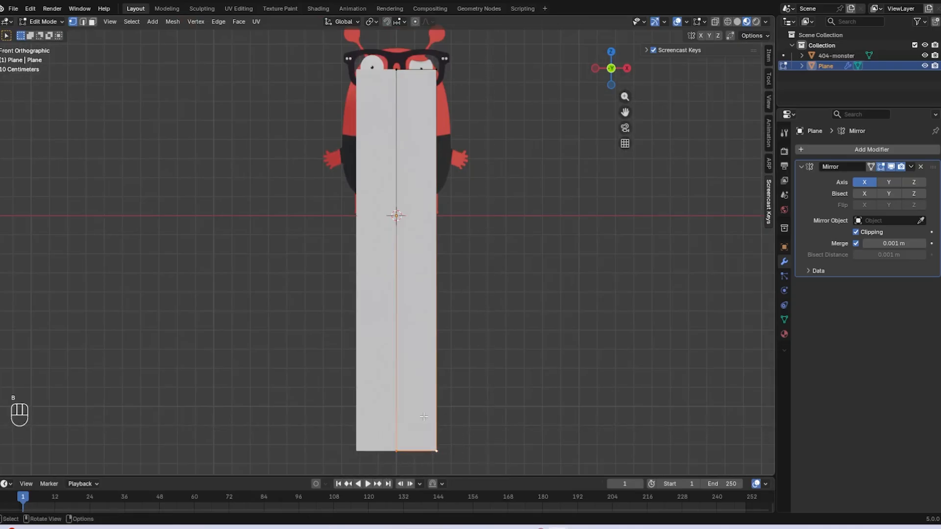
pyautogui.press('g')
pyautogui.press('x')
pyautogui.press('z')
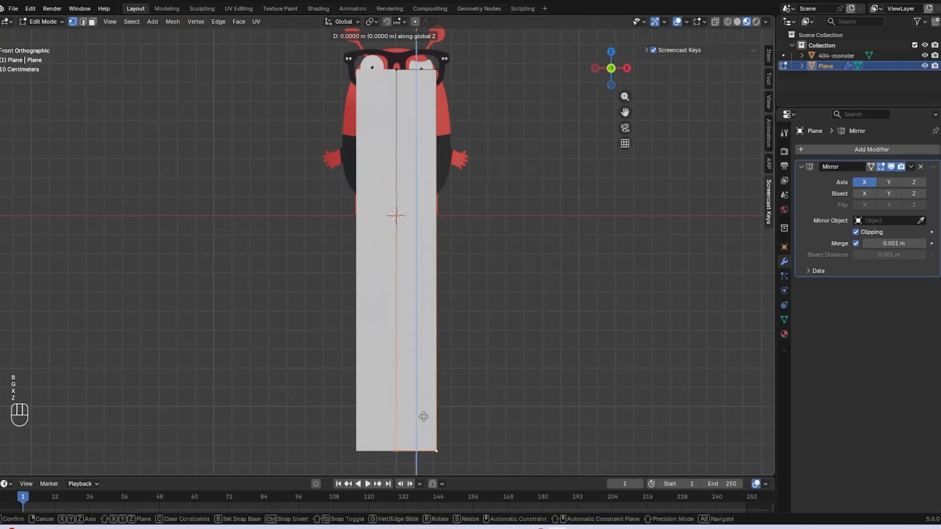
pyautogui.click(424, 417)
pyautogui.press('g')
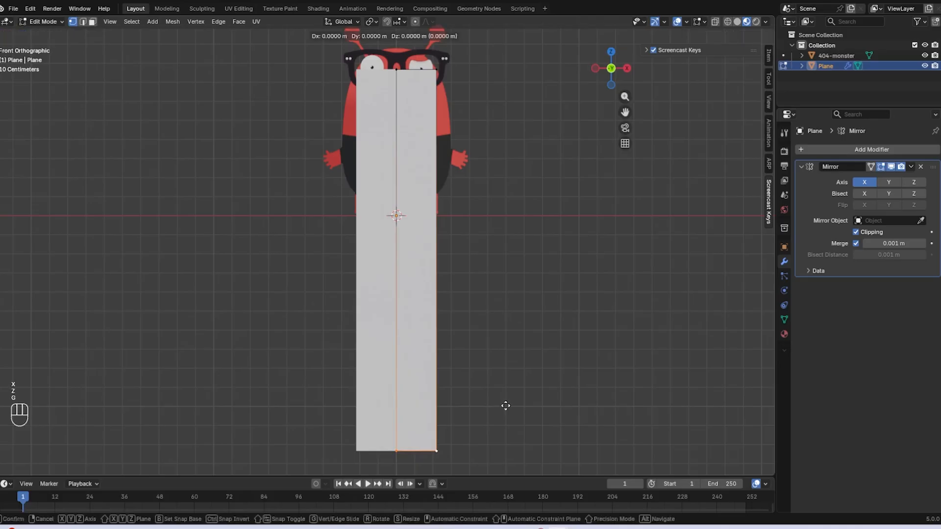
pyautogui.press('z')
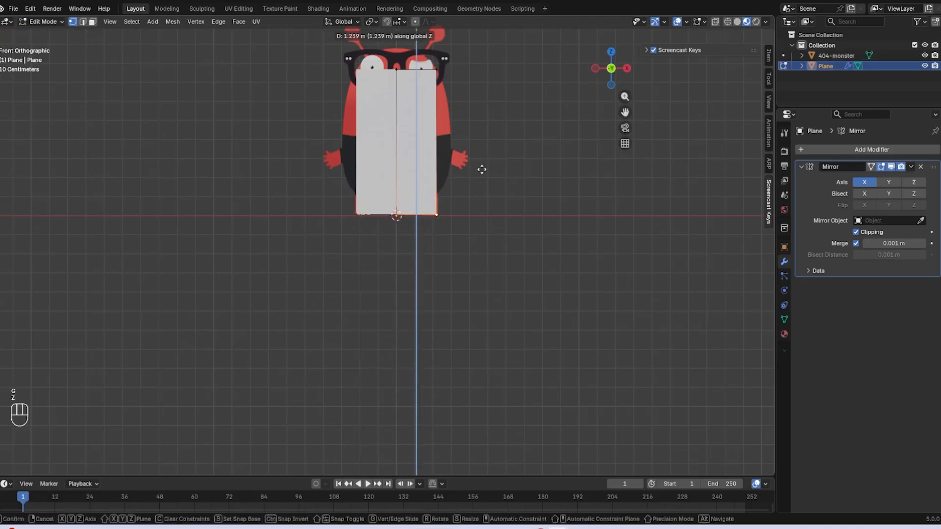
pyautogui.rightClick(480, 177)
pyautogui.press('s')
pyautogui.press('x')
pyautogui.press('z')
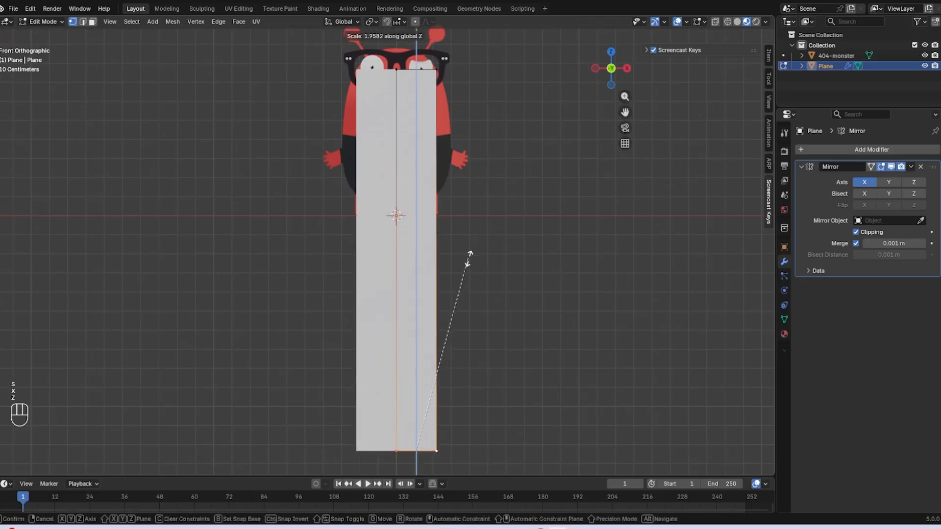
pyautogui.rightClick(503, 294)
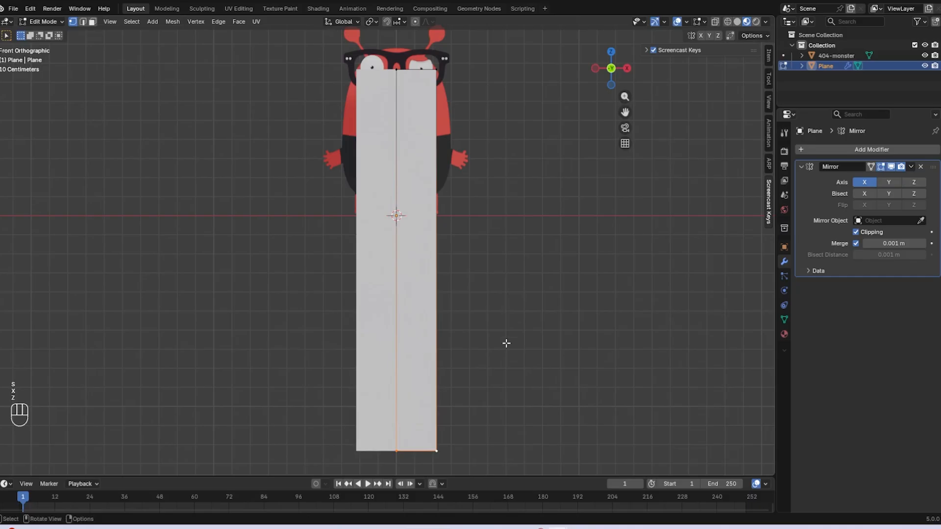
# - Raise the plane's bottom edge about 1.32 m along the Z axis to the base of the monster's body
pyautogui.press('g')
pyautogui.press('z')
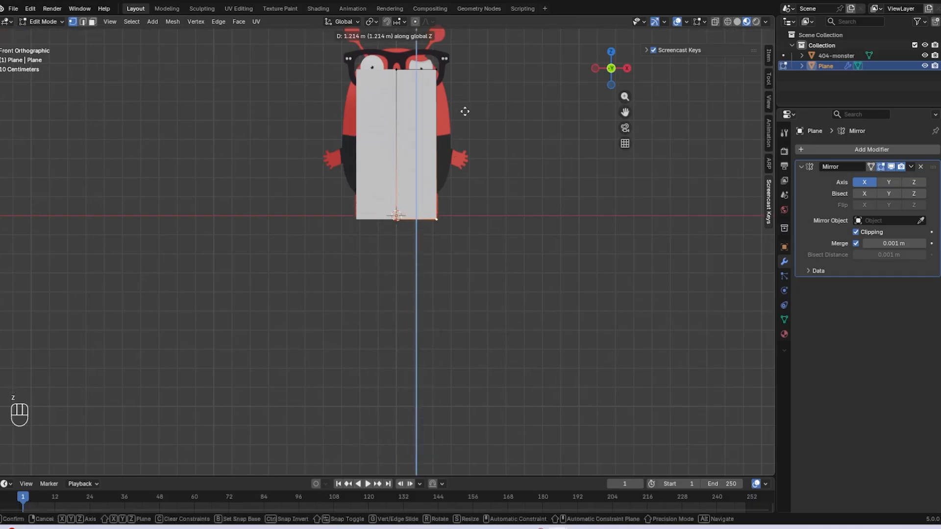
pyautogui.click(467, 91)
# - Move the plane's lower outer corner vertex about 0.024 m outward and 0.046 m up to the edge of the monster's body
pyautogui.scroll(3, 470, 142)
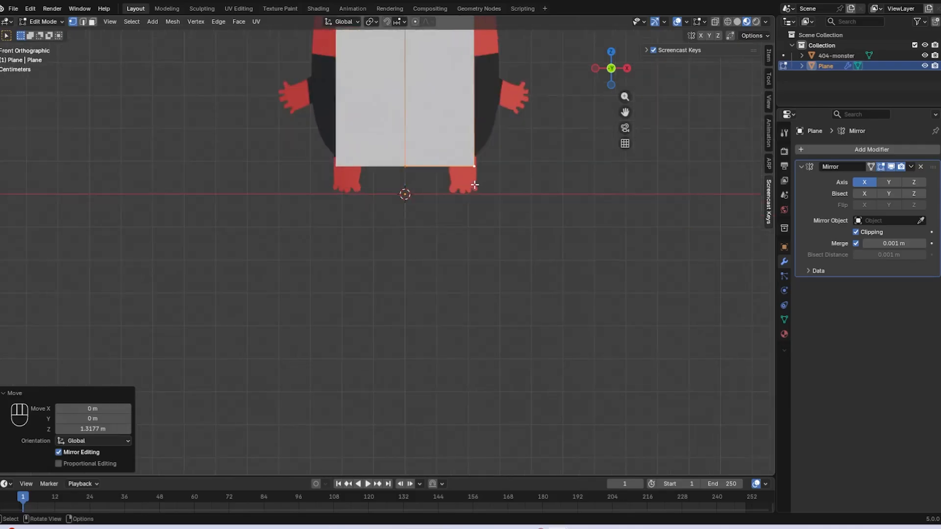
pyautogui.keyDown('shift'); pyautogui.moveTo(474, 185); pyautogui.dragTo(436, 279, button='middle'); pyautogui.keyUp('shift')
pyautogui.keyDown('shift'); pyautogui.moveTo(498, 257); pyautogui.dragTo(492, 347, button='middle'); pyautogui.keyUp('shift')
pyautogui.moveTo(491, 295); pyautogui.dragTo(366, 301, button='middle')
pyautogui.press('KP_1')
pyautogui.scroll(3, 491, 378)
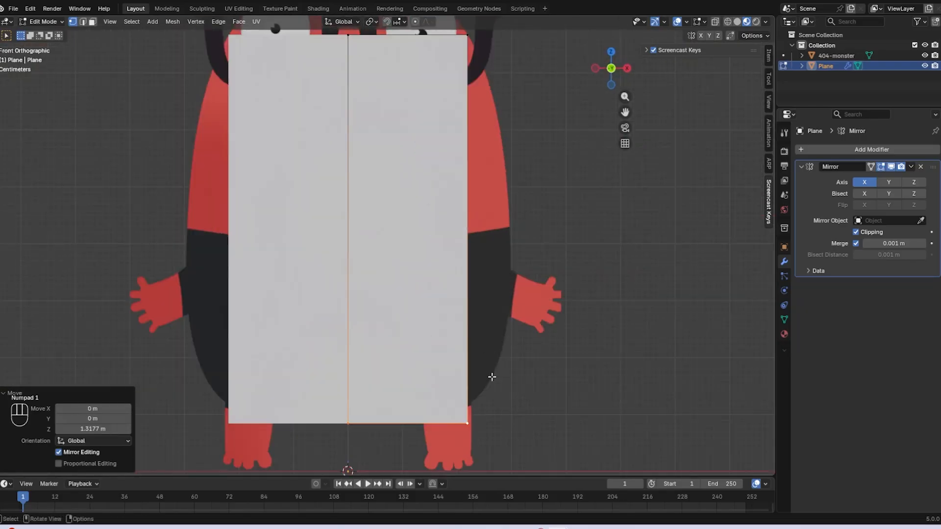
pyautogui.scroll(-4, 466, 395)
pyautogui.scroll(4, 462, 394)
pyautogui.click(466, 423)
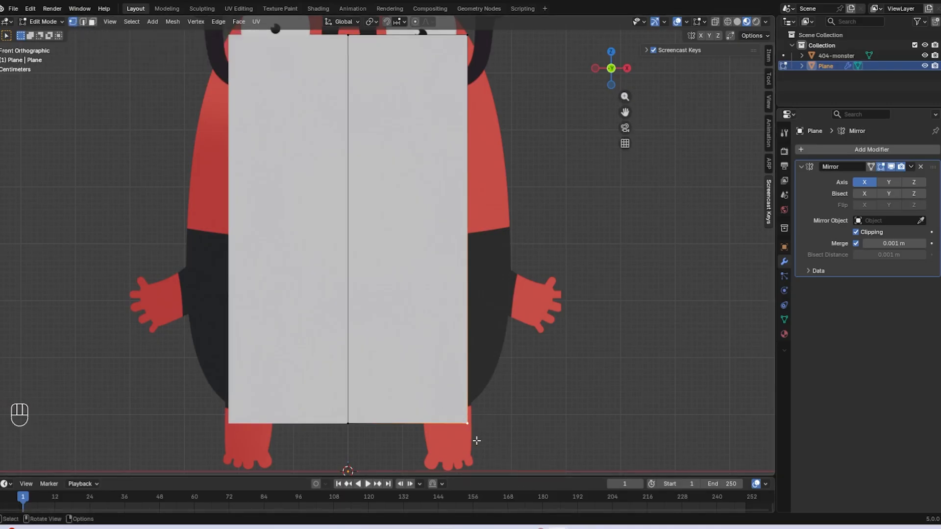
pyautogui.press('g')
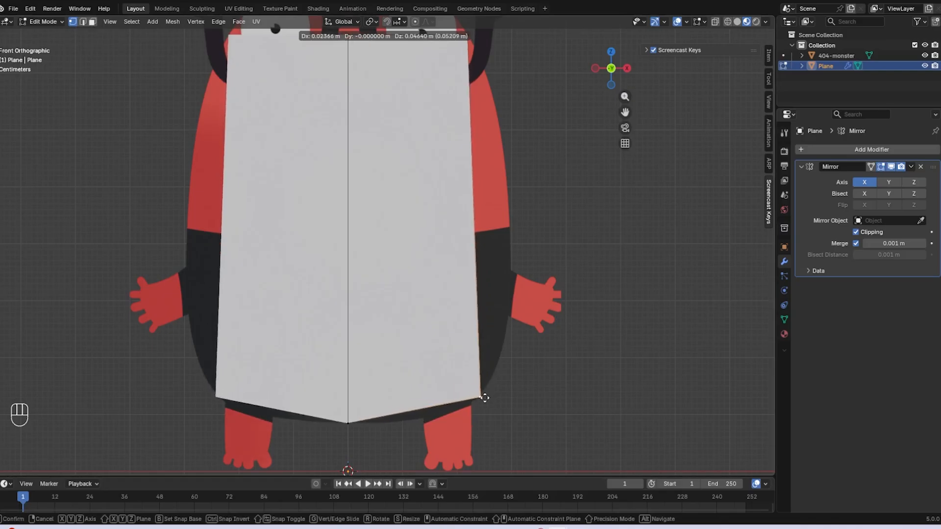
pyautogui.click(485, 398)
pyautogui.keyDown('shift'); pyautogui.moveTo(505, 277); pyautogui.dragTo(506, 388, button='middle'); pyautogui.keyUp('shift')
pyautogui.scroll(-1, 506, 389)
pyautogui.click(455, 164)
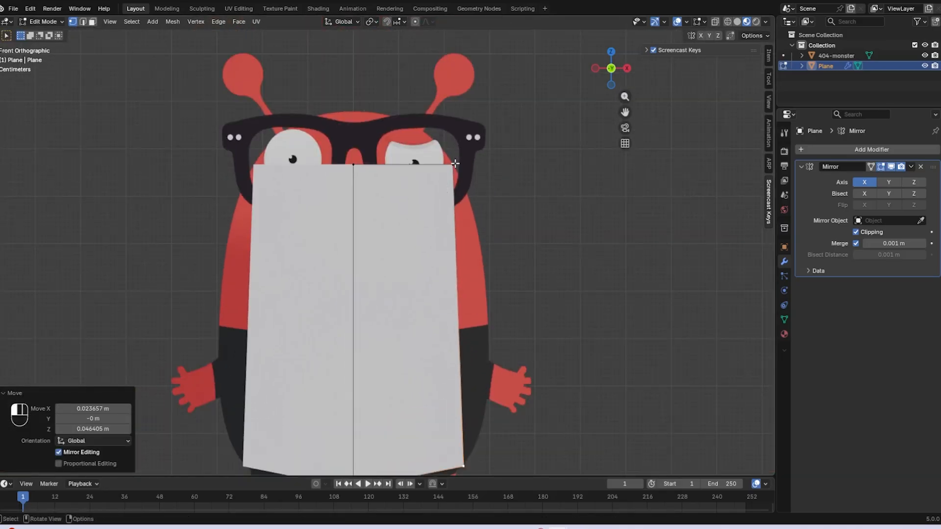
pyautogui.press('g')
pyautogui.rightClick(460, 175)
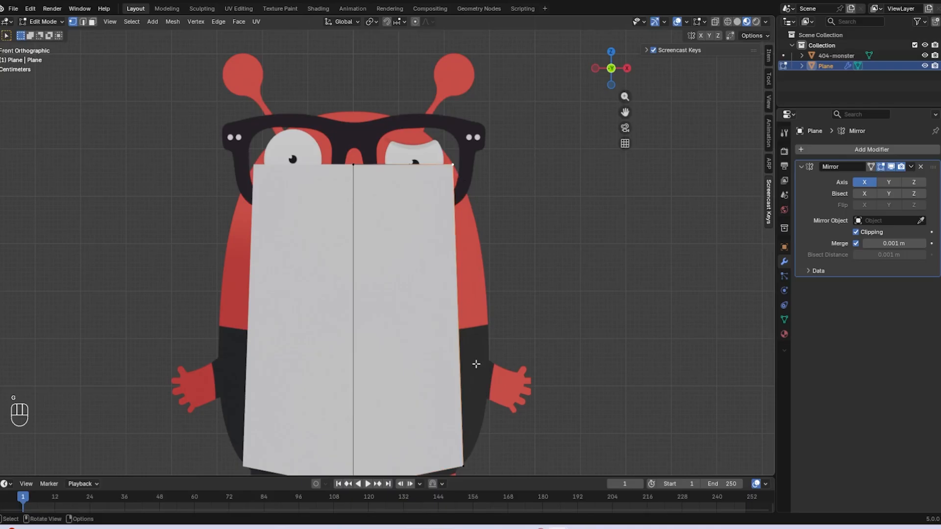
pyautogui.keyDown('shift'); pyautogui.moveTo(485, 353); pyautogui.dragTo(487, 225, button='middle'); pyautogui.keyUp('shift')
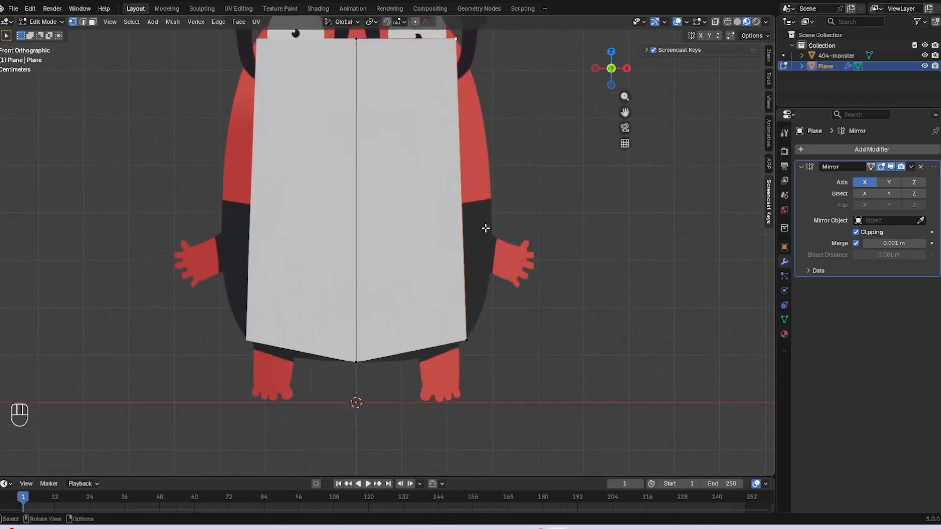
pyautogui.press('ctrl')
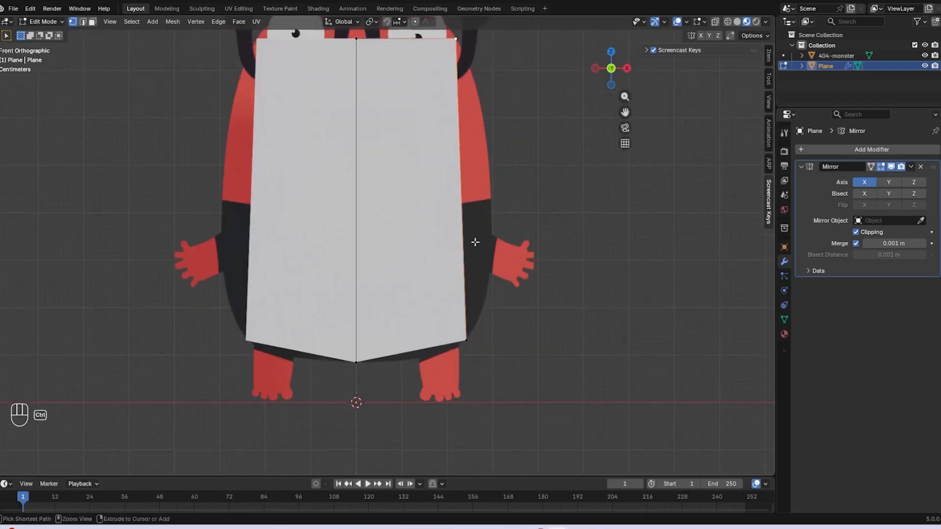
pyautogui.hotkey('ctrl', 'r')
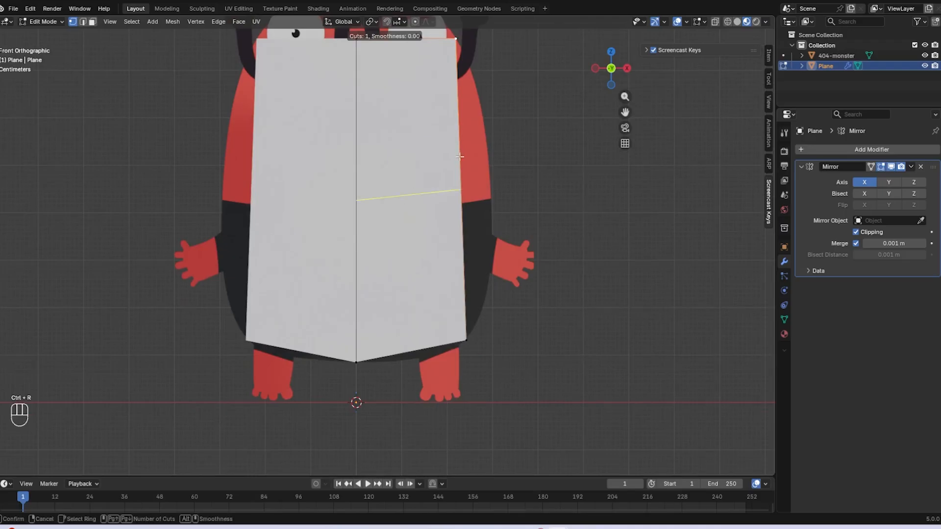
pyautogui.click(446, 185)
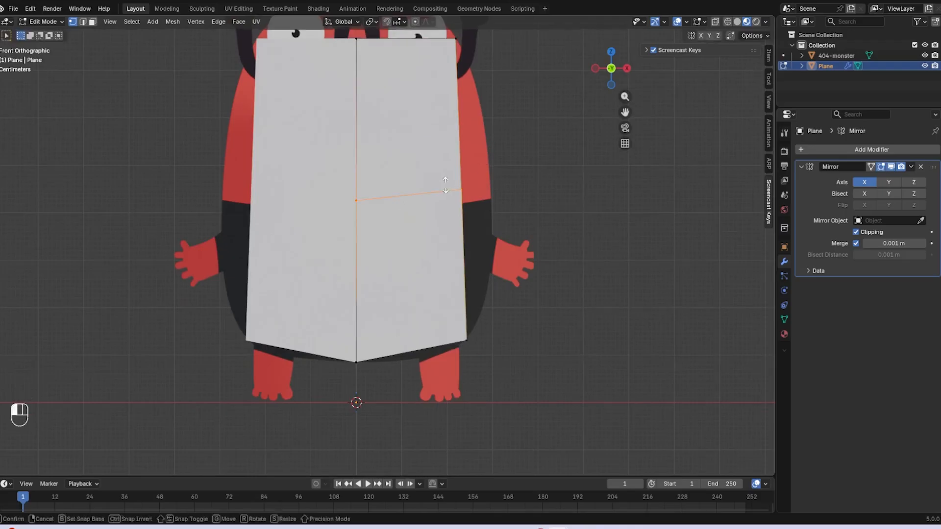
pyautogui.click(445, 185)
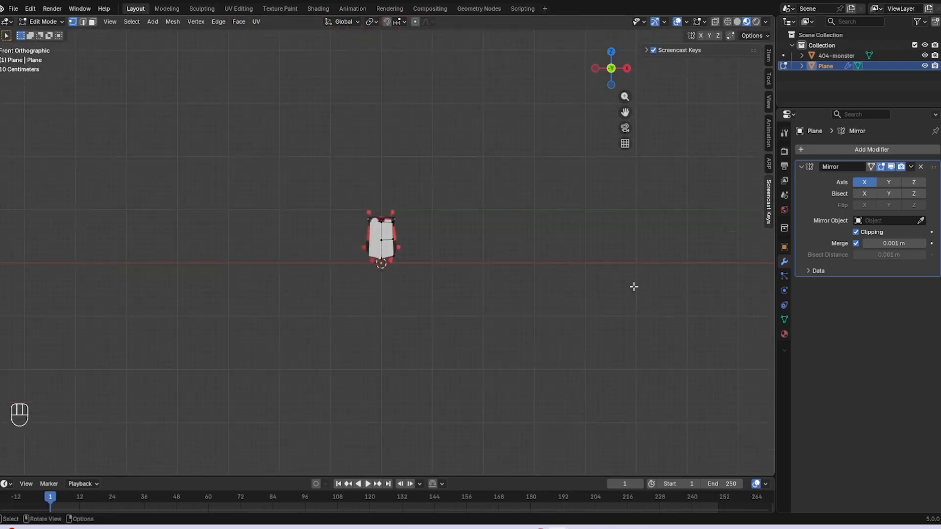
pyautogui.scroll(9, 634, 286)
pyautogui.hotkey('ctrl', 'z')
pyautogui.hotkey('ctrl', 'z')
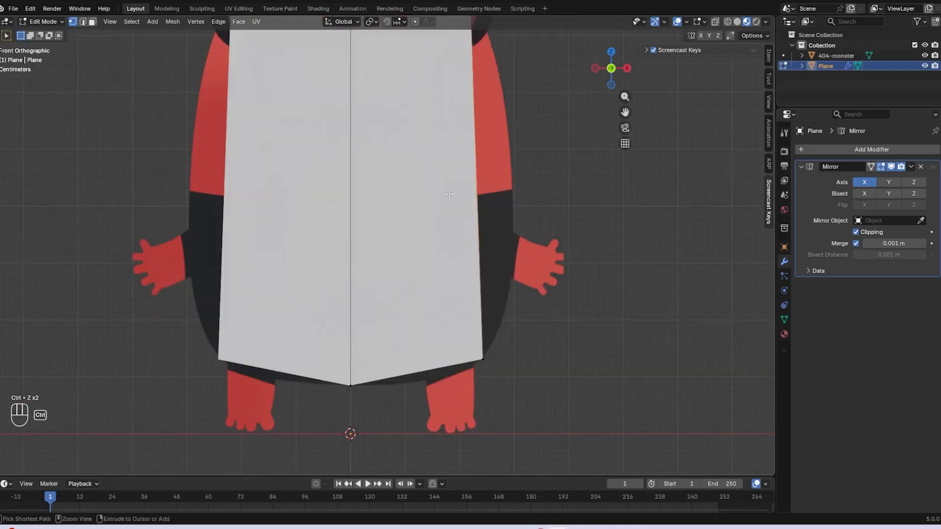
# - Add five evenly spaced horizontal loop cuts across the plane with the slide factor at 0
pyautogui.hotkey('ctrl', 'r')
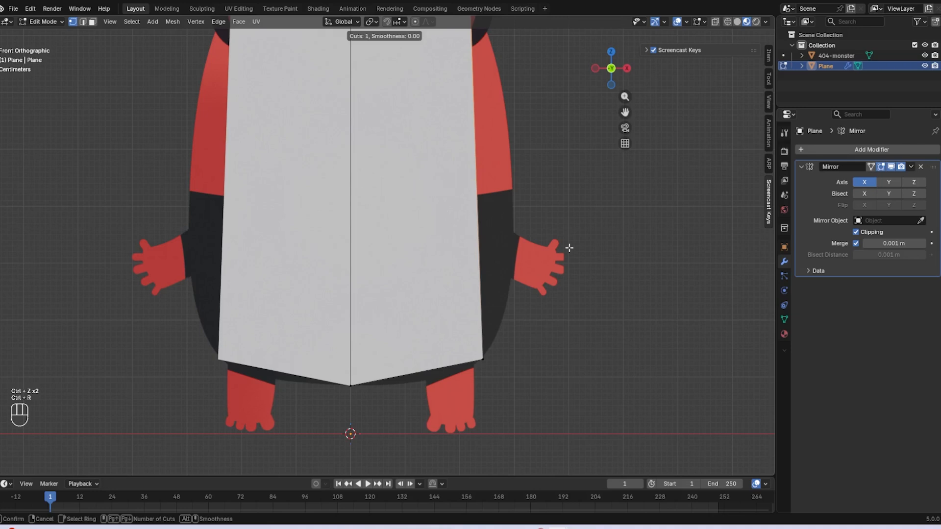
pyautogui.click(494, 244)
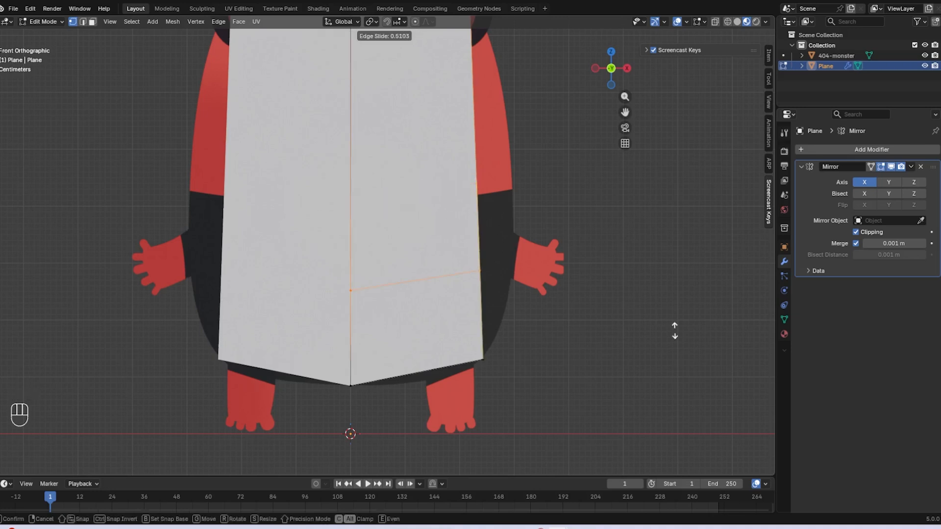
pyautogui.rightClick(666, 318)
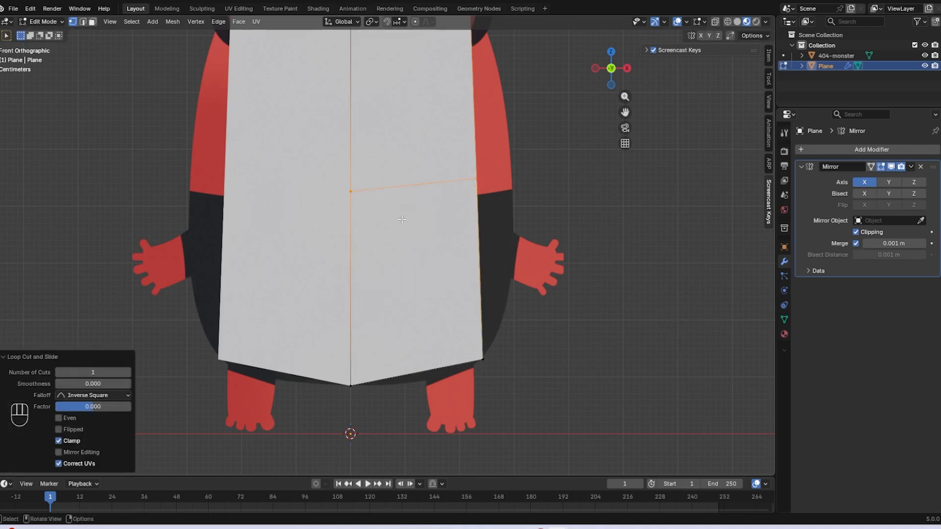
pyautogui.click(128, 372)
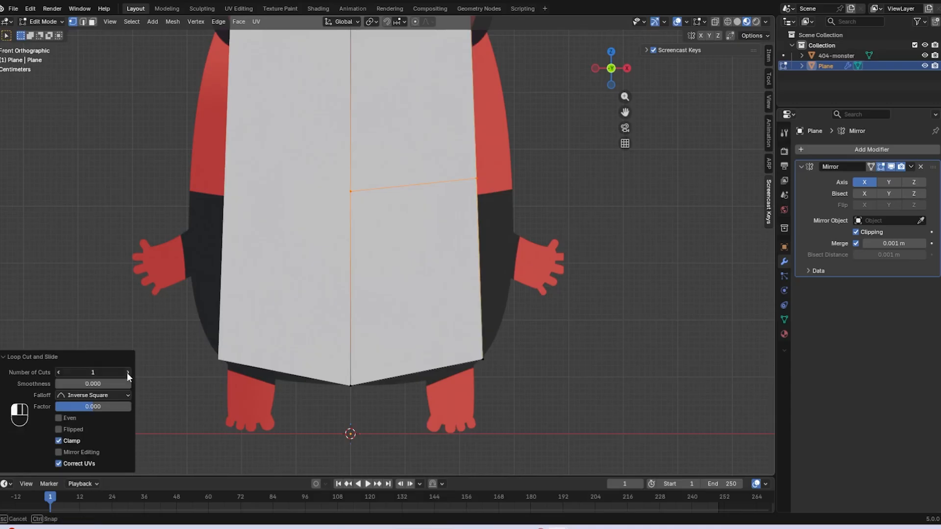
pyautogui.click(128, 372)
pyautogui.click(127, 372)
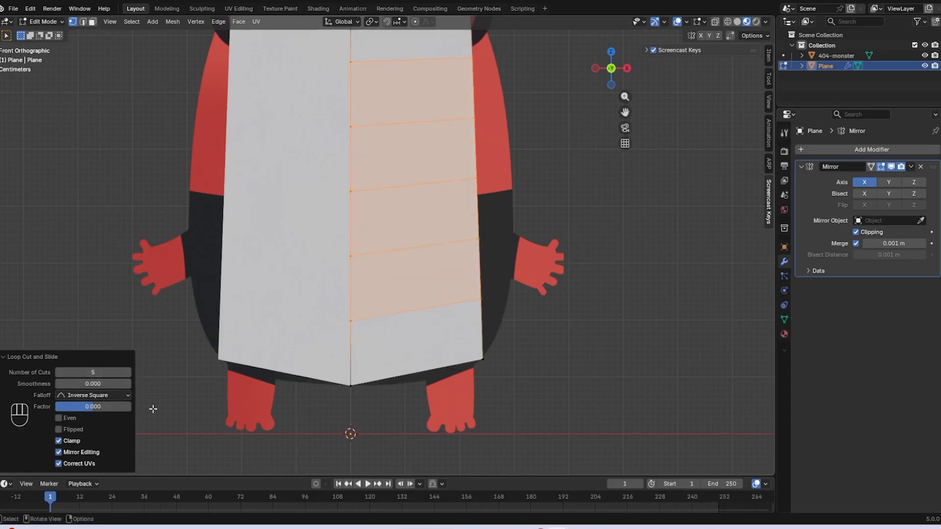
# - Pull the outer vertices of the two lowest cuts onto the body's edge, the lowest about 0.050 m outward and 0.002 m up
pyautogui.click(479, 298)
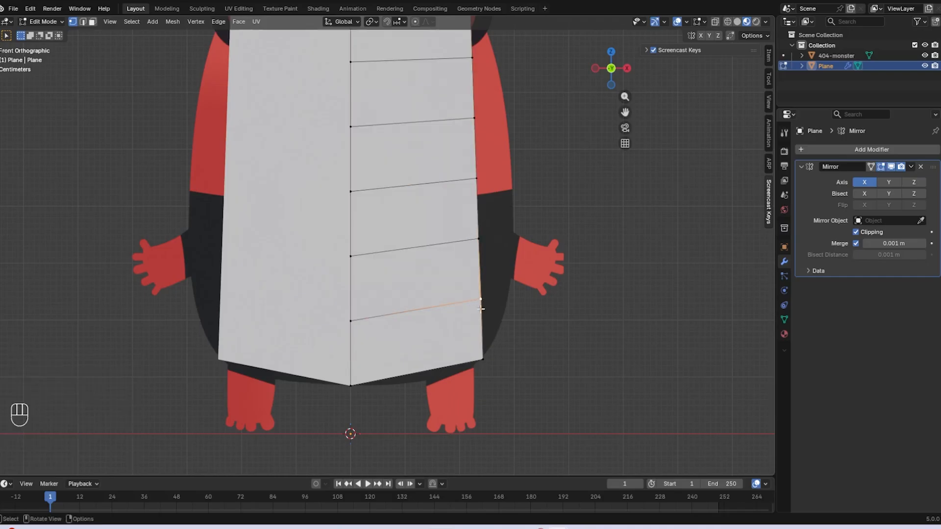
pyautogui.press('g')
pyautogui.keyDown('shift'); pyautogui.click(494, 263); pyautogui.keyUp('shift')
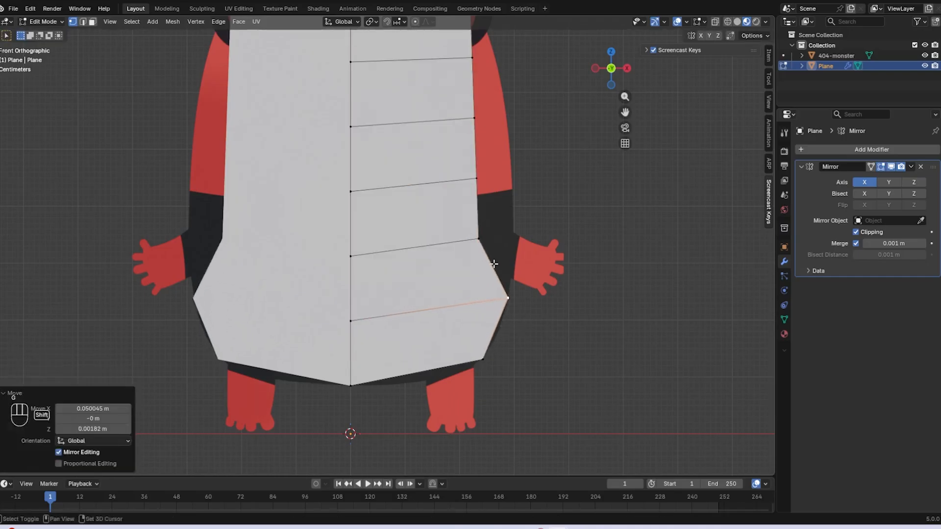
pyautogui.click(488, 245)
pyautogui.press('g')
pyautogui.click(523, 234)
# - Pull the outer vertices of the upper three cuts onto the body's edge, the topmost about 0.037 m outward and 0.028 m up
pyautogui.click(478, 181)
pyautogui.press('g')
pyautogui.click(512, 171)
pyautogui.keyDown('shift'); pyautogui.moveTo(512, 171); pyautogui.dragTo(509, 306, button='middle'); pyautogui.keyUp('shift')
pyautogui.click(468, 254)
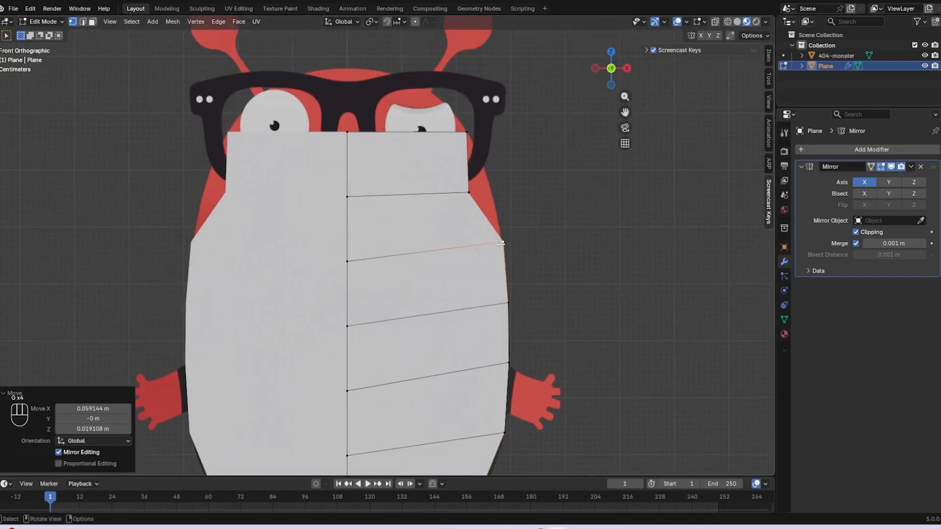
pyautogui.click(469, 193)
pyautogui.press('g')
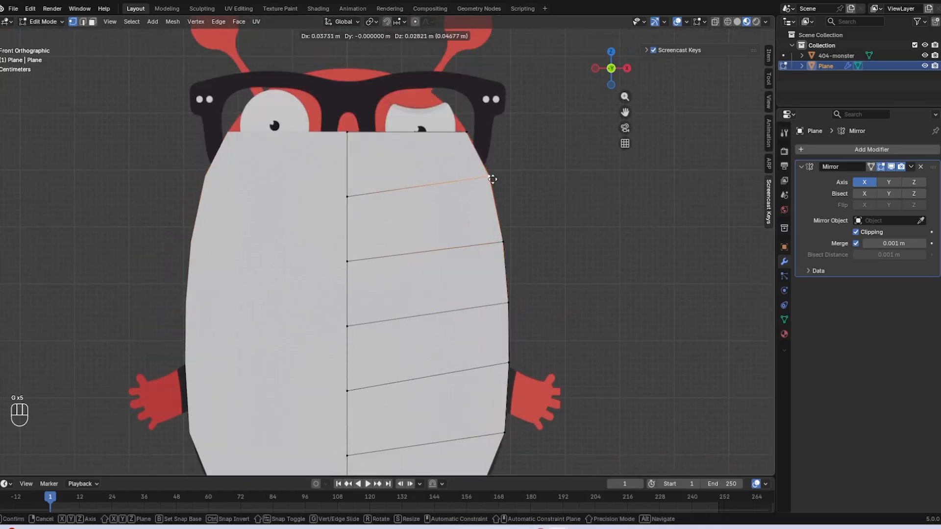
pyautogui.click(492, 178)
# - Select the two top vertices of the plane's original half and extrude that edge about 0.11 m up along the Z axis
pyautogui.keyDown('shift'); pyautogui.click(349, 133); pyautogui.keyUp('shift')
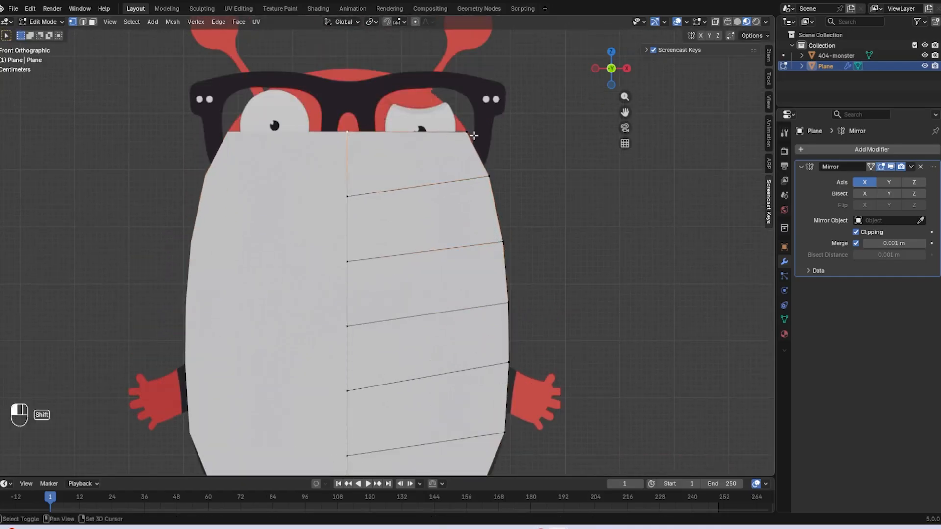
pyautogui.keyDown('shift'); pyautogui.click(474, 135); pyautogui.keyUp('shift')
pyautogui.keyDown('shift'); pyautogui.moveTo(477, 128); pyautogui.dragTo(489, 169, button='middle'); pyautogui.keyUp('shift')
pyautogui.click(456, 201)
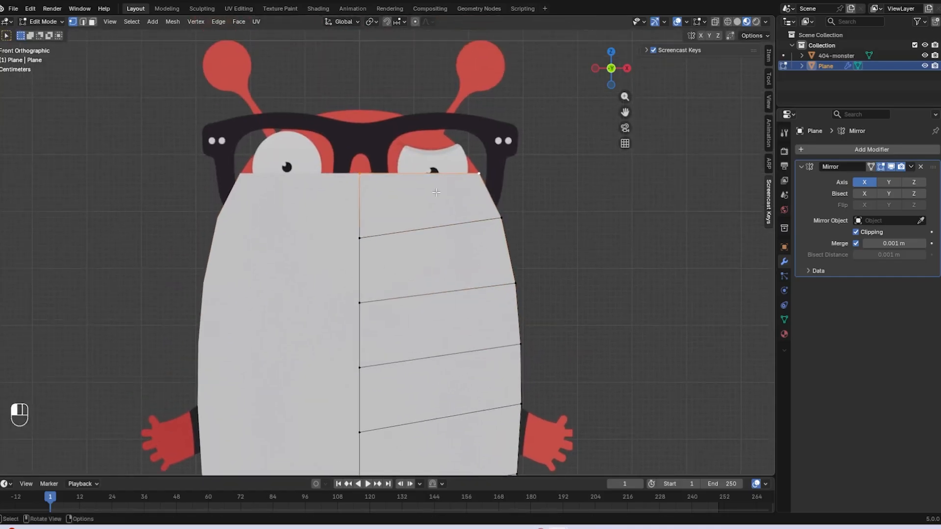
pyautogui.keyDown('shift'); pyautogui.click(358, 172); pyautogui.keyUp('shift')
pyautogui.press('e')
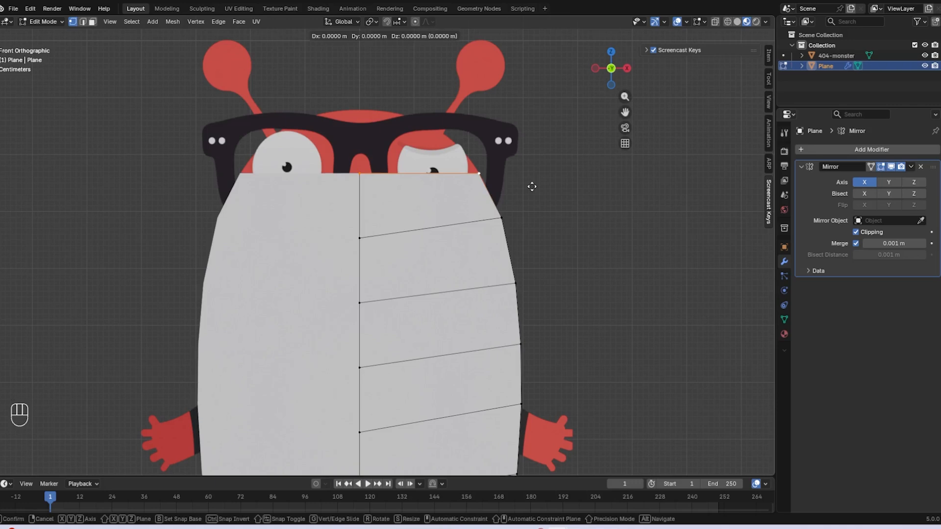
pyautogui.press('z')
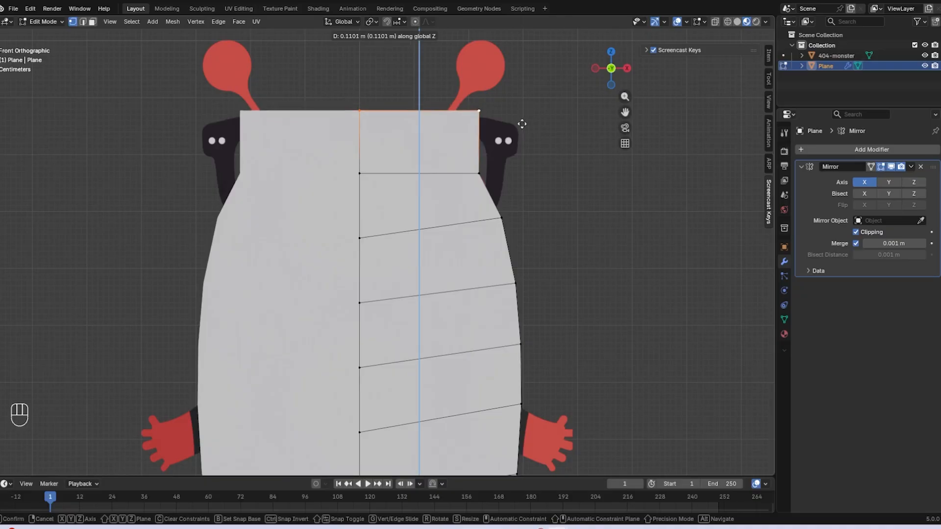
pyautogui.click(522, 124)
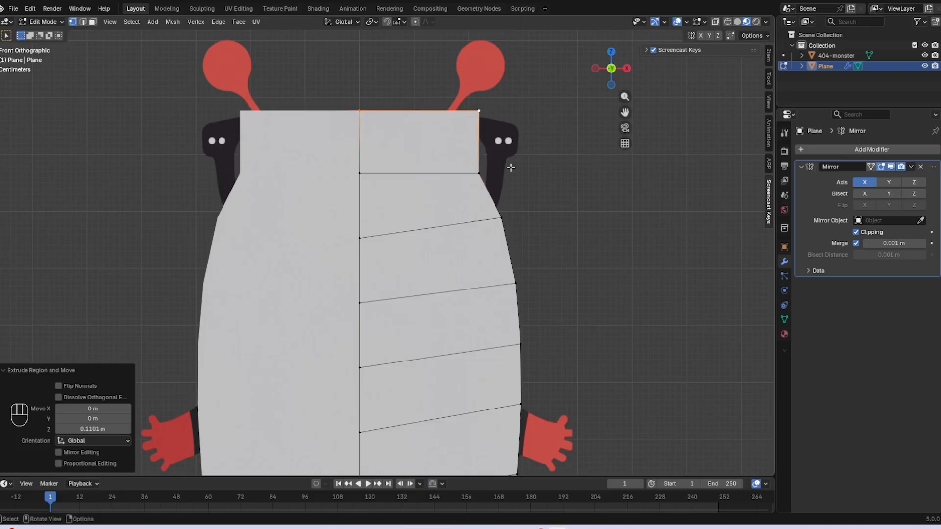
# - In front view, scale the extruded top edge by 0.117, lower it about 0.024 m, and rescale it by 1.136 to fit the head
pyautogui.moveTo(511, 167); pyautogui.dragTo(529, 159, button='middle')
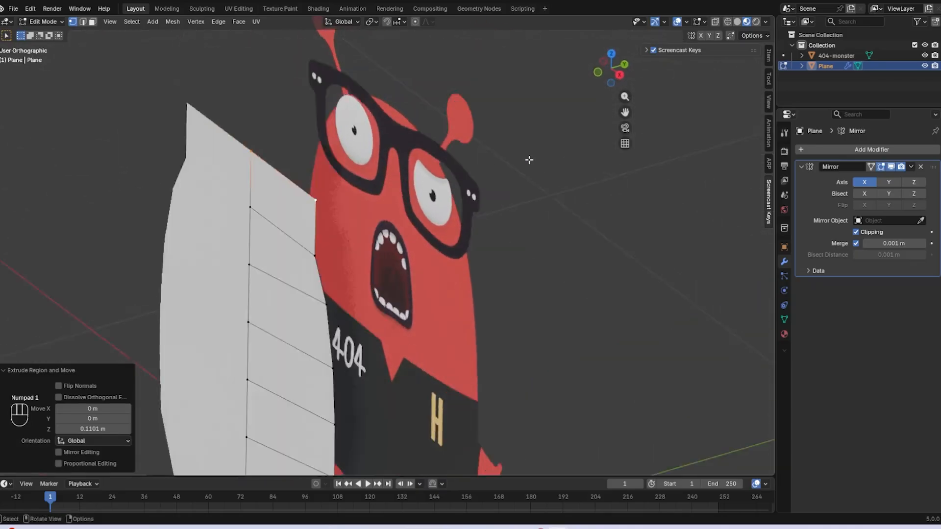
pyautogui.press('KP_1')
pyautogui.press('s')
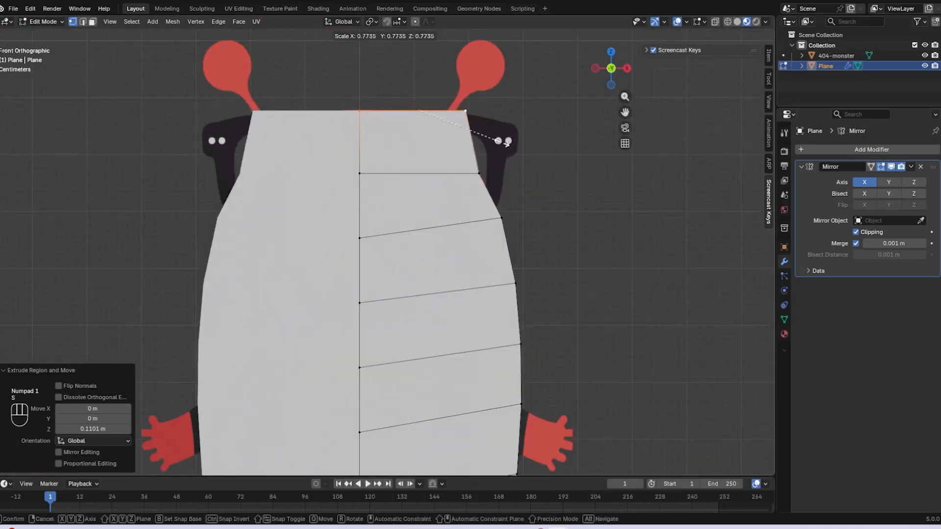
pyautogui.click(431, 137)
pyautogui.press('g')
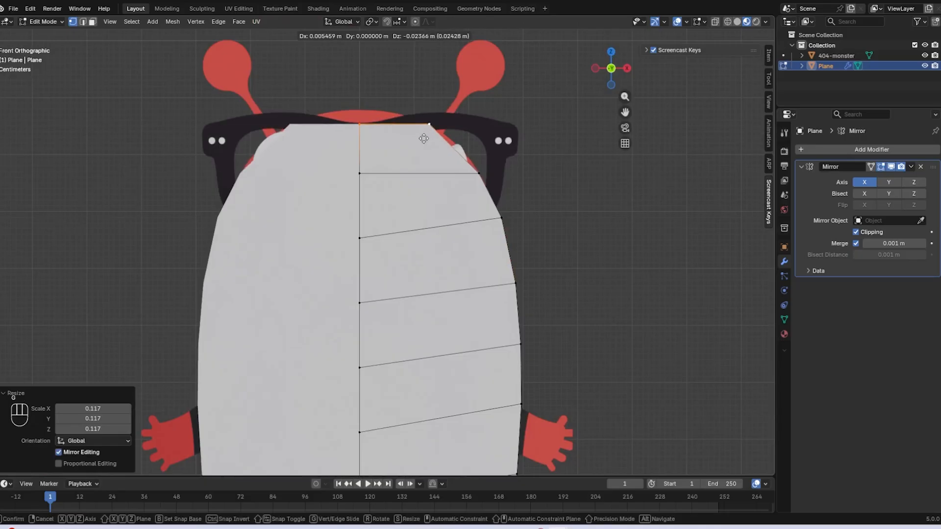
pyautogui.click(424, 137)
pyautogui.press('s')
pyautogui.click(474, 121)
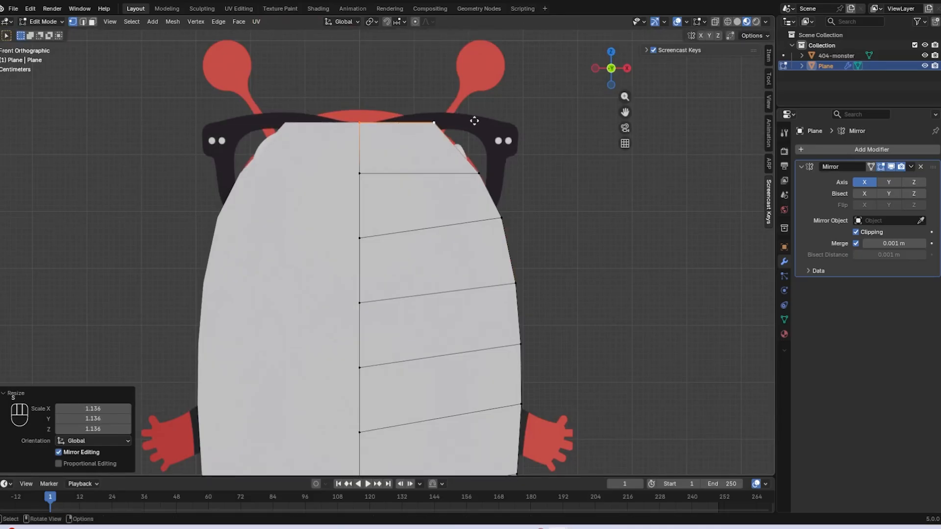
# - Extrude a second, narrower top row to the crown and move the outer vertex below it about 0.005 m inward and 0.005 m down
pyautogui.press('g')
pyautogui.press('x')
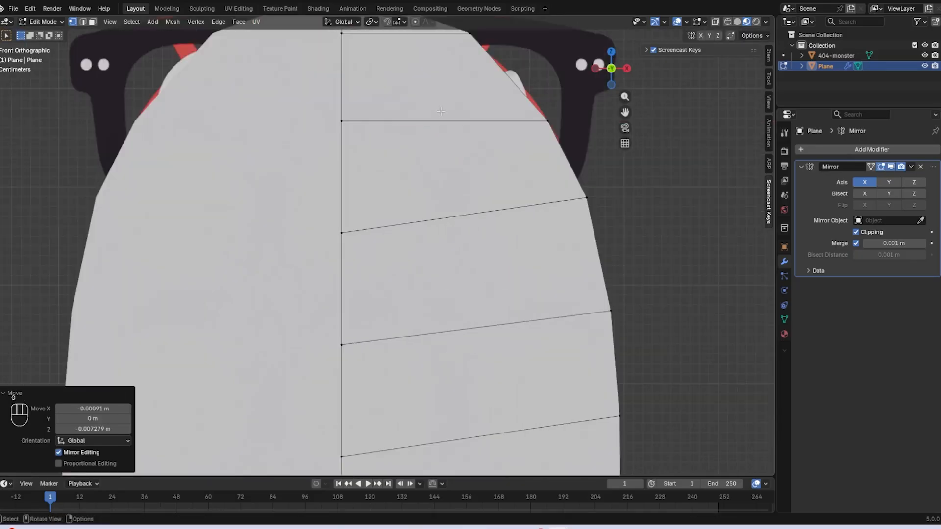
pyautogui.keyDown('shift'); pyautogui.moveTo(441, 111); pyautogui.dragTo(438, 171, button='middle'); pyautogui.keyUp('shift')
pyautogui.click(465, 91)
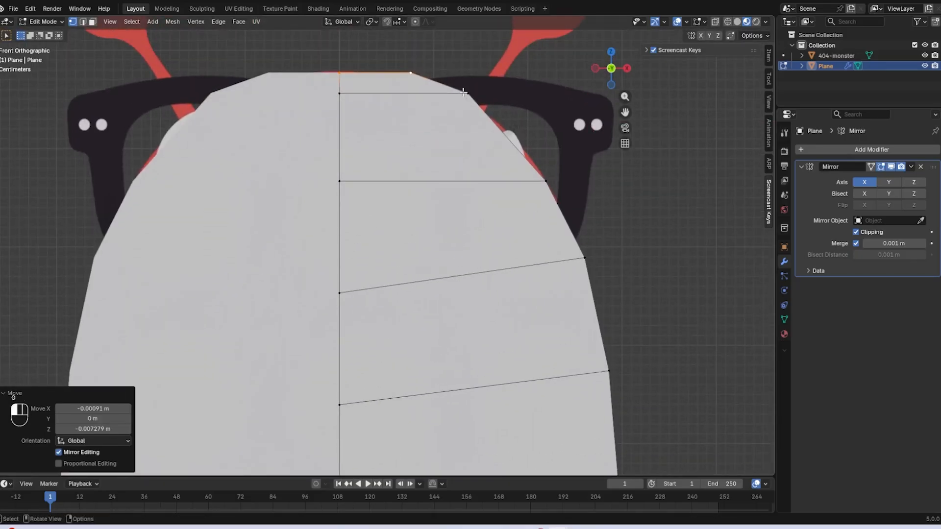
pyautogui.press('g')
pyautogui.click(483, 107)
# - Add one horizontal loop cut across the second row of faces from the top of the head
pyautogui.hotkey('ctrl', 'r')
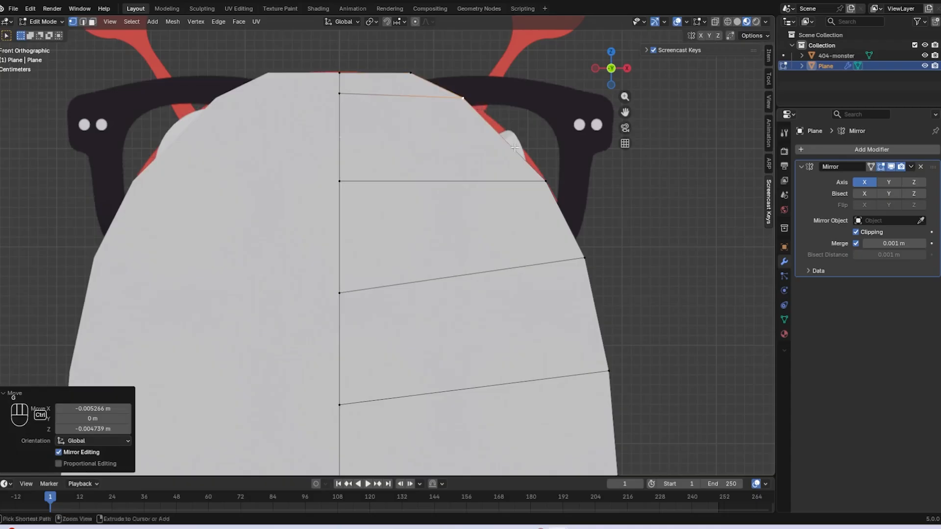
pyautogui.click(497, 139)
pyautogui.click(497, 139)
# - Fit the outer vertices of the new cut and the top edge to the head outline, and raise the top centre vertex about 0.007 m
pyautogui.click(502, 138)
pyautogui.press('g')
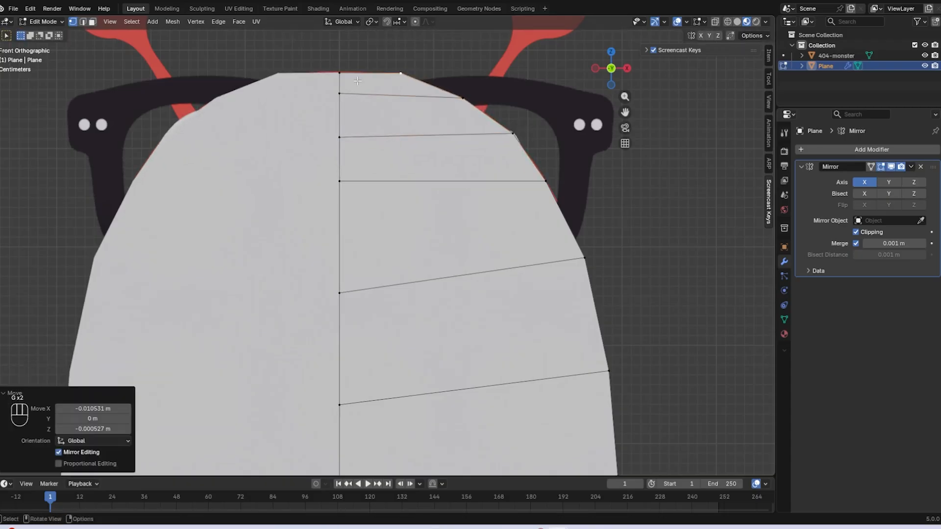
pyautogui.press('g')
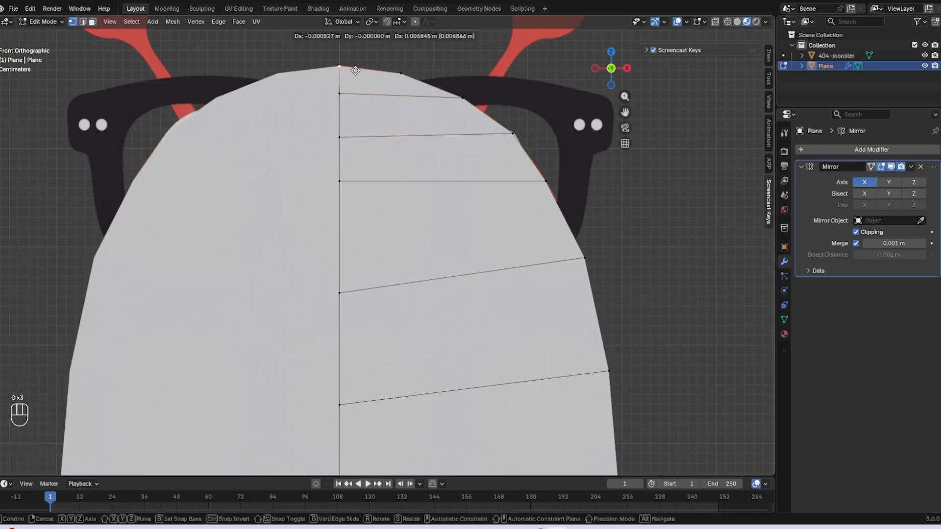
pyautogui.click(355, 73)
# - Add one centred vertical loop cut down the plane's original half, from the crown to the bottom edge
pyautogui.scroll(-6, 363, 83)
pyautogui.keyDown('shift'); pyautogui.moveTo(421, 214); pyautogui.dragTo(482, 64, button='middle'); pyautogui.keyUp('shift')
pyautogui.scroll(6, 436, 181)
pyautogui.scroll(-2, 485, 98)
pyautogui.keyDown('shift'); pyautogui.moveTo(508, 279); pyautogui.dragTo(523, 207, button='middle'); pyautogui.keyUp('shift')
pyautogui.scroll(-3, 524, 210)
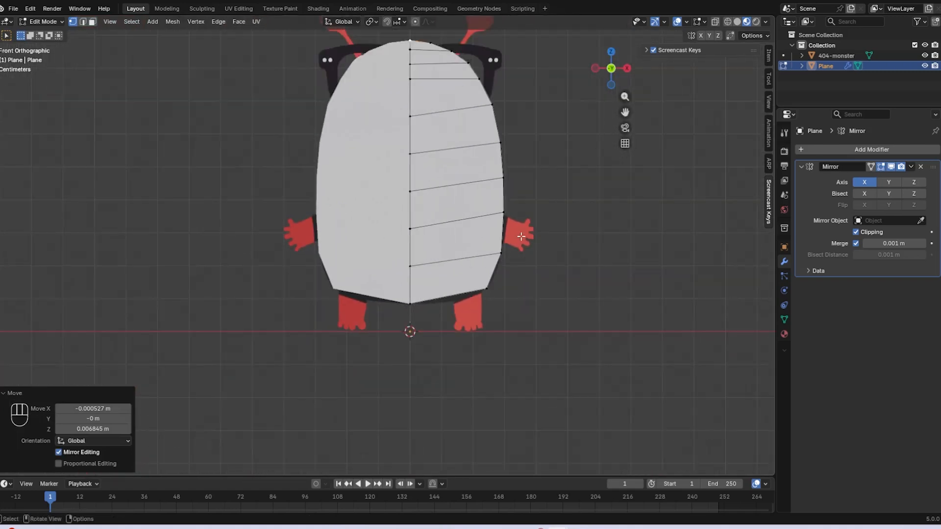
pyautogui.keyDown('shift'); pyautogui.moveTo(495, 30); pyautogui.dragTo(472, 159, button='middle'); pyautogui.keyUp('shift')
pyautogui.hotkey('ctrl', 'r')
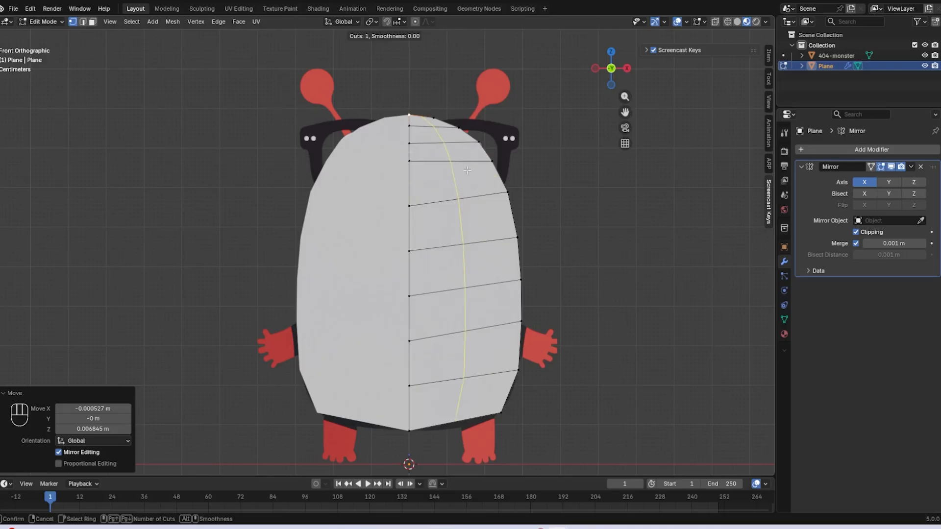
pyautogui.click(451, 177)
pyautogui.rightClick(440, 204)
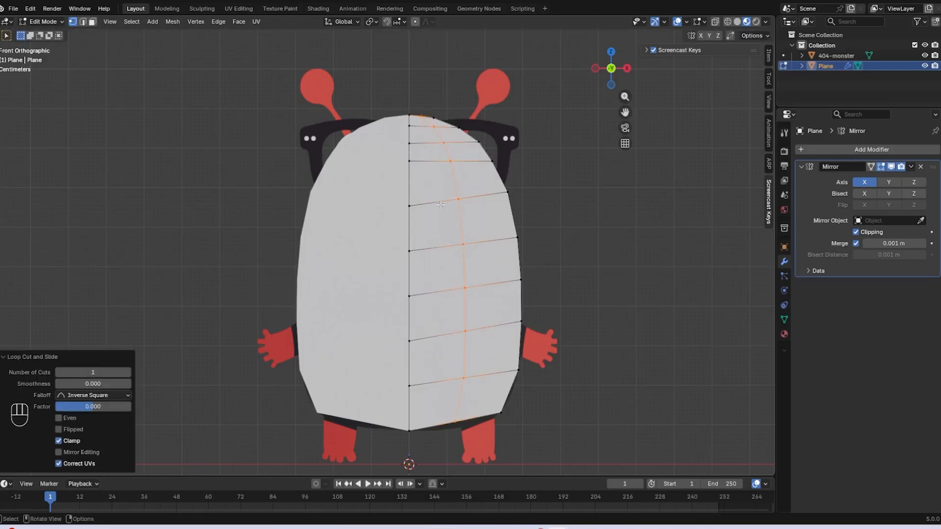
# - Nudge the vertices at the top centre of the head to follow the crown's curve
pyautogui.scroll(5, 436, 105)
pyautogui.keyDown('shift'); pyautogui.click(397, 80); pyautogui.keyUp('shift')
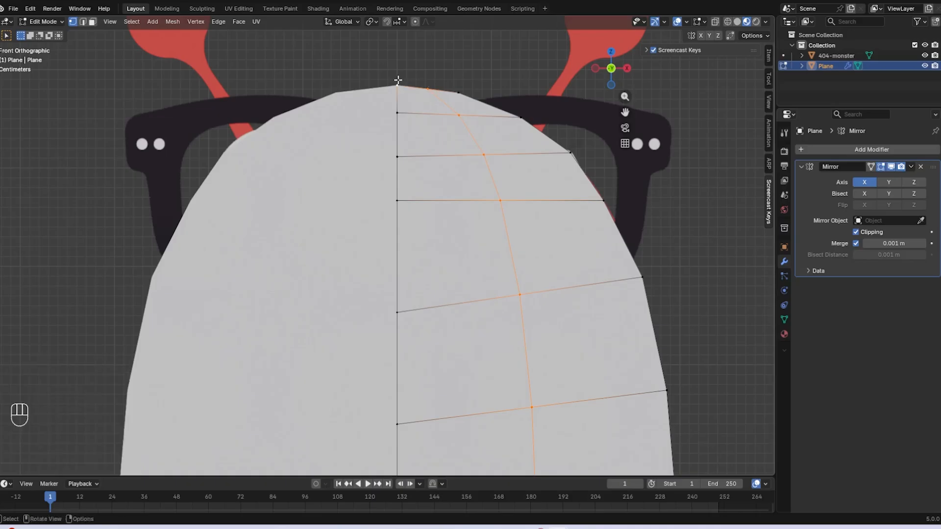
pyautogui.click(417, 84)
pyautogui.keyDown('shift'); pyautogui.click(401, 85); pyautogui.keyUp('shift')
pyautogui.press('g')
# - Move the bottom-edge vertex of the vertical cut down about 0.016 m to fit the body's lower outline
pyautogui.keyDown('shift'); pyautogui.moveTo(505, 173); pyautogui.dragTo(522, 60, button='middle'); pyautogui.keyUp('shift')
pyautogui.scroll(-4, 520, 147)
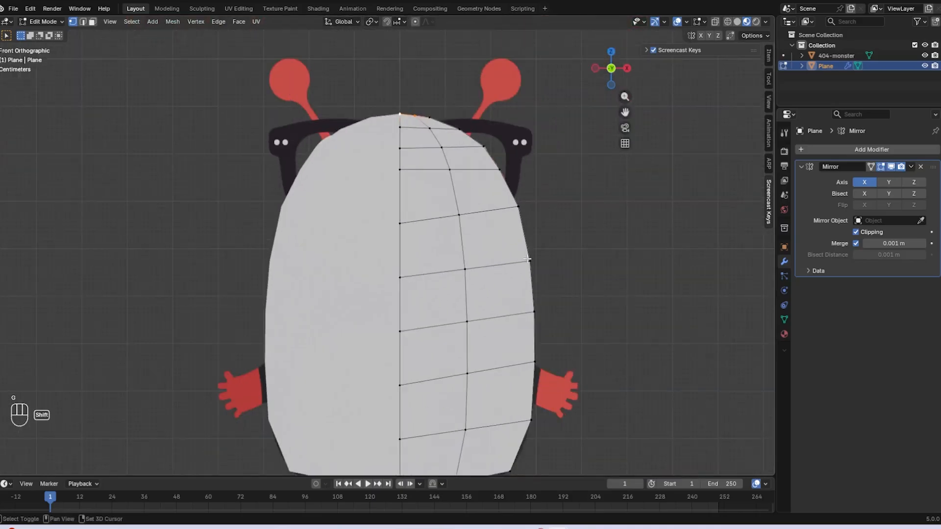
pyautogui.keyDown('shift'); pyautogui.moveTo(516, 350); pyautogui.dragTo(516, 196, button='middle'); pyautogui.keyUp('shift')
pyautogui.scroll(3, 503, 327)
pyautogui.scroll(1, 504, 327)
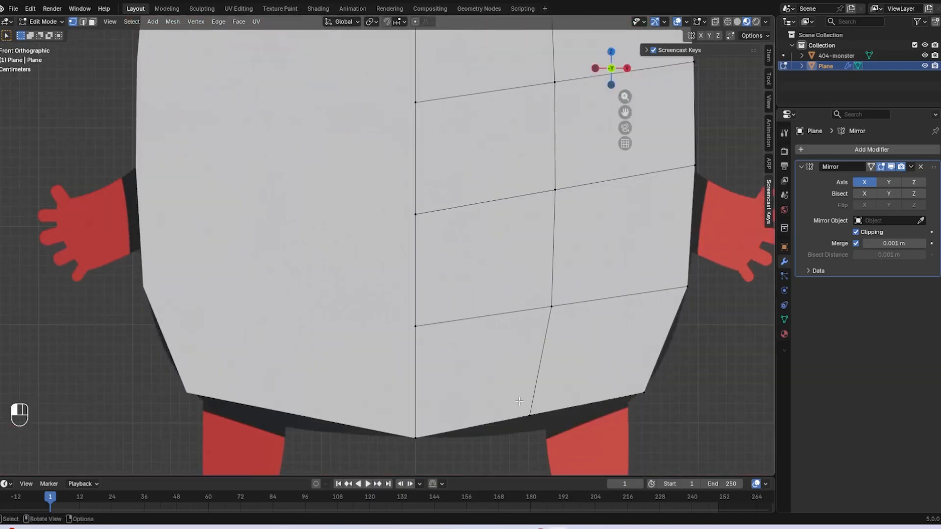
pyautogui.click(519, 402)
pyautogui.keyDown('shift'); pyautogui.moveTo(531, 410); pyautogui.dragTo(517, 320, button='middle'); pyautogui.keyUp('shift')
pyautogui.press('g')
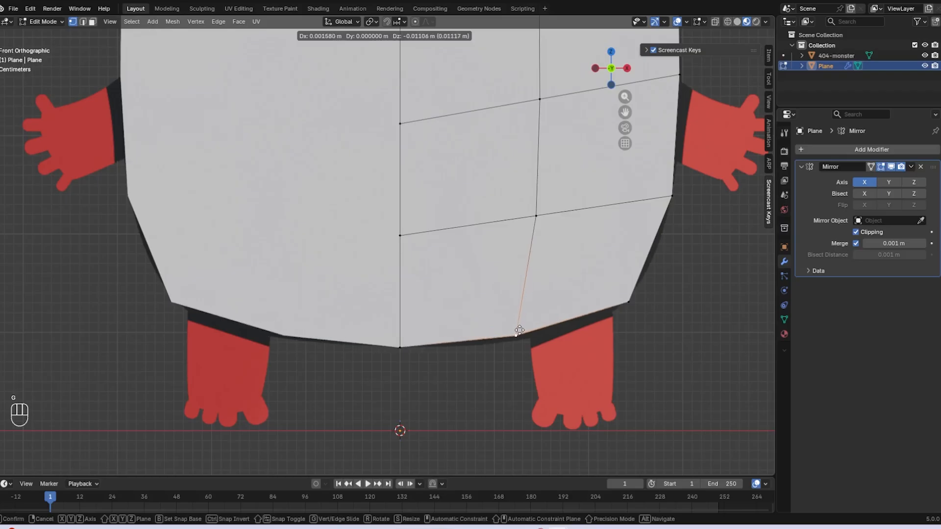
pyautogui.click(519, 336)
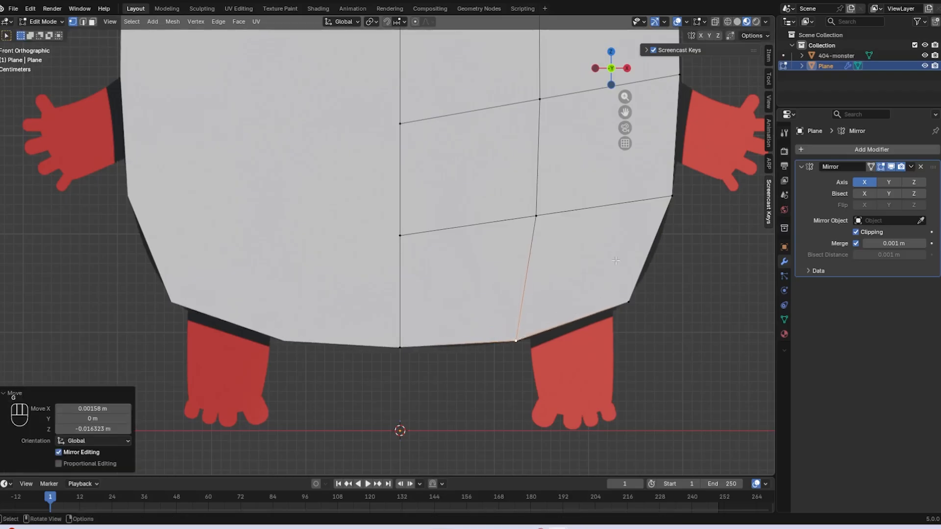
# - Leave edit mode and add a Solidify modifier to the body plane after its Mirror modifier
pyautogui.keyDown('shift'); pyautogui.moveTo(648, 197); pyautogui.dragTo(596, 333, button='middle'); pyautogui.keyUp('shift')
pyautogui.moveTo(527, 333)
pyautogui.mouseDown(button='middle')
pyautogui.moveTo(582, 363)
pyautogui.moveTo(561, 317)
pyautogui.moveTo(594, 321)
pyautogui.moveTo(534, 319)
pyautogui.mouseUp(button='middle')
pyautogui.press('Tab')
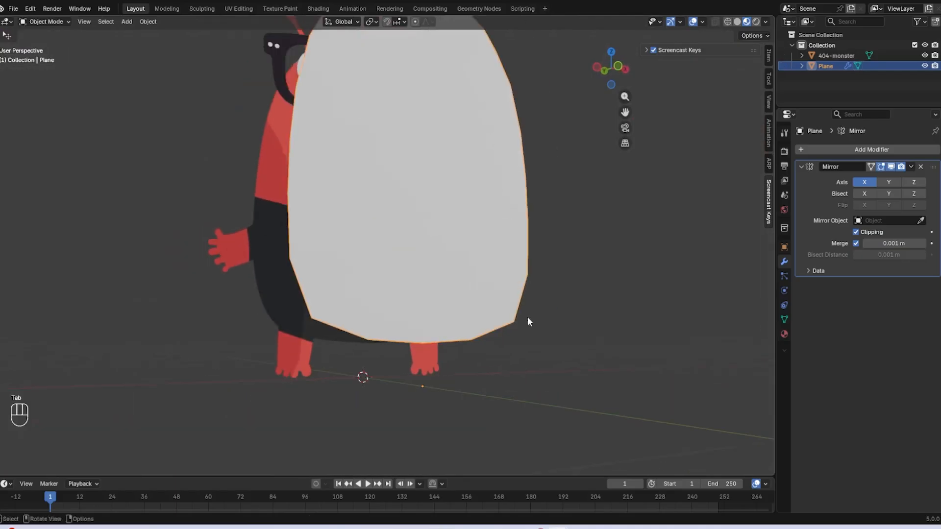
pyautogui.moveTo(545, 210); pyautogui.dragTo(480, 223, button='middle')
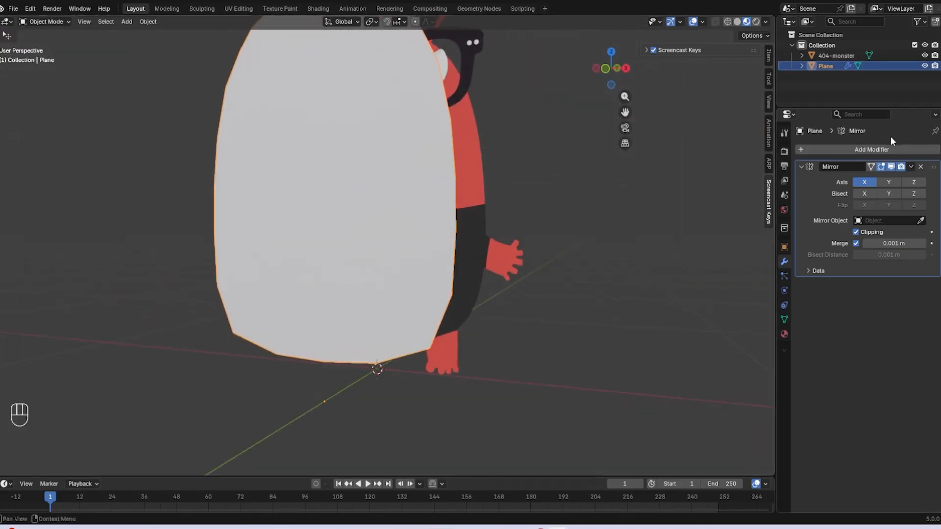
pyautogui.click(886, 146)
pyautogui.moveTo(886, 146)
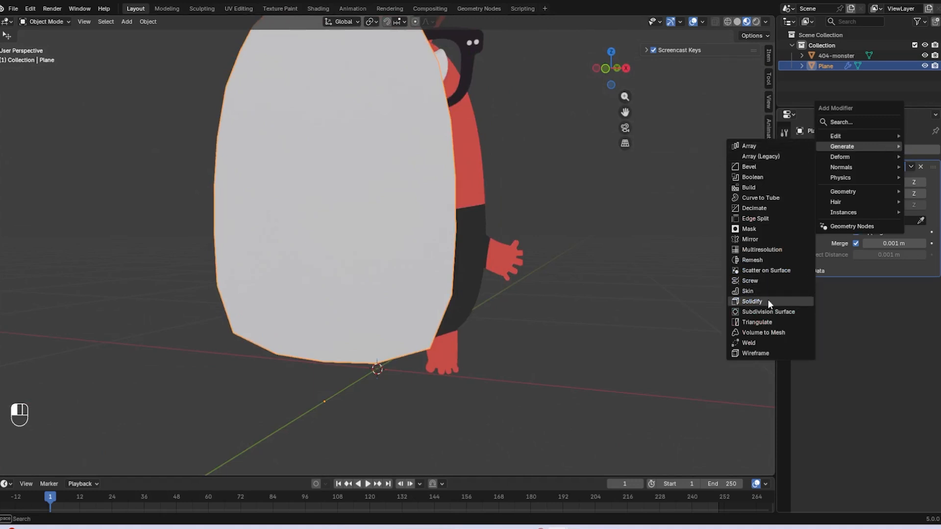
pyautogui.click(767, 300)
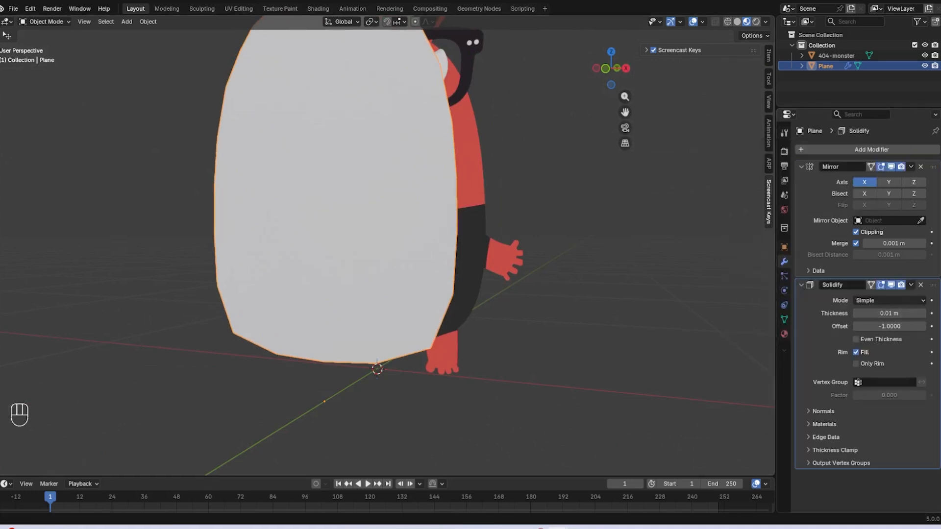
pyautogui.click(15, 14)
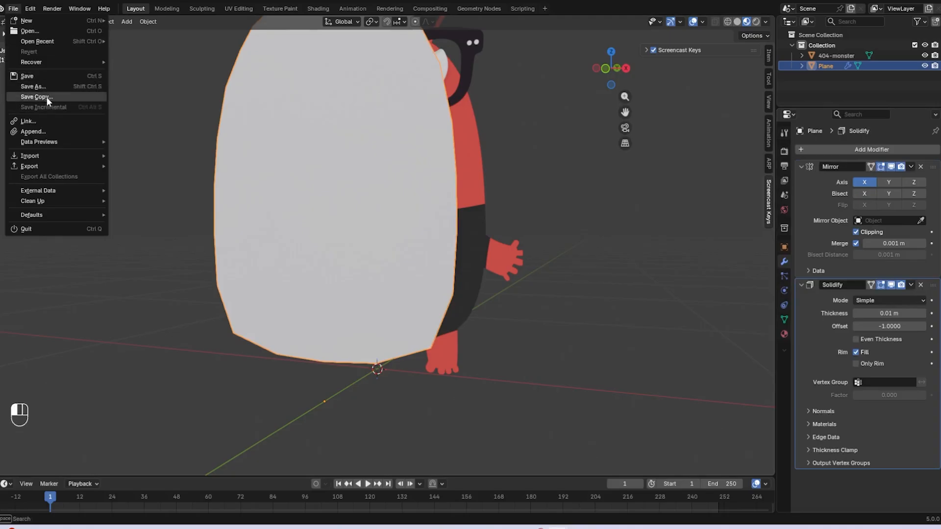
# - Set the body's Solidify thickness to 0.08 m and show the viewport in material preview shading
pyautogui.moveTo(717, 287); pyautogui.dragTo(696, 289, button='middle')
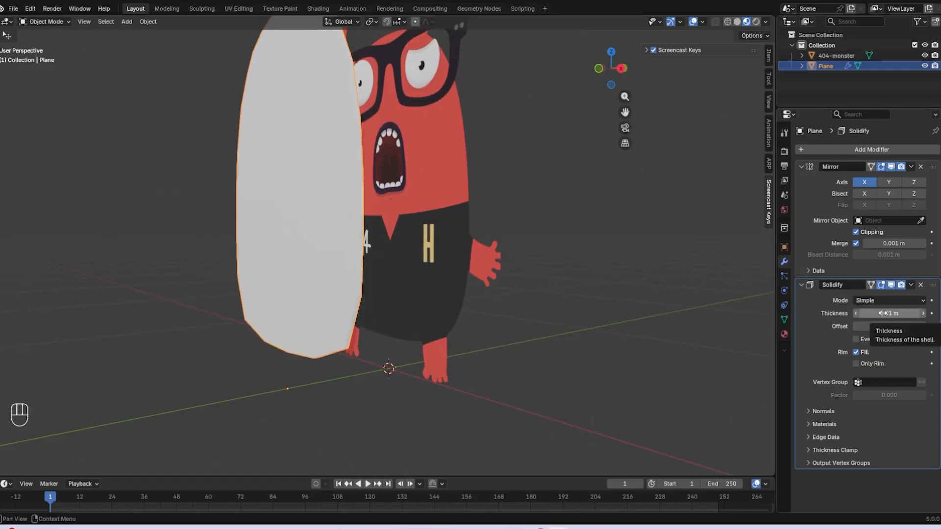
pyautogui.moveTo(883, 313)
pyautogui.mouseDown()
pyautogui.moveTo(906, 313)
pyautogui.moveTo(894, 313)
pyautogui.mouseUp()
pyautogui.moveTo(514, 177)
pyautogui.mouseDown(button='middle')
pyautogui.moveTo(503, 183)
pyautogui.moveTo(571, 190)
pyautogui.moveTo(508, 147)
pyautogui.moveTo(499, 128)
pyautogui.mouseUp(button='middle')
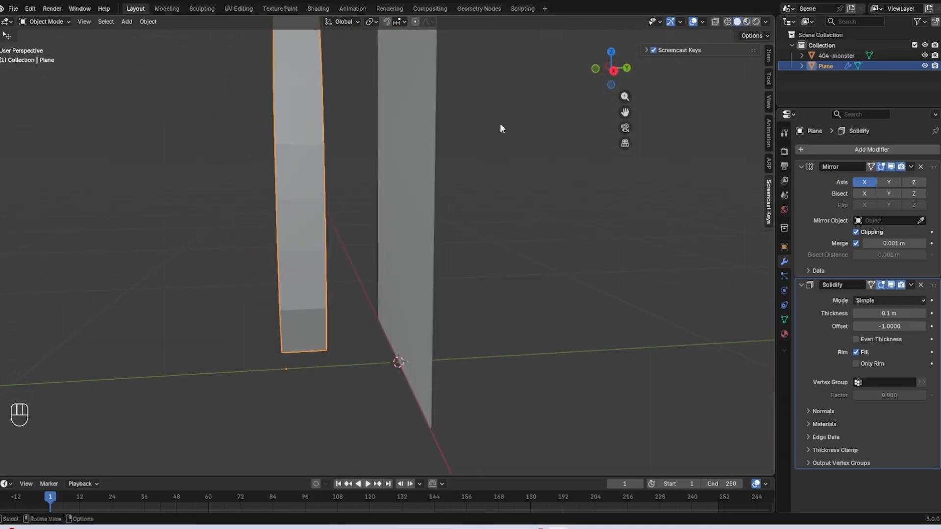
pyautogui.click(746, 21)
pyautogui.moveTo(713, 142)
pyautogui.mouseDown(button='middle')
pyautogui.moveTo(707, 155)
pyautogui.moveTo(658, 163)
pyautogui.moveTo(690, 157)
pyautogui.mouseUp(button='middle')
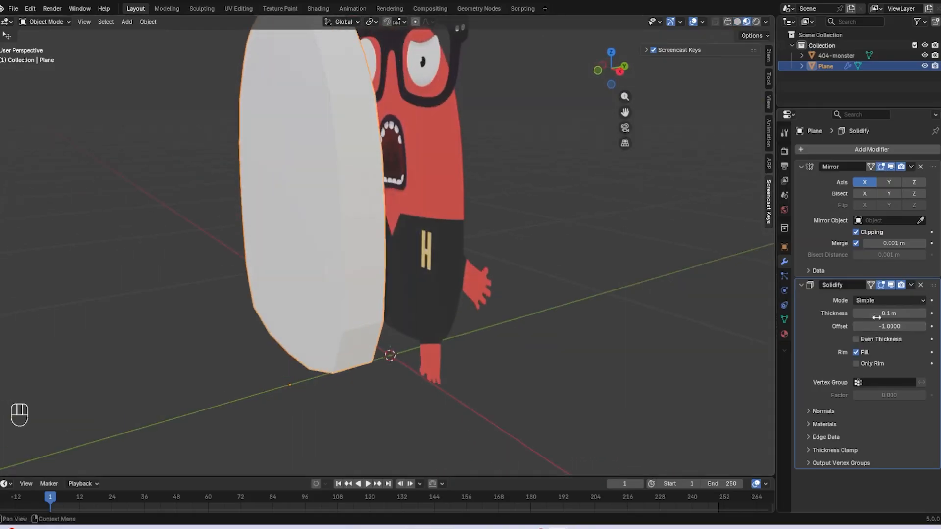
pyautogui.moveTo(876, 317); pyautogui.dragTo(865, 317)
pyautogui.moveTo(507, 238); pyautogui.dragTo(732, 172, button='middle')
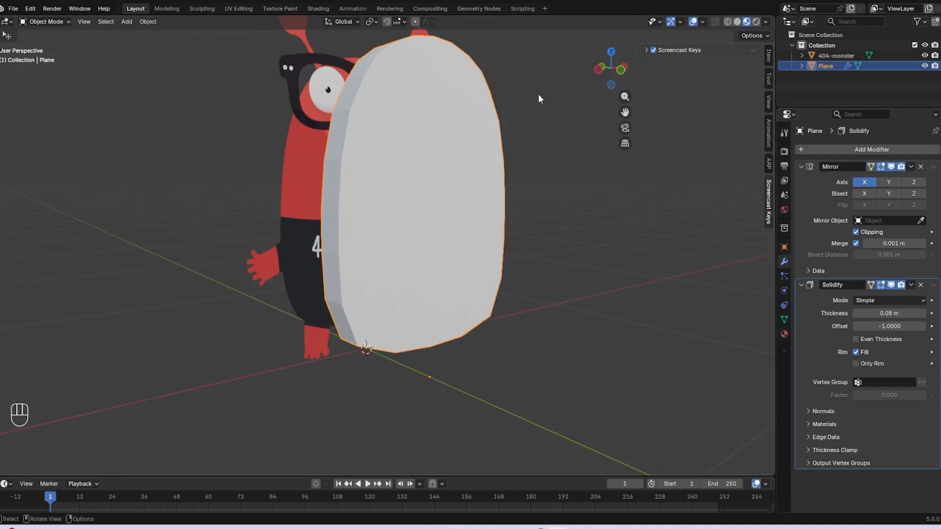
# - Try the Solidify modifier above the Mirror modifier in the stack, and restore the original order
pyautogui.moveTo(576, 225); pyautogui.dragTo(637, 250, button='middle')
pyautogui.moveTo(932, 286); pyautogui.dragTo(918, 153)
pyautogui.scroll(4, 705, 194)
pyautogui.moveTo(704, 194); pyautogui.dragTo(585, 123, button='middle')
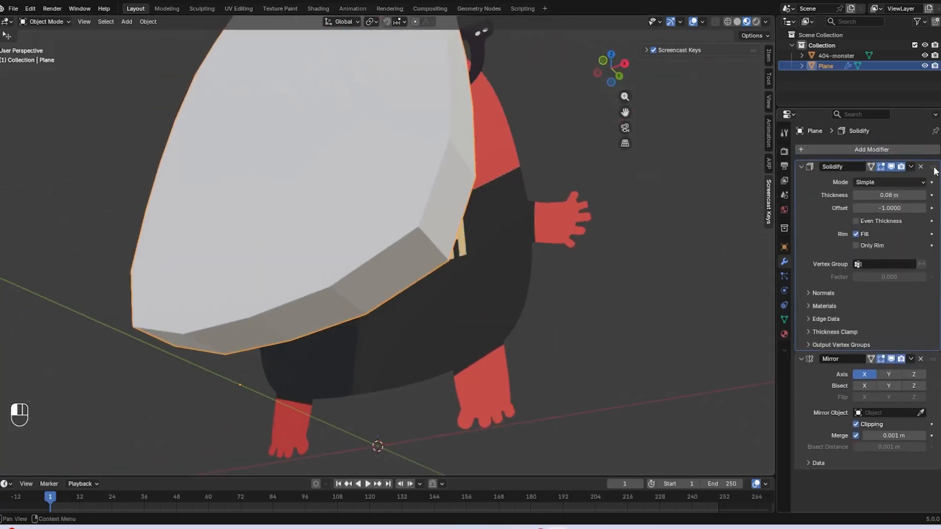
pyautogui.moveTo(935, 170); pyautogui.dragTo(925, 289)
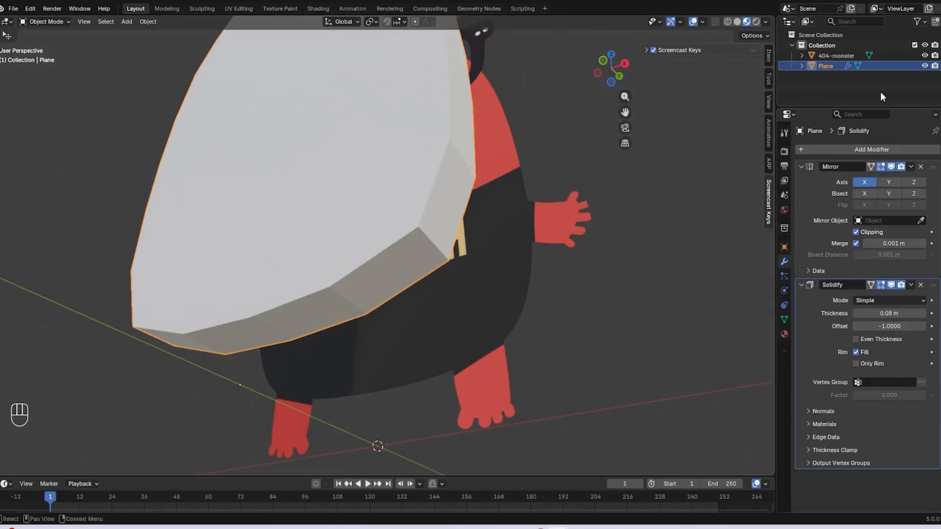
# - Search the modifiers for Bevel and add it to the body after the Solidify modifier
pyautogui.click(840, 149)
pyautogui.moveTo(839, 151)
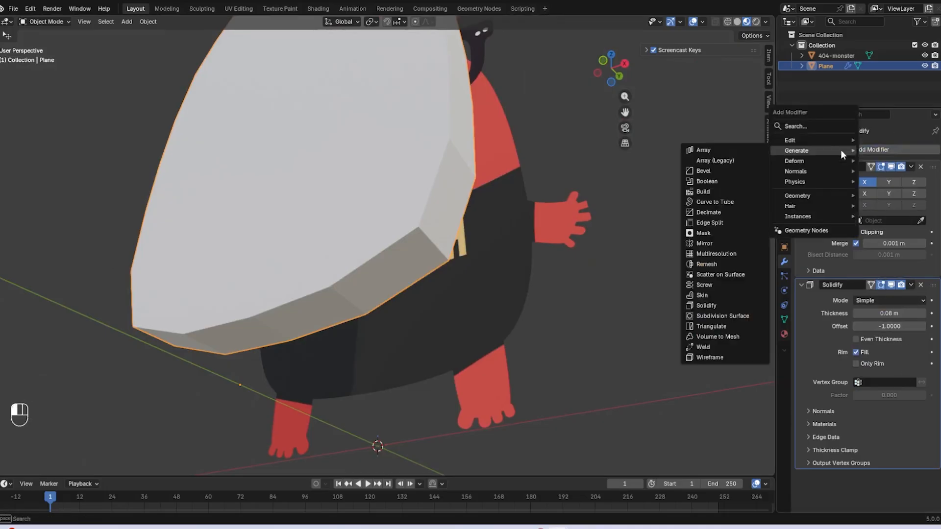
pyautogui.click(807, 126)
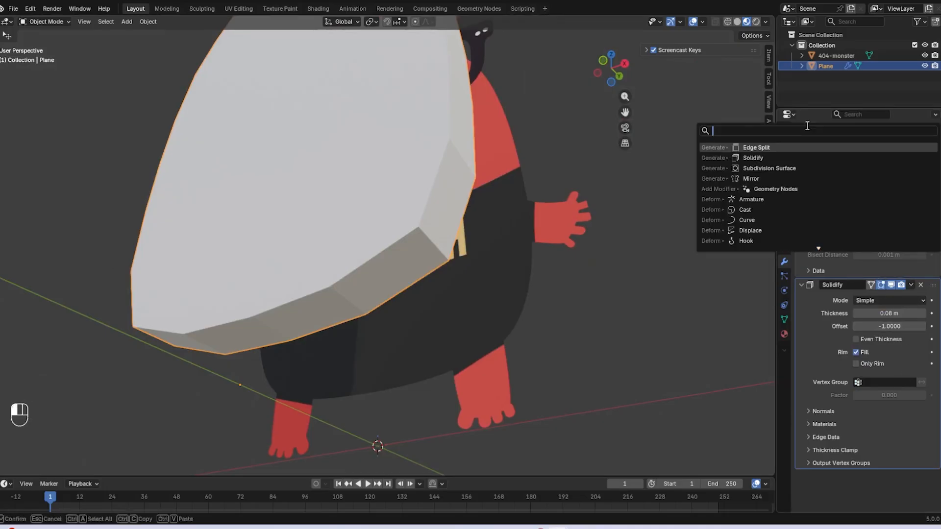
pyautogui.write('BEV')
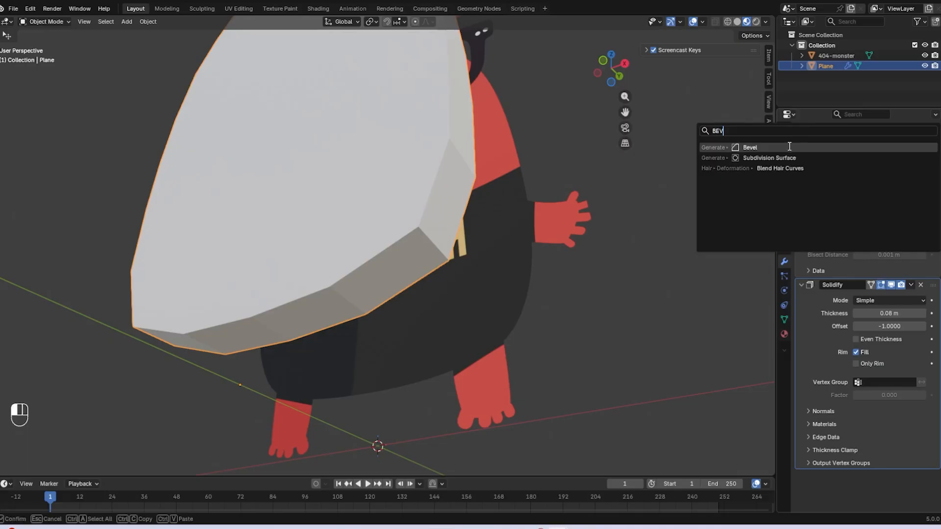
pyautogui.click(789, 147)
pyautogui.moveTo(510, 180); pyautogui.dragTo(494, 192, button='middle')
pyautogui.scroll(4, 508, 209)
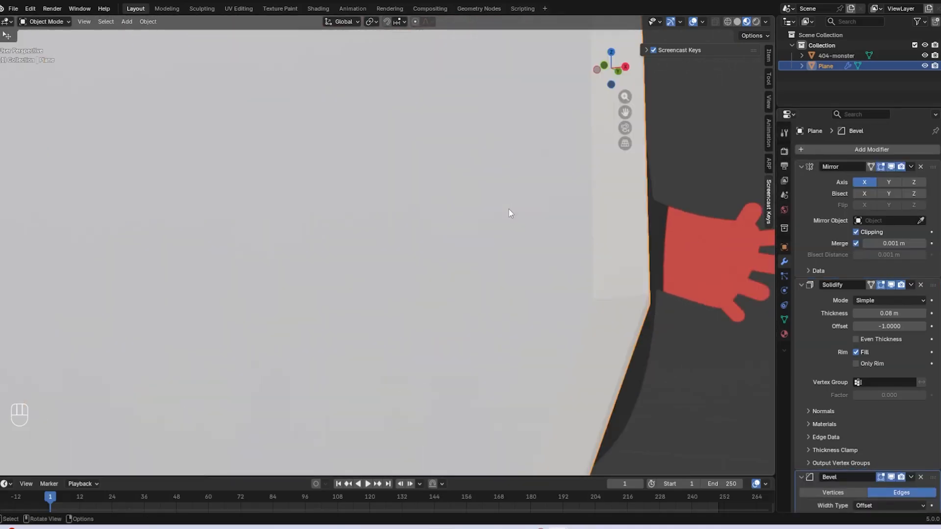
pyautogui.scroll(-4, 499, 198)
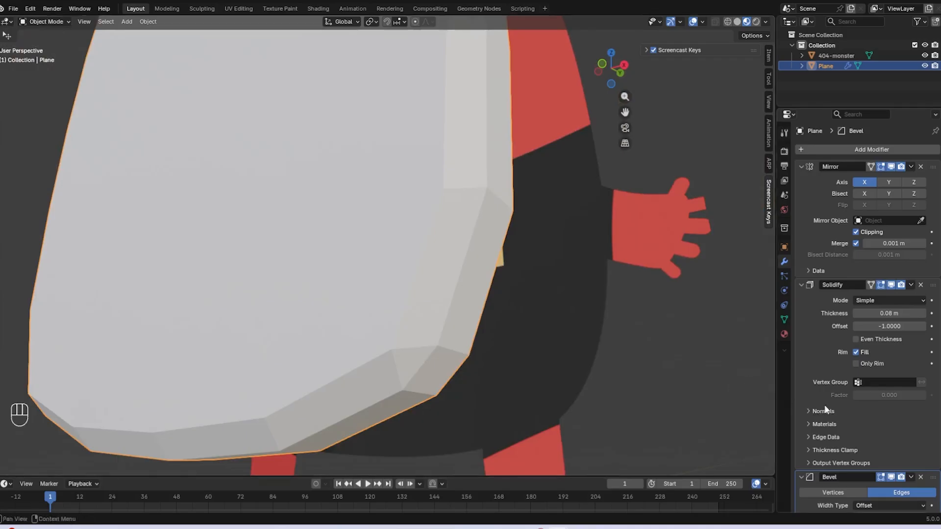
# - Set the Bevel modifier to 2 segments and switch the viewport to solid shading
pyautogui.scroll(-3, 904, 431)
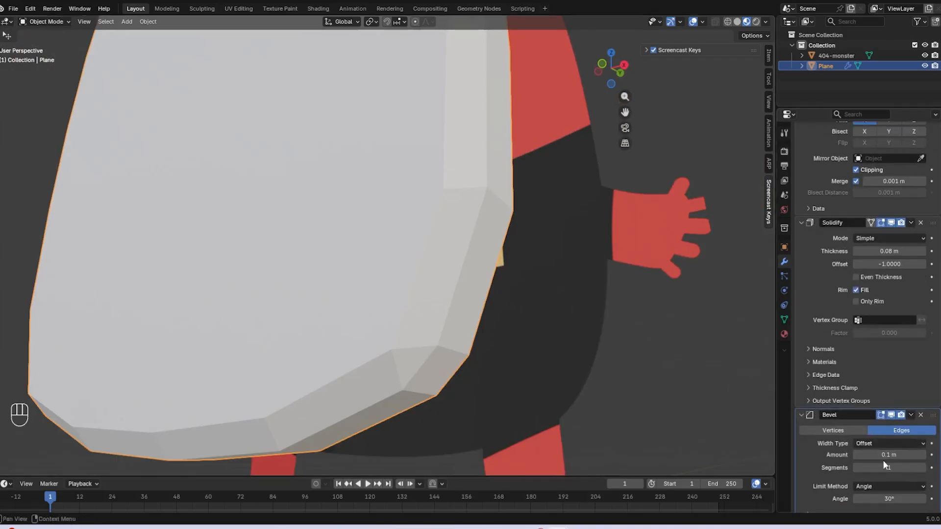
pyautogui.click(921, 468)
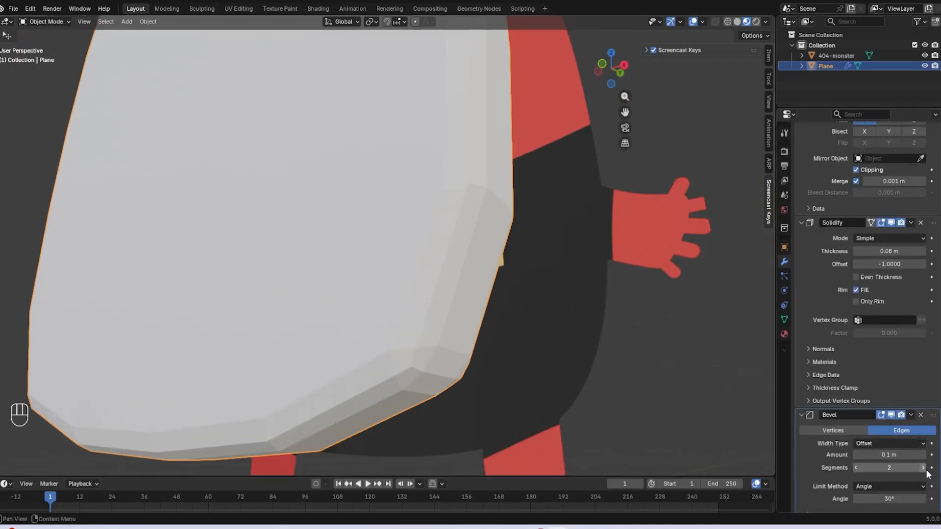
pyautogui.scroll(3, 515, 321)
pyautogui.scroll(2, 483, 299)
pyautogui.hotkey('ctrl', 'z')
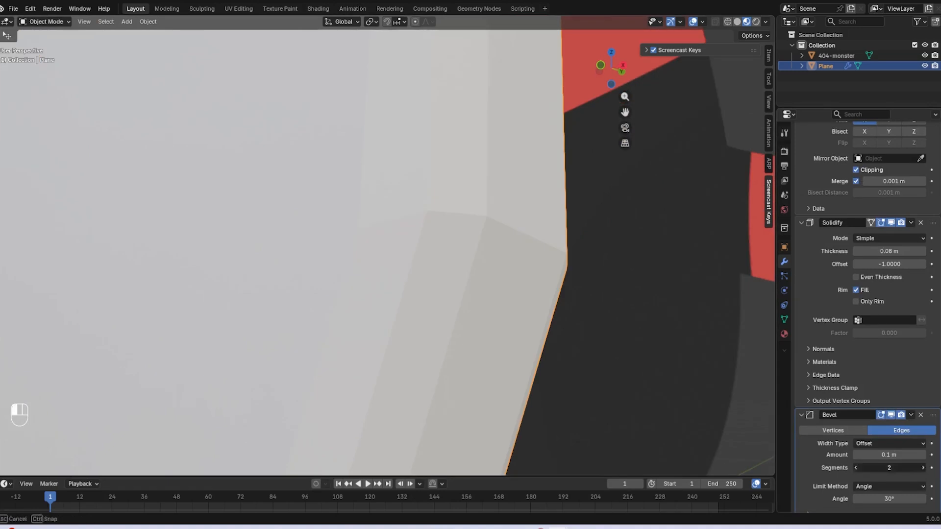
pyautogui.click(737, 21)
pyautogui.scroll(-4, 454, 224)
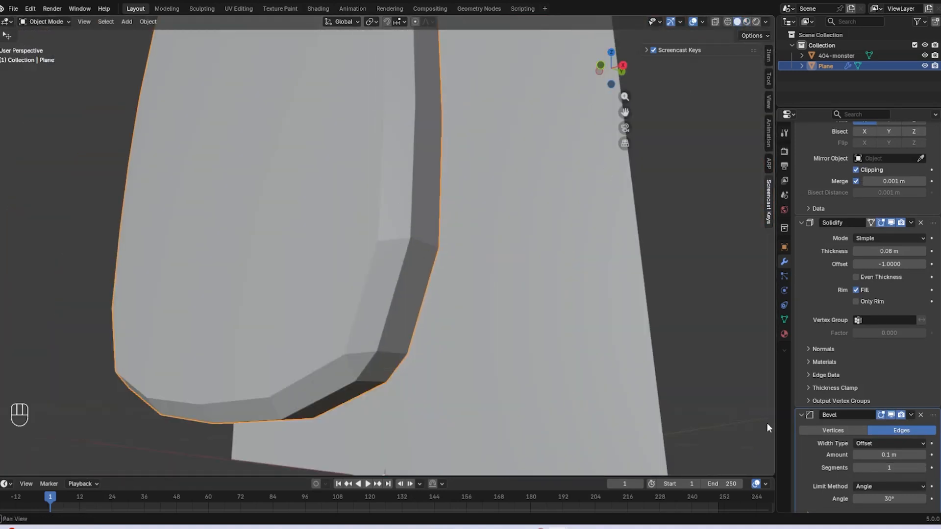
pyautogui.scroll(1, 918, 472)
pyautogui.click(922, 488)
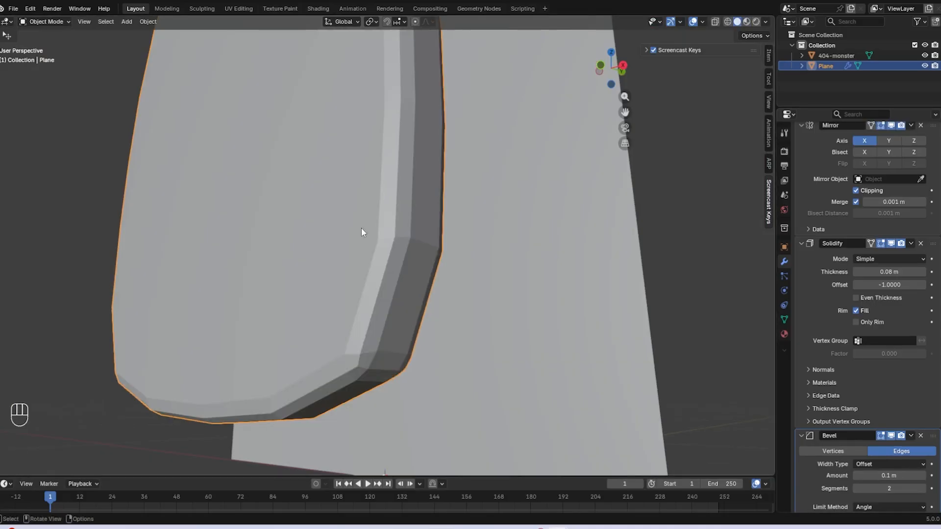
# - Set the Bevel amount to 4.22 m, trying 3 segments before settling on 2
pyautogui.moveTo(431, 209); pyautogui.dragTo(247, 261, button='middle')
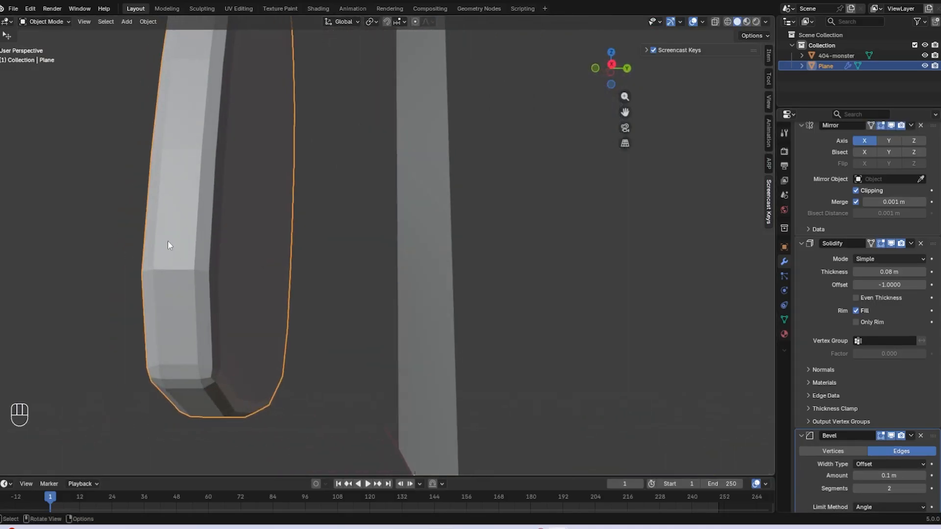
pyautogui.moveTo(167, 245); pyautogui.dragTo(435, 269, button='middle')
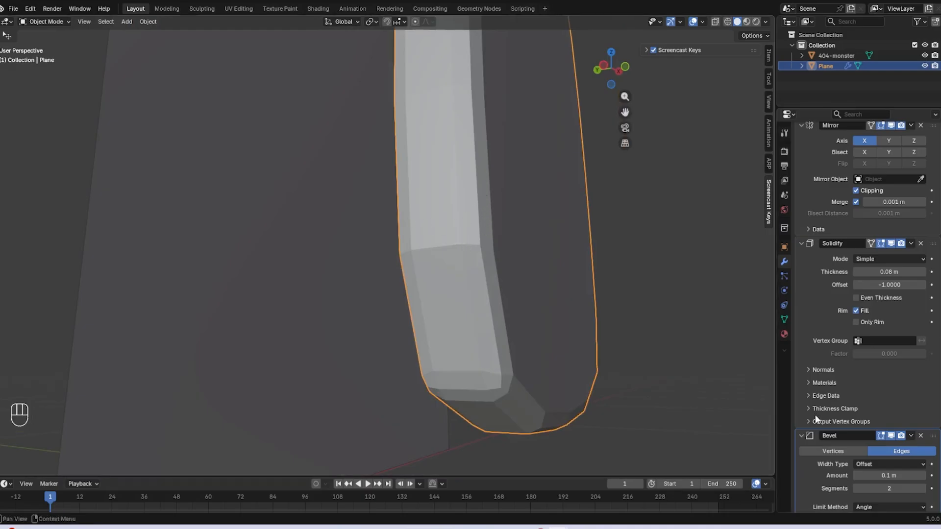
pyautogui.scroll(4, 730, 395)
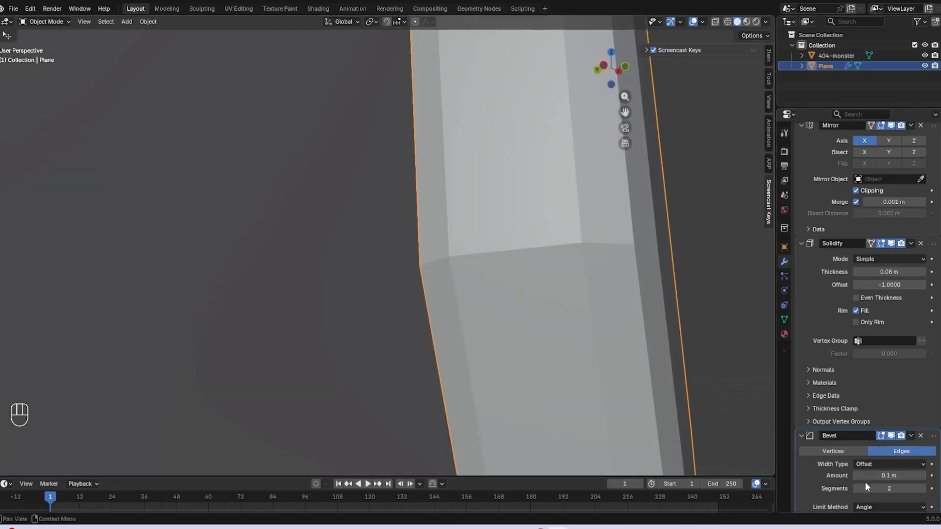
pyautogui.moveTo(865, 476); pyautogui.dragTo(922, 475)
pyautogui.scroll(-3, 689, 291)
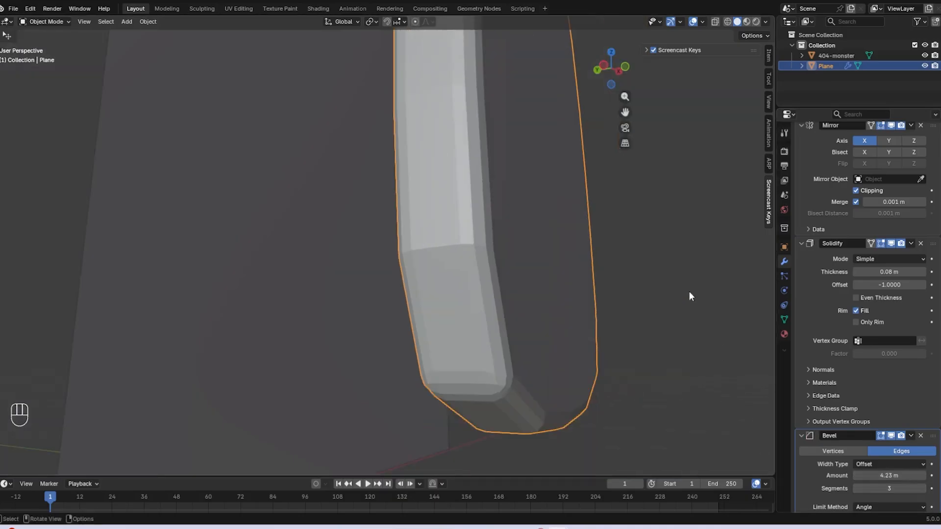
pyautogui.scroll(-3, 815, 430)
pyautogui.moveTo(598, 310); pyautogui.dragTo(637, 363, button='middle')
pyautogui.click(856, 420)
pyautogui.click(856, 433)
pyautogui.moveTo(578, 319); pyautogui.dragTo(613, 321, button='middle')
pyautogui.scroll(1, 868, 390)
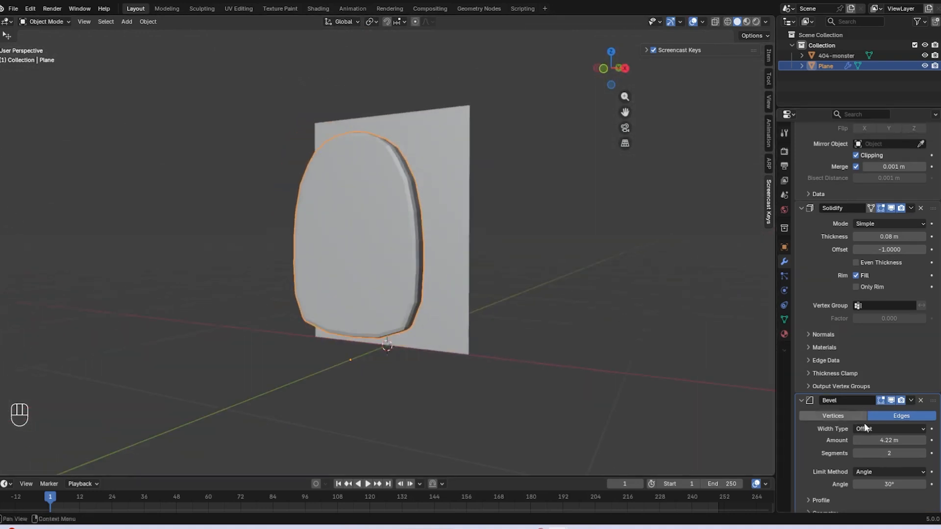
# - Apply the Bevel and Solidify modifiers to the body mesh and inspect its side edge up close
pyautogui.click(911, 400)
pyautogui.click(901, 409)
pyautogui.click(911, 285)
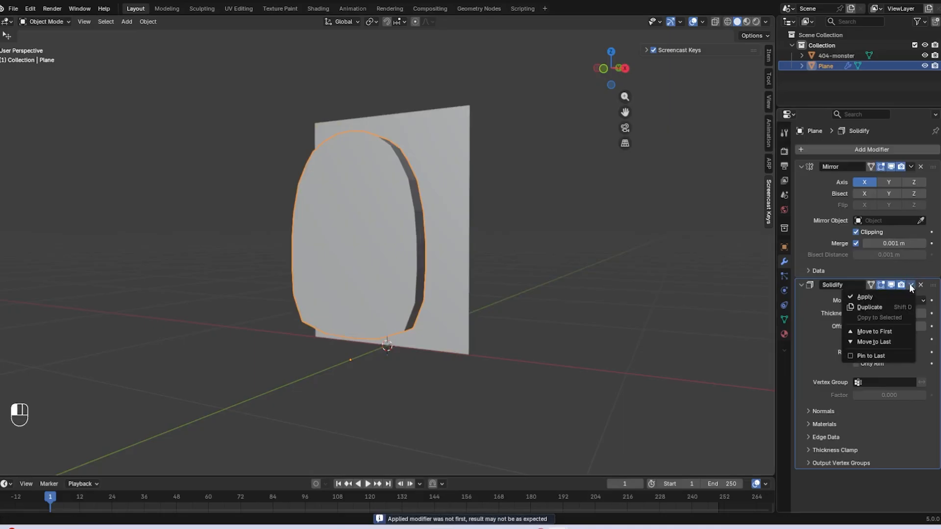
pyautogui.click(865, 297)
pyautogui.moveTo(491, 307); pyautogui.dragTo(414, 298, button='middle')
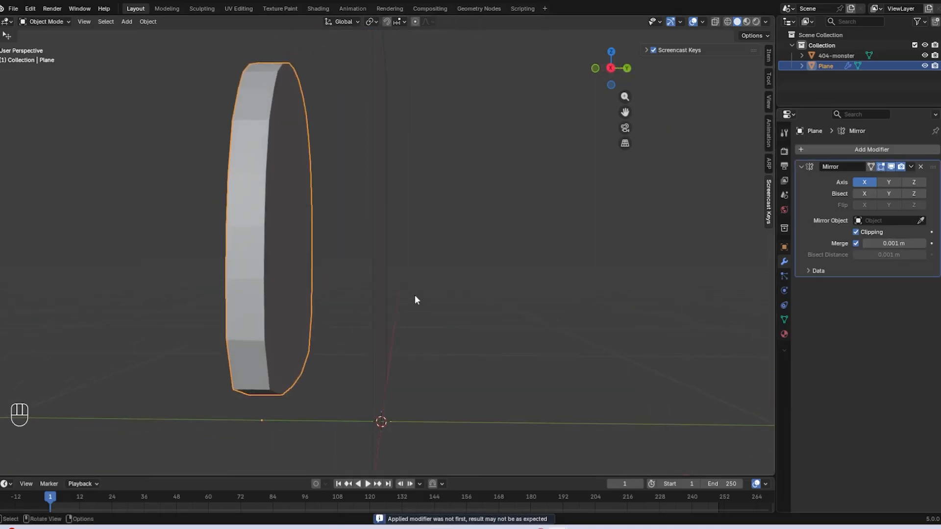
pyautogui.scroll(3, 318, 301)
pyautogui.moveTo(317, 302); pyautogui.dragTo(508, 284, button='middle')
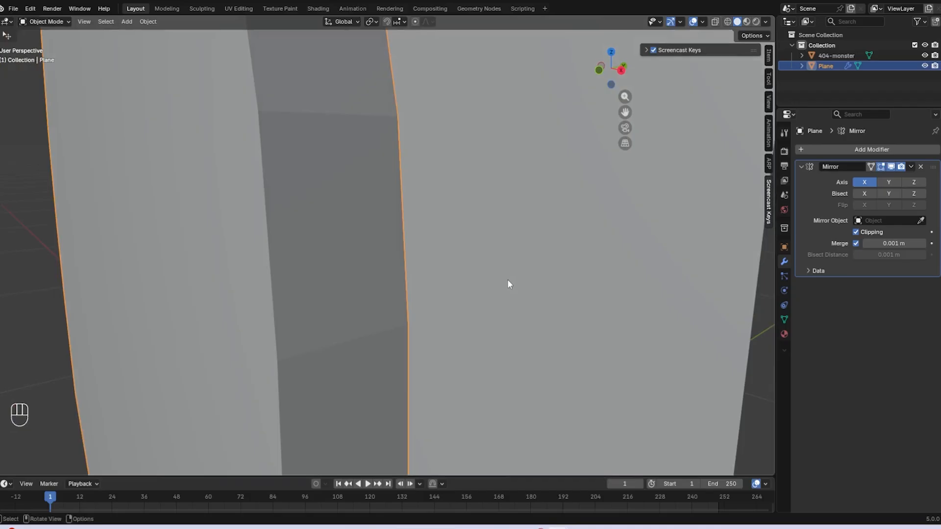
pyautogui.press('Tab')
pyautogui.press('Tab')
pyautogui.moveTo(424, 288); pyautogui.dragTo(357, 289, button='middle')
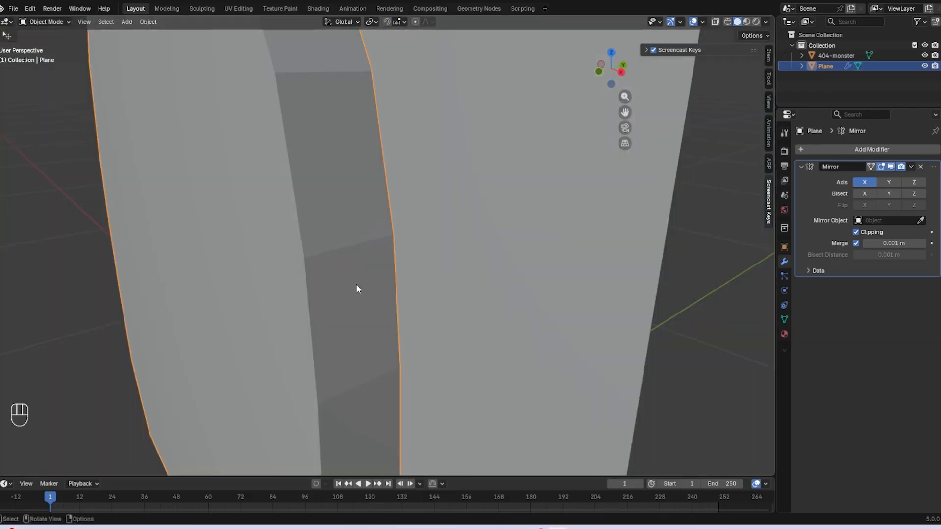
# - Undo the application of the Bevel and Solidify modifiers
pyautogui.hotkey('ctrl', 'z')
pyautogui.hotkey('ctrl', 'z')
pyautogui.hotkey('ctrl', 'z')
pyautogui.hotkey('ctrl', 'z')
pyautogui.scroll(-1, 834, 374)
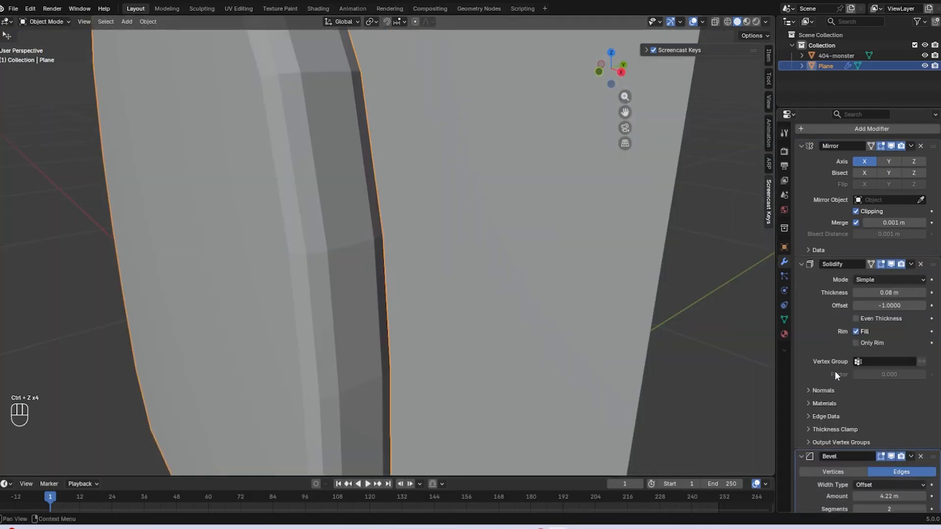
# - Apply the Solidify modifier to the body mesh, keeping the Mirror and Bevel modifiers live
pyautogui.click(909, 264)
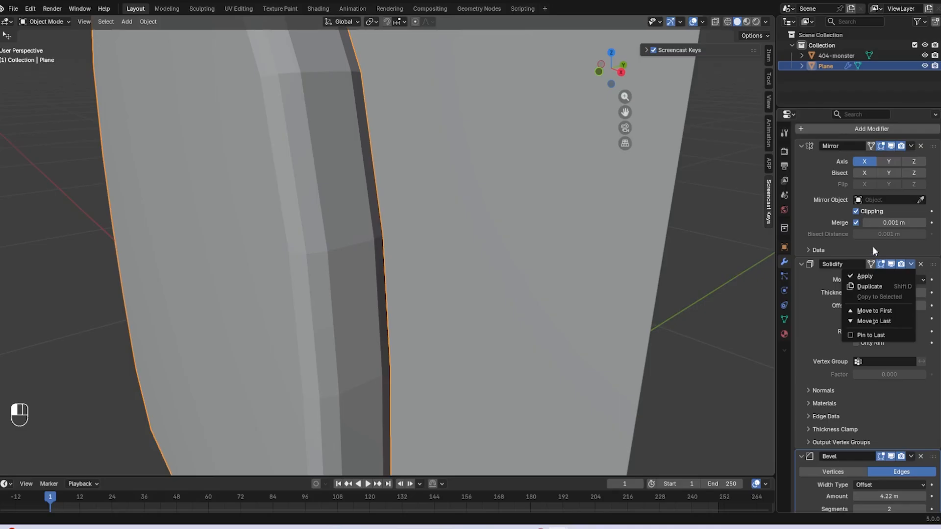
pyautogui.click(864, 276)
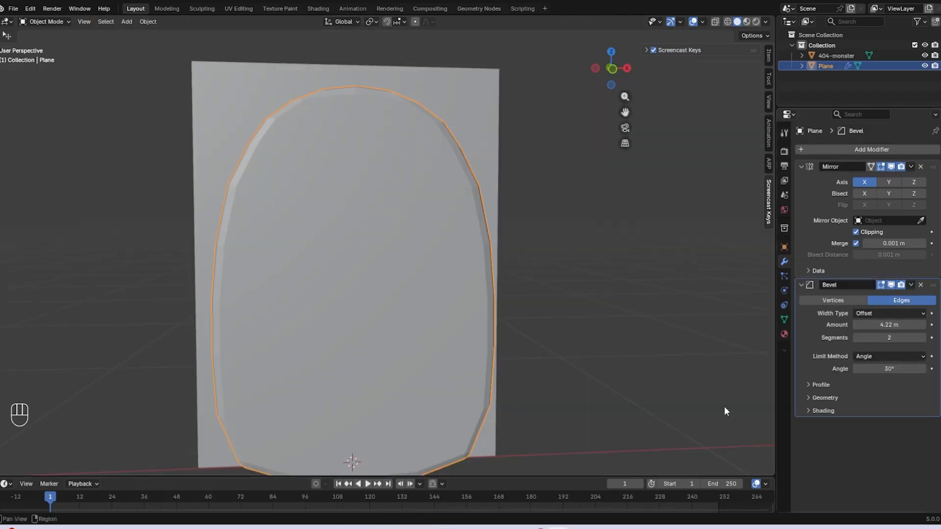
pyautogui.moveTo(554, 276); pyautogui.dragTo(307, 319, button='middle')
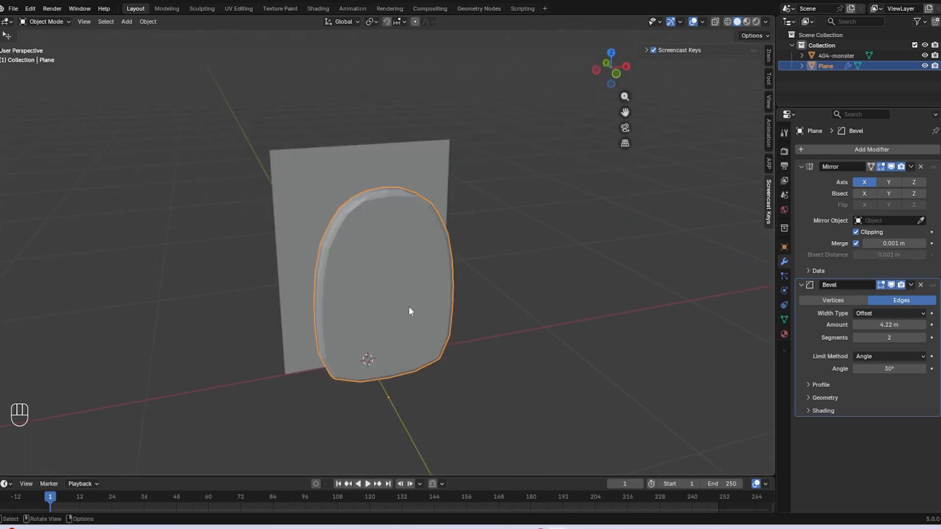
# - Show the model from the front in Material Preview shading and locate the reference image's hand beside the body
pyautogui.press('KP_1')
pyautogui.click(618, 286)
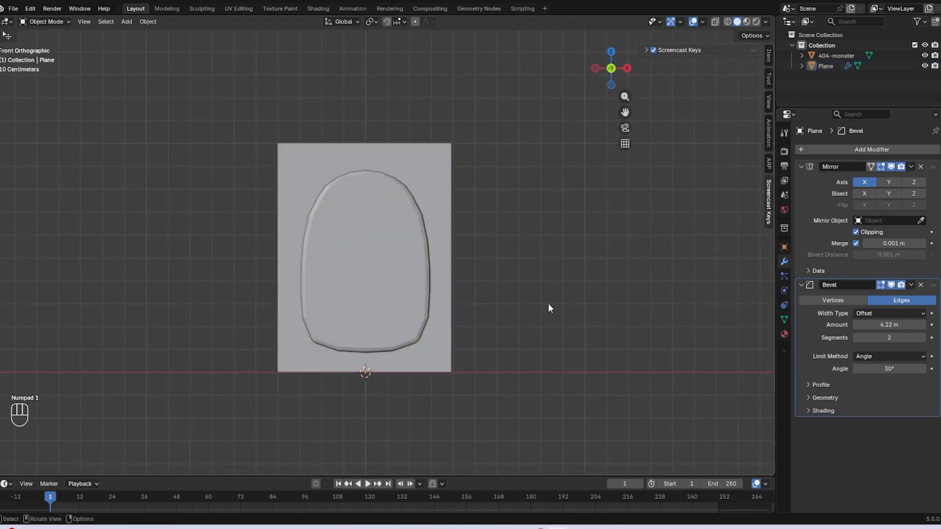
pyautogui.click(746, 22)
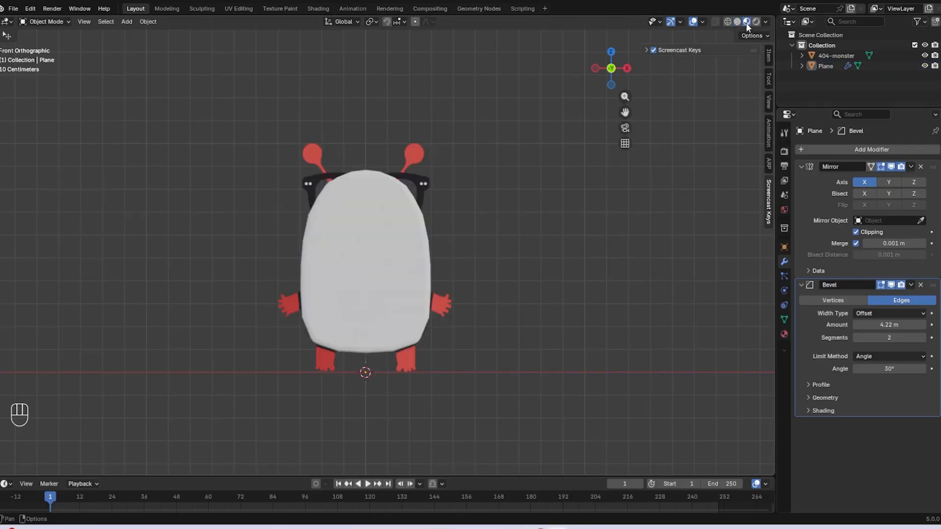
pyautogui.scroll(5, 539, 294)
pyautogui.scroll(-1, 404, 173)
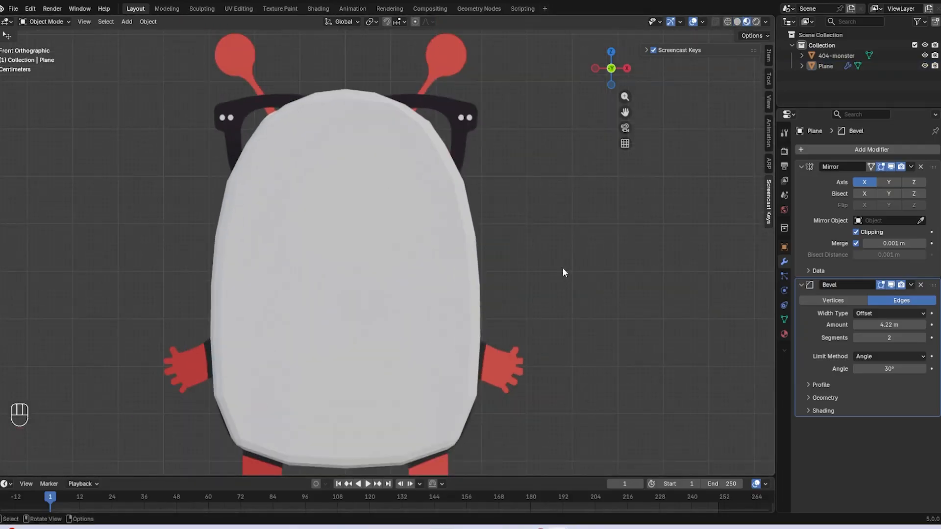
pyautogui.scroll(8, 485, 294)
pyautogui.click(482, 278)
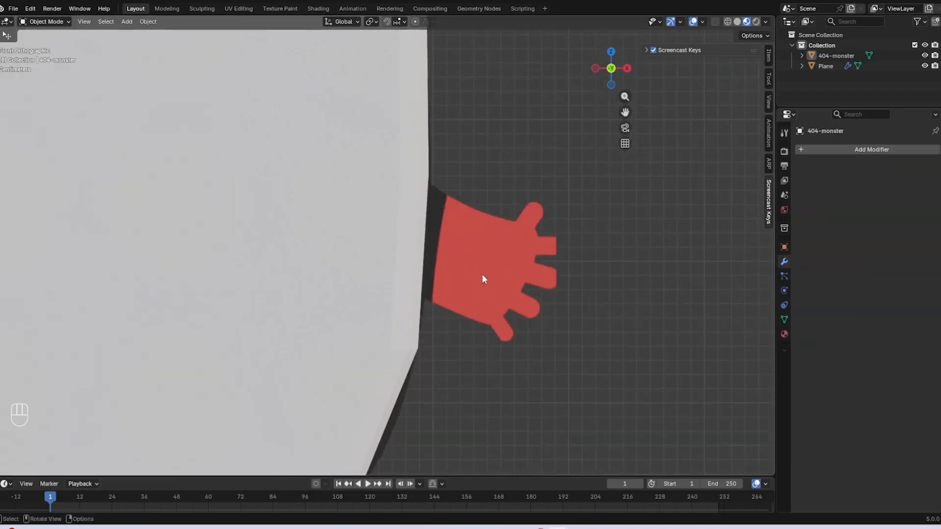
pyautogui.scroll(3, 483, 279)
pyautogui.scroll(-6, 680, 290)
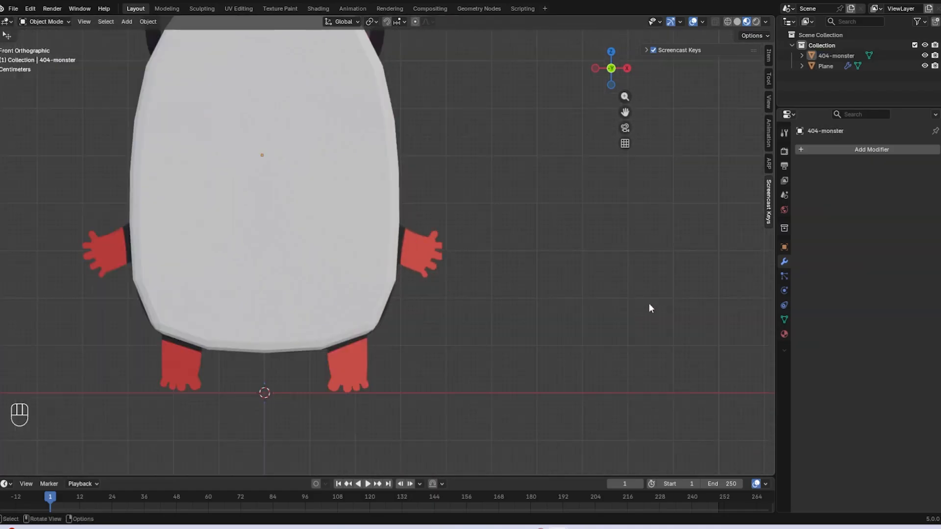
# - Add a 2 m cube at the world origin and give it a Mirror modifier on the X axis
pyautogui.hotkey('shift', 'a')
pyautogui.moveTo(519, 265)
pyautogui.click(559, 274)
pyautogui.press('KP_Decimal')
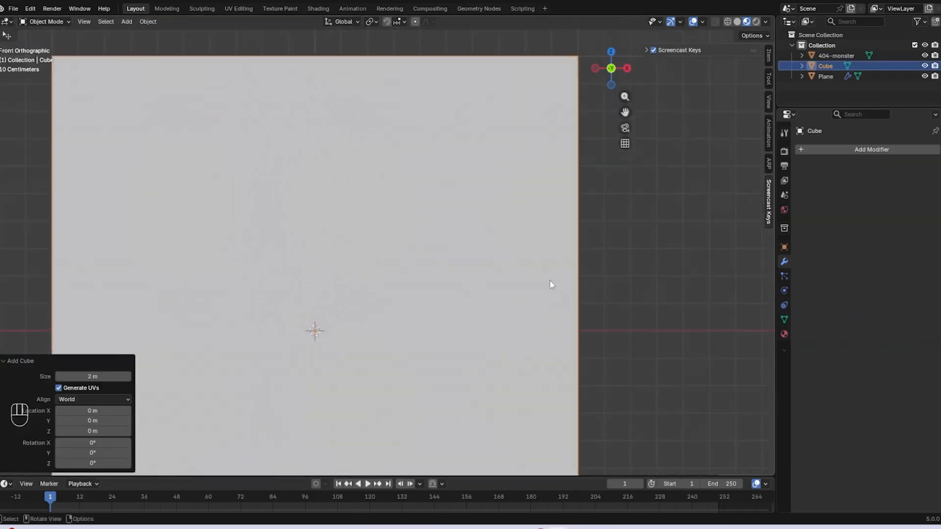
pyautogui.click(850, 149)
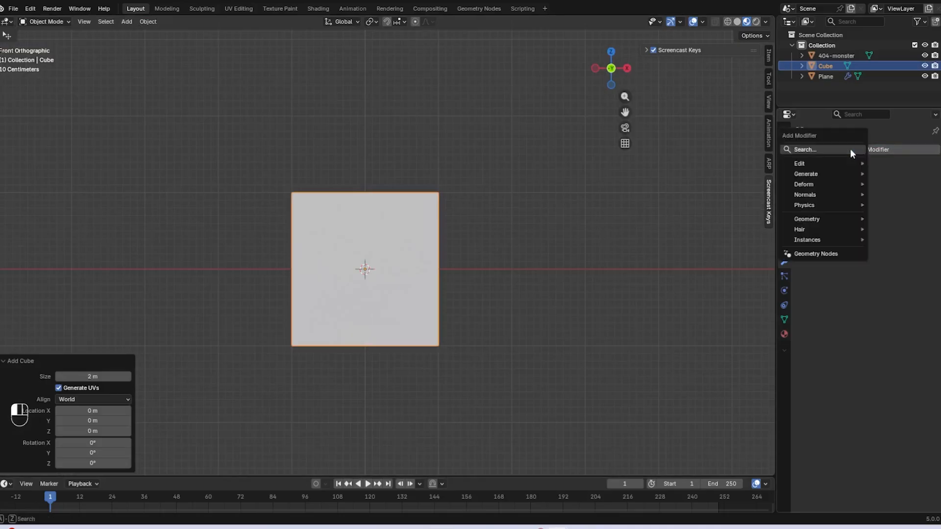
pyautogui.write('MI')
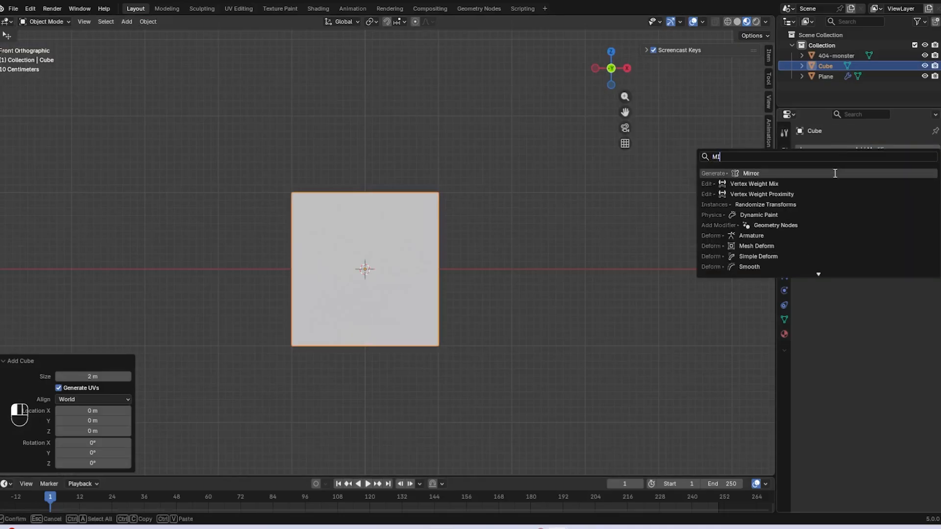
pyautogui.click(835, 174)
# - In Edit Mode, move the cube's mesh about 3.19 m along X, away from the monster
pyautogui.press('Tab')
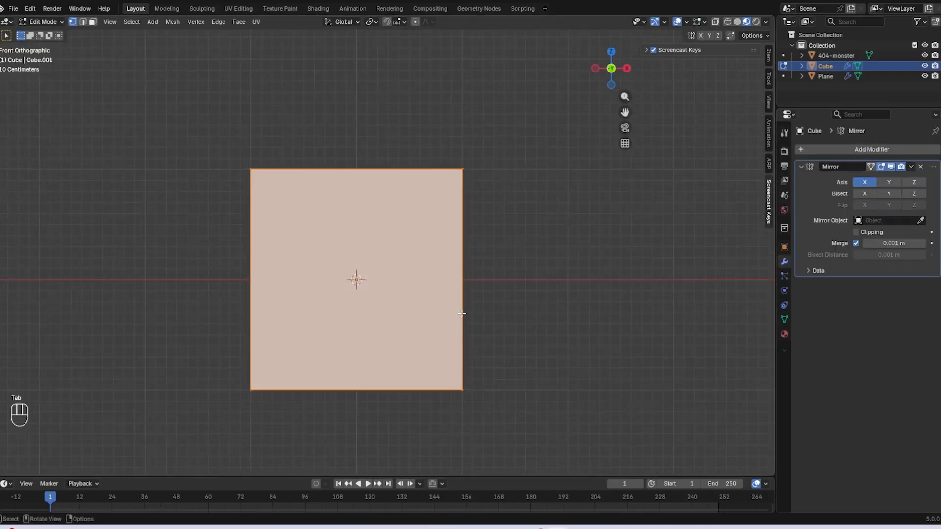
pyautogui.press('Tab')
pyautogui.press('Tab')
pyautogui.press('g')
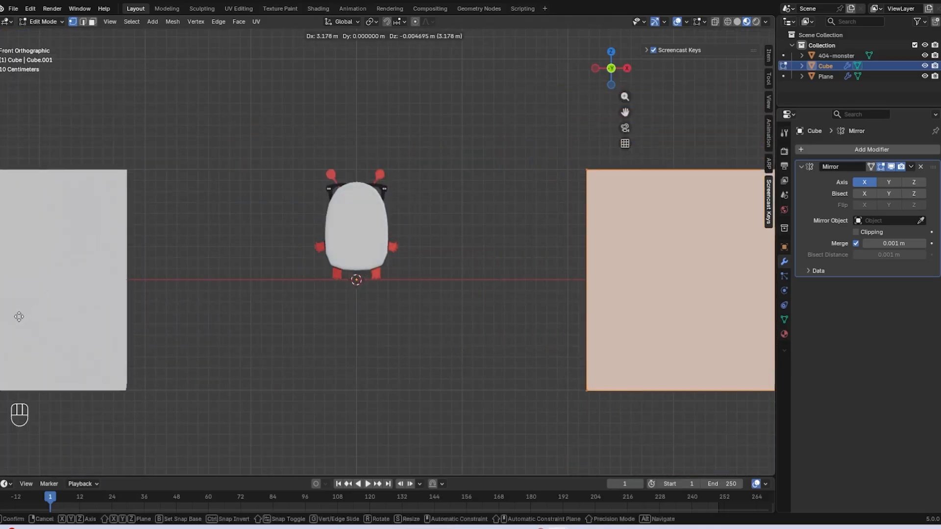
pyautogui.click(18, 317)
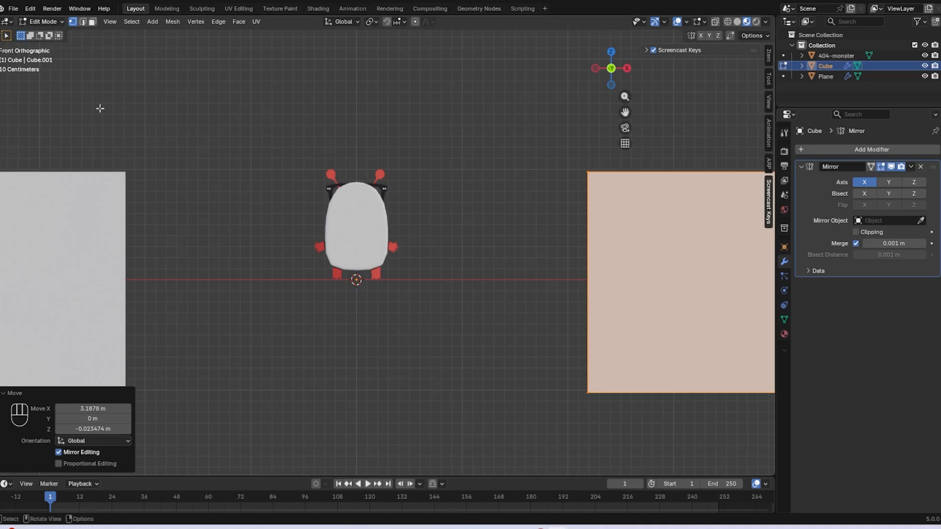
# - Try moving the whole mirrored cube object in Object Mode, and undo the moves
pyautogui.scroll(-4, 100, 108)
pyautogui.press('Tab')
pyautogui.scroll(2, 521, 265)
pyautogui.press('g')
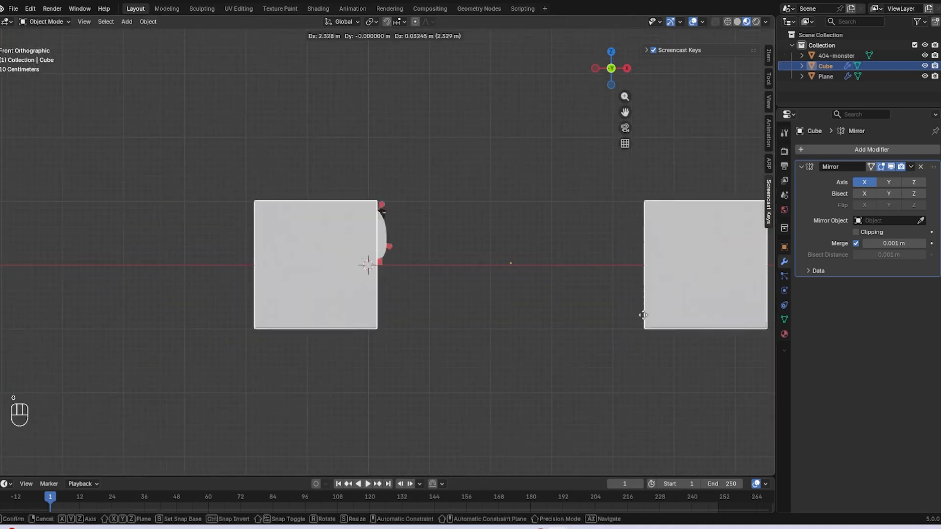
pyautogui.click(560, 224)
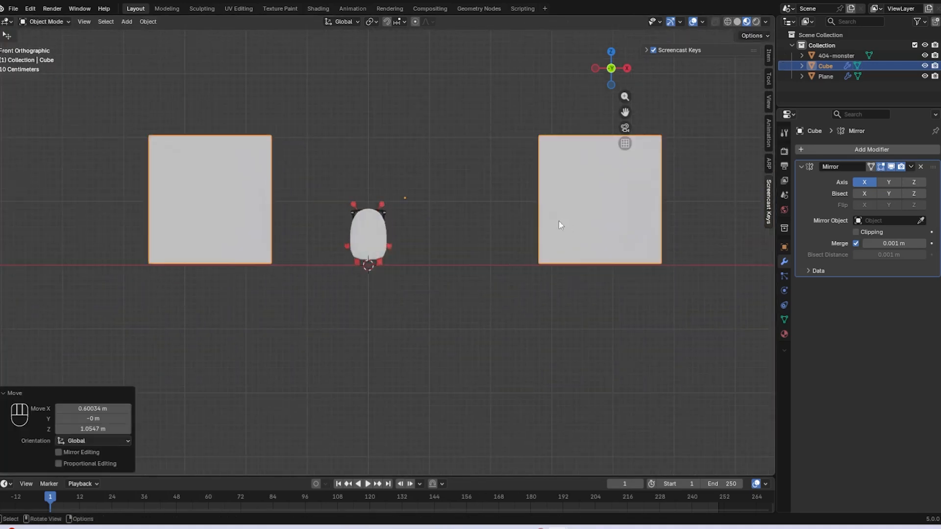
pyautogui.scroll(2, 410, 197)
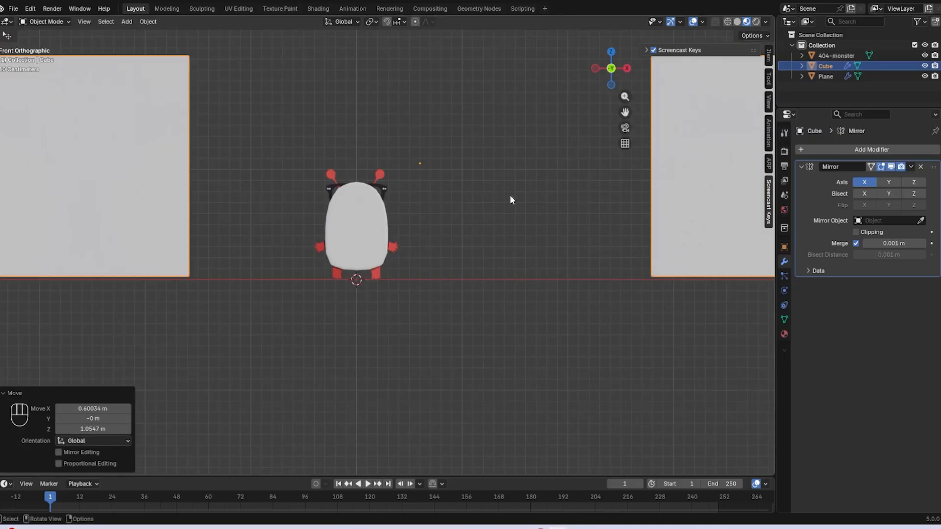
pyautogui.press('g')
pyautogui.click(693, 283)
pyautogui.hotkey('ctrl', 'z')
pyautogui.scroll(-3, 590, 284)
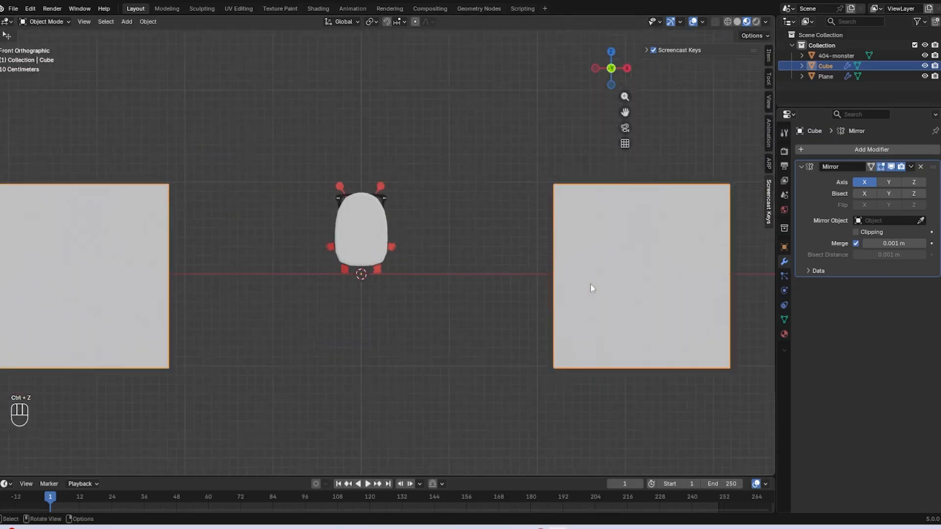
# - In Edit Mode, move the cube's mesh toward the monster, about -1.58 m in X and 0.84 m in Z
pyautogui.press('Tab')
pyautogui.press('g')
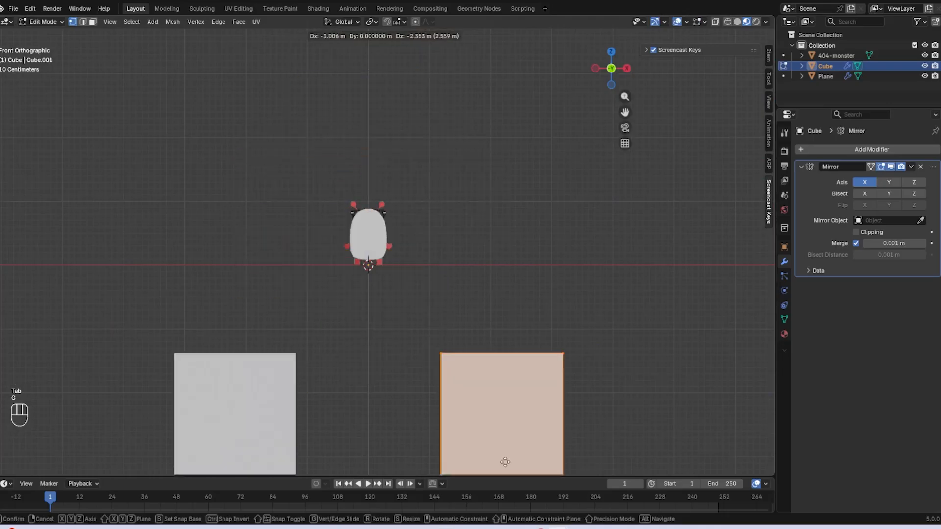
pyautogui.rightClick(441, 306)
pyautogui.scroll(4, 355, 320)
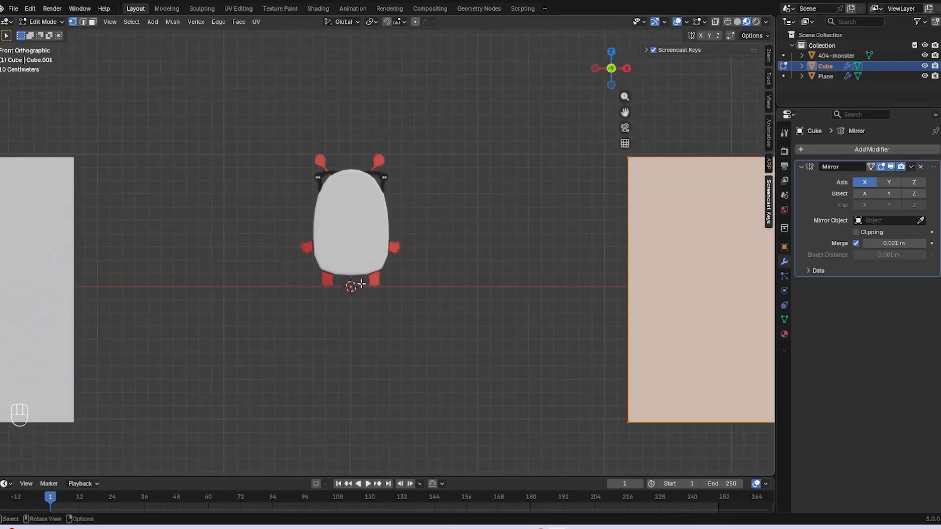
pyautogui.press('g')
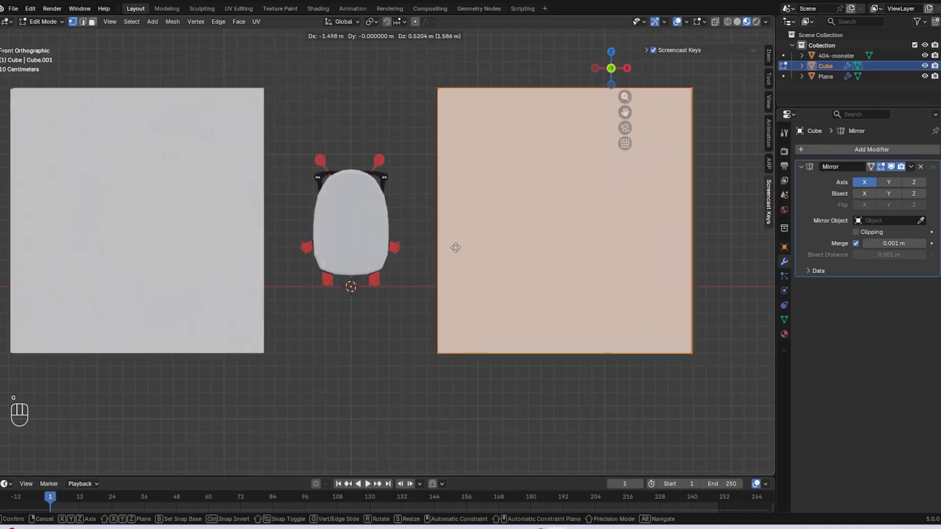
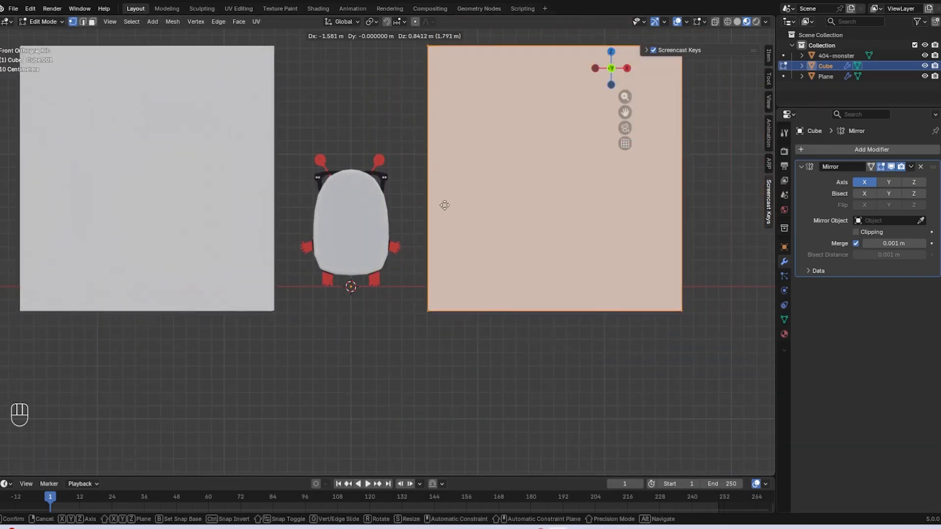
pyautogui.click(444, 205)
# - Scale the cube's mesh down by 0.164, lower it to hand height, and scale it again by 0.277
pyautogui.press('s')
pyautogui.click(598, 223)
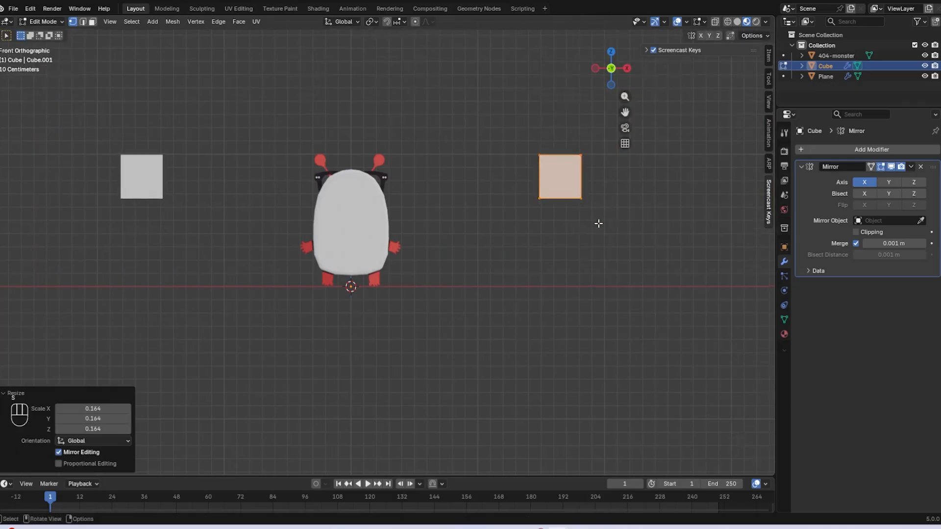
pyautogui.scroll(3, 598, 223)
pyautogui.press('g')
pyautogui.click(422, 343)
pyautogui.press('s')
pyautogui.click(553, 246)
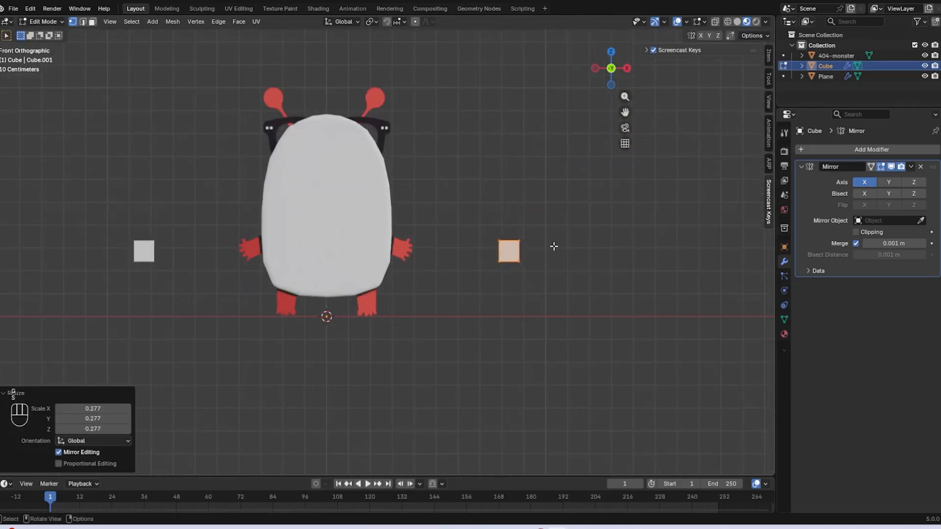
# - Move the small cube inward along X until it covers the reference hand
pyautogui.scroll(2, 553, 246)
pyautogui.press('g')
pyautogui.click(463, 278)
pyautogui.scroll(4, 489, 330)
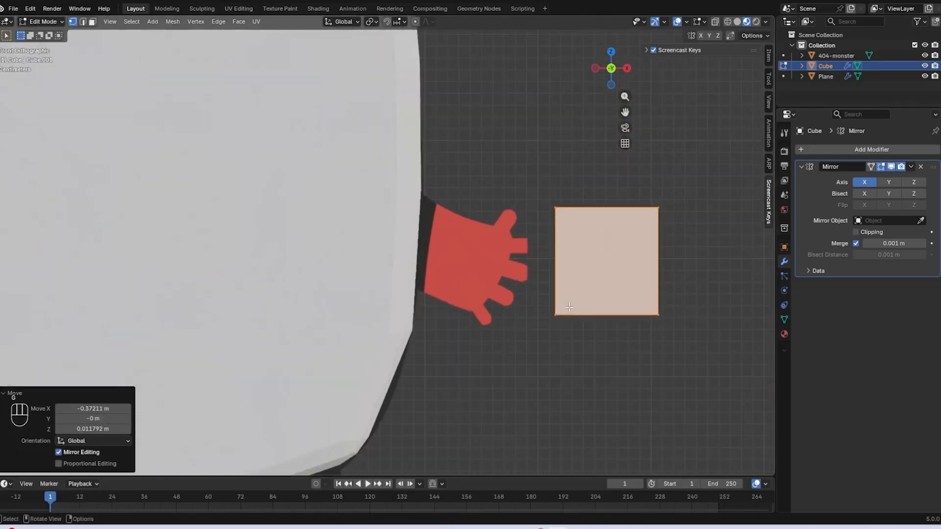
pyautogui.press('g')
pyautogui.click(552, 296)
pyautogui.press('g')
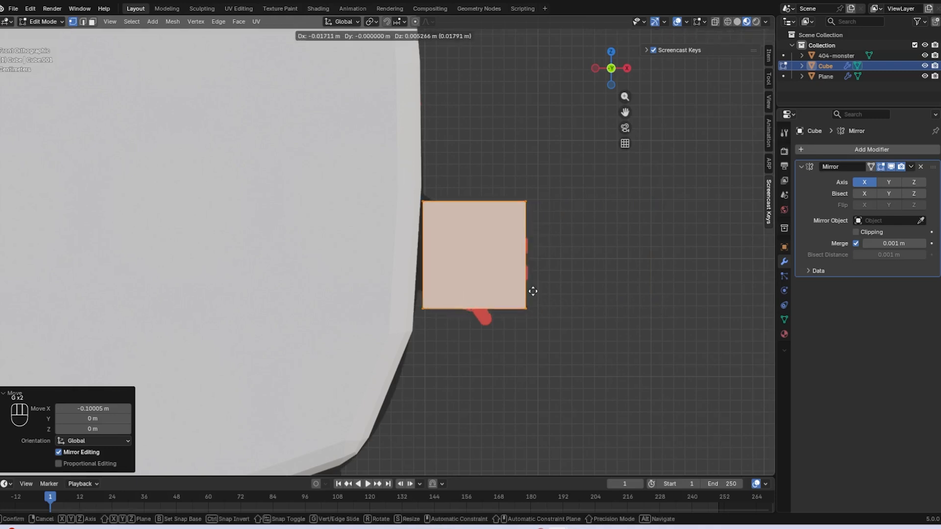
pyautogui.click(539, 287)
# - Shrink the cube to fit the palm, rotate it by -19.3°, and align it with the palm's upper edge
pyautogui.scroll(-2, 539, 287)
pyautogui.press('s')
pyautogui.click(524, 267)
pyautogui.press('g')
pyautogui.click(504, 263)
pyautogui.press('r')
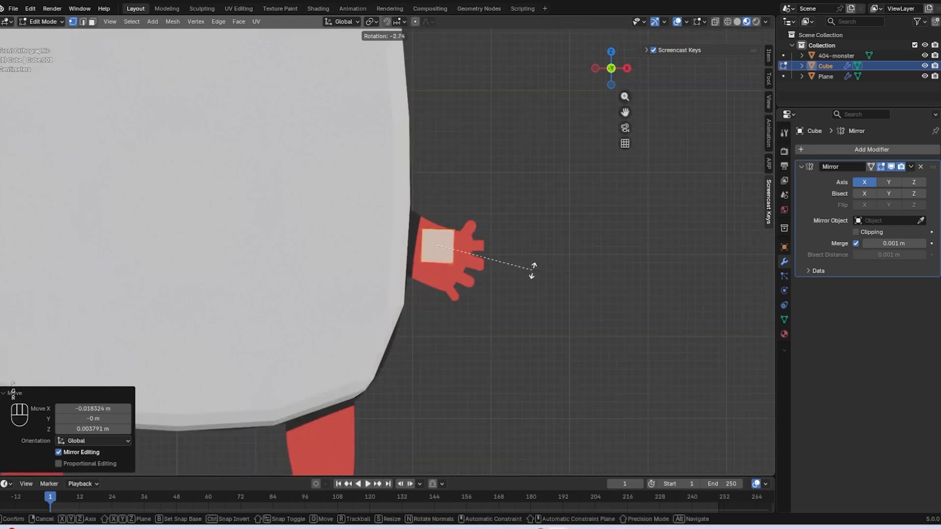
pyautogui.click(487, 275)
pyautogui.press('g')
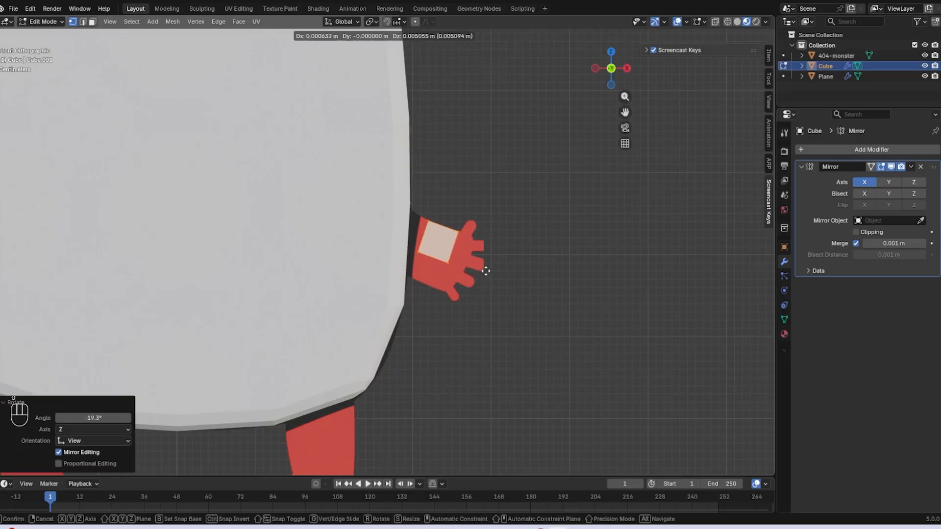
pyautogui.click(486, 271)
# - Clear the cube's vertex selection and try to box-select its lower corner nearest the body
pyautogui.click(427, 270)
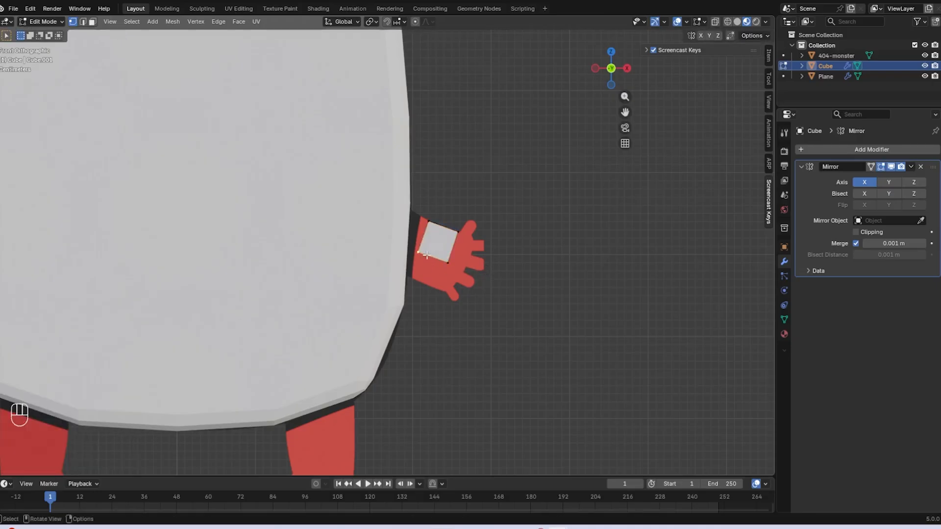
pyautogui.scroll(3, 438, 290)
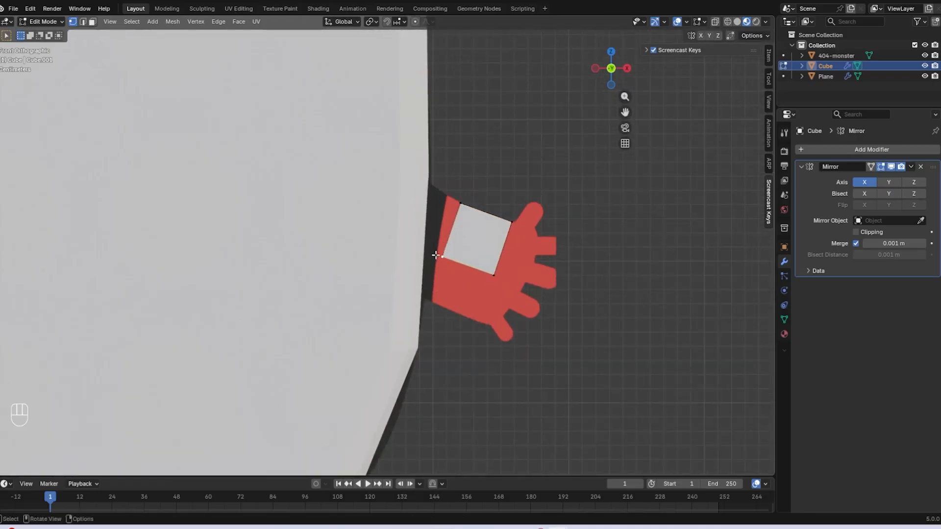
pyautogui.moveTo(426, 249); pyautogui.dragTo(452, 274)
pyautogui.moveTo(427, 241); pyautogui.dragTo(431, 262)
pyautogui.scroll(7, 454, 364)
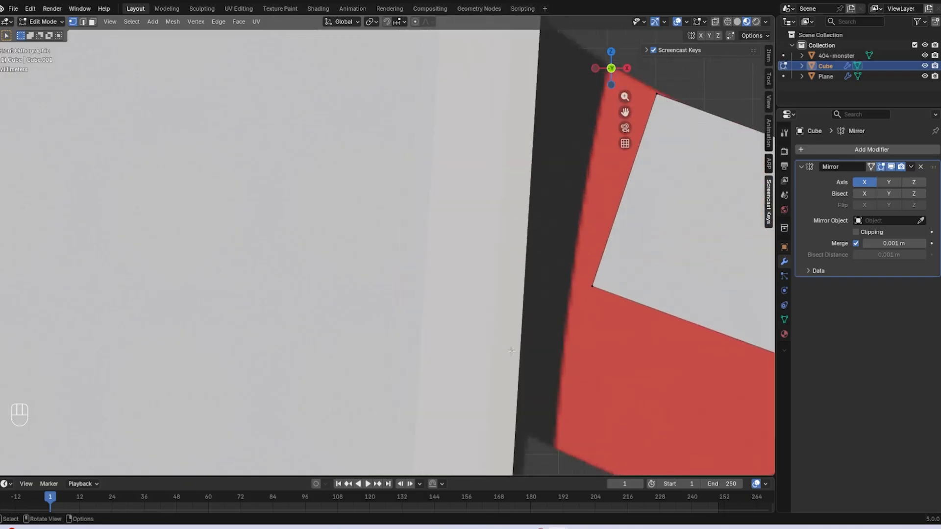
pyautogui.scroll(-3, 645, 315)
pyautogui.keyDown('shift'); pyautogui.moveTo(645, 315); pyautogui.dragTo(580, 292, button='middle'); pyautogui.keyUp('shift')
pyautogui.moveTo(650, 293); pyautogui.dragTo(568, 296, button='middle')
pyautogui.press('KP_1')
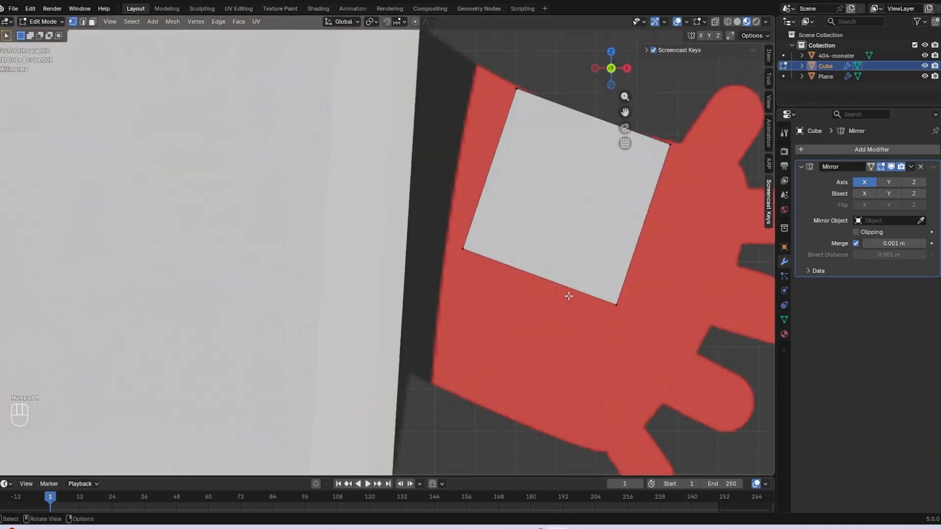
# - Box-select the cube's lower corners in front view and check around the cube which vertices are selected
pyautogui.press('b')
pyautogui.moveTo(453, 238); pyautogui.dragTo(521, 322)
pyautogui.press('b')
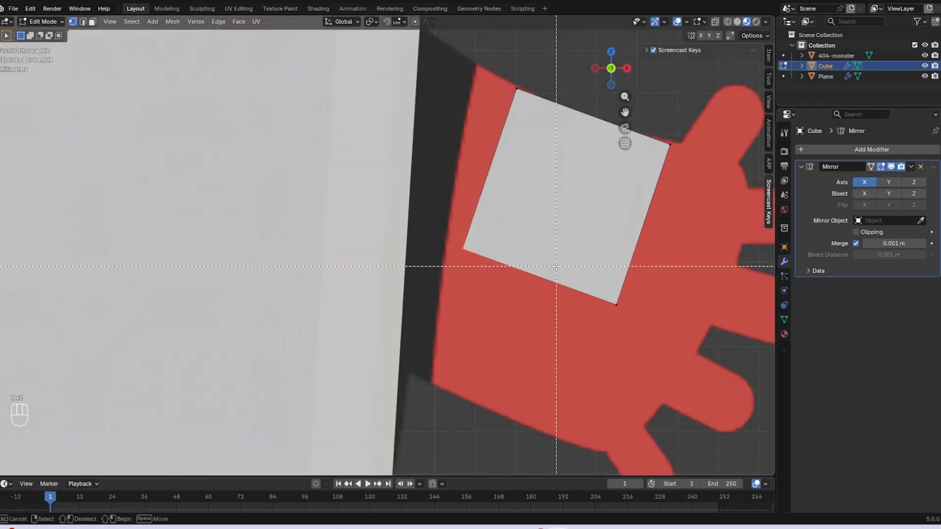
pyautogui.moveTo(556, 269); pyautogui.dragTo(713, 365)
pyautogui.press('b')
pyautogui.moveTo(454, 228); pyautogui.dragTo(590, 358, button='middle')
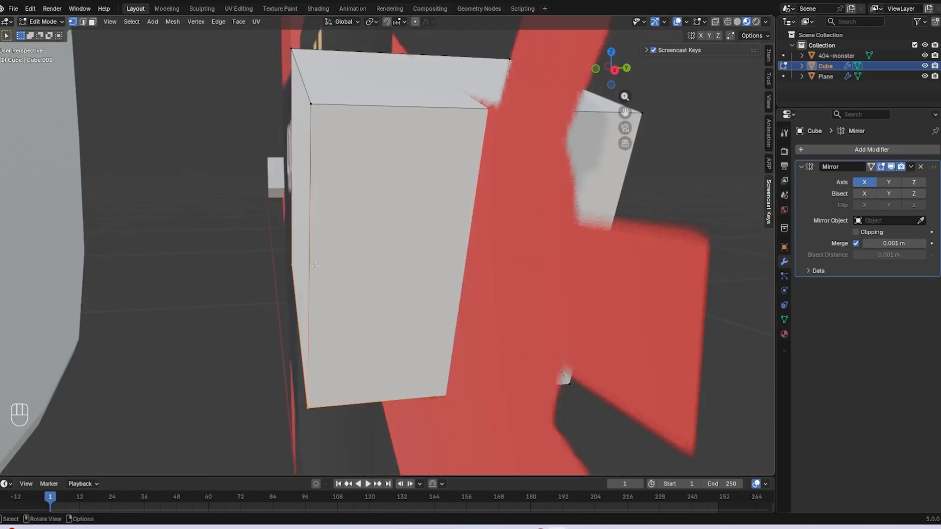
pyautogui.scroll(-1, 465, 333)
pyautogui.moveTo(501, 307); pyautogui.dragTo(453, 320, button='middle')
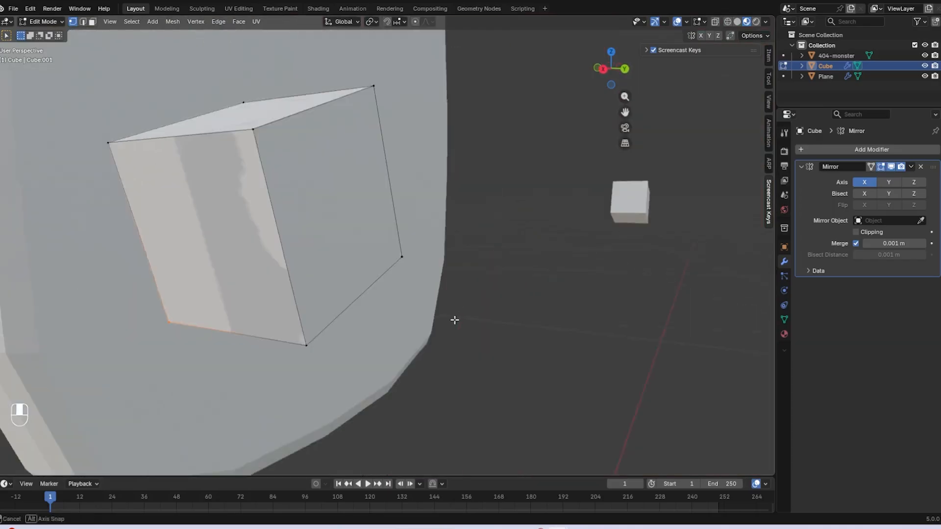
pyautogui.scroll(-1, 388, 275)
pyautogui.press('KP_1')
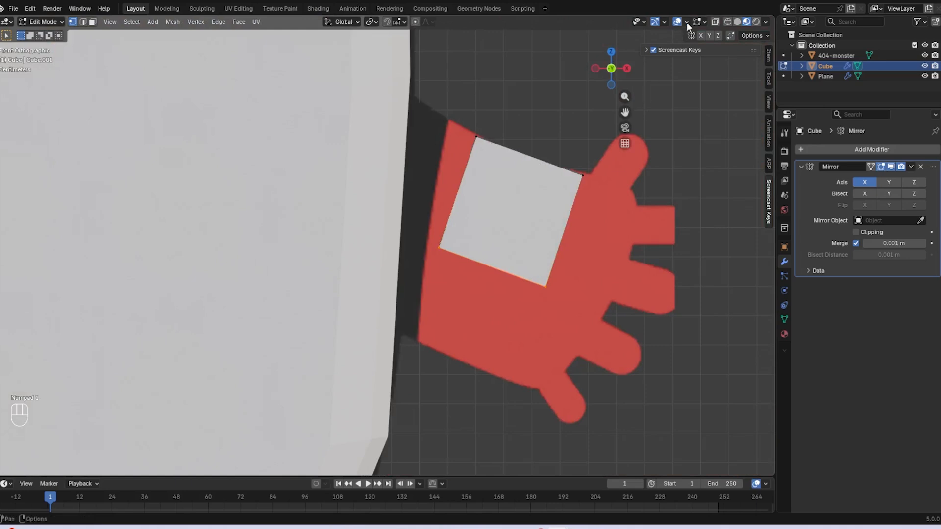
# - Enable X-ray, clear the selection, and box-select the cube's lower corner nearest the body through its full depth
pyautogui.click(715, 22)
pyautogui.moveTo(490, 303); pyautogui.dragTo(539, 303, button='middle')
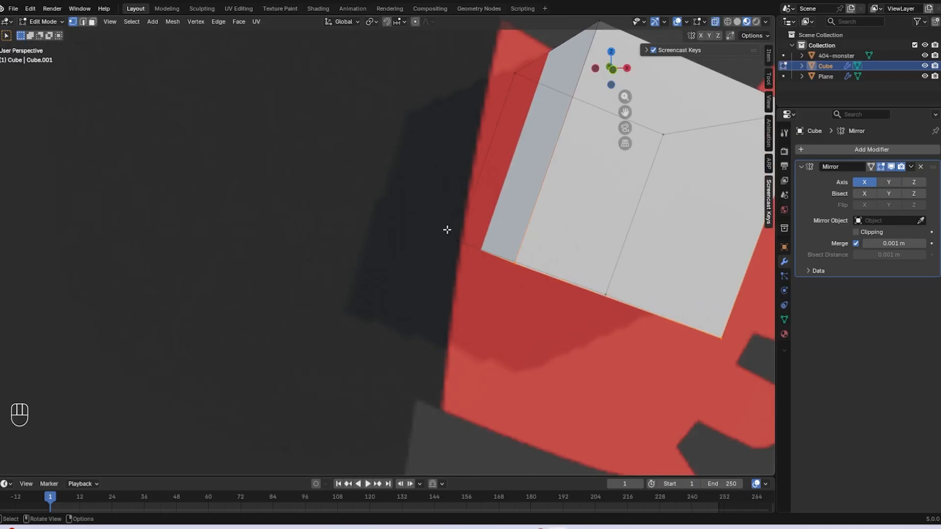
pyautogui.click(515, 189)
pyautogui.press('KP_1')
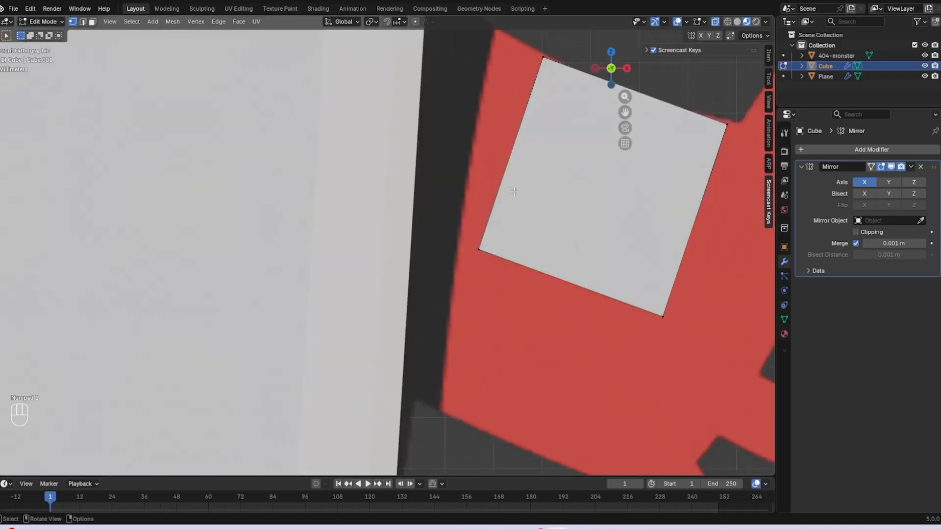
pyautogui.press('b')
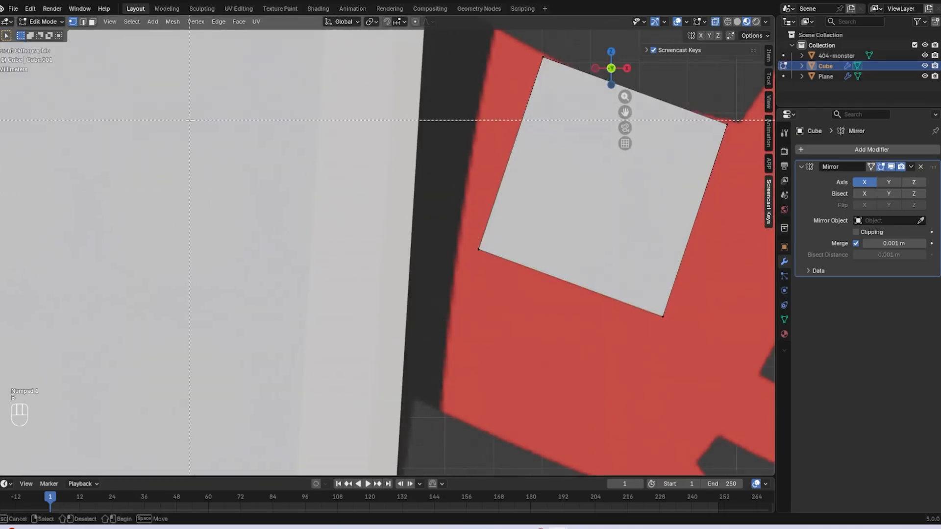
pyautogui.moveTo(450, 203); pyautogui.dragTo(535, 305)
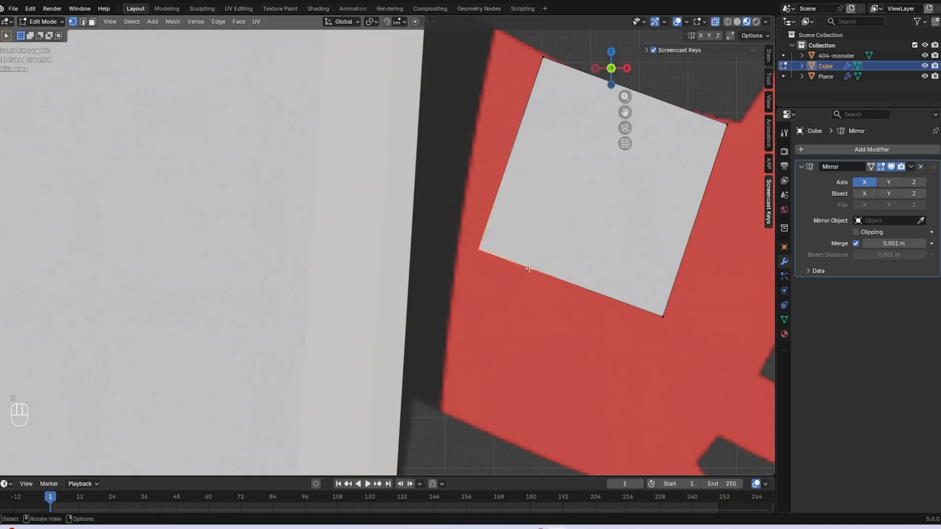
pyautogui.moveTo(535, 304); pyautogui.dragTo(412, 274, button='middle')
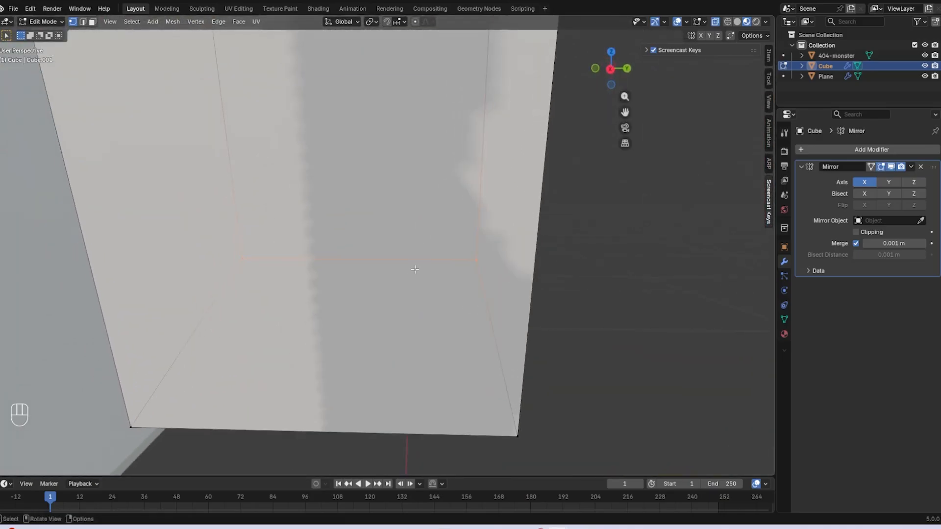
pyautogui.press('KP_1')
pyautogui.scroll(-2, 452, 305)
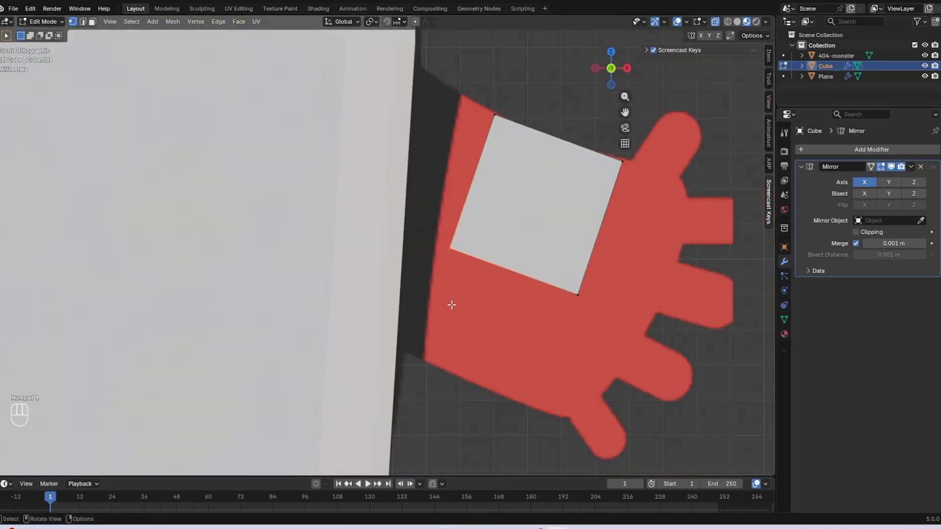
pyautogui.scroll(-2, 500, 299)
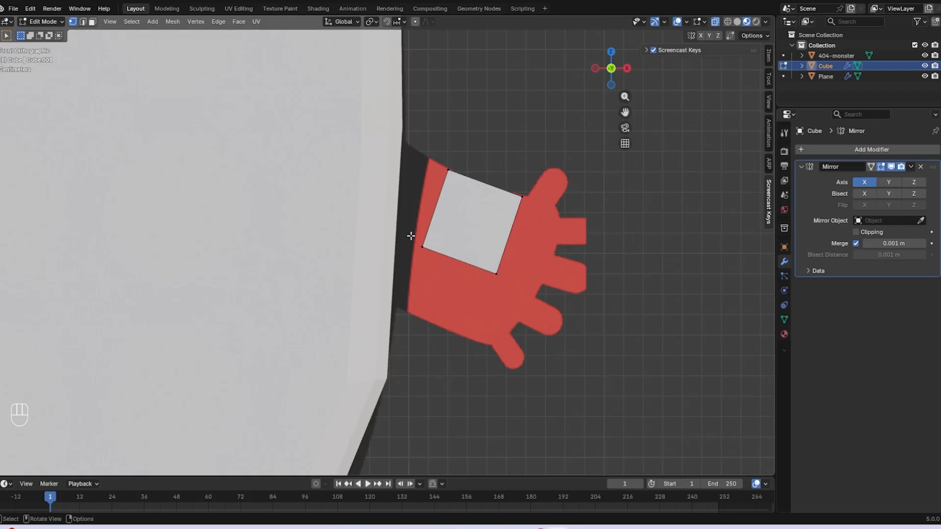
# - Box-select all the cube's lower vertices and move them -0.012189 m in X and -0.03098 m in Z to the palm's lower edge
pyautogui.press('b')
pyautogui.moveTo(397, 223); pyautogui.dragTo(557, 344)
pyautogui.press('g')
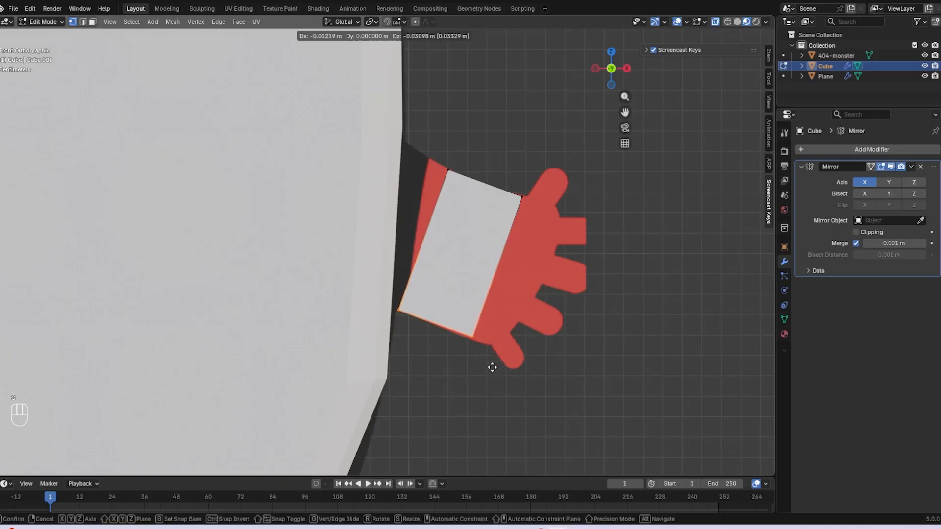
pyautogui.click(492, 367)
# - Return to Object Mode and move the mirrored hand cubes about -0.265 m along Y to line up with the body
pyautogui.scroll(-2, 490, 365)
pyautogui.scroll(-3, 616, 253)
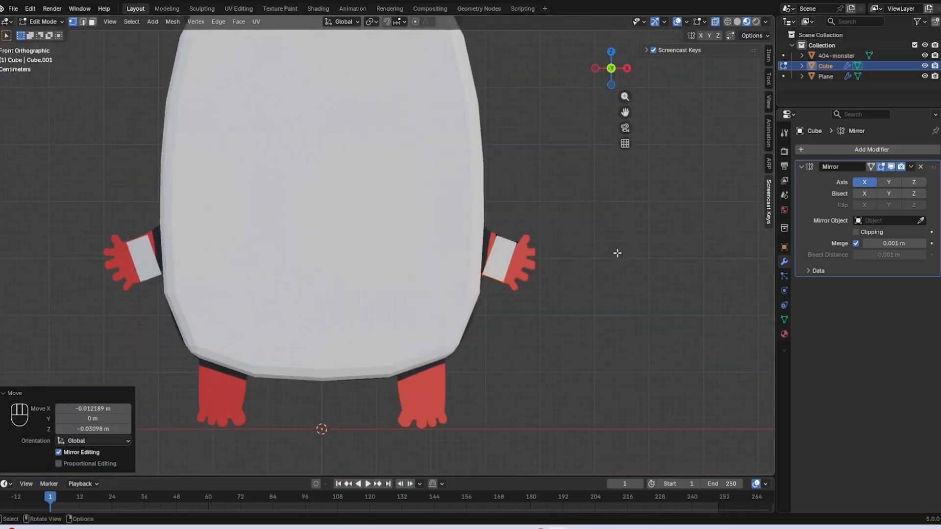
pyautogui.moveTo(617, 253); pyautogui.dragTo(521, 265, button='middle')
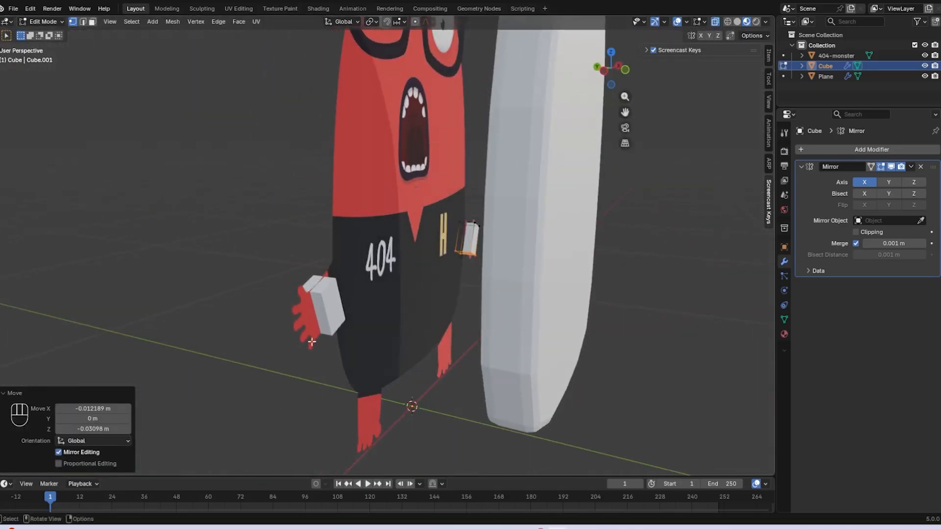
pyautogui.moveTo(311, 342); pyautogui.dragTo(436, 216, button='middle')
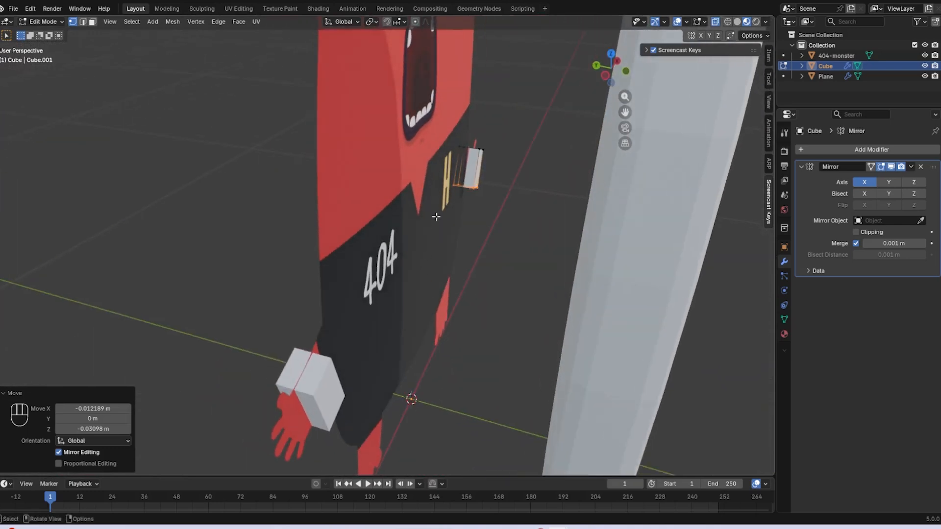
pyautogui.moveTo(564, 266); pyautogui.dragTo(475, 262, button='middle')
pyautogui.press('Tab')
pyautogui.press('Tab')
pyautogui.press('Tab')
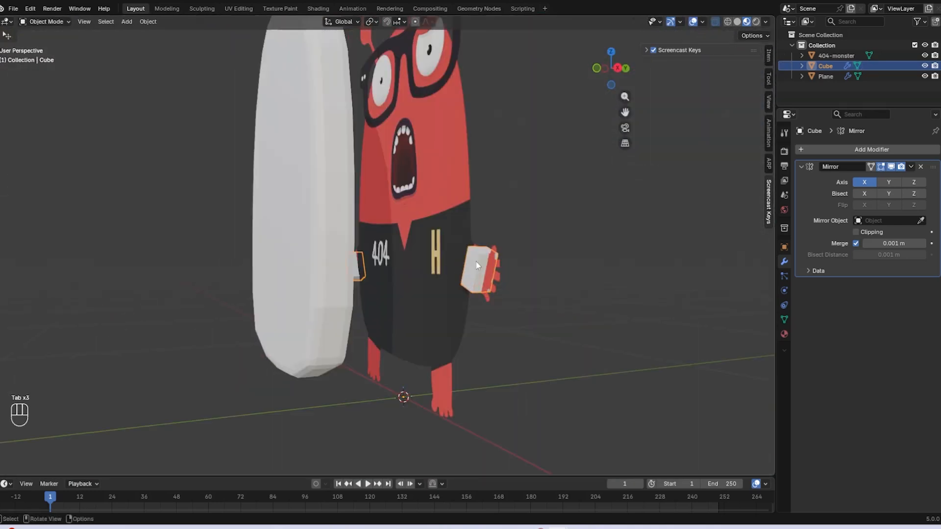
pyautogui.press('g')
pyautogui.press('y')
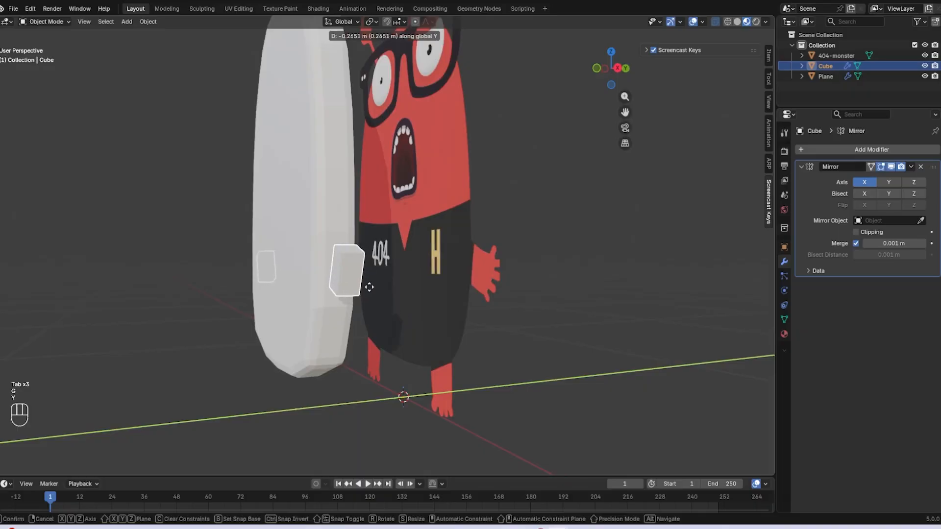
pyautogui.click(369, 292)
# - Resume editing the hand cube's mesh in front view, framed on the reference hand
pyautogui.press('KP_1')
pyautogui.press('Tab')
pyautogui.keyDown('shift'); pyautogui.moveTo(369, 290); pyautogui.dragTo(4, 227, button='middle'); pyautogui.keyUp('shift')
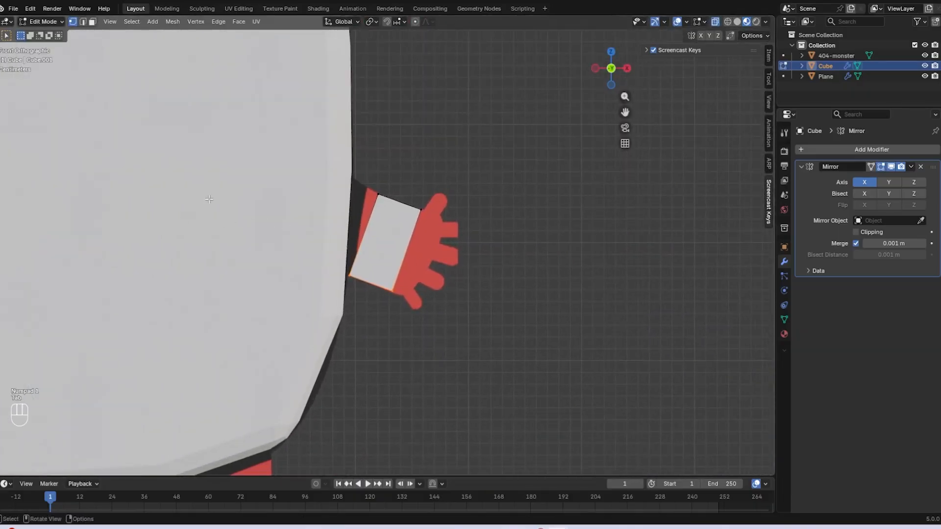
# - Move the vertices at the arm block's inner end about 0.048 m into the body
pyautogui.scroll(2, 325, 154)
pyautogui.press('b')
pyautogui.press('b')
pyautogui.moveTo(333, 143); pyautogui.dragTo(399, 207)
pyautogui.press('b')
pyautogui.moveTo(323, 235); pyautogui.dragTo(349, 309)
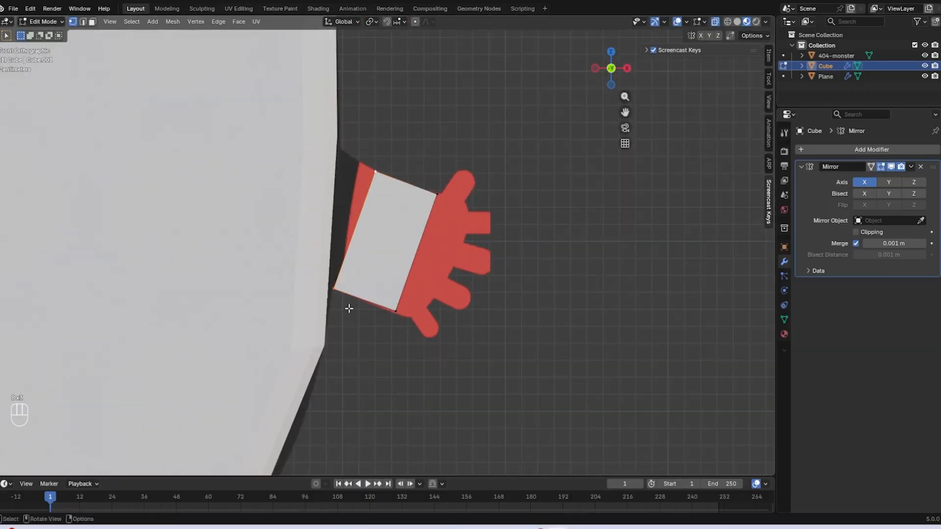
pyautogui.press('g')
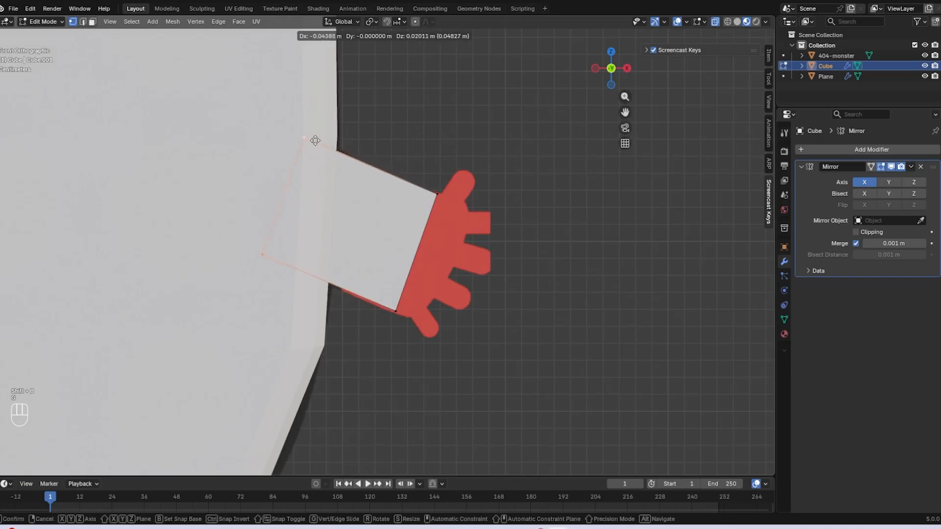
pyautogui.click(314, 141)
# - Reposition the arm object slightly along the global Y axis in Object Mode
pyautogui.scroll(-4, 314, 141)
pyautogui.moveTo(388, 172); pyautogui.dragTo(288, 244, button='middle')
pyautogui.press('Tab')
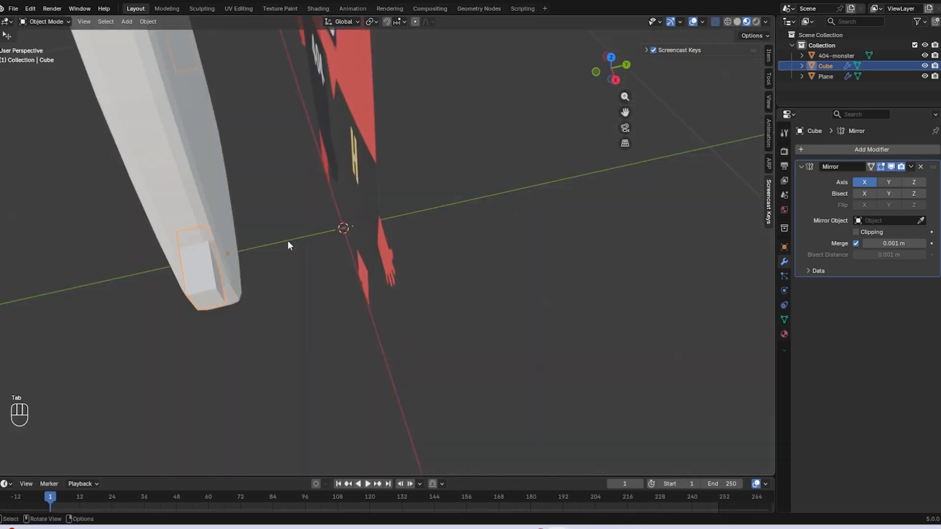
pyautogui.press('g')
pyautogui.press('x')
pyautogui.press('y')
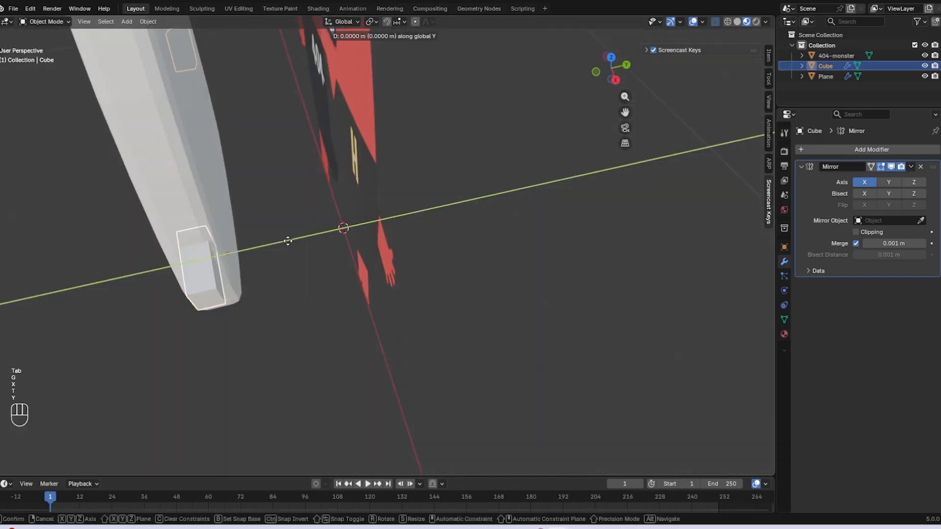
pyautogui.click(284, 241)
# - Add one centred lengthwise loop cut to the arm in Edit Mode, working in the front view
pyautogui.moveTo(281, 240); pyautogui.dragTo(460, 191, button='middle')
pyautogui.press('Tab')
pyautogui.scroll(-4, 376, 196)
pyautogui.scroll(-2, 480, 212)
pyautogui.press('KP_1')
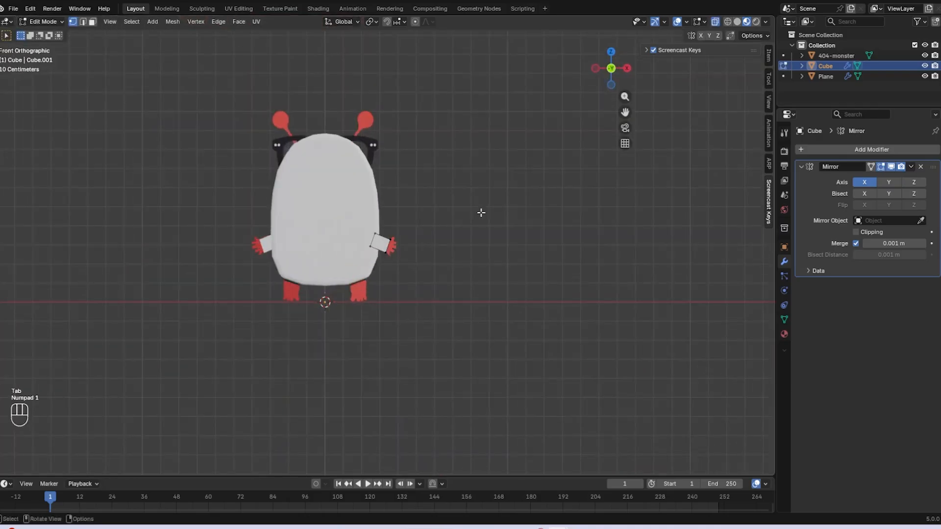
pyautogui.scroll(10, 481, 212)
pyautogui.press('Tab')
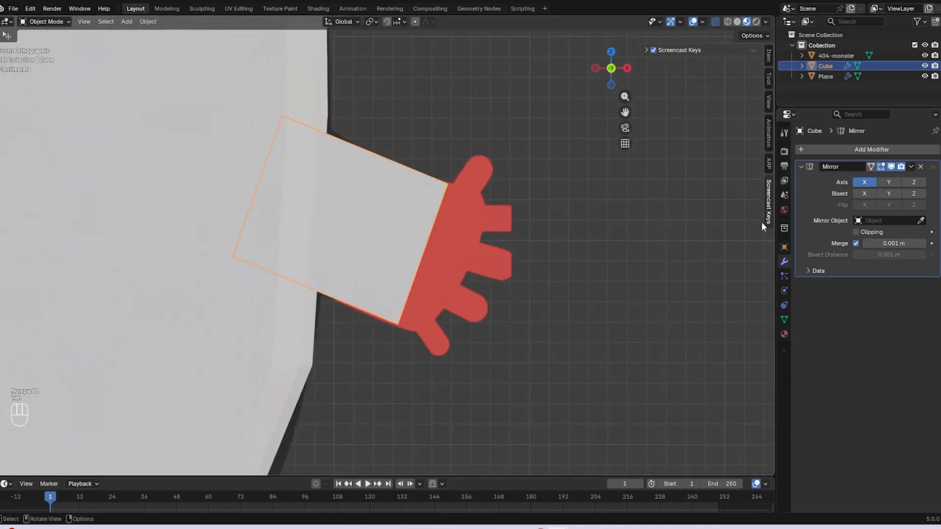
pyautogui.press('Tab')
pyautogui.hotkey('ctrl', 'r')
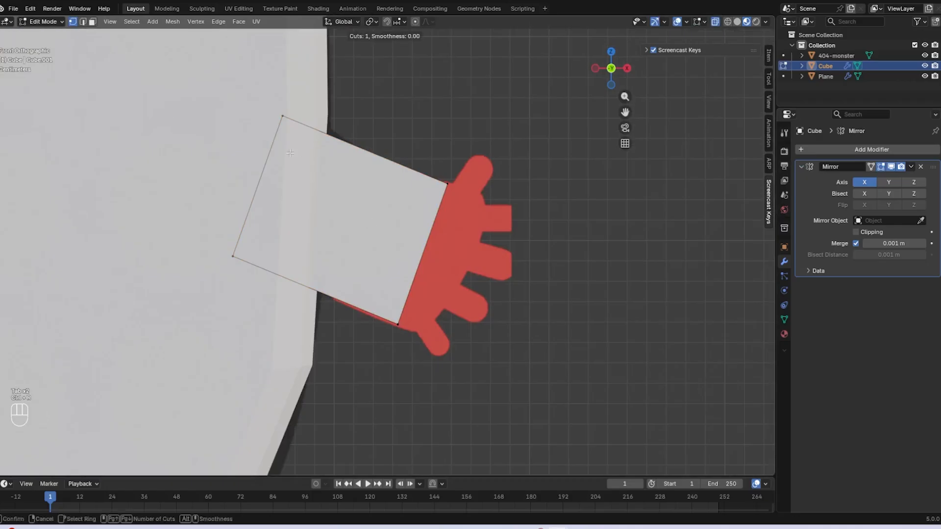
pyautogui.rightClick(286, 178)
pyautogui.hotkey('ctrl', 'r')
pyautogui.click(414, 251)
pyautogui.rightClick(414, 251)
# - Move the centre loop's hand-end vertices outward by about 0.022 m in X and -0.010 m in Z
pyautogui.press('b')
pyautogui.moveTo(467, 238); pyautogui.dragTo(408, 267)
pyautogui.press('g')
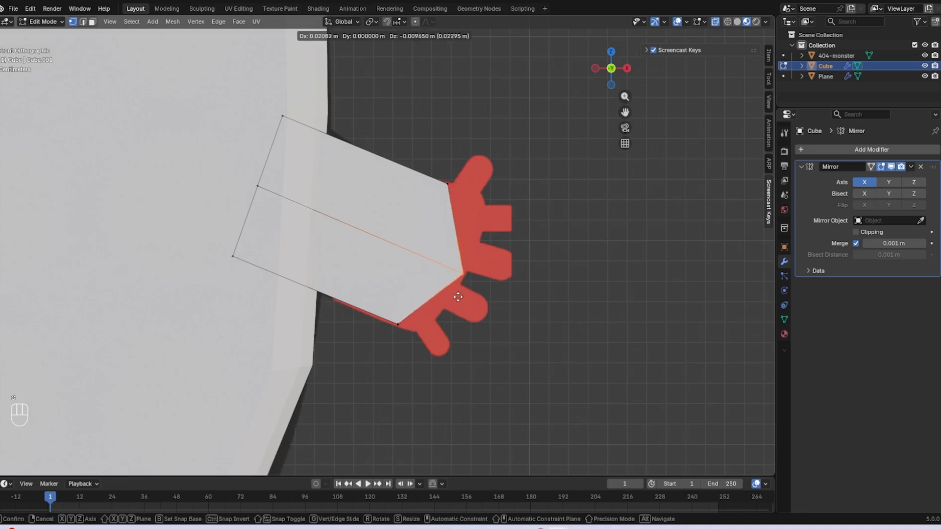
pyautogui.click(458, 297)
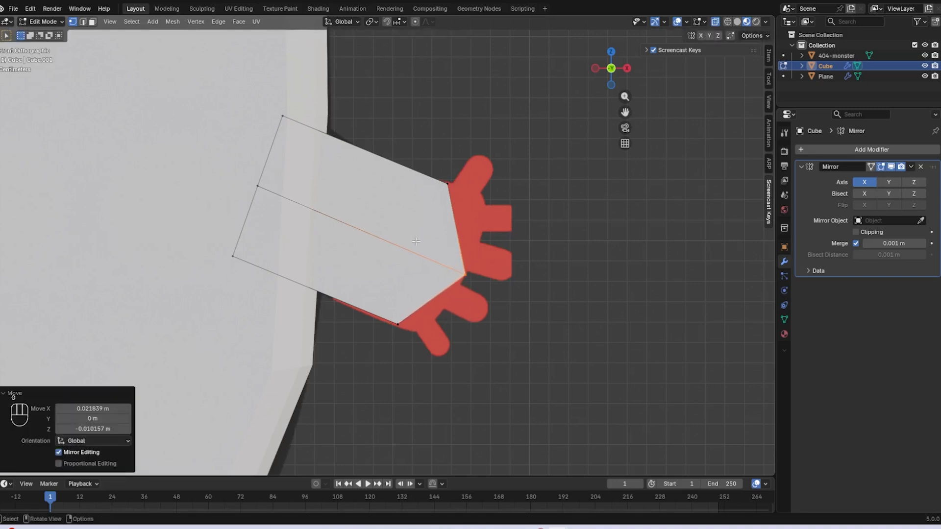
# - Add a centred lengthwise loop cut to each half of the arm, above and below the middle loop
pyautogui.click(283, 137)
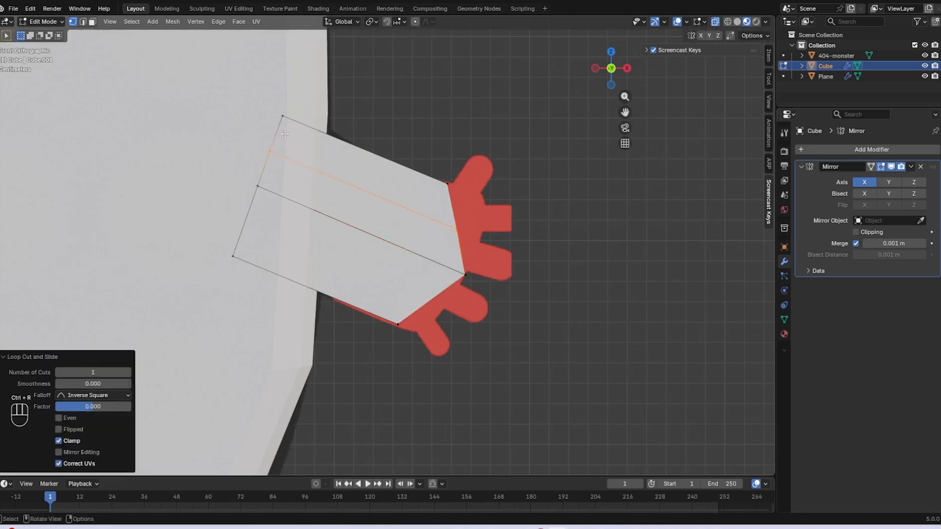
pyautogui.rightClick(247, 216)
pyautogui.click(509, 237)
pyautogui.press('b')
pyautogui.moveTo(448, 215); pyautogui.dragTo(478, 241)
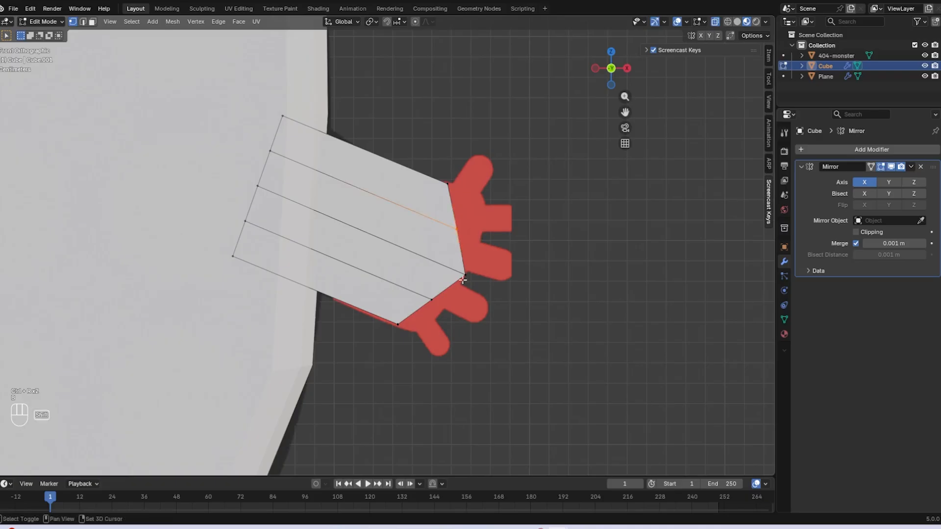
pyautogui.hotkey('shift', 'b')
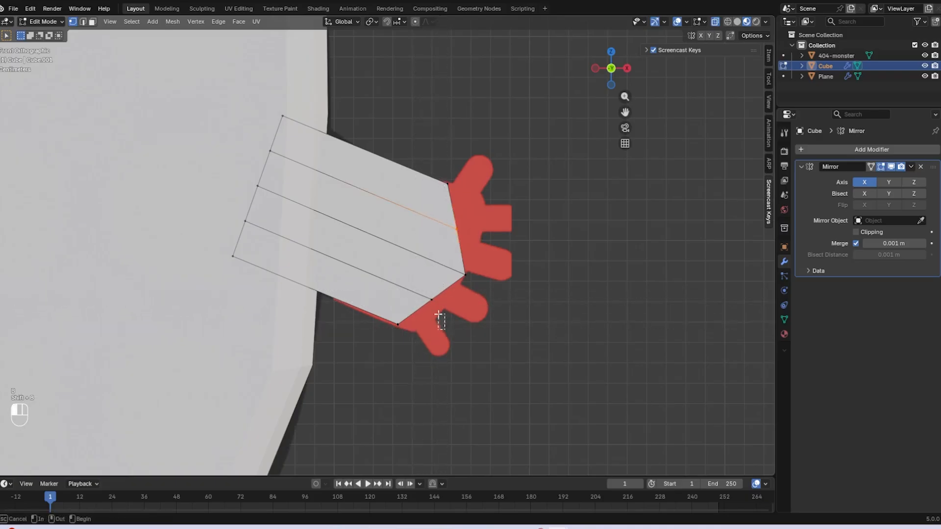
pyautogui.moveTo(438, 314); pyautogui.dragTo(422, 285)
pyautogui.scroll(-10, 422, 286)
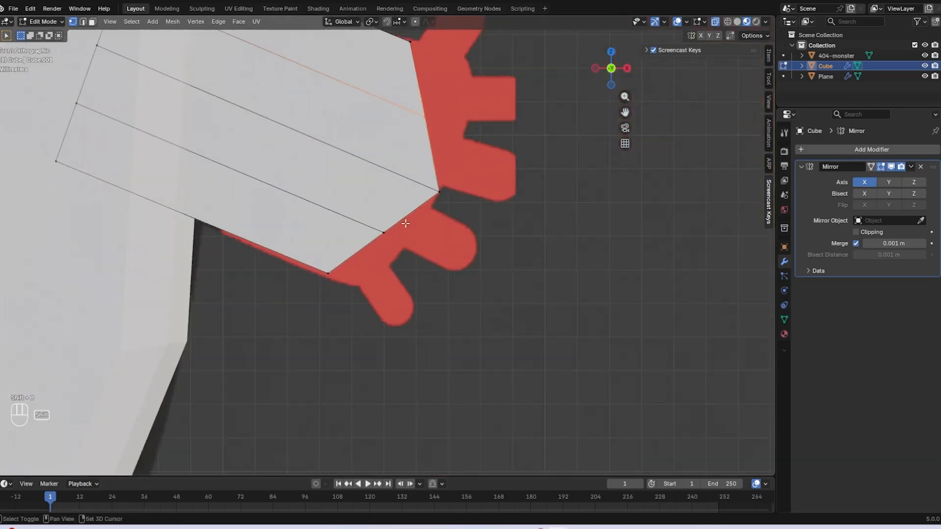
pyautogui.hotkey('shift', 'b')
pyautogui.rightClick(410, 256)
pyautogui.press('b')
pyautogui.moveTo(410, 255); pyautogui.dragTo(376, 226)
pyautogui.scroll(-1, 435, 169)
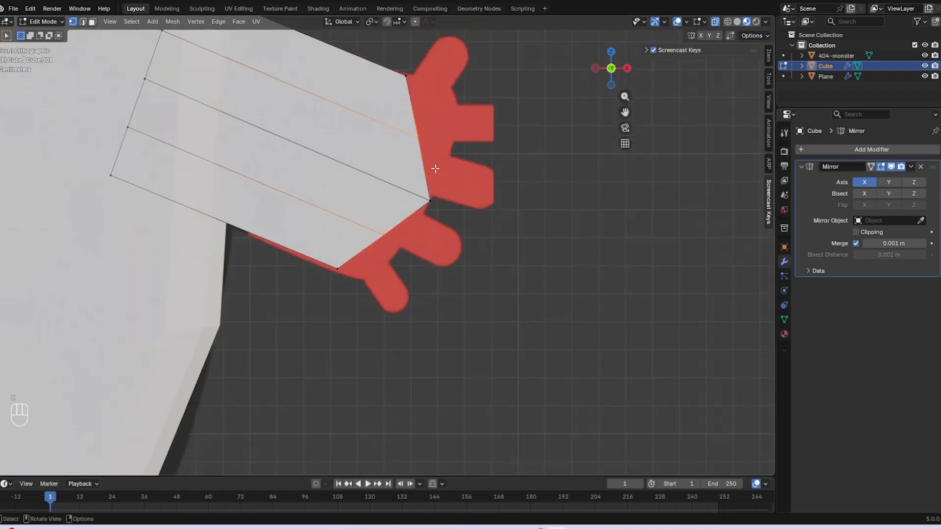
pyautogui.click(437, 224)
pyautogui.press('b')
pyautogui.moveTo(409, 254); pyautogui.dragTo(376, 226)
pyautogui.press('b')
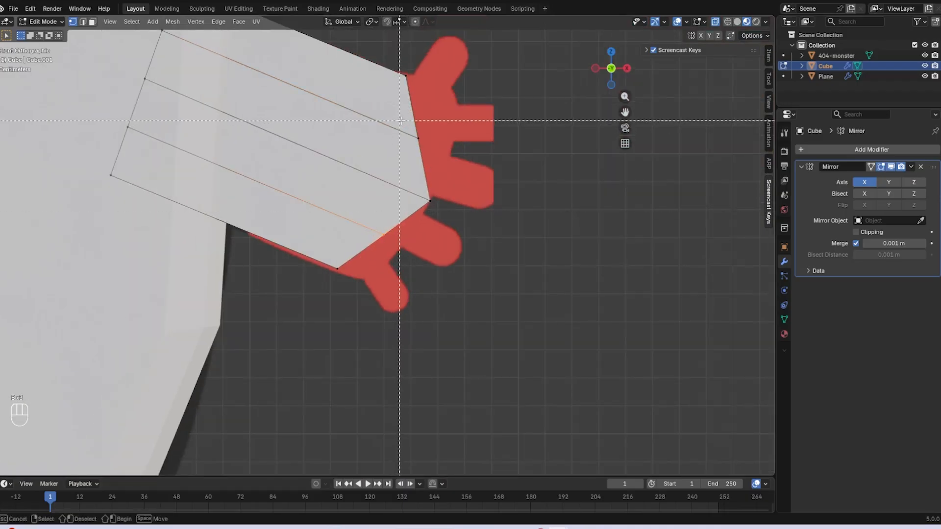
pyautogui.moveTo(410, 126); pyautogui.dragTo(468, 192)
pyautogui.press('g')
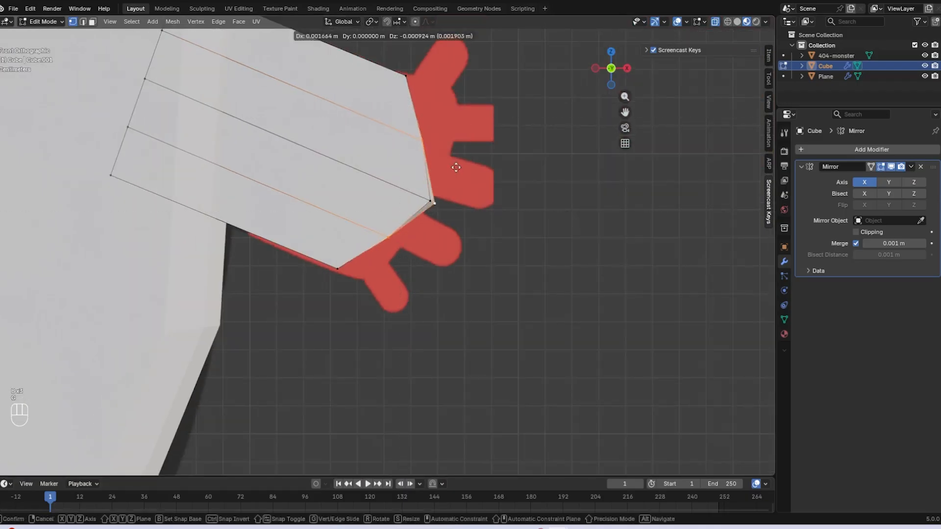
pyautogui.rightClick(457, 173)
# - Move the hand-end vertices of the two outer loops outward to round the end along the reference palm
pyautogui.press('b')
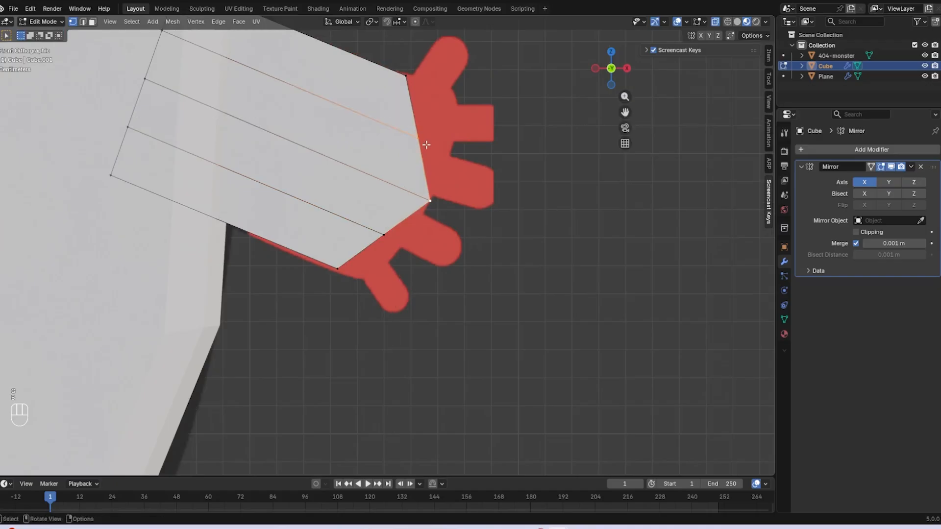
pyautogui.press('b')
pyautogui.moveTo(410, 128); pyautogui.dragTo(431, 149)
pyautogui.press('b')
pyautogui.moveTo(367, 226); pyautogui.dragTo(421, 264)
pyautogui.press('g')
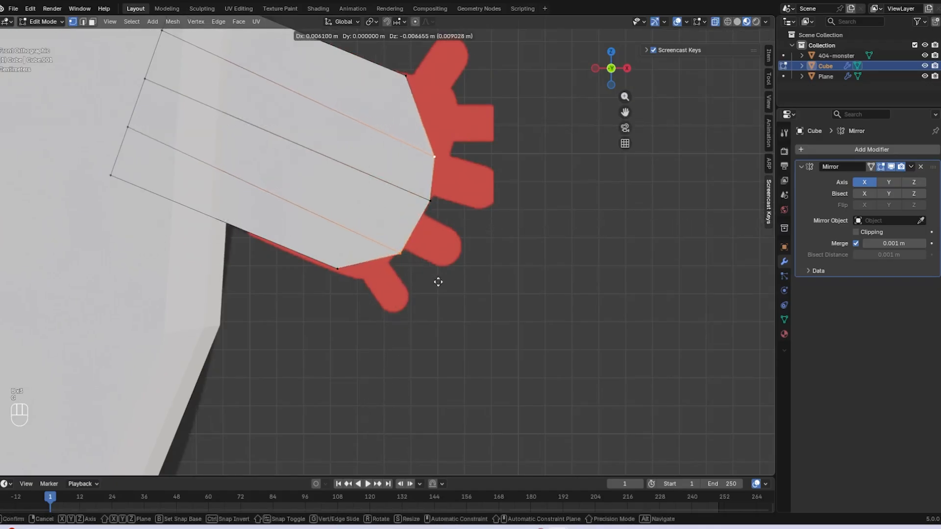
pyautogui.click(432, 284)
pyautogui.press('Tab')
pyautogui.press('Tab')
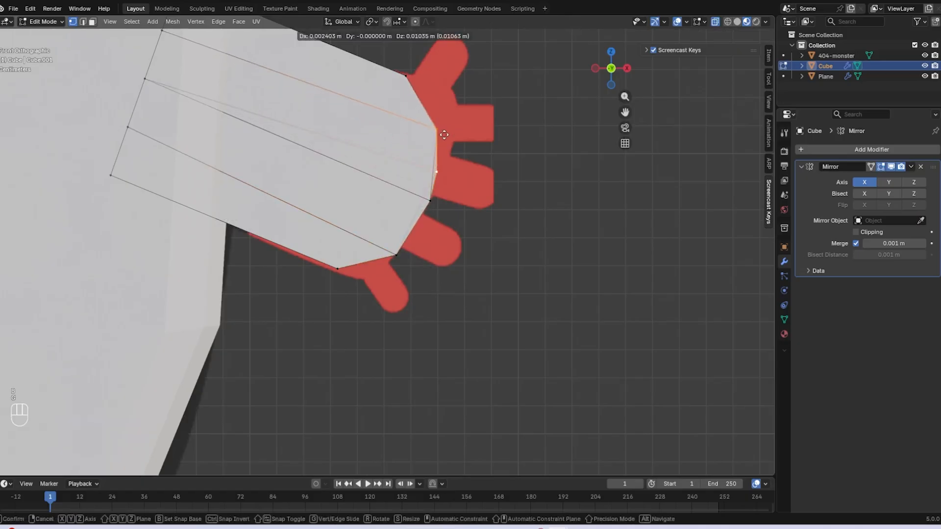
pyautogui.scroll(-3, 415, 225)
pyautogui.scroll(-3, 416, 224)
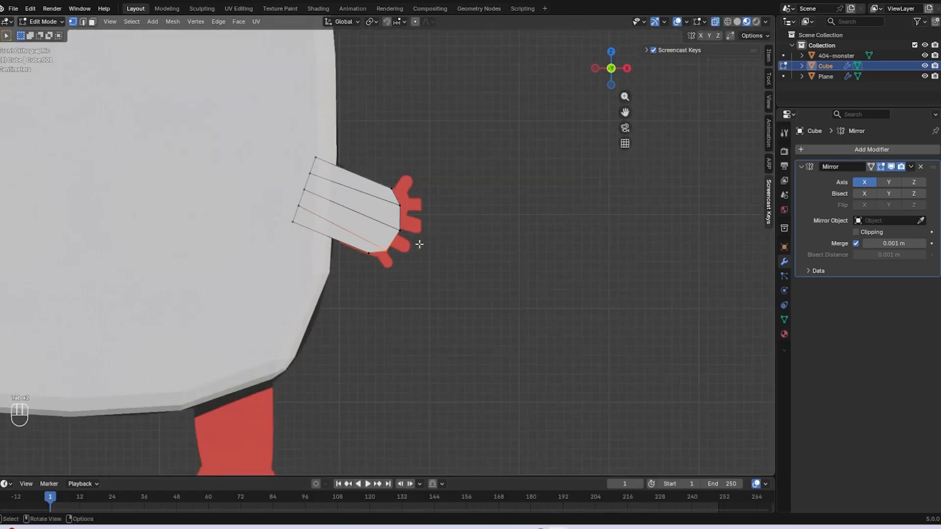
# - Switch to face selection, select the lowest face on the arm's rounded end, and turn off X-ray
pyautogui.moveTo(415, 235); pyautogui.dragTo(388, 224, button='middle')
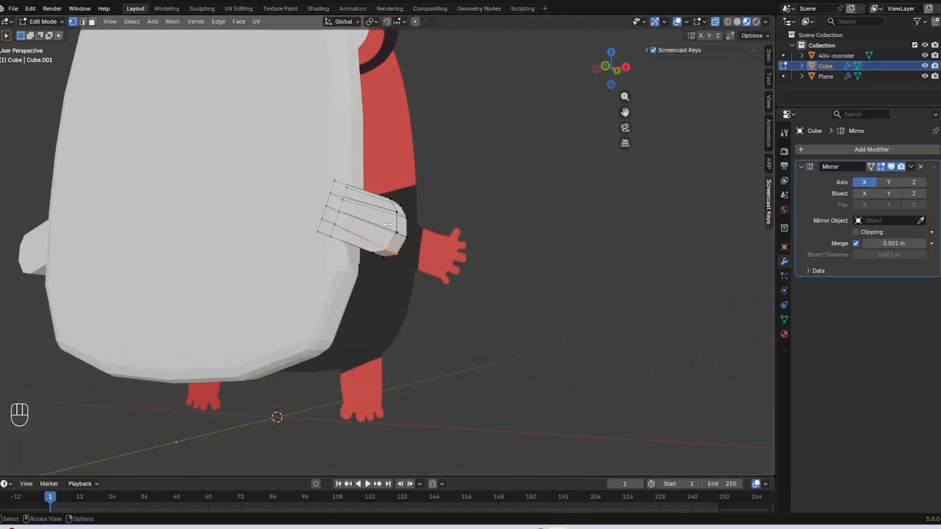
pyautogui.press('KP_1')
pyautogui.scroll(3, 340, 300)
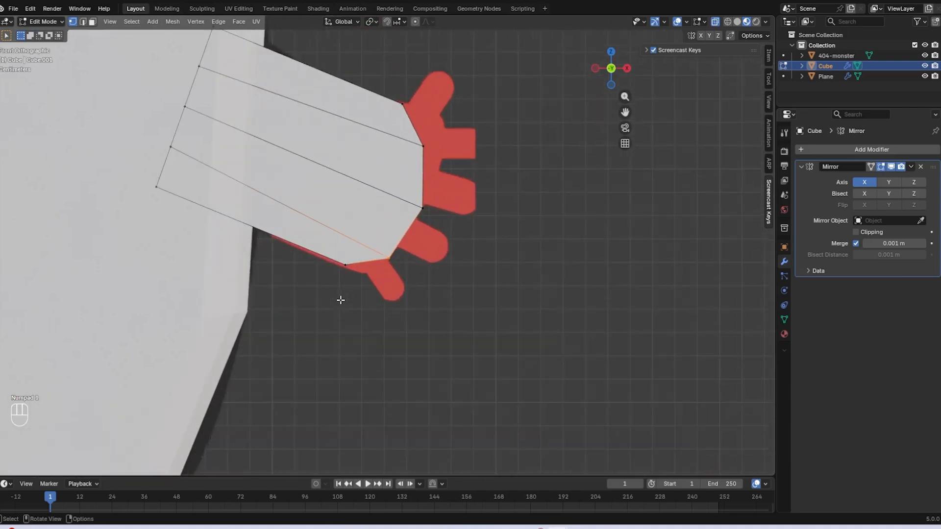
pyautogui.moveTo(340, 301); pyautogui.dragTo(413, 230, button='middle')
pyautogui.click(92, 21)
pyautogui.click(363, 287)
pyautogui.moveTo(363, 287); pyautogui.dragTo(478, 313, button='middle')
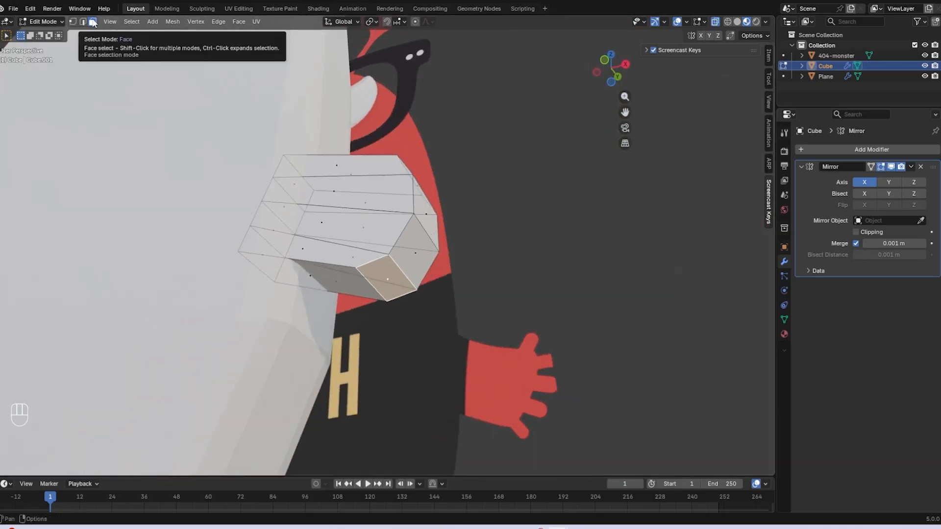
pyautogui.click(714, 23)
# - Extend the selection to all four faces on the arm's rounded hand end
pyautogui.scroll(2, 461, 273)
pyautogui.moveTo(407, 290); pyautogui.dragTo(425, 297, button='middle')
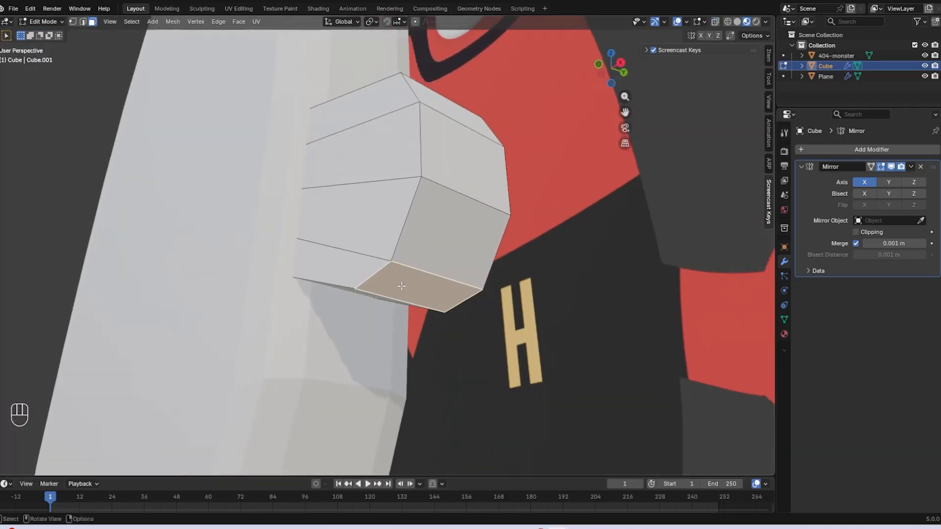
pyautogui.keyDown('shift'); pyautogui.click(425, 297); pyautogui.keyUp('shift')
pyautogui.keyDown('shift'); pyautogui.click(423, 296); pyautogui.keyUp('shift')
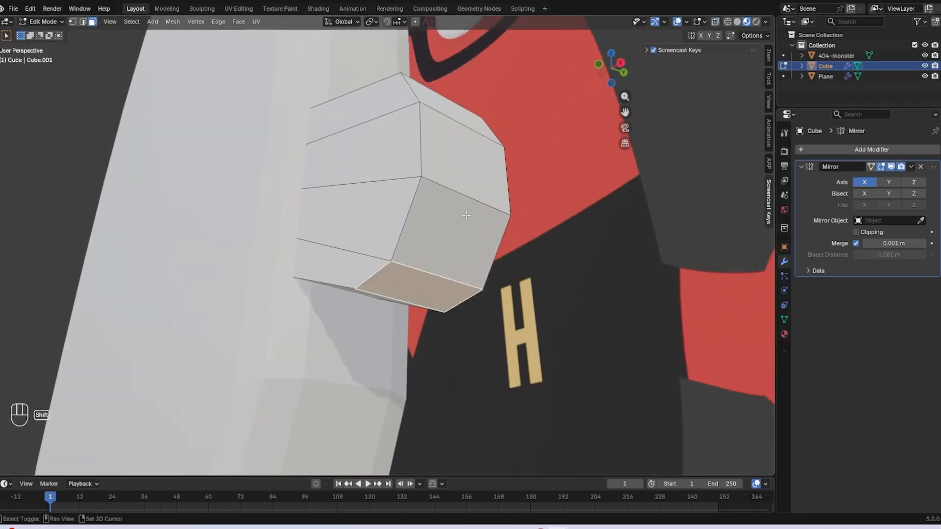
pyautogui.keyDown('shift'); pyautogui.click(458, 243); pyautogui.keyUp('shift')
pyautogui.keyDown('shift'); pyautogui.click(463, 147); pyautogui.keyUp('shift')
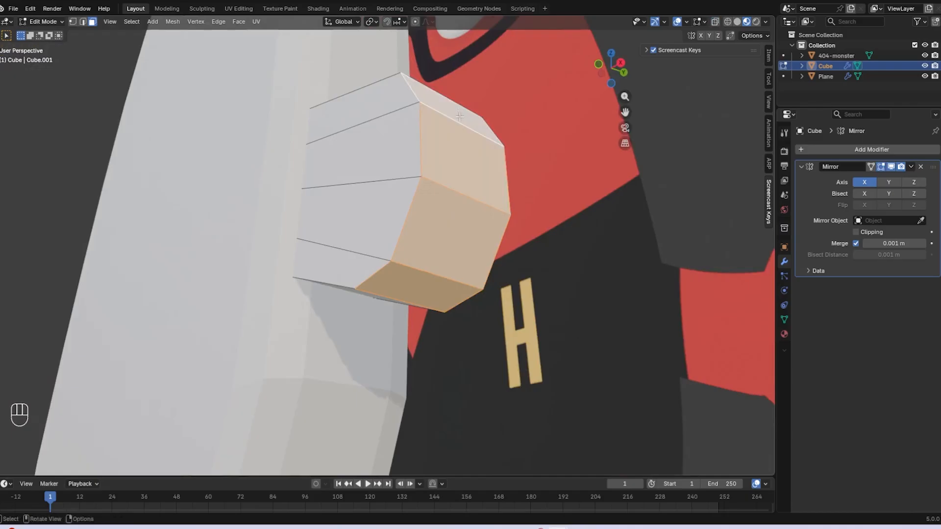
pyautogui.moveTo(463, 147); pyautogui.dragTo(467, 193, button='middle')
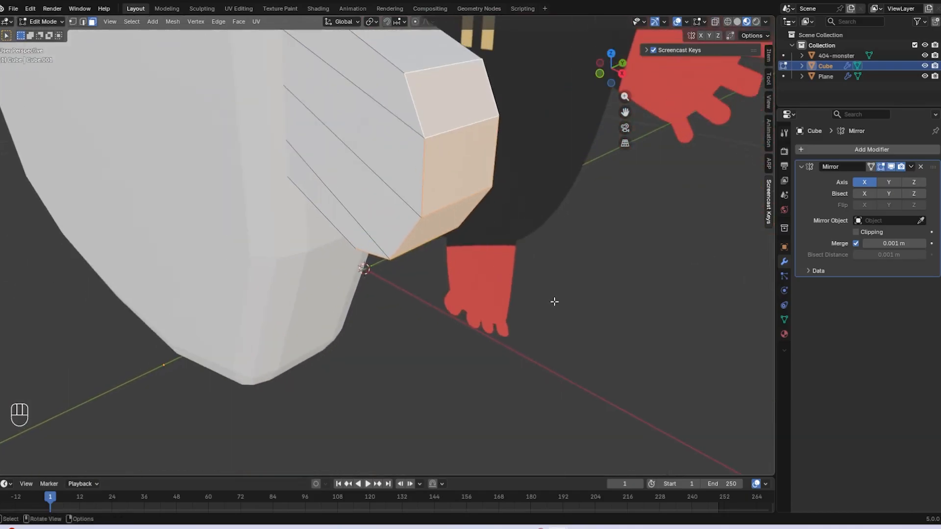
pyautogui.moveTo(552, 300); pyautogui.dragTo(430, 186, button='middle')
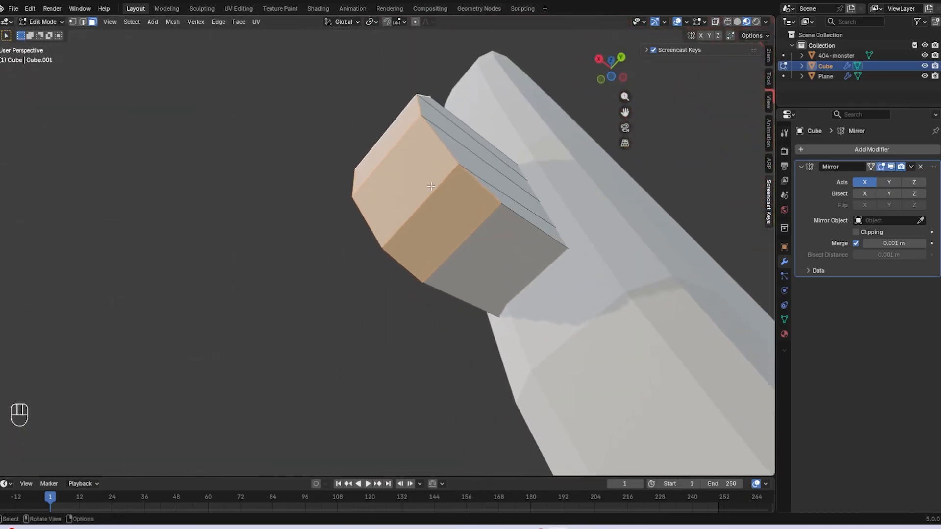
pyautogui.moveTo(516, 226); pyautogui.dragTo(313, 220, button='middle')
pyautogui.scroll(-2, 296, 200)
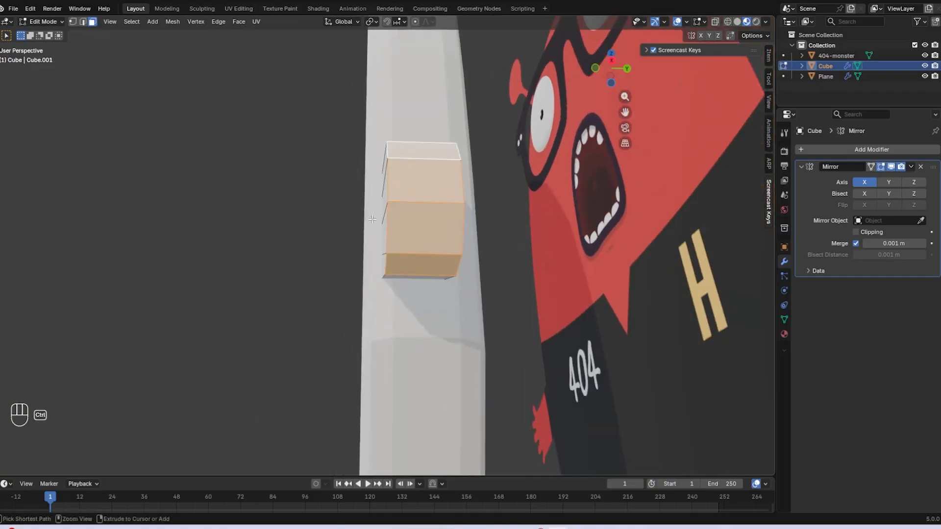
pyautogui.hotkey('ctrl', 'f')
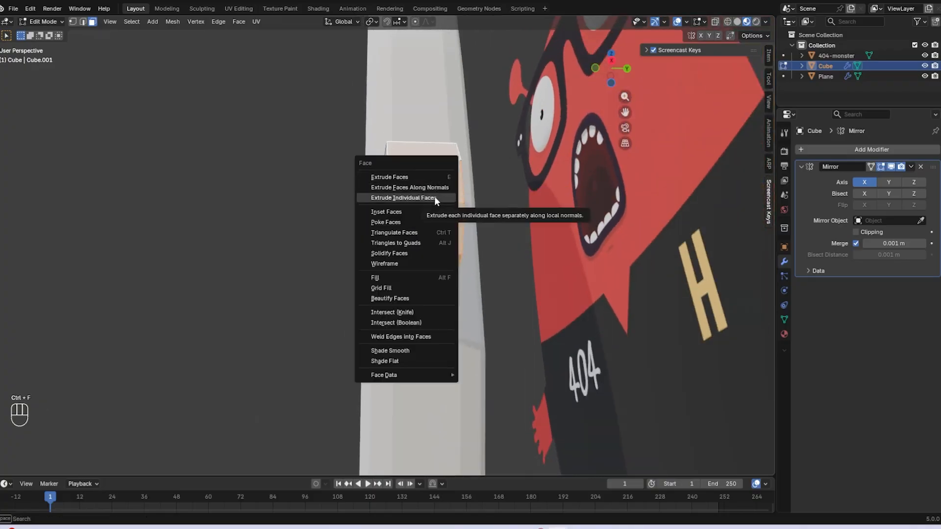
pyautogui.click(434, 196)
pyautogui.click(435, 162)
pyautogui.moveTo(433, 164); pyautogui.dragTo(538, 204, button='middle')
pyautogui.hotkey('ctrl', 'z')
pyautogui.scroll(5, 538, 204)
pyautogui.scroll(-5, 536, 190)
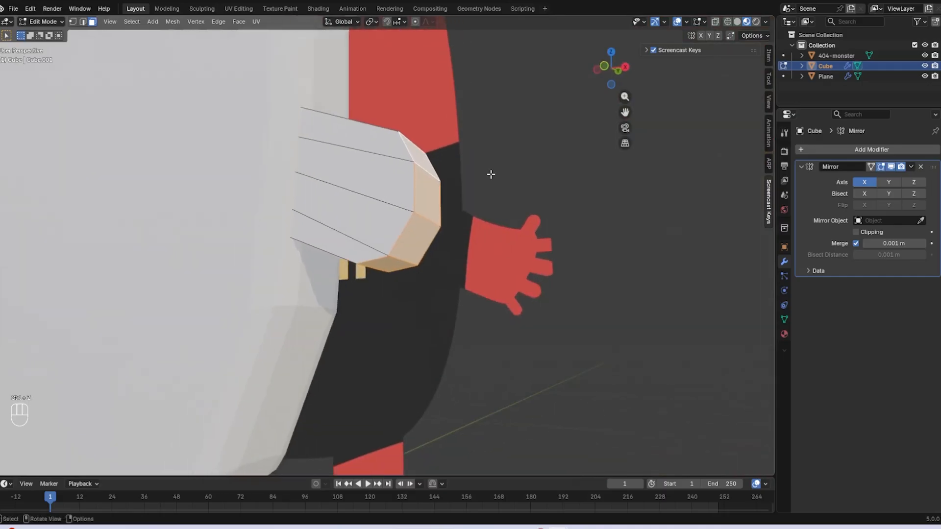
pyautogui.press('e')
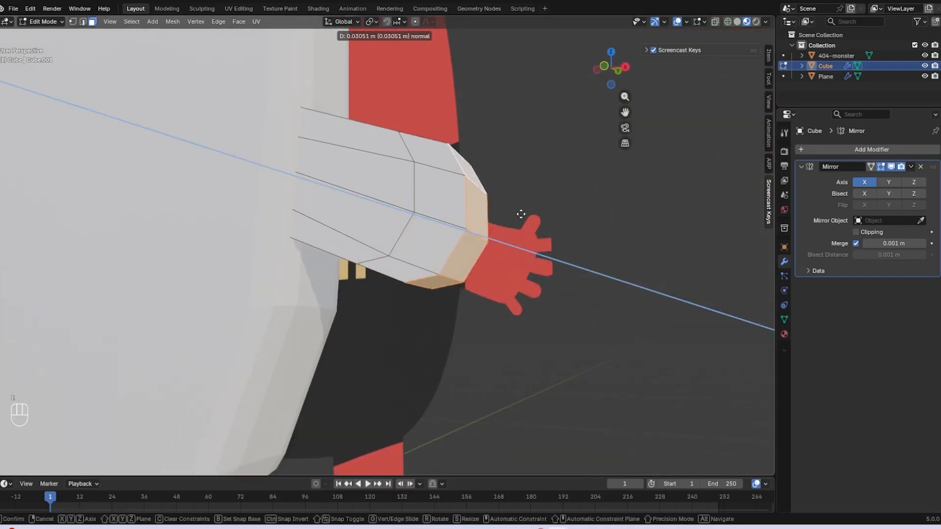
pyautogui.rightClick(520, 214)
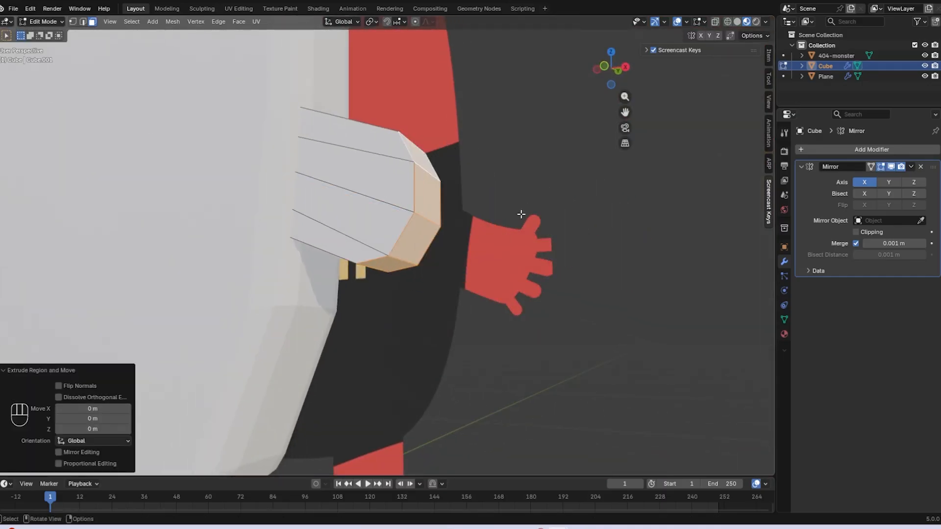
# - Extrude the four hand-end faces individually by 0.017 m to form separate finger stubs
pyautogui.hotkey('ctrl', 'f')
pyautogui.click(520, 213)
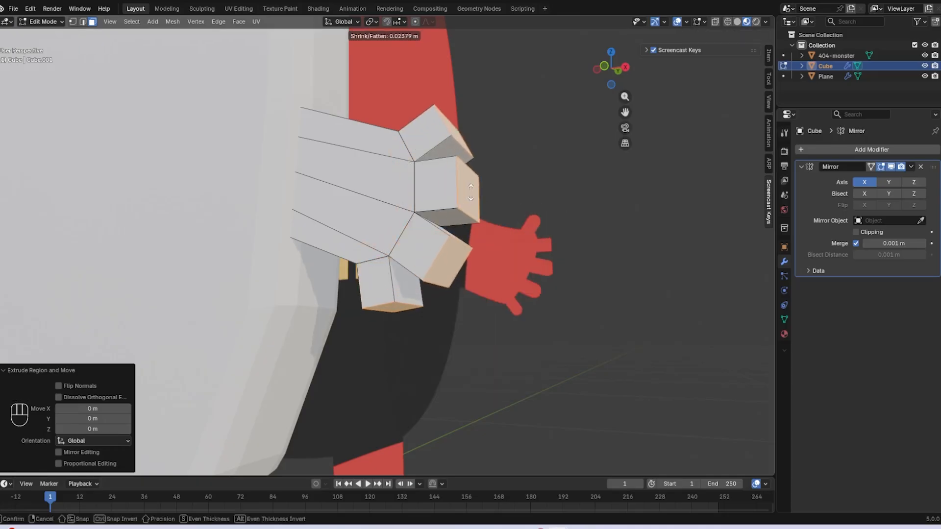
pyautogui.click(480, 198)
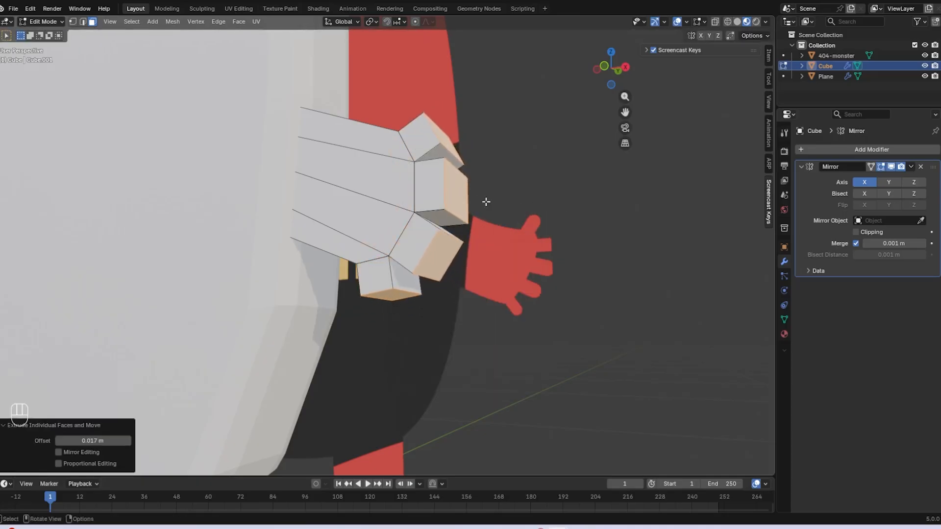
pyautogui.moveTo(486, 201); pyautogui.dragTo(566, 243, button='middle')
pyautogui.press('s')
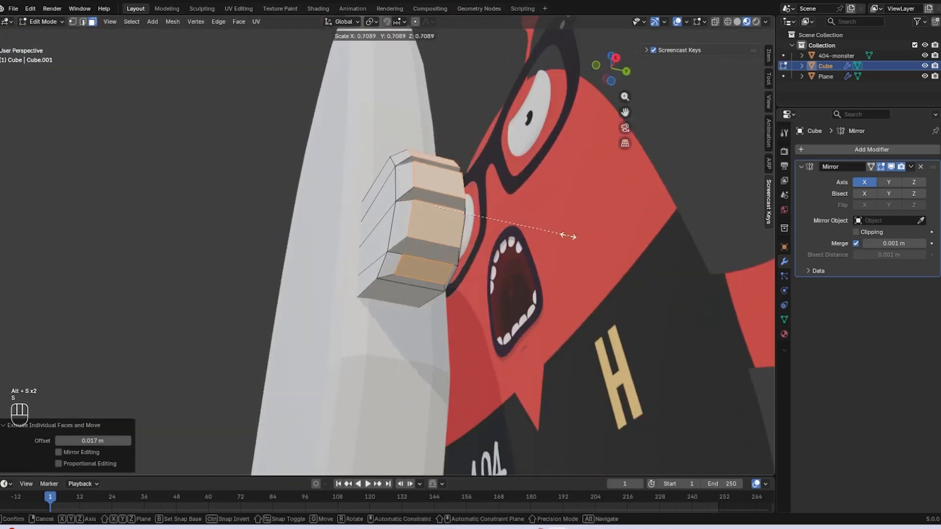
pyautogui.rightClick(509, 213)
# - Set the pivot point to Individual Origins and scale each finger's end face to 0.282 of its size
pyautogui.moveTo(436, 71); pyautogui.dragTo(400, 33, button='middle')
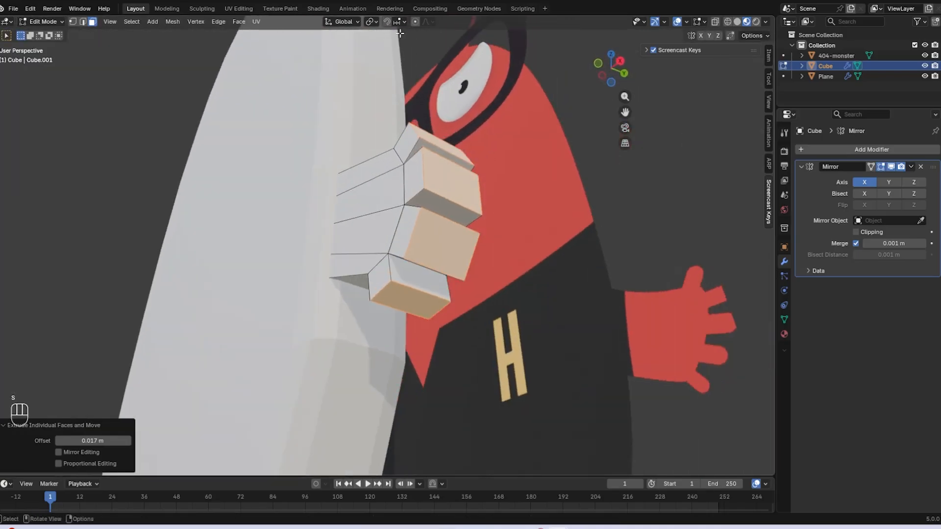
pyautogui.click(370, 22)
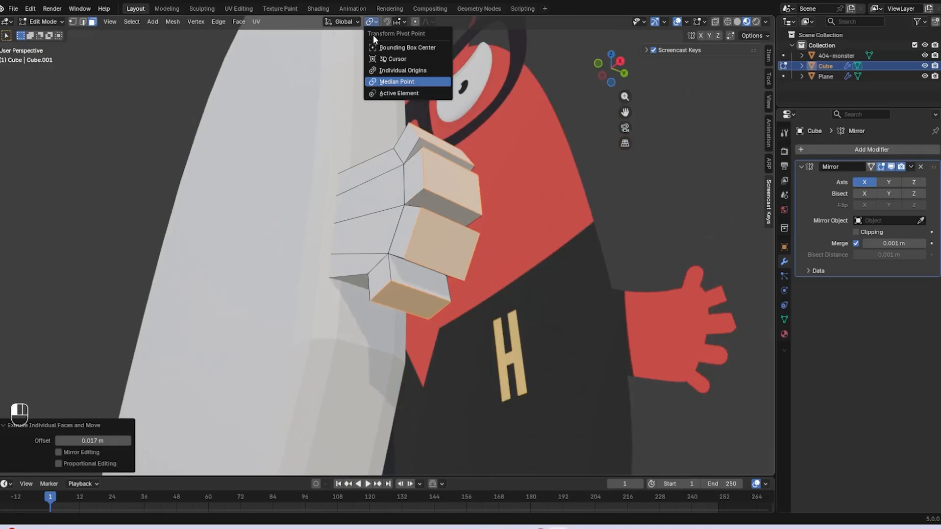
pyautogui.click(392, 70)
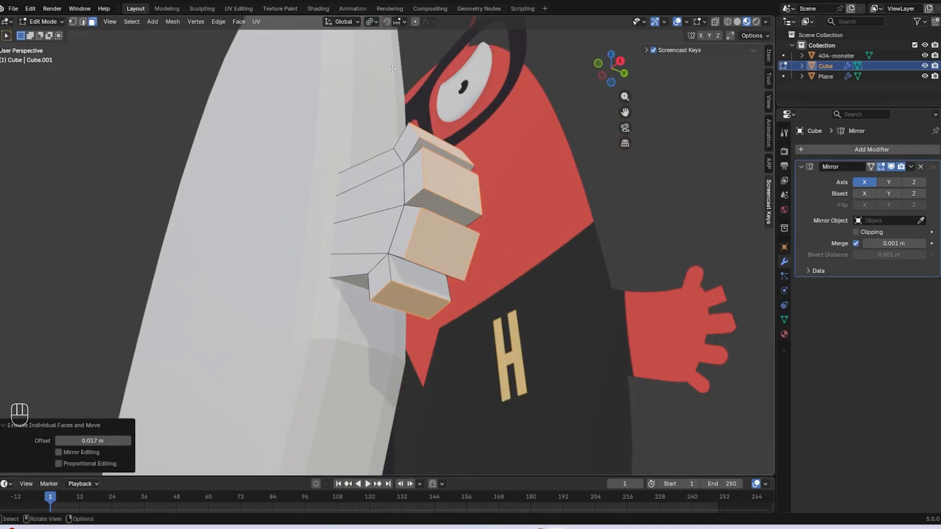
pyautogui.press('s')
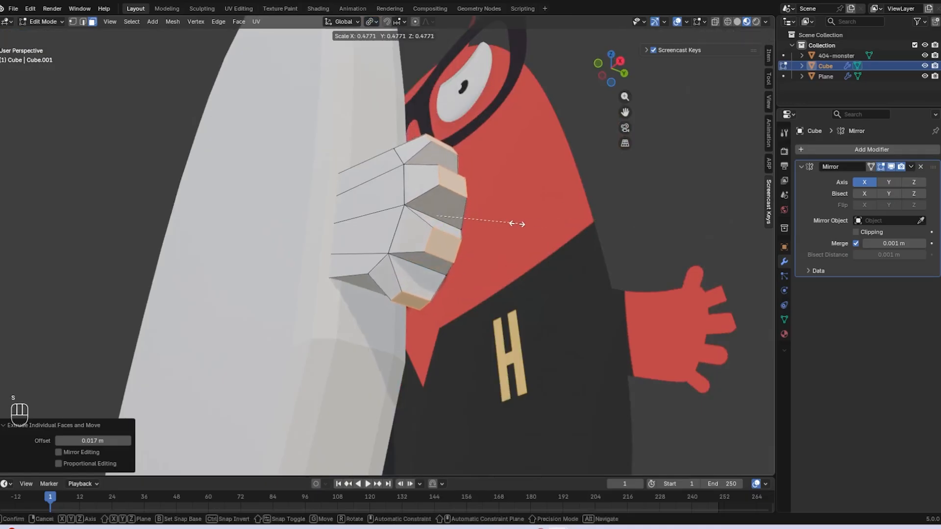
pyautogui.click(483, 225)
# - Set the pivot point back to Median Point and scale the four fingertip faces together toward their common centre
pyautogui.moveTo(483, 225); pyautogui.dragTo(439, 298, button='middle')
pyautogui.scroll(-1, 439, 299)
pyautogui.scroll(2, 439, 298)
pyautogui.click(370, 23)
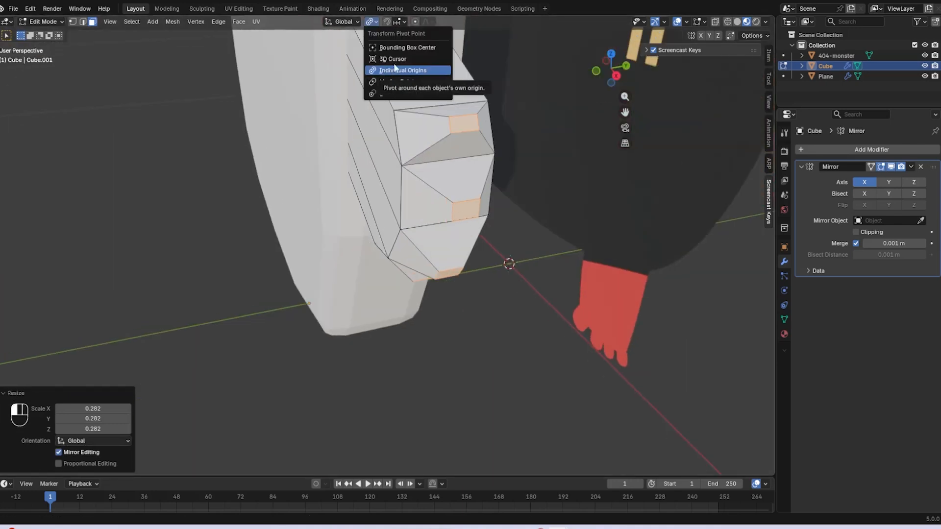
pyautogui.click(401, 83)
pyautogui.moveTo(454, 147); pyautogui.dragTo(515, 117, button='middle')
pyautogui.press('s')
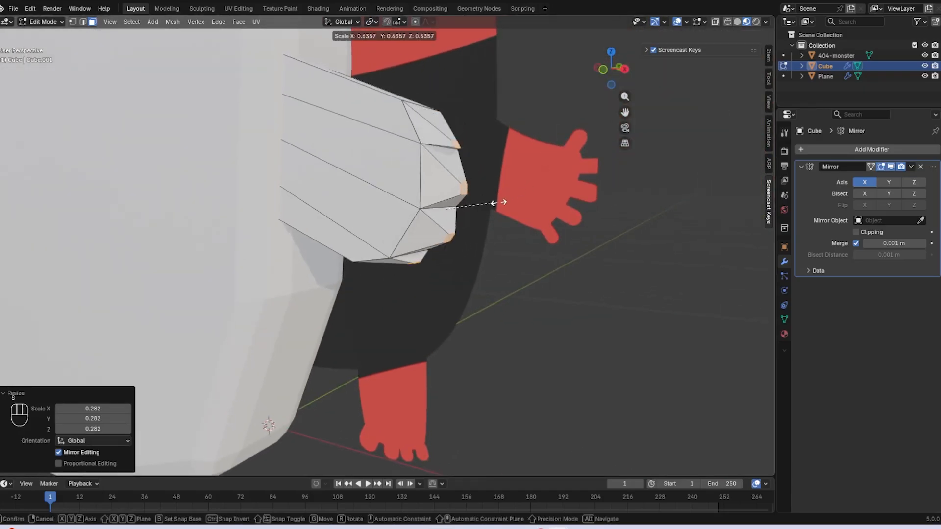
pyautogui.click(469, 215)
# - Return to Object Mode and add a Subdivision Surface modifier to the mirrored arms
pyautogui.scroll(-5, 469, 216)
pyautogui.moveTo(469, 216); pyautogui.dragTo(422, 198, button='middle')
pyautogui.press('Tab')
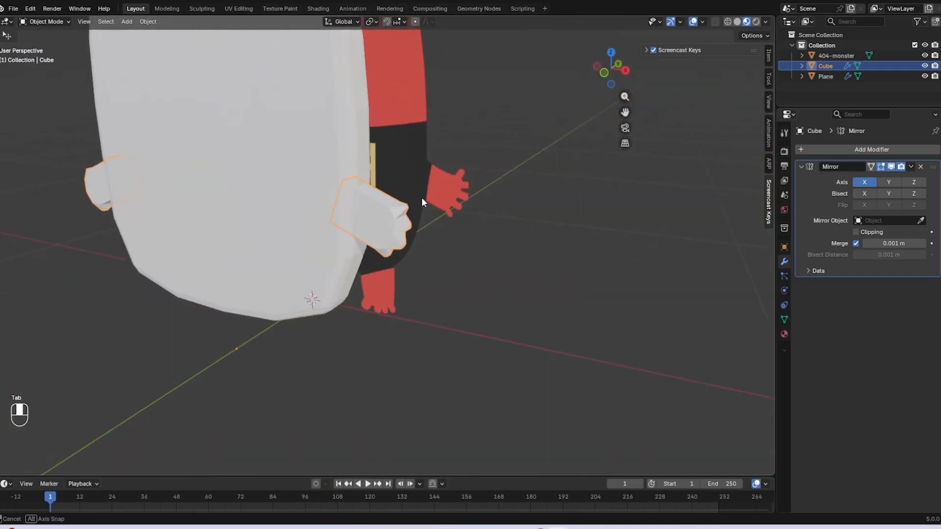
pyautogui.scroll(4, 469, 191)
pyautogui.press('KP_1')
pyautogui.scroll(6, 481, 176)
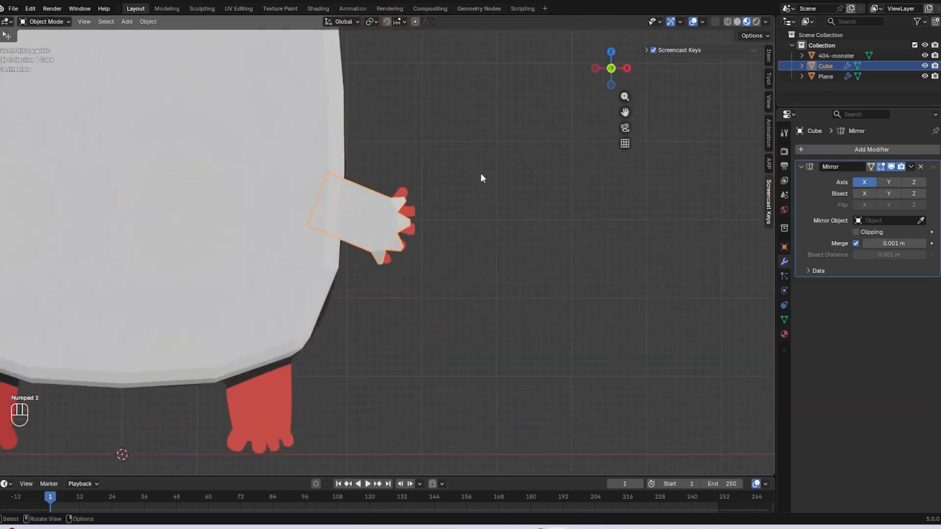
pyautogui.moveTo(481, 176); pyautogui.dragTo(455, 196, button='middle')
pyautogui.click(868, 148)
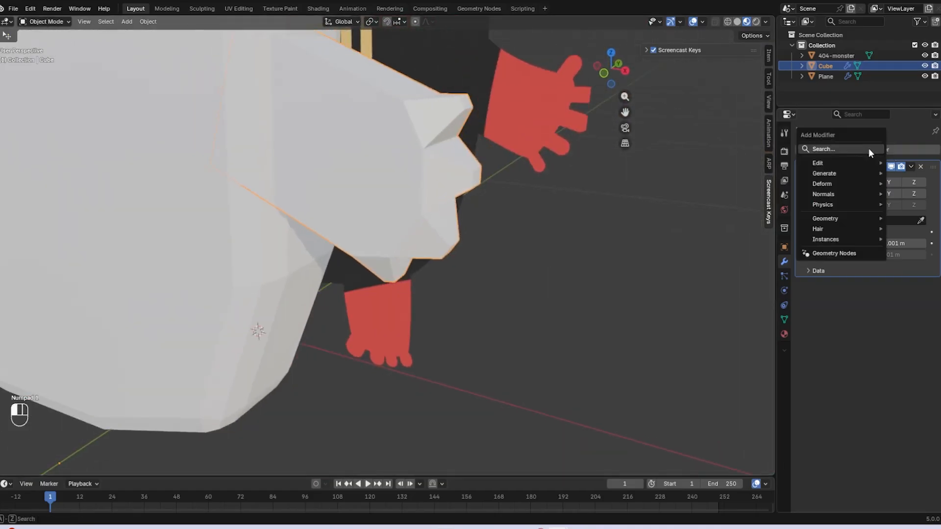
pyautogui.write('sUB')
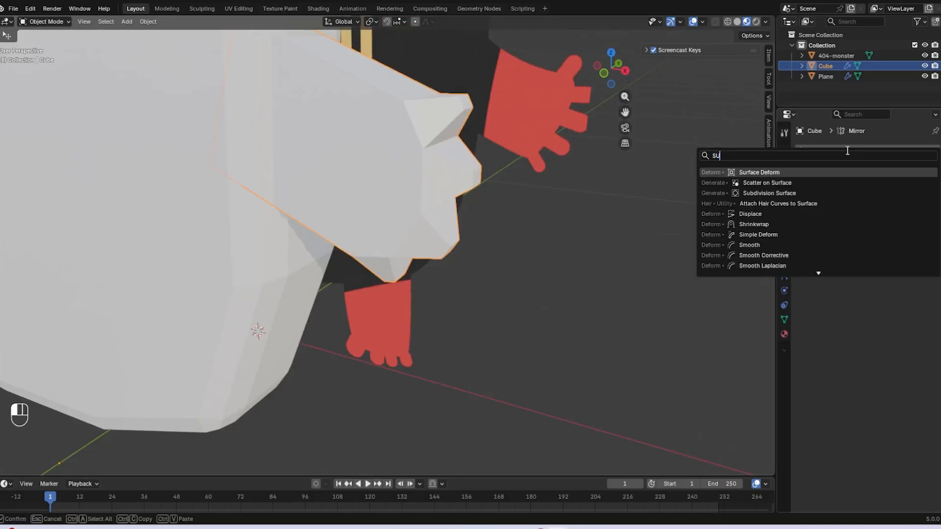
pyautogui.click(801, 172)
# - Deselect the arms, check the smoothed hand, and enter Edit Mode on the arm mesh in the front view
pyautogui.moveTo(647, 175); pyautogui.dragTo(558, 163, button='middle')
pyautogui.press('Tab')
pyautogui.press('Tab')
pyautogui.scroll(-4, 524, 161)
pyautogui.click(537, 197)
pyautogui.scroll(3, 537, 201)
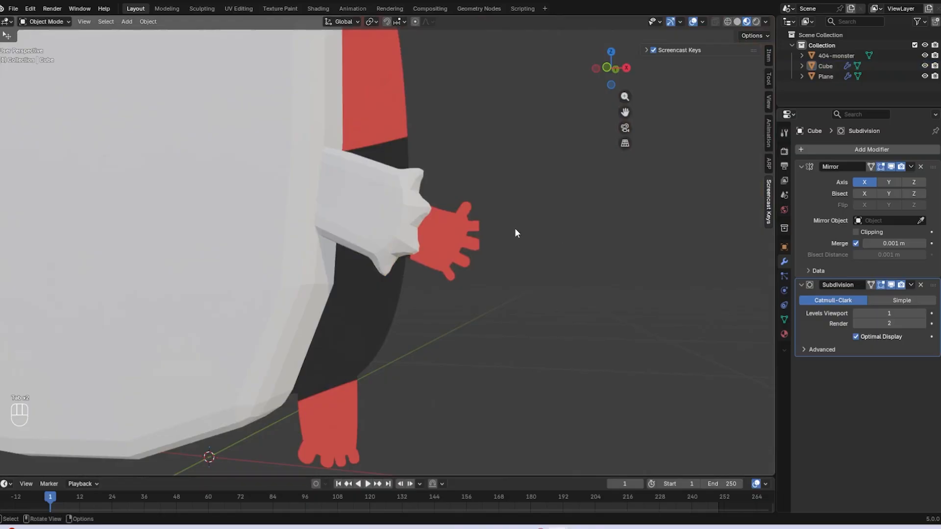
pyautogui.press('KP_1')
pyautogui.press('Tab')
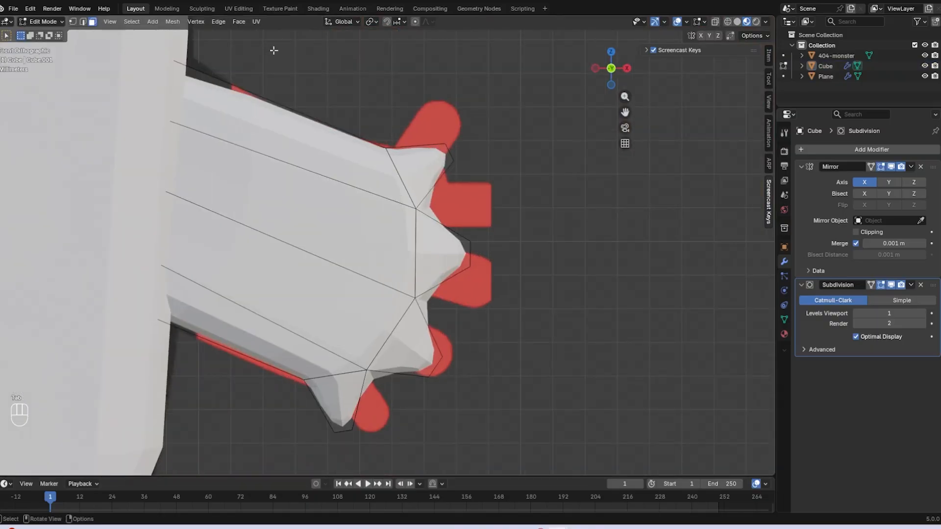
# - Delete all faces of the uppermost finger so the end of the palm is open there
pyautogui.press('KP_1')
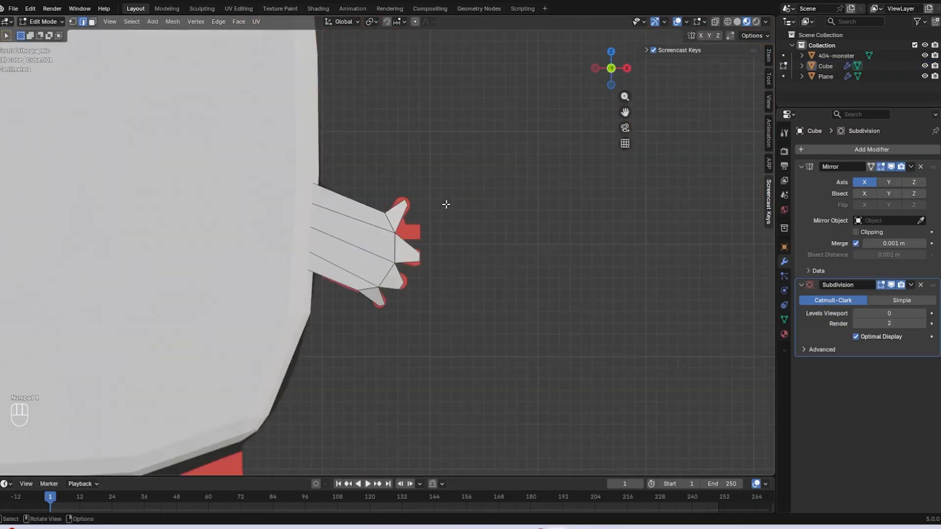
pyautogui.scroll(4, 445, 204)
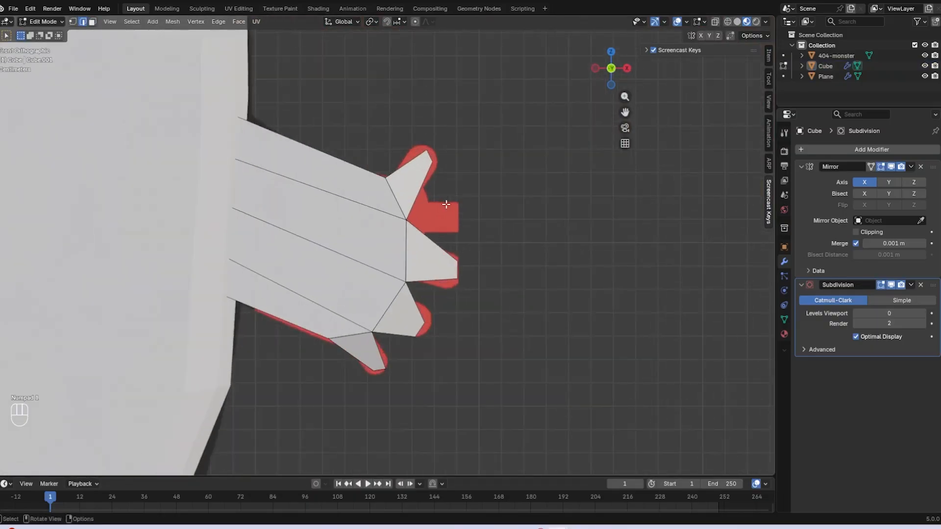
pyautogui.scroll(4, 446, 204)
pyautogui.scroll(-2, 469, 219)
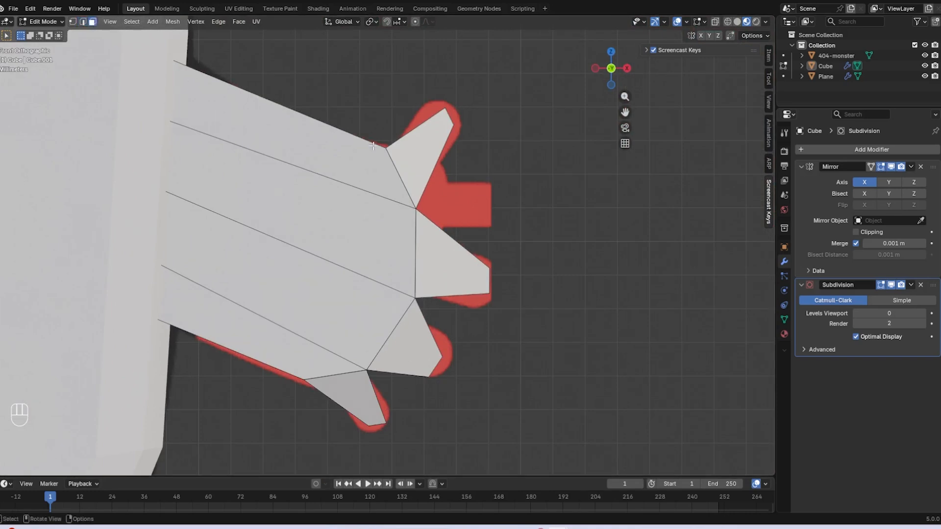
pyautogui.moveTo(372, 145); pyautogui.dragTo(407, 152, button='middle')
pyautogui.click(440, 183)
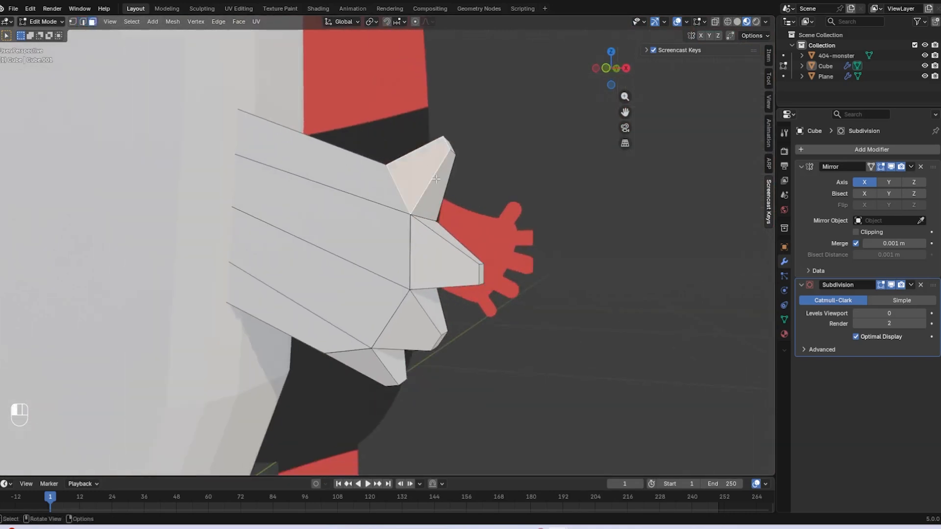
pyautogui.click(436, 179)
pyautogui.press('x')
pyautogui.click(436, 181)
pyautogui.click(434, 180)
pyautogui.press('x')
pyautogui.click(431, 179)
pyautogui.click(429, 178)
pyautogui.press('x')
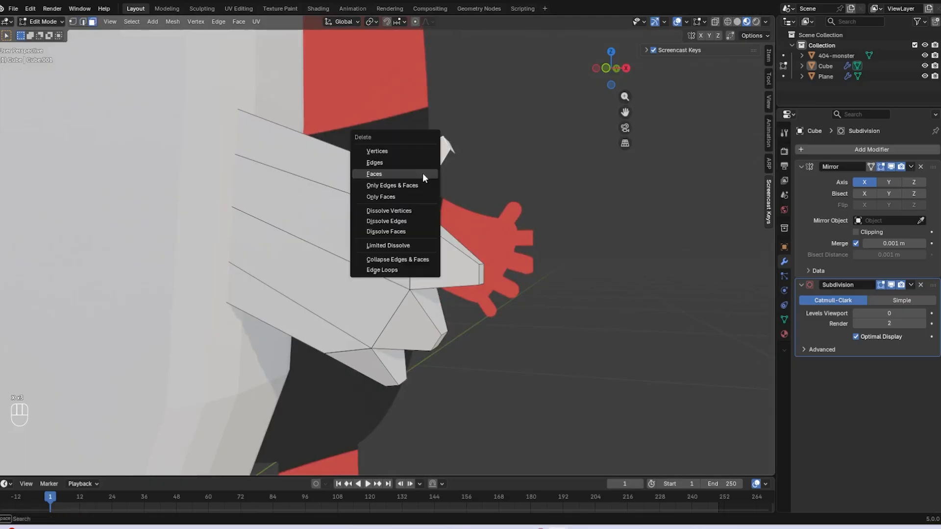
pyautogui.click(426, 175)
pyautogui.click(464, 158)
pyautogui.press('x')
pyautogui.click(467, 159)
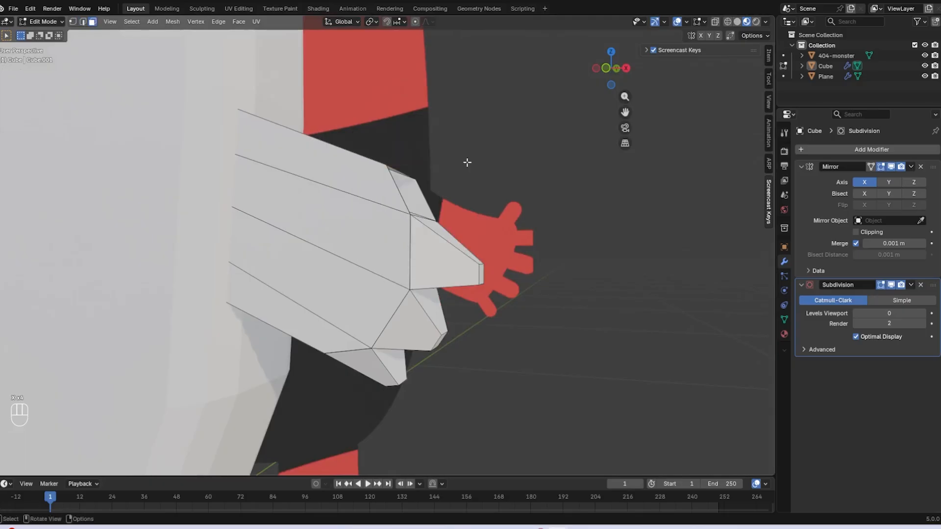
# - Add one loop cut along the arm's uppermost strip, sliding it toward the lower edge with a factor of 0.258
pyautogui.press('KP_1')
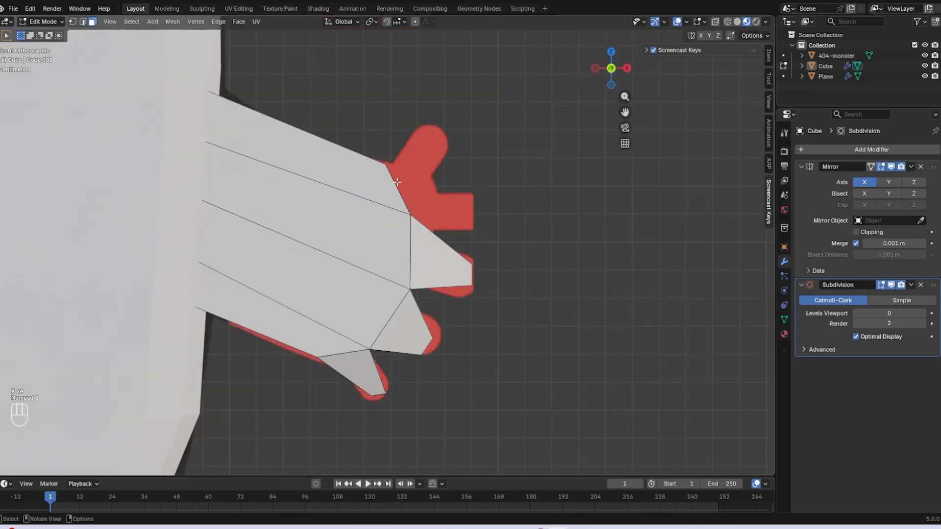
pyautogui.hotkey('ctrl', 'r')
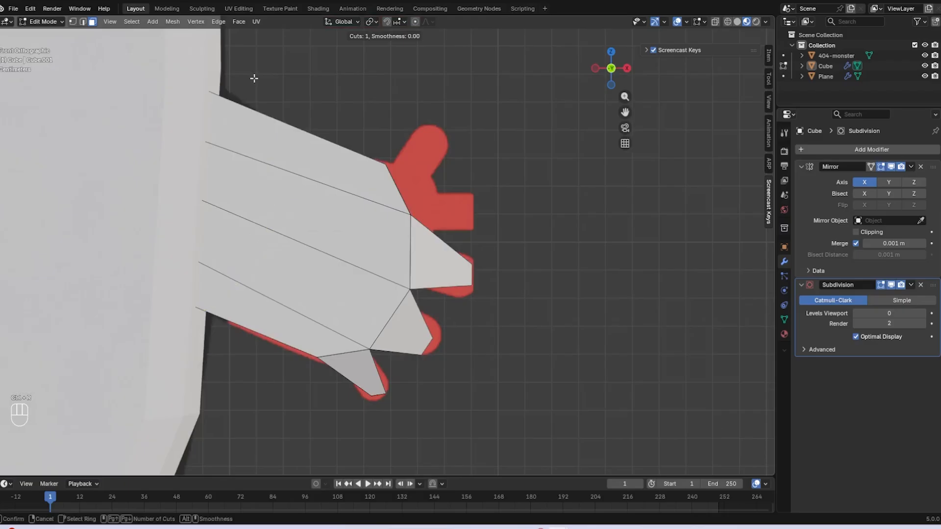
pyautogui.click(135, 101)
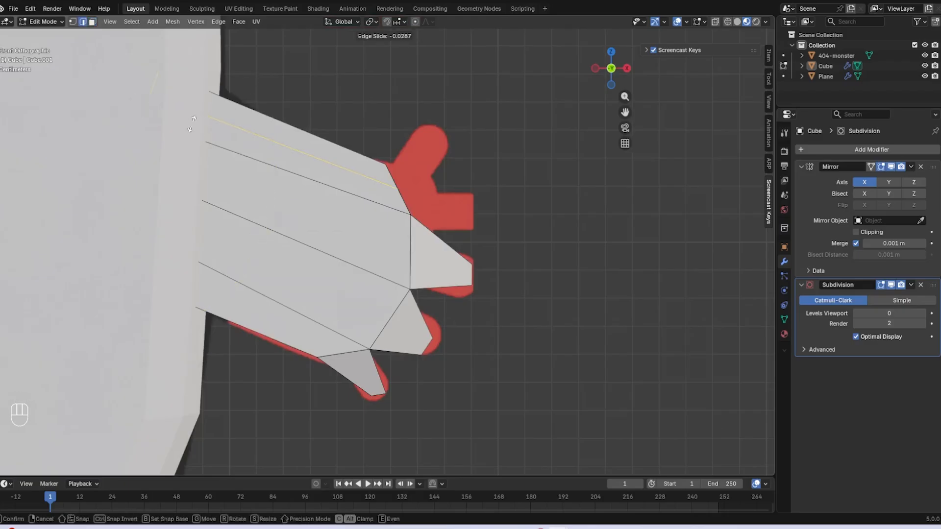
pyautogui.click(214, 139)
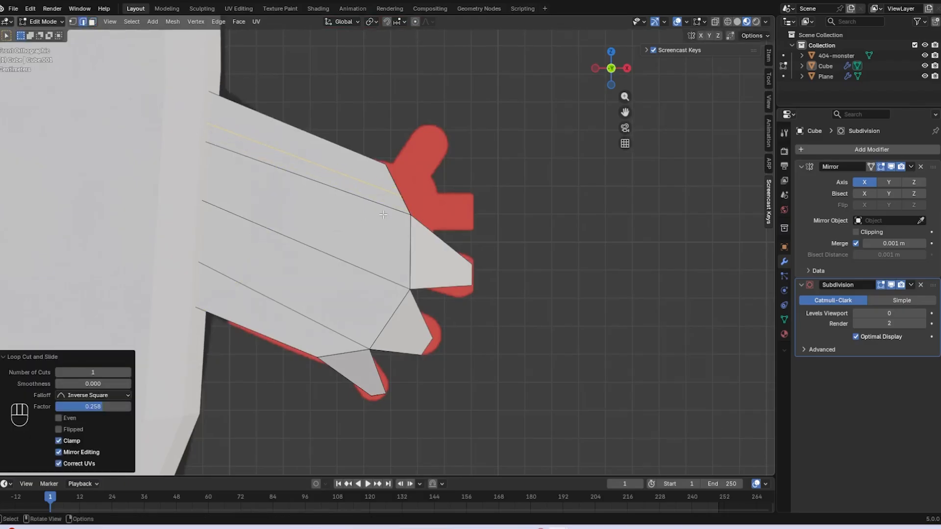
# - In vertex selection with X-ray on, move the middle finger's upper base vertices about 0.011 m down and outward to widen the upper opening
pyautogui.click(77, 23)
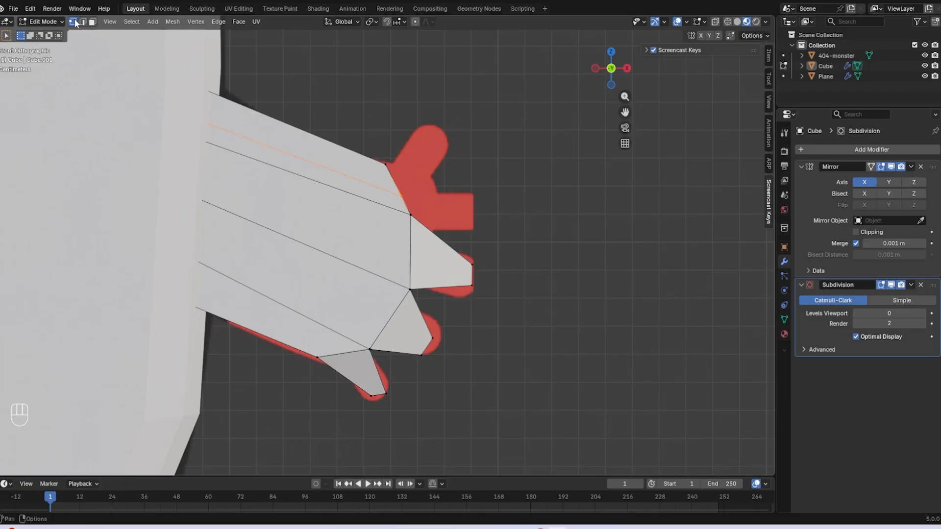
pyautogui.press('b')
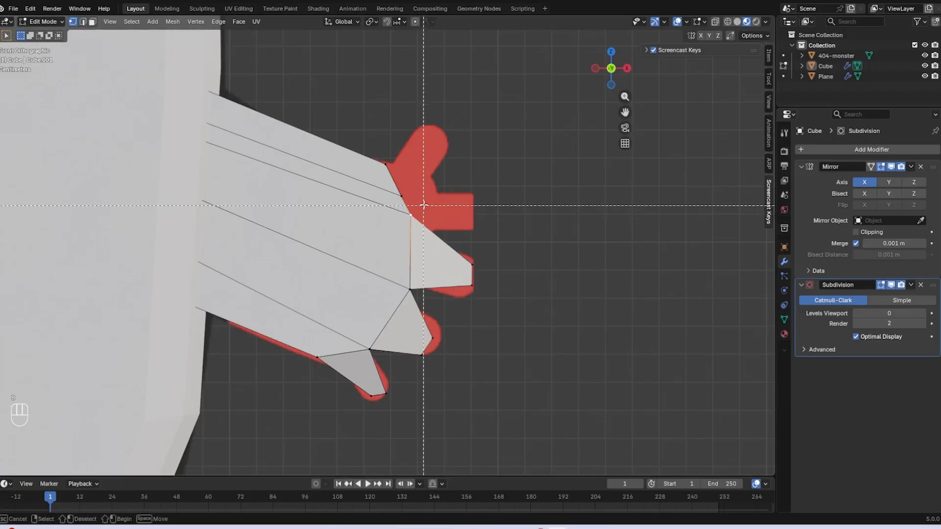
pyautogui.moveTo(424, 205); pyautogui.dragTo(403, 223)
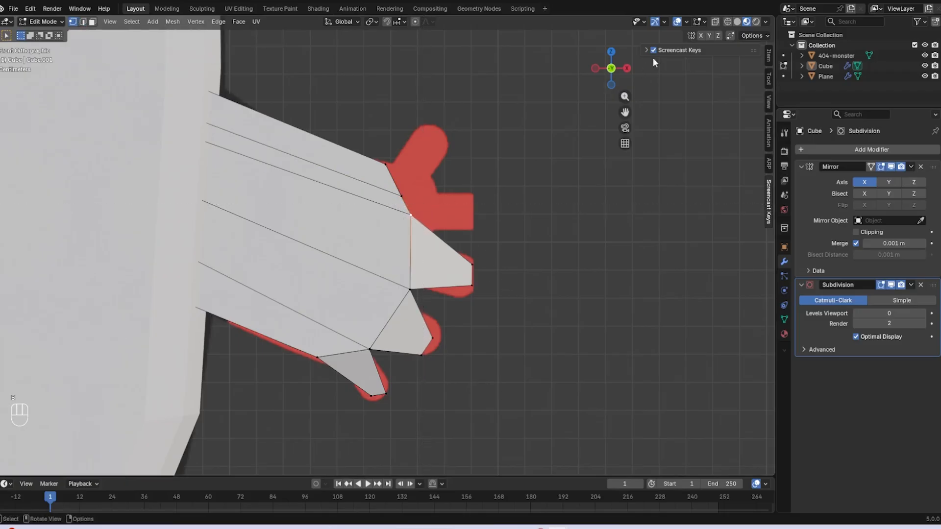
pyautogui.click(718, 23)
pyautogui.press('b')
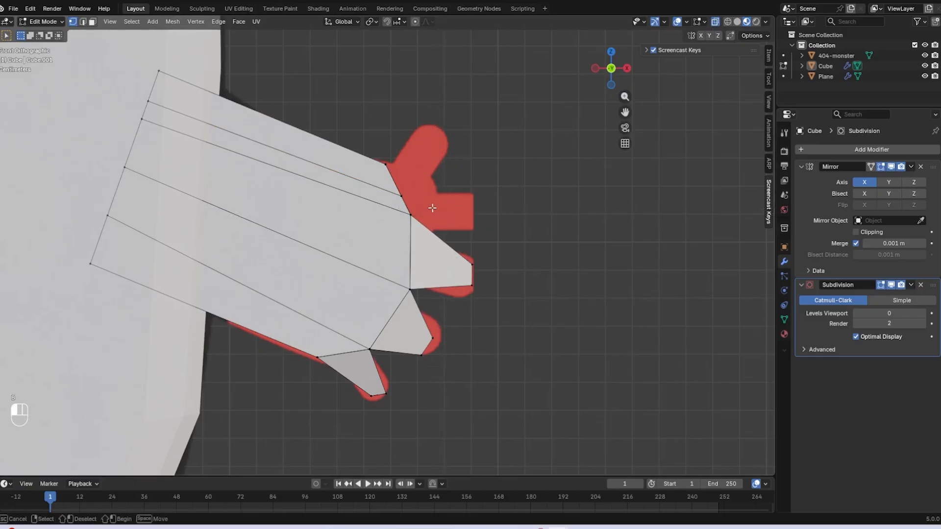
pyautogui.moveTo(402, 217); pyautogui.dragTo(400, 217)
pyautogui.press('g')
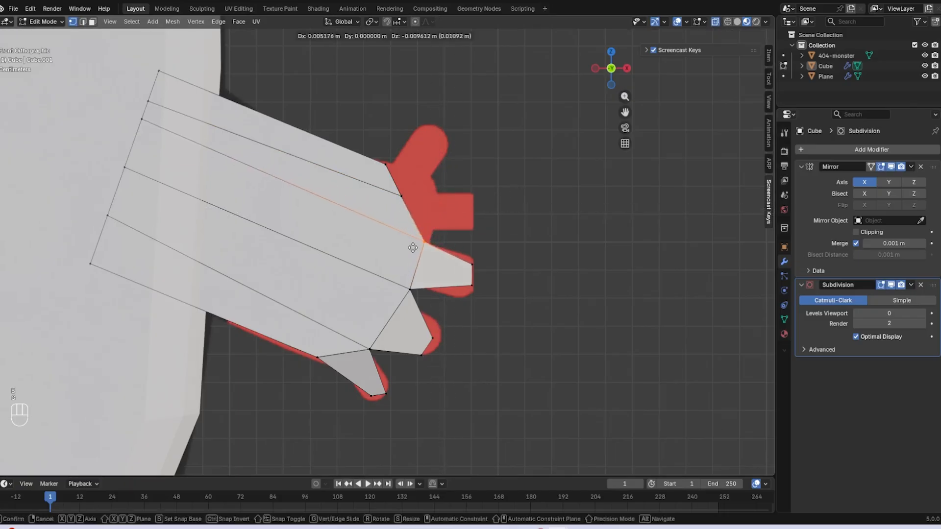
pyautogui.click(413, 248)
# - Switch to edge selection and select the front edge of the opening left by the removed uppermost finger
pyautogui.moveTo(449, 217); pyautogui.dragTo(394, 188, button='middle')
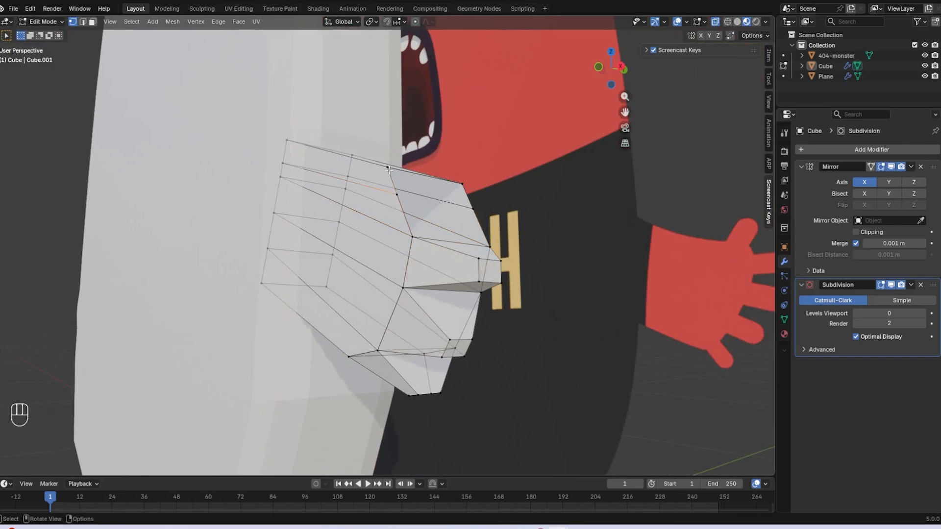
pyautogui.click(82, 21)
pyautogui.scroll(2, 370, 194)
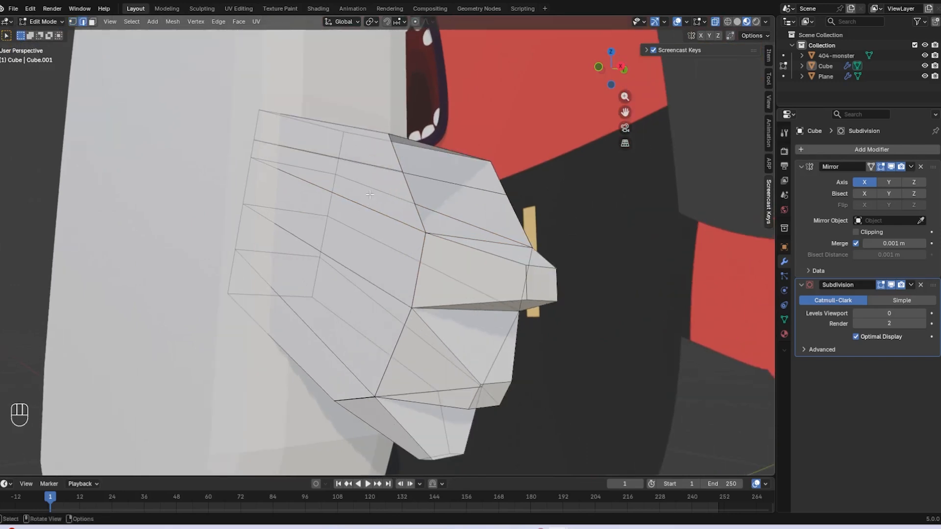
pyautogui.moveTo(399, 152); pyautogui.dragTo(453, 177, button='middle')
pyautogui.click(404, 152)
pyautogui.scroll(2, 417, 154)
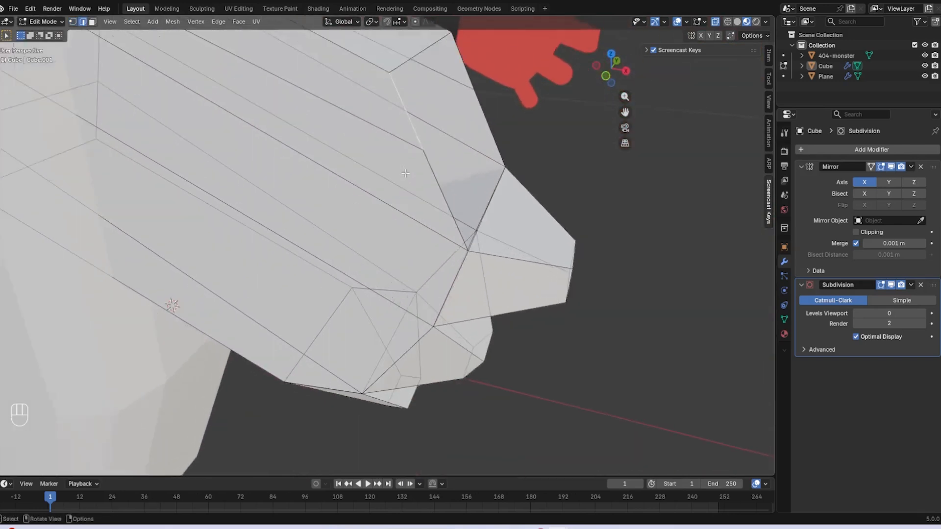
pyautogui.click(426, 158)
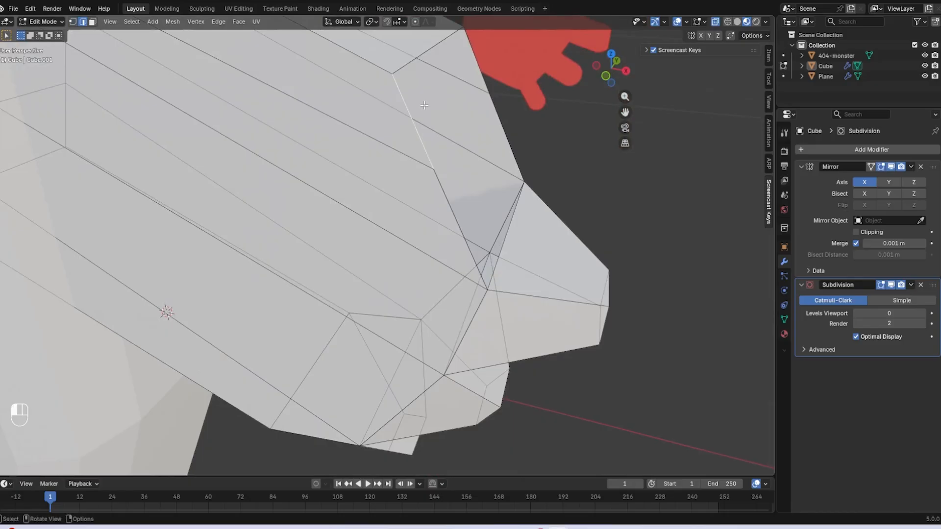
pyautogui.moveTo(390, 139); pyautogui.dragTo(473, 240, button='middle')
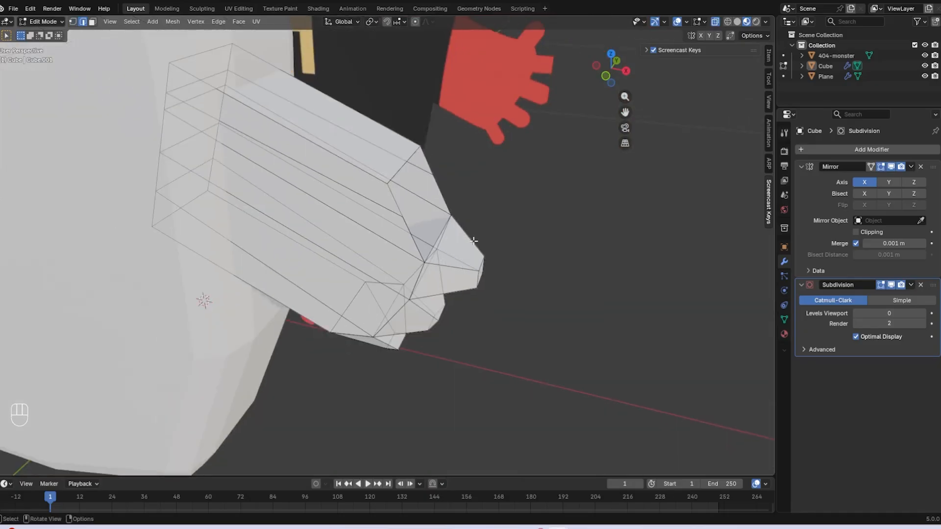
# - Select the whole arm mesh and merge its overlapping vertices by distance at 0.0001 m
pyautogui.press('a')
pyautogui.scroll(1, 387, 244)
pyautogui.click(172, 22)
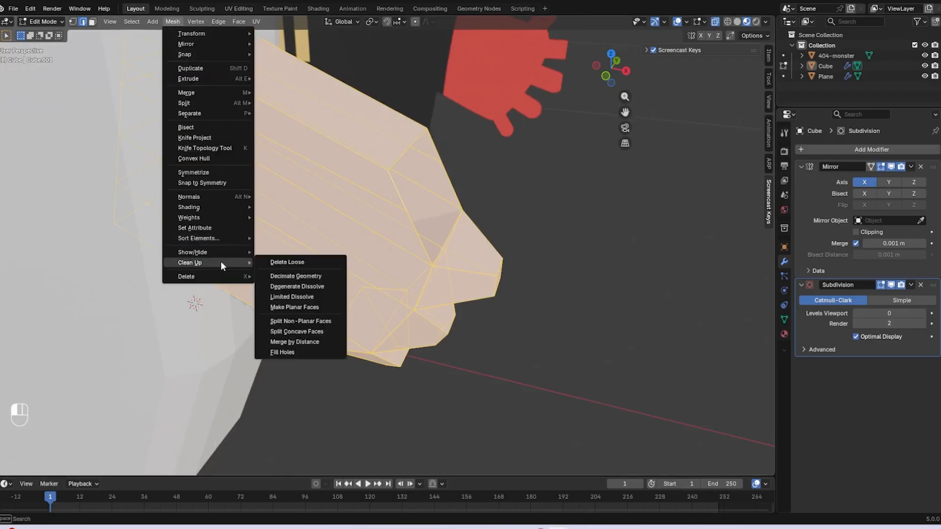
pyautogui.moveTo(220, 262)
pyautogui.click(293, 342)
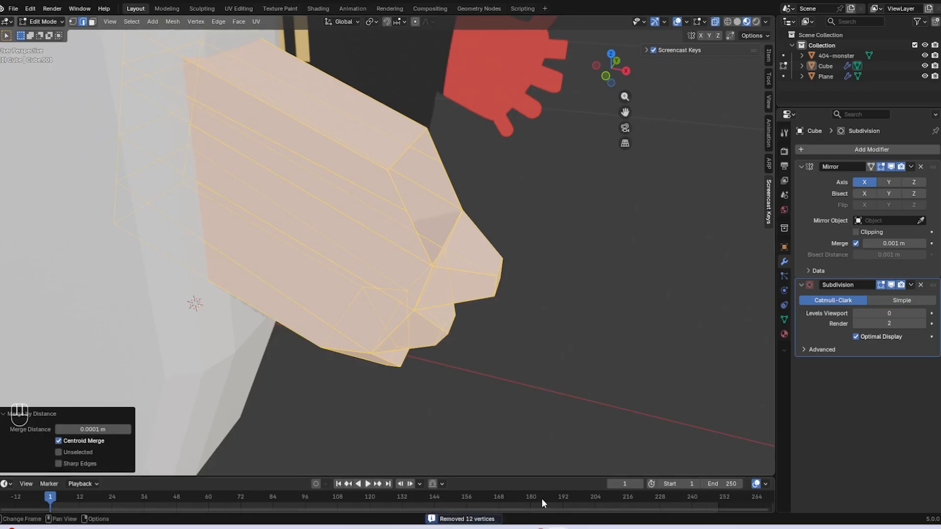
# - Deselect the mesh, select the edges around the second finger's opening, and extrude them outward about 0.022 m in X, 0.006 m in Y and 0.007 m in Z
pyautogui.moveTo(467, 369); pyautogui.dragTo(368, 392, button='middle')
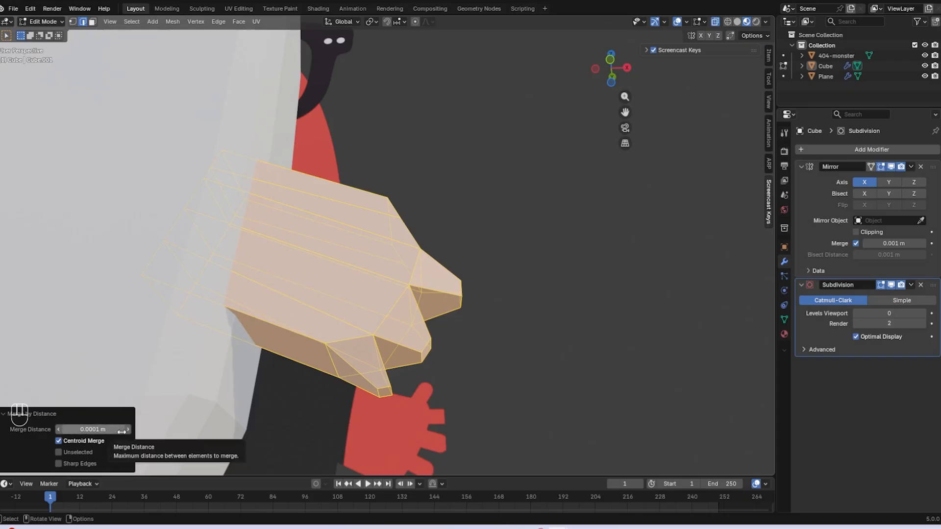
pyautogui.scroll(4, 254, 323)
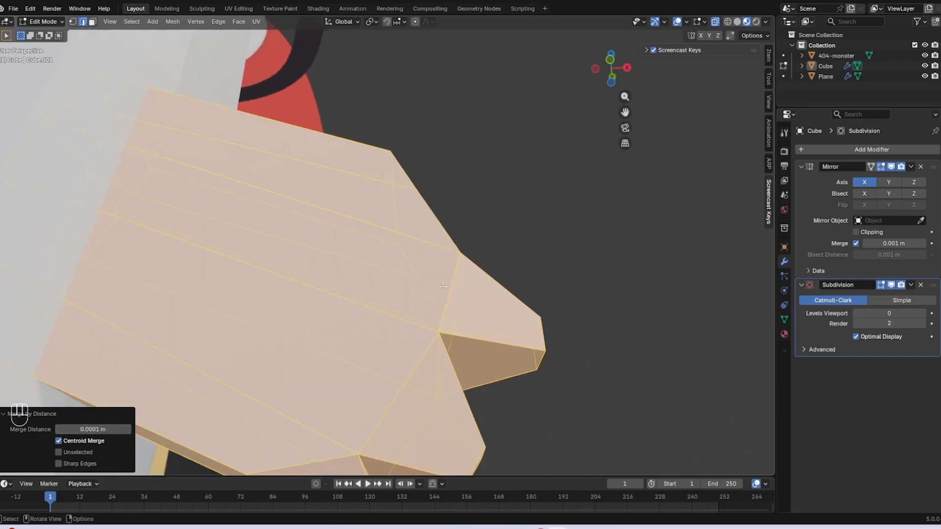
pyautogui.scroll(-1, 443, 286)
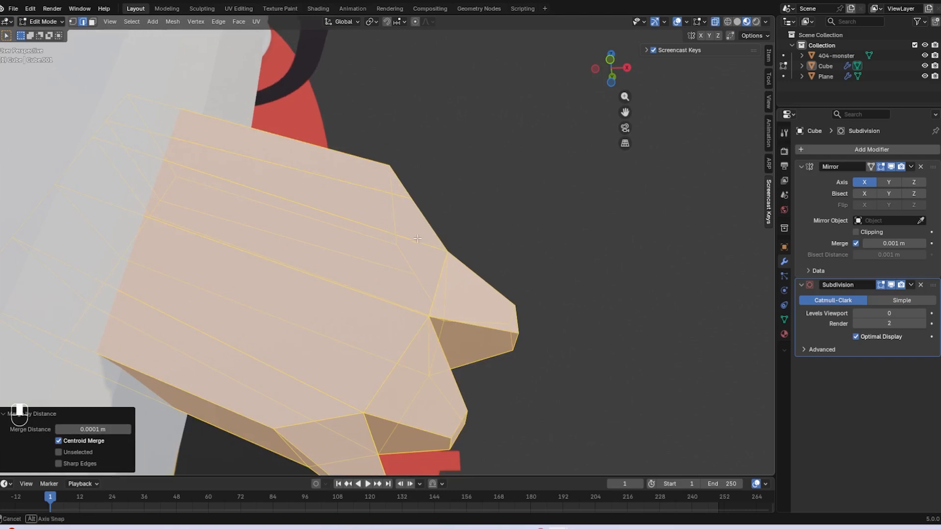
pyautogui.moveTo(417, 238); pyautogui.dragTo(389, 277, button='middle')
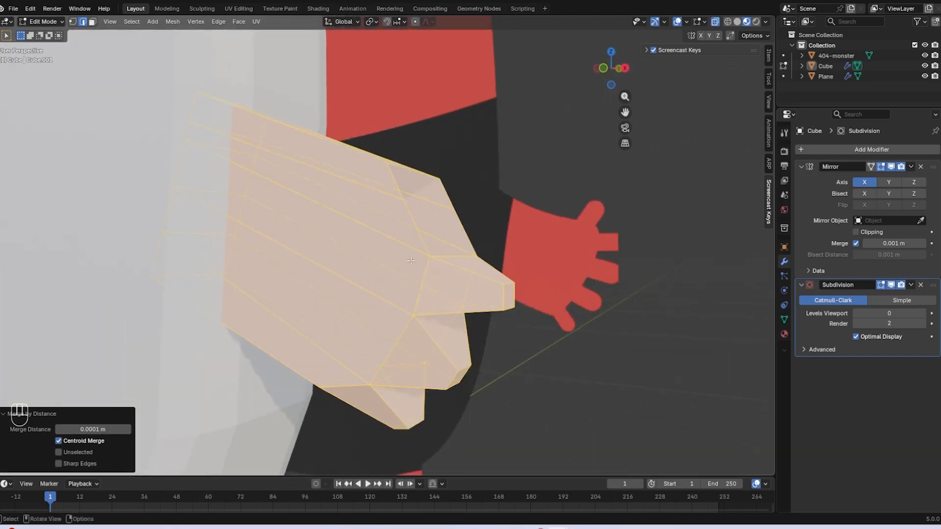
pyautogui.hotkey('alt', 'a')
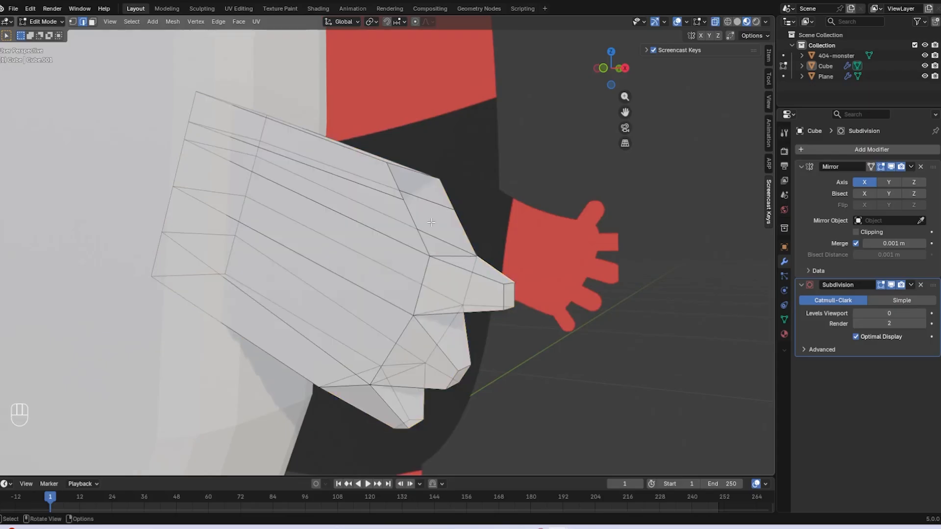
pyautogui.moveTo(426, 222); pyautogui.dragTo(422, 267, button='middle')
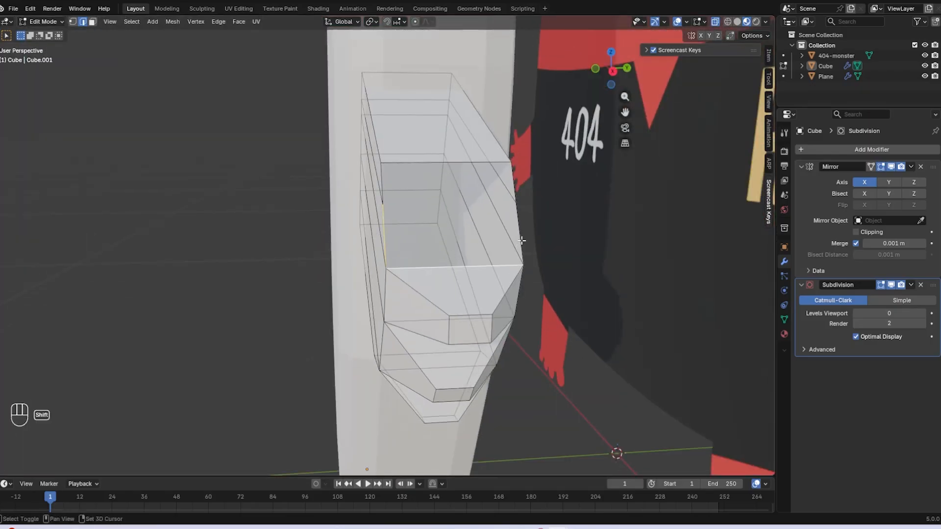
pyautogui.moveTo(521, 240); pyautogui.dragTo(556, 246, button='middle')
pyautogui.press('e')
pyautogui.click(627, 224)
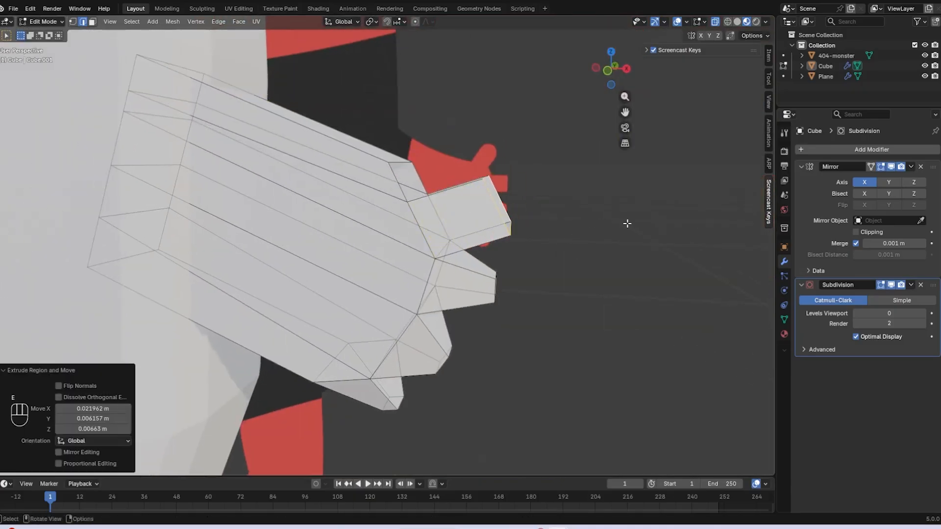
# - In front view, resize the second finger's extruded end, finishing with a 1.729 scale, and move it to fit the reference finger
pyautogui.press('KP_1')
pyautogui.press('s')
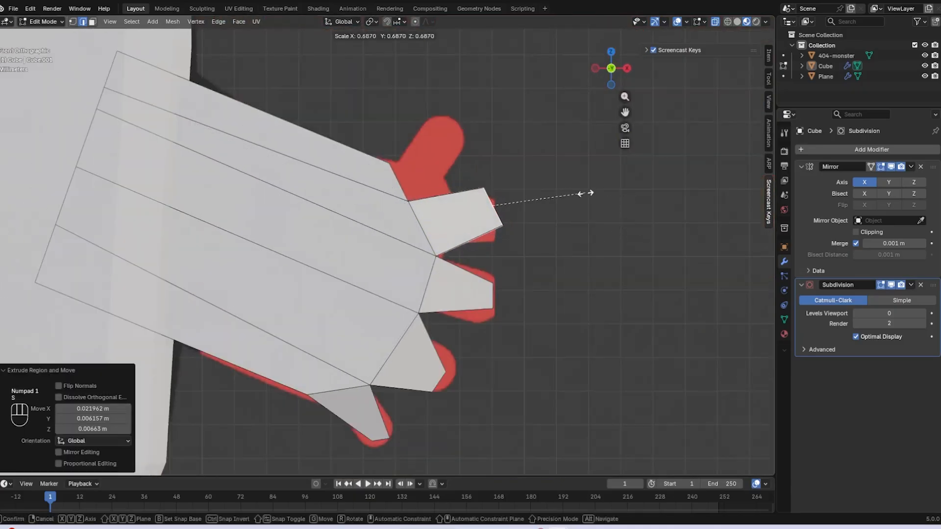
pyautogui.click(534, 191)
pyautogui.press('g')
pyautogui.click(531, 202)
pyautogui.press('s')
pyautogui.click(575, 201)
pyautogui.press('g')
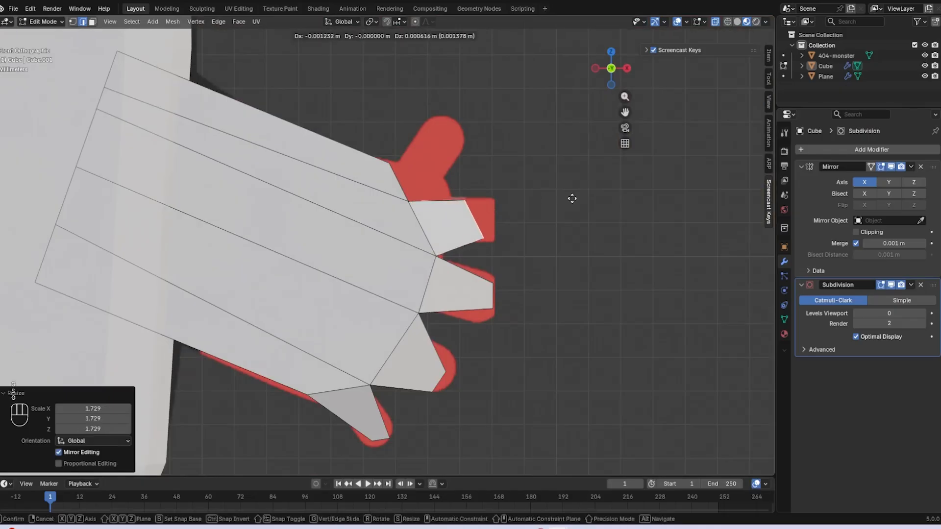
pyautogui.click(572, 197)
# - Extrude the uppermost opening's edges about 0.017 m in X and 0.015 m in Z, and scale the end to about 0.67 within the reference finger
pyautogui.moveTo(406, 192); pyautogui.dragTo(473, 178, button='middle')
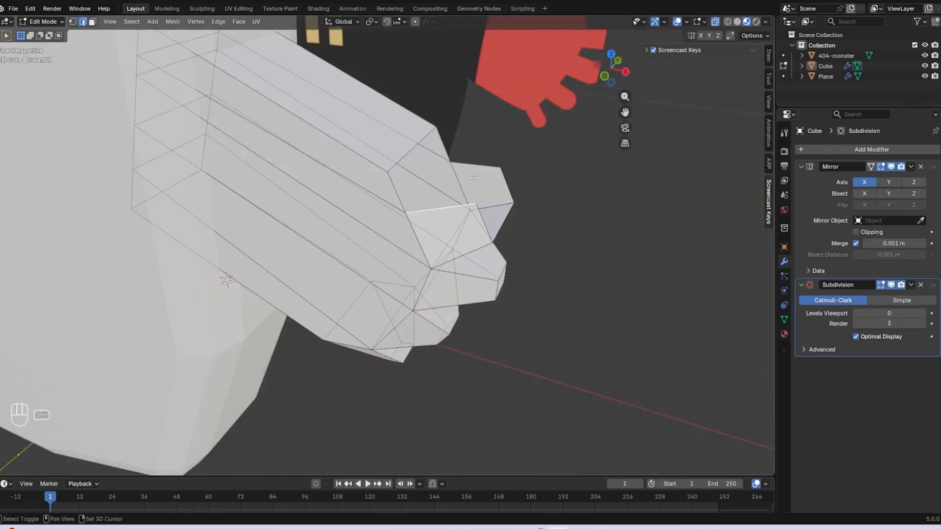
pyautogui.moveTo(474, 171); pyautogui.dragTo(402, 153, button='middle')
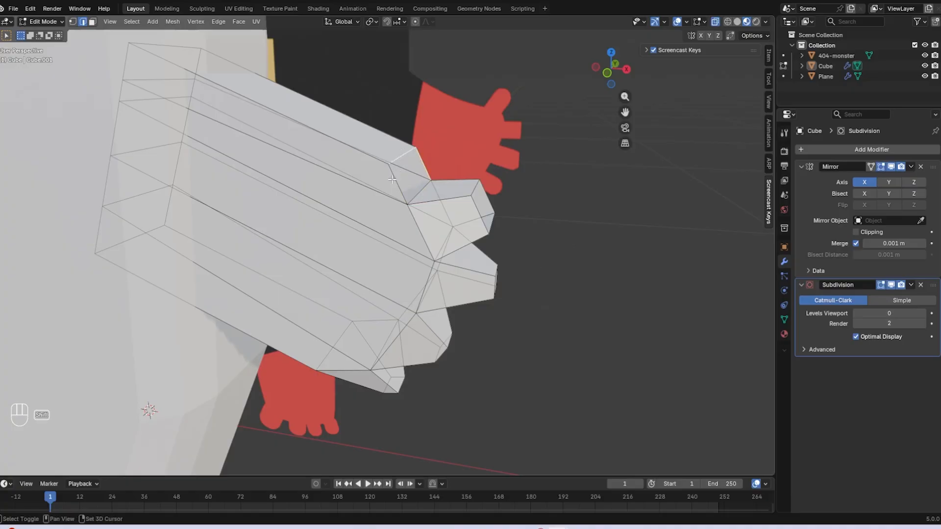
pyautogui.press('KP_1')
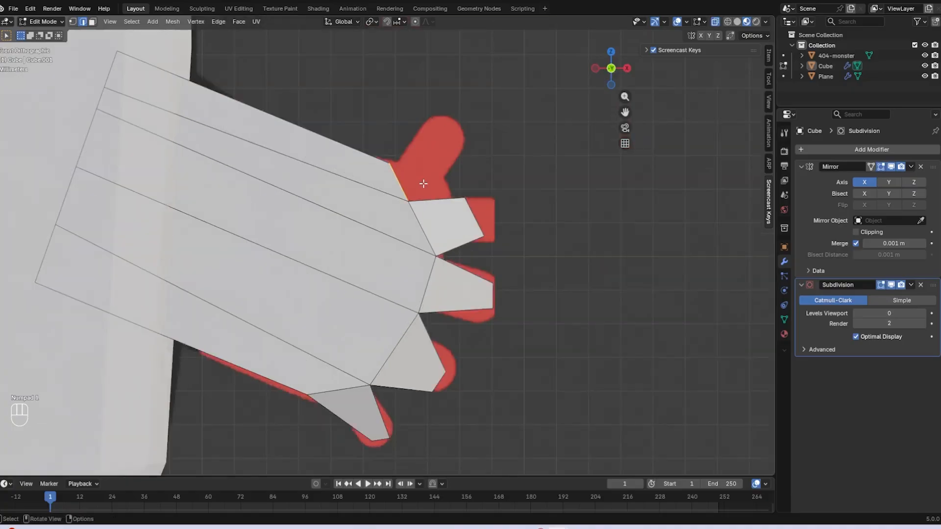
pyautogui.press('e')
pyautogui.click(477, 135)
pyautogui.press('s')
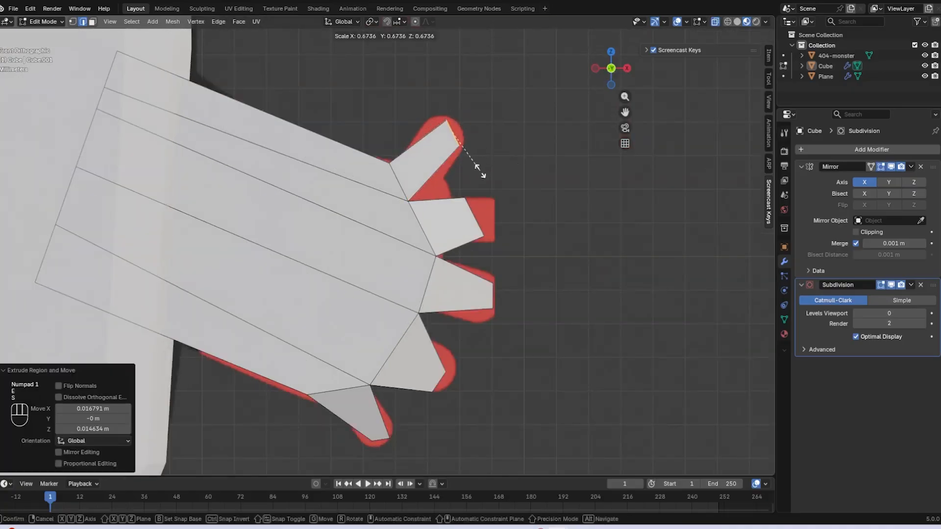
pyautogui.click(479, 171)
pyautogui.press('g')
pyautogui.click(477, 168)
# - Turn X-ray off and fill the open ends of the second and uppermost fingers with faces
pyautogui.moveTo(477, 168); pyautogui.dragTo(485, 128, button='middle')
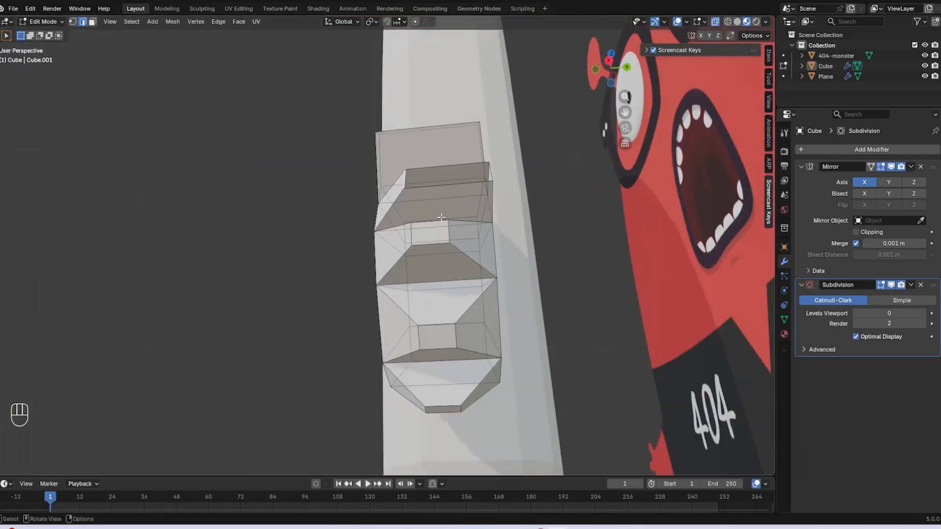
pyautogui.click(715, 23)
pyautogui.scroll(1, 521, 272)
pyautogui.scroll(-1, 484, 326)
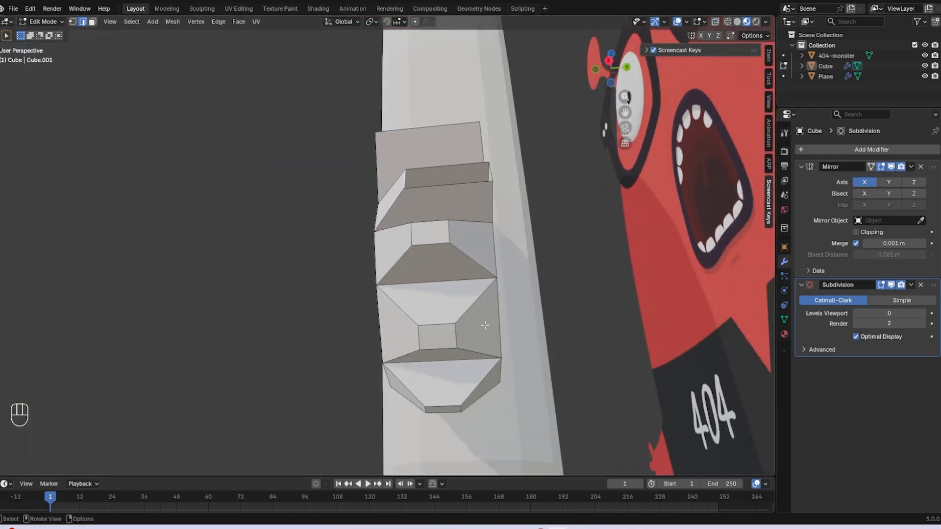
pyautogui.moveTo(416, 207); pyautogui.dragTo(446, 203, button='middle')
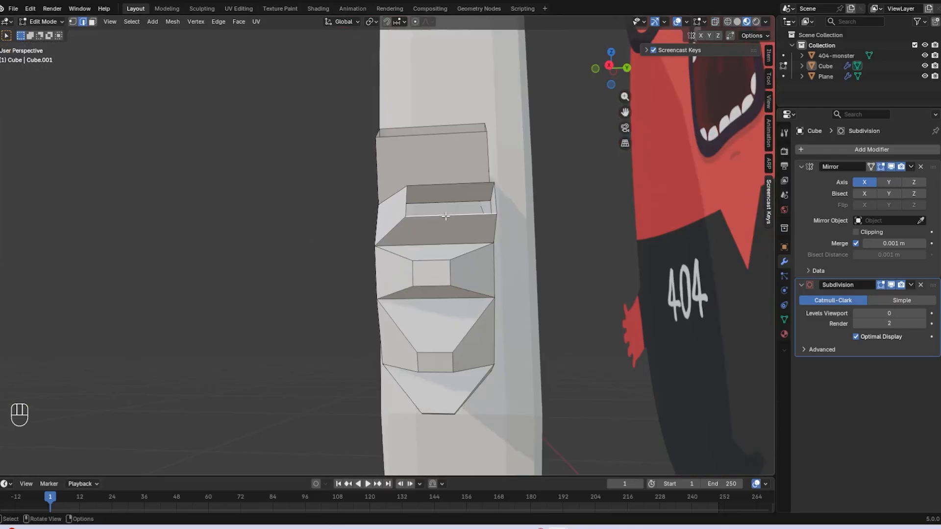
pyautogui.scroll(5, 445, 216)
pyautogui.scroll(-2, 431, 252)
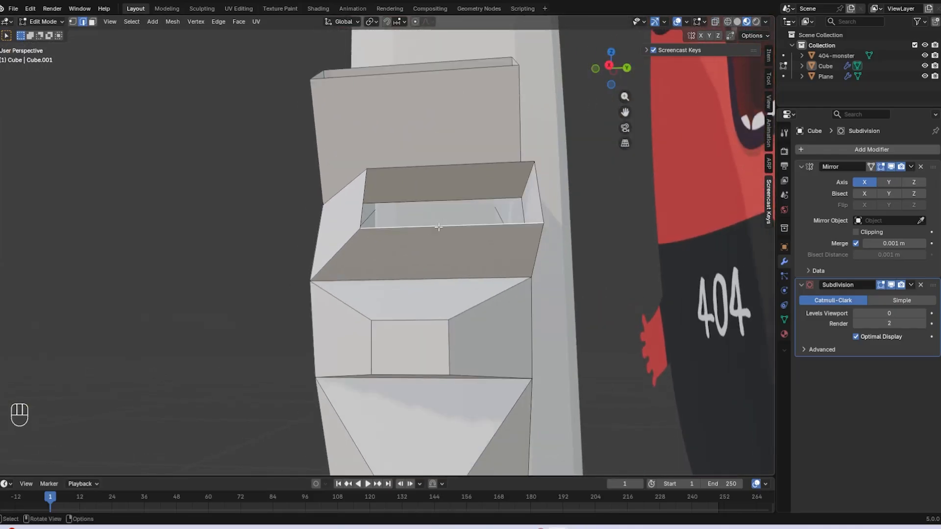
pyautogui.moveTo(438, 227); pyautogui.dragTo(325, 221, button='middle')
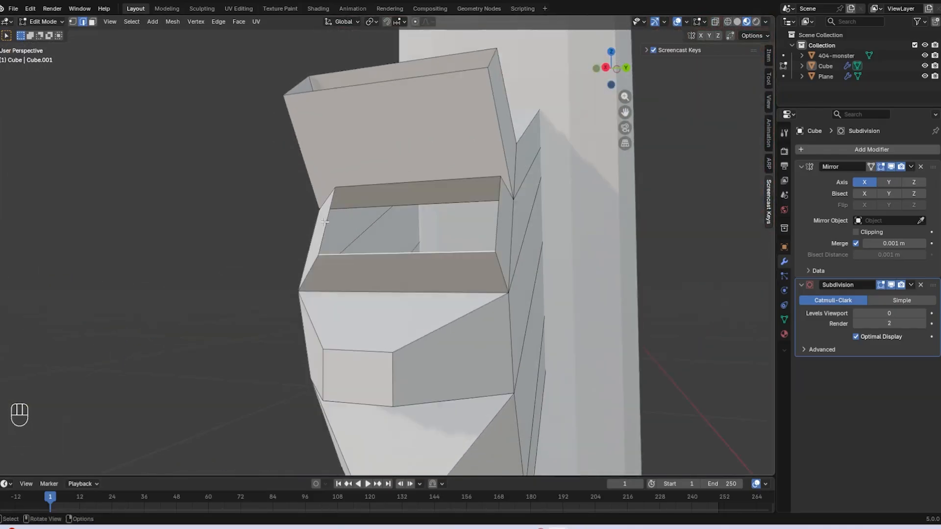
pyautogui.keyDown('alt'); pyautogui.keyDown('shift'); pyautogui.click(325, 221); pyautogui.keyUp('shift'); pyautogui.keyUp('alt')
pyautogui.press('f')
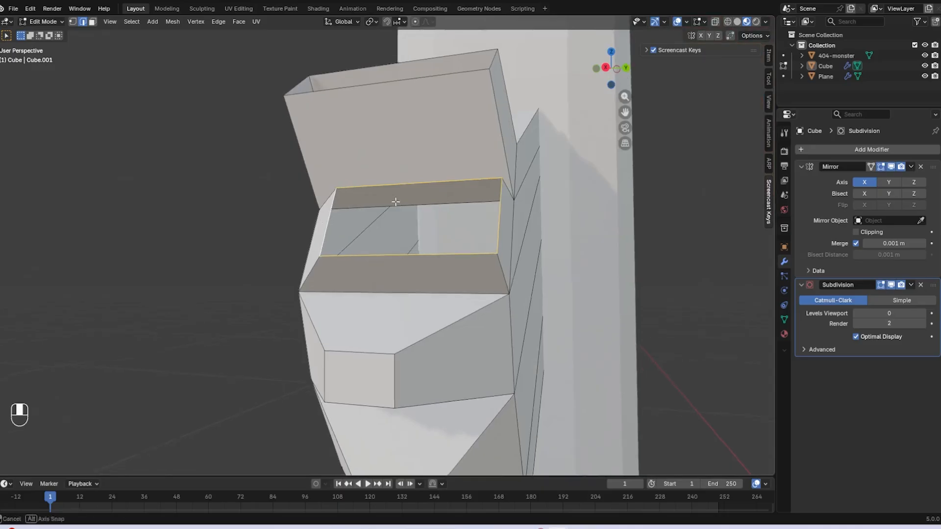
pyautogui.moveTo(392, 202); pyautogui.dragTo(387, 155, button='middle')
pyautogui.click(363, 133)
# - Add one loop cut across the uppermost finger, scale it to 1.498, and move it to follow the reference outline
pyautogui.hotkey('ctrl', 'r')
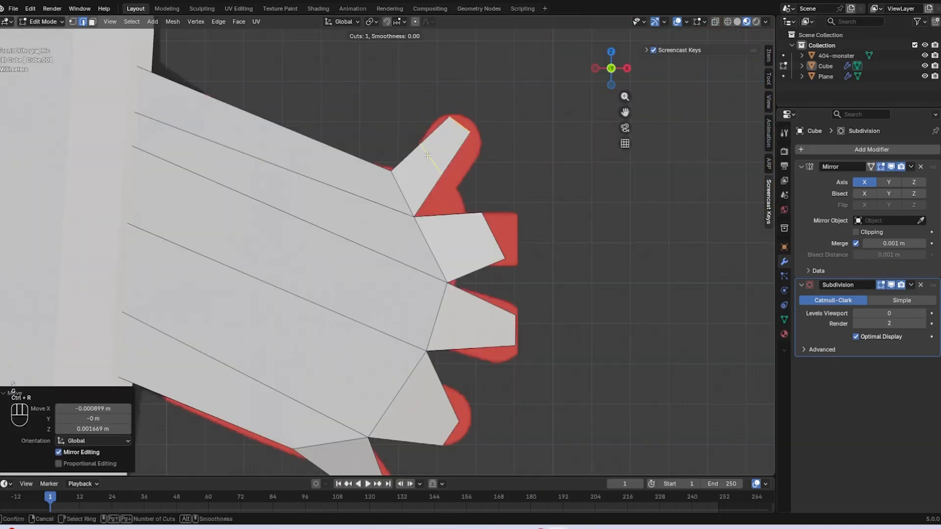
pyautogui.click(455, 173)
pyautogui.press('s')
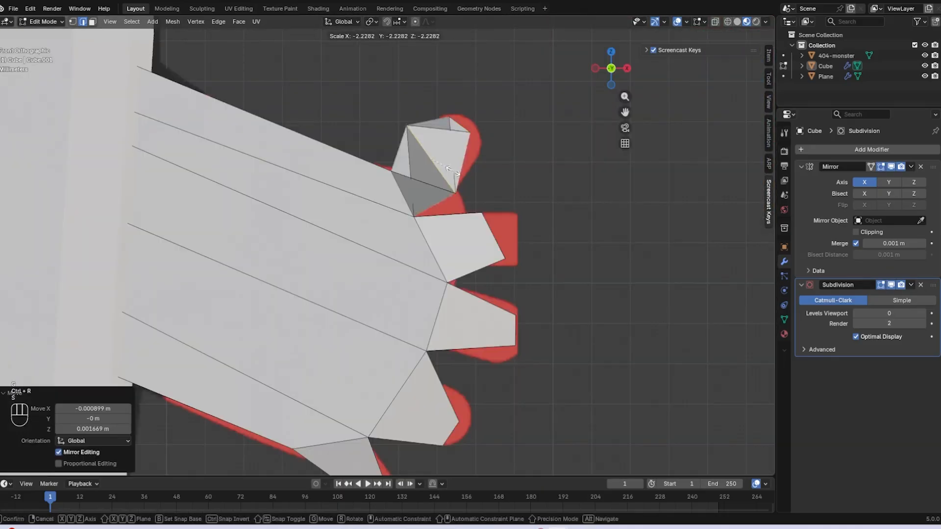
pyautogui.rightClick(462, 176)
pyautogui.press('s')
pyautogui.click(581, 195)
pyautogui.press('g')
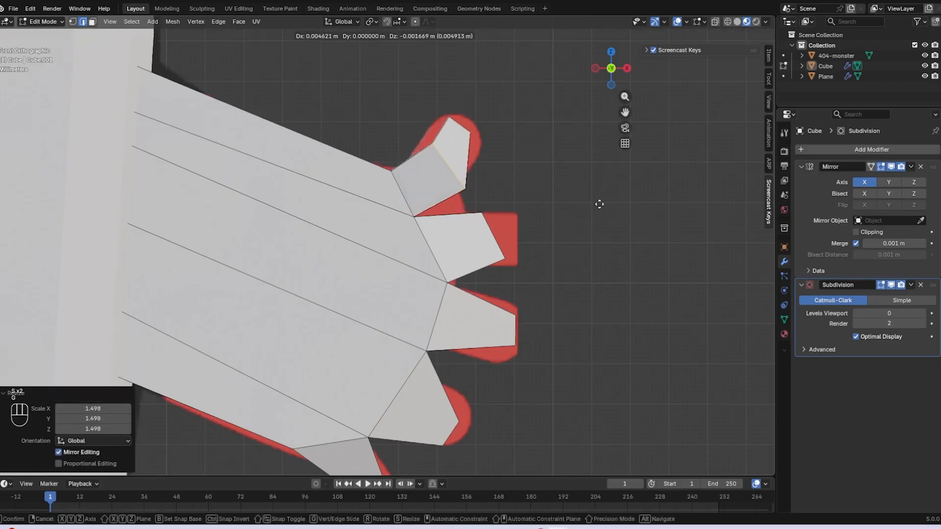
pyautogui.click(584, 197)
# - Select the edges around the uppermost finger's base and enable proportional editing in front view
pyautogui.moveTo(465, 127); pyautogui.dragTo(399, 269, button='middle')
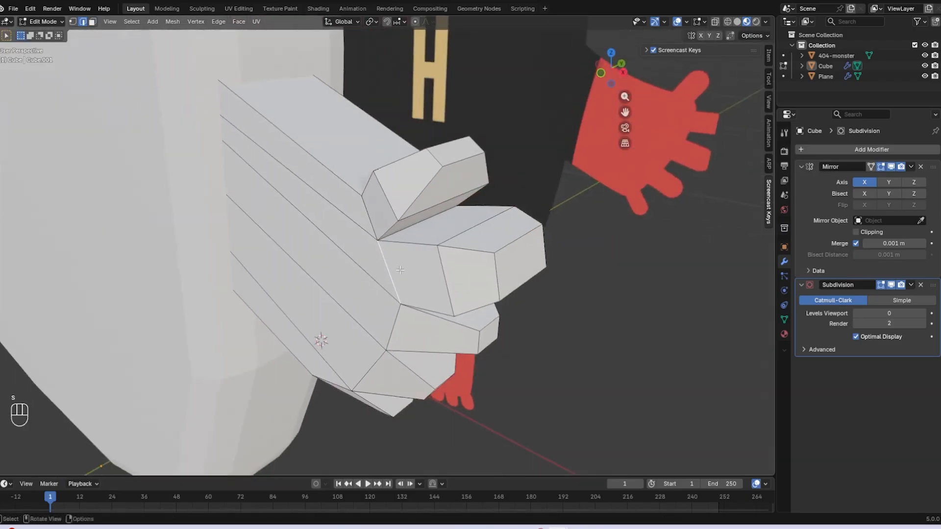
pyautogui.moveTo(403, 235)
pyautogui.mouseDown(button='middle')
pyautogui.moveTo(490, 235)
pyautogui.moveTo(407, 242)
pyautogui.mouseUp(button='middle')
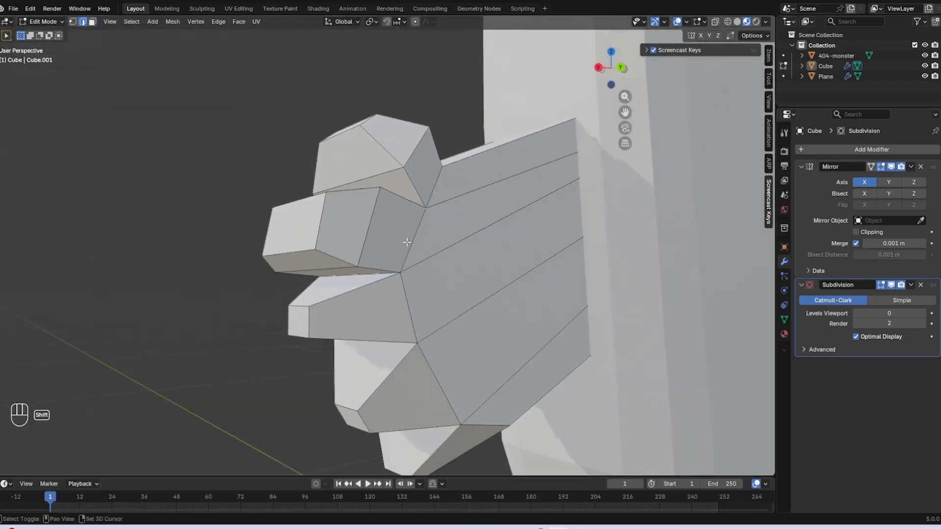
pyautogui.press('KP_1')
pyautogui.click(415, 21)
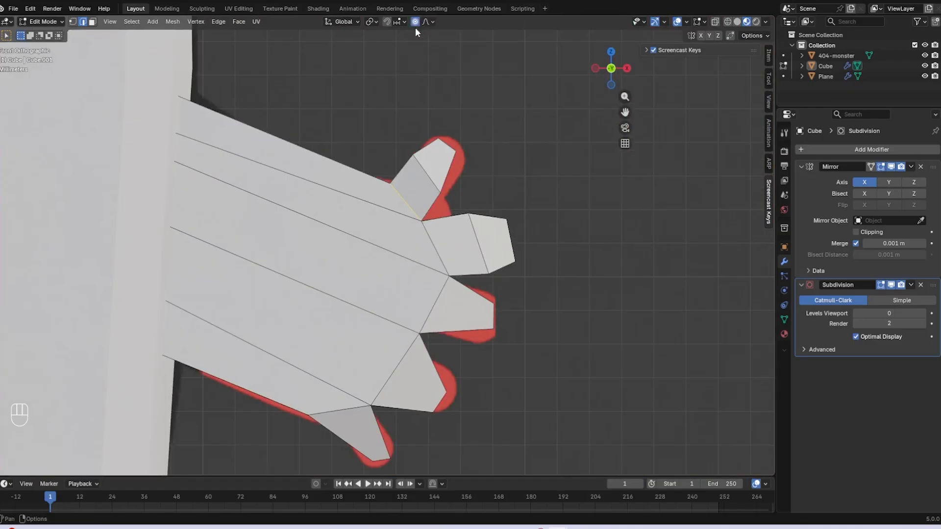
pyautogui.press('g')
pyautogui.scroll(20, 418, 168)
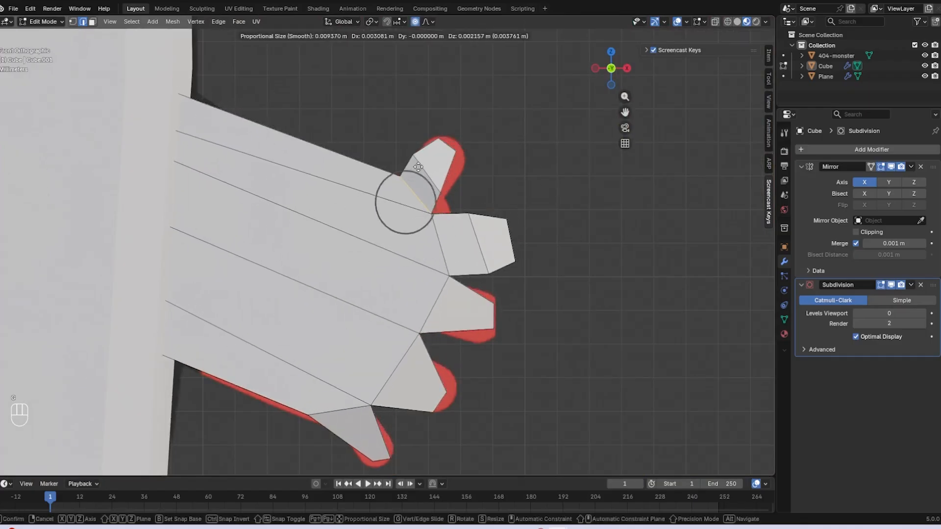
pyautogui.scroll(-20, 418, 167)
pyautogui.scroll(13, 418, 167)
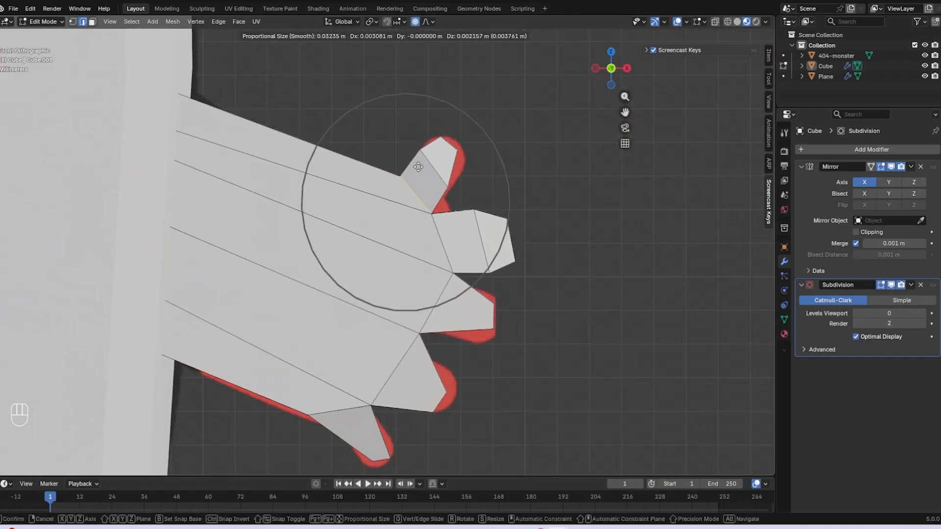
pyautogui.rightClick(418, 167)
# - Move the uppermost finger's base edges up and outward with smooth proportional falloff at a radius of about 0.029 m
pyautogui.press('g')
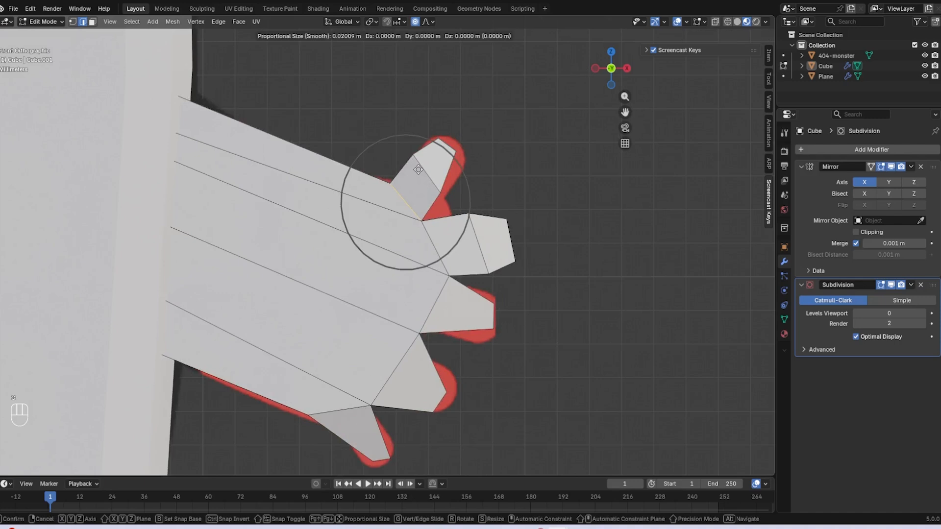
pyautogui.scroll(6, 418, 169)
pyautogui.scroll(-8, 418, 169)
pyautogui.scroll(-7, 418, 169)
pyautogui.scroll(3, 418, 169)
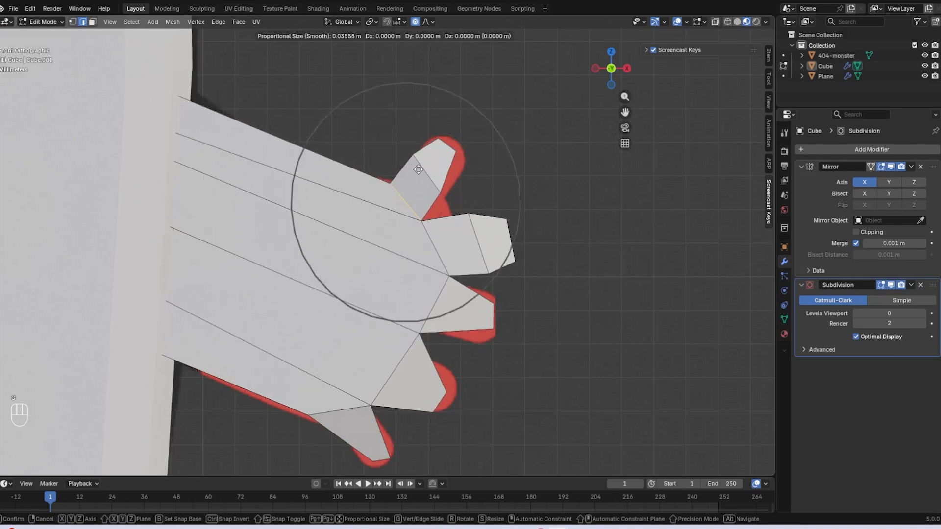
pyautogui.scroll(-1, 418, 169)
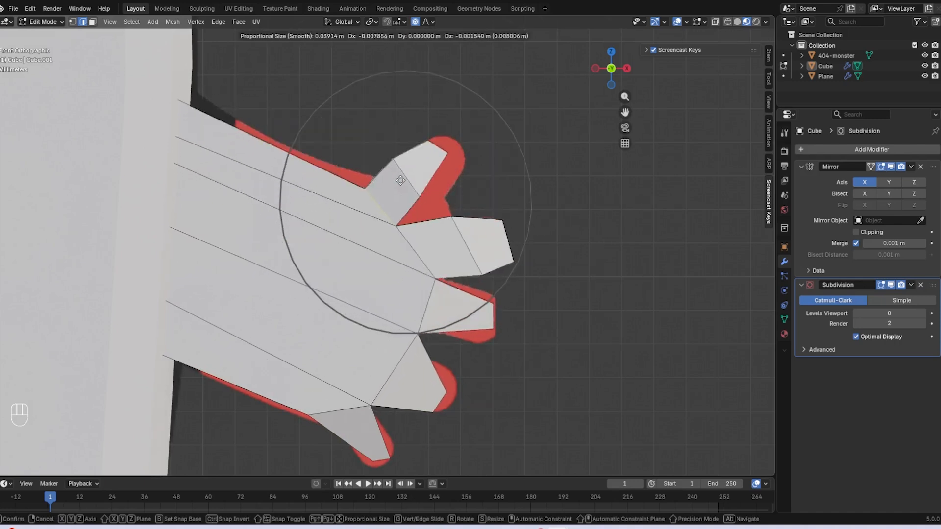
pyautogui.scroll(7, 428, 182)
pyautogui.scroll(-20, 441, 196)
pyautogui.scroll(20, 443, 201)
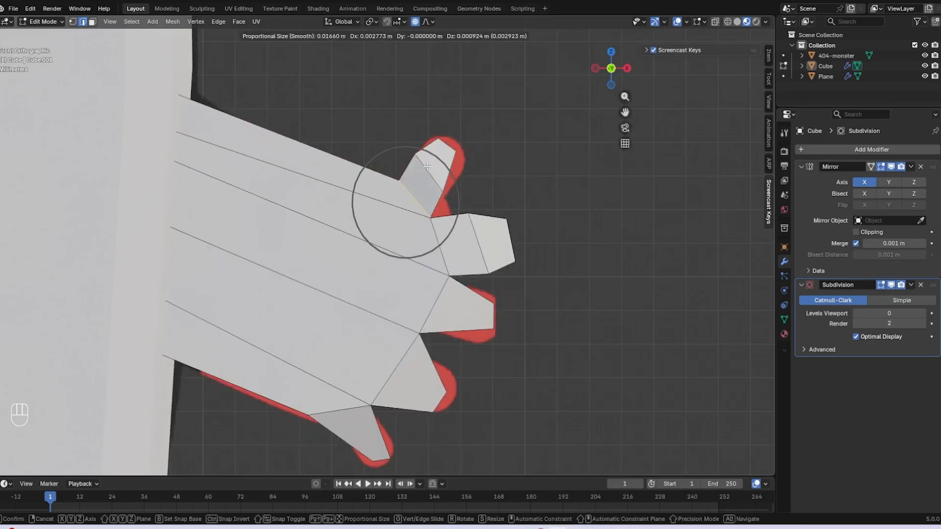
pyautogui.scroll(6, 430, 184)
pyautogui.scroll(-12, 430, 184)
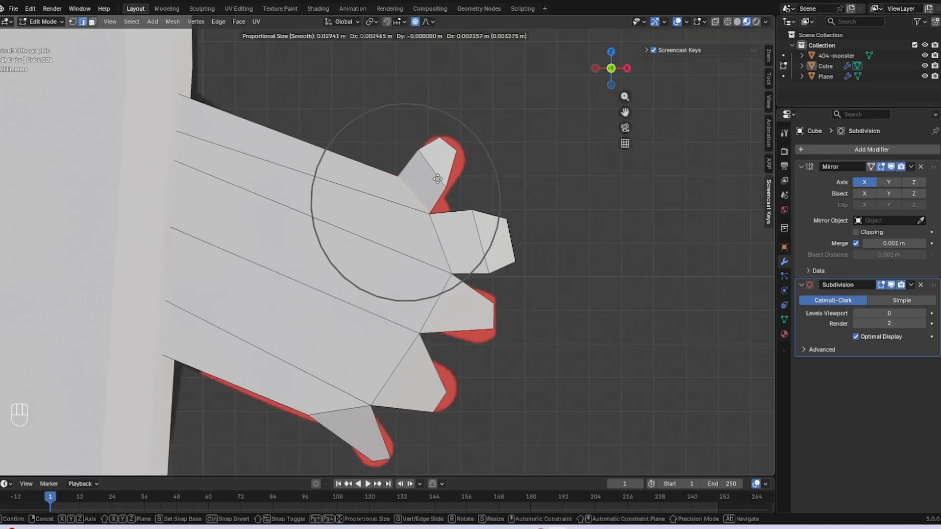
pyautogui.click(452, 167)
pyautogui.click(460, 143)
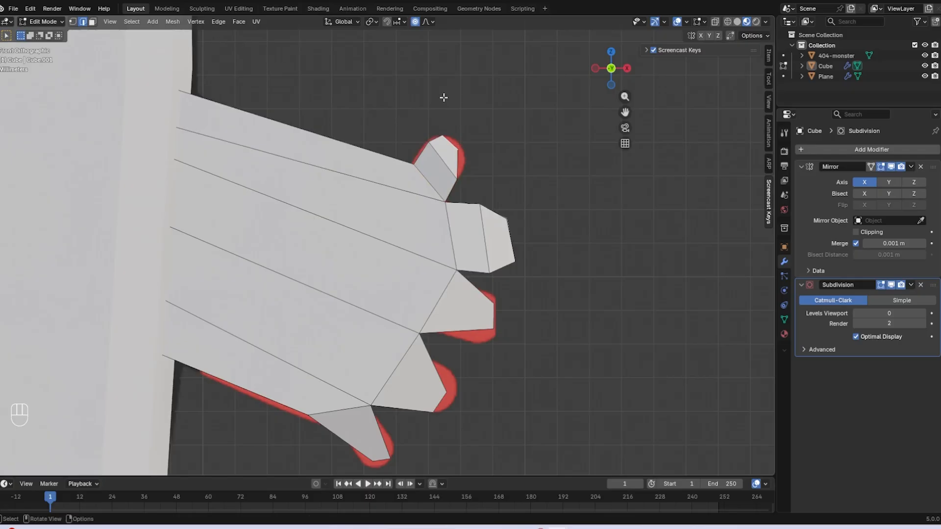
# - Select the face at the uppermost finger's tip and move it about 0.003 m outward in front view with smooth proportional falloff
pyautogui.click(92, 22)
pyautogui.moveTo(372, 147); pyautogui.dragTo(450, 162, button='middle')
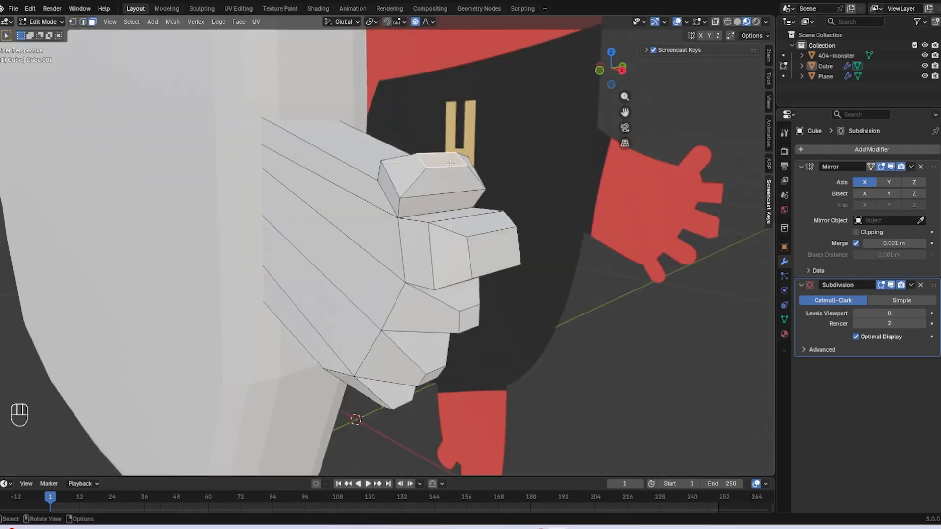
pyautogui.press('KP_1')
pyautogui.press('g')
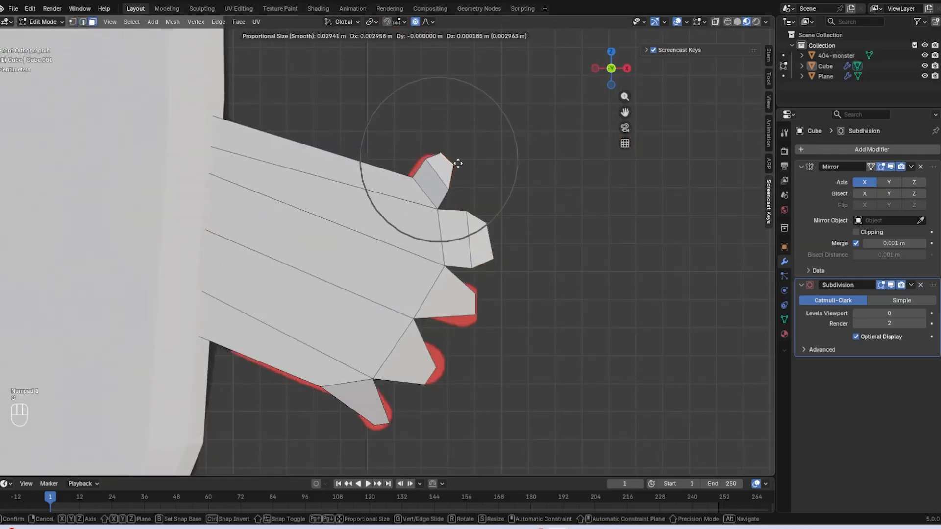
pyautogui.click(451, 165)
# - Turn X-ray on and select the faces of all five fingers through the mesh
pyautogui.moveTo(452, 165); pyautogui.dragTo(711, 29, button='middle')
pyautogui.click(714, 22)
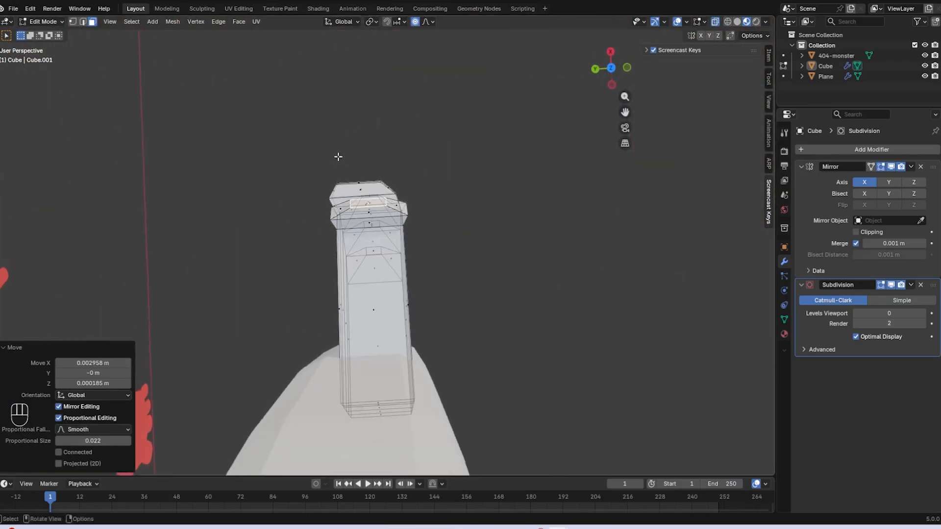
pyautogui.press('b')
pyautogui.moveTo(257, 150); pyautogui.dragTo(445, 292)
pyautogui.moveTo(451, 242); pyautogui.dragTo(303, 172, button='middle')
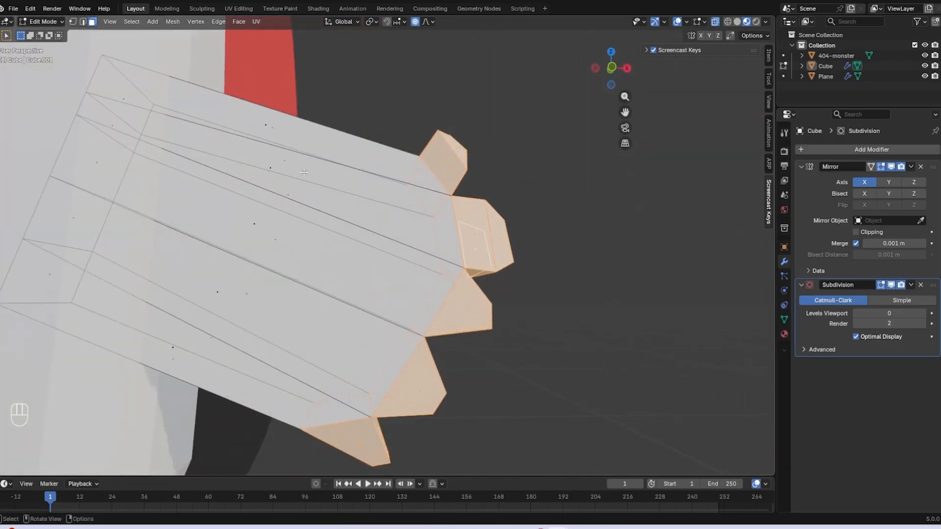
pyautogui.press('b')
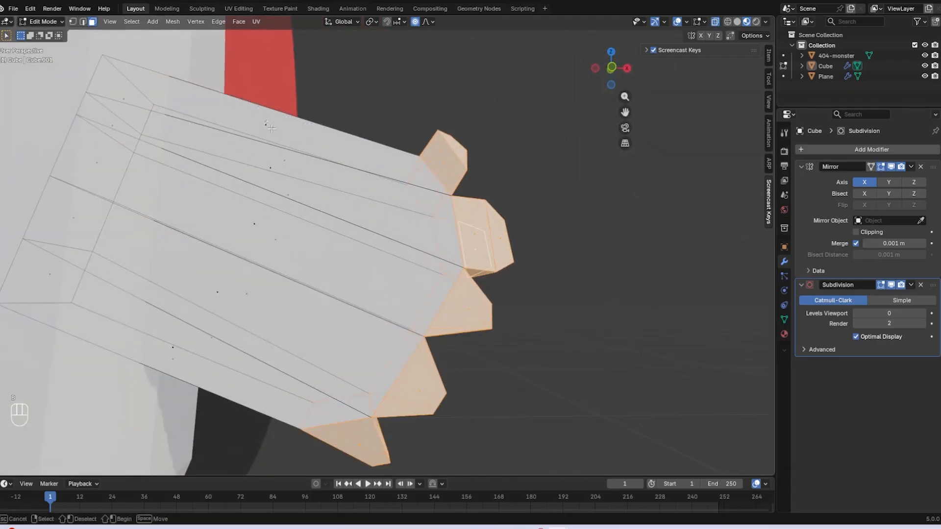
pyautogui.moveTo(280, 138); pyautogui.dragTo(281, 136)
pyautogui.click(446, 126)
pyautogui.scroll(-1, 435, 145)
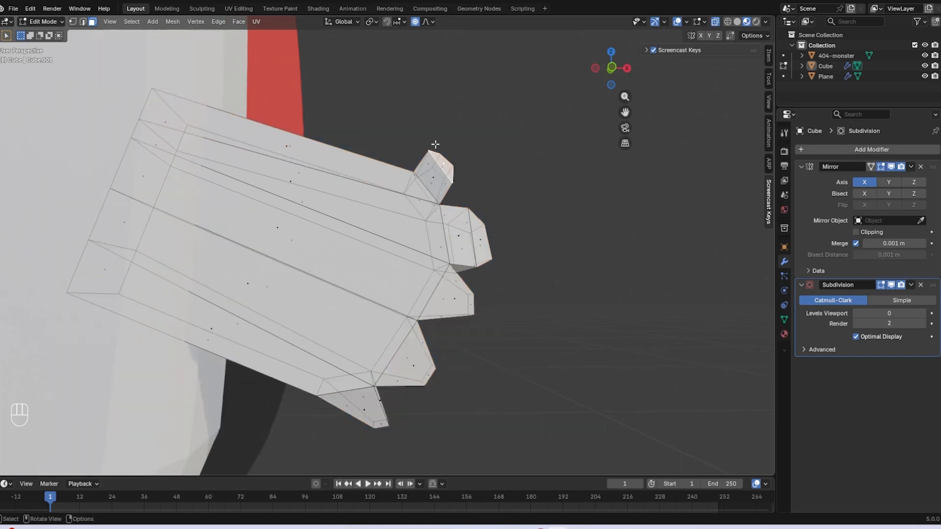
pyautogui.press('b')
pyautogui.moveTo(387, 113); pyautogui.dragTo(550, 359)
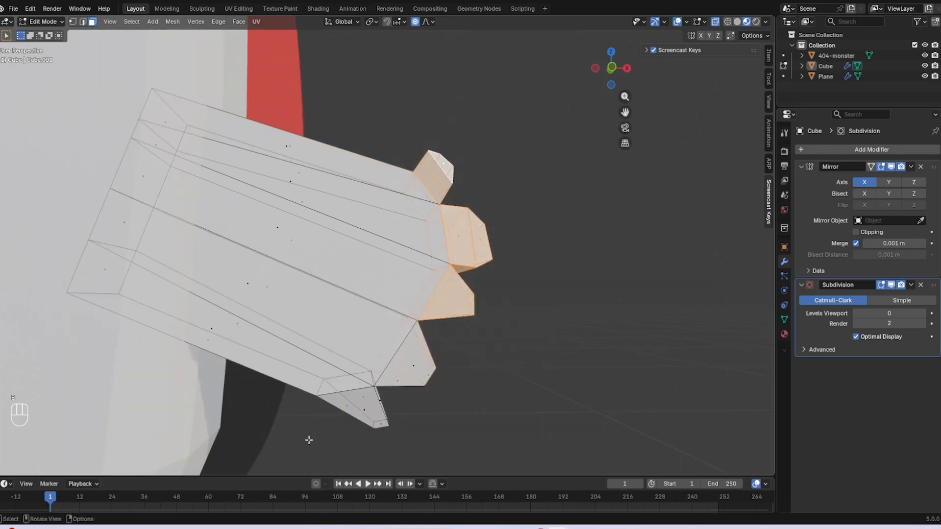
pyautogui.press('b')
pyautogui.moveTo(300, 440); pyautogui.dragTo(468, 331)
# - Flatten the selected fingers in top view by scaling them to 0.393 along Y with smooth proportional falloff
pyautogui.moveTo(468, 331)
pyautogui.mouseDown(button='middle')
pyautogui.moveTo(242, 308)
pyautogui.moveTo(483, 338)
pyautogui.mouseUp(button='middle')
pyautogui.press('KP_8')
pyautogui.press('KP_7')
pyautogui.press('s')
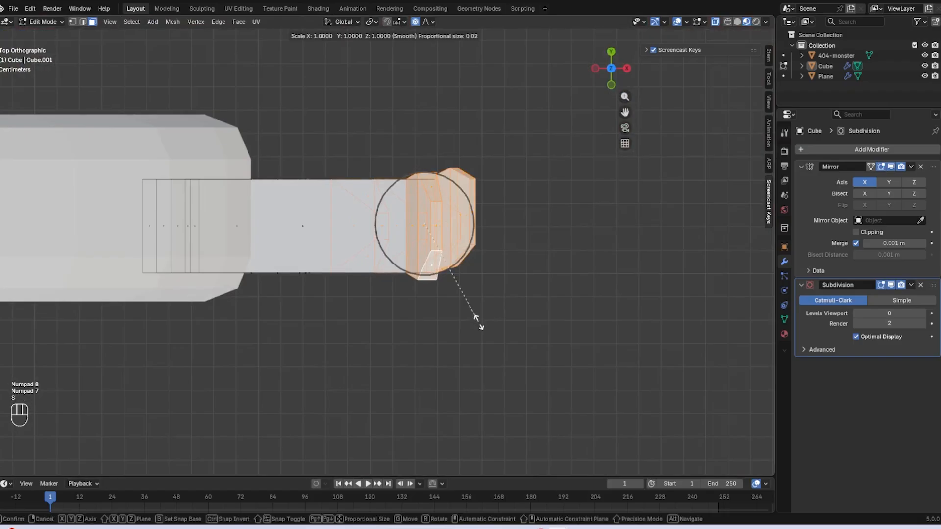
pyautogui.press('x')
pyautogui.press('z')
pyautogui.press('y')
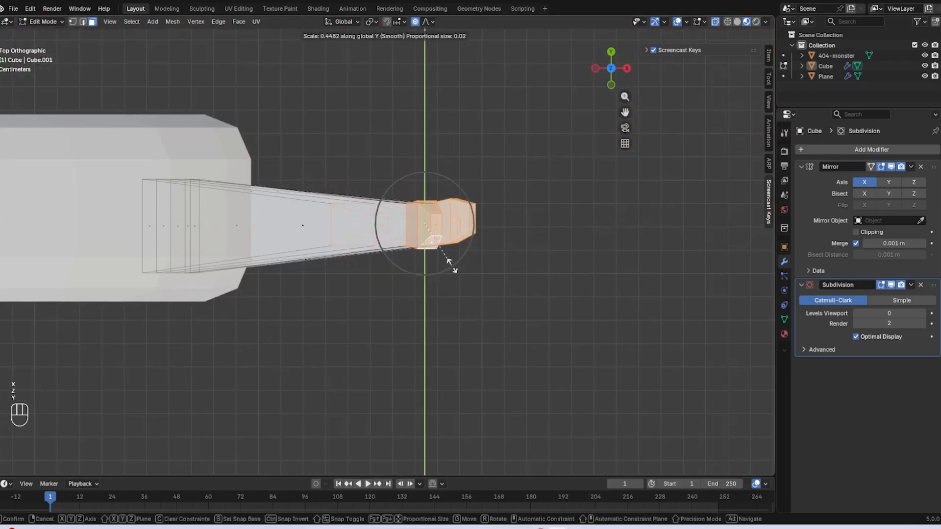
pyautogui.click(445, 261)
# - Add one loop cut across the hand and slide it toward the base of the fingers
pyautogui.moveTo(445, 260); pyautogui.dragTo(319, 281, button='middle')
pyautogui.hotkey('ctrl', 'r')
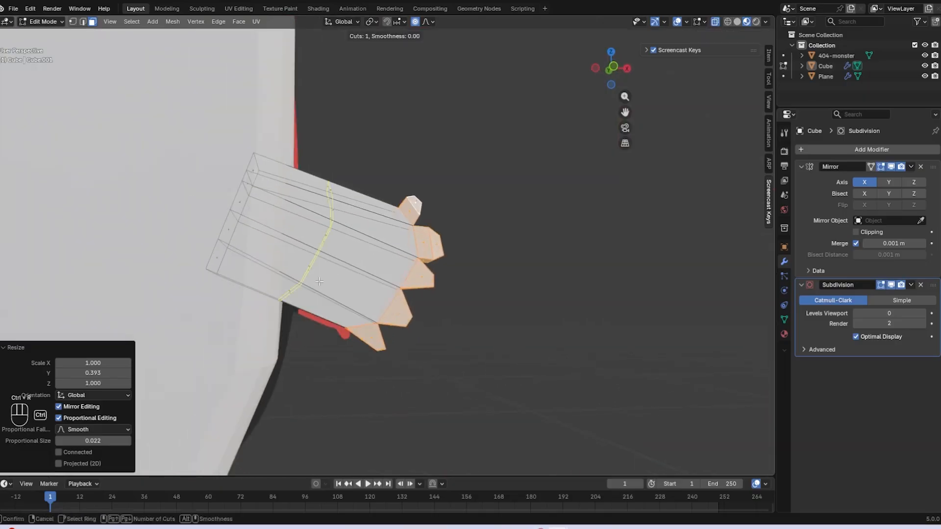
pyautogui.click(339, 237)
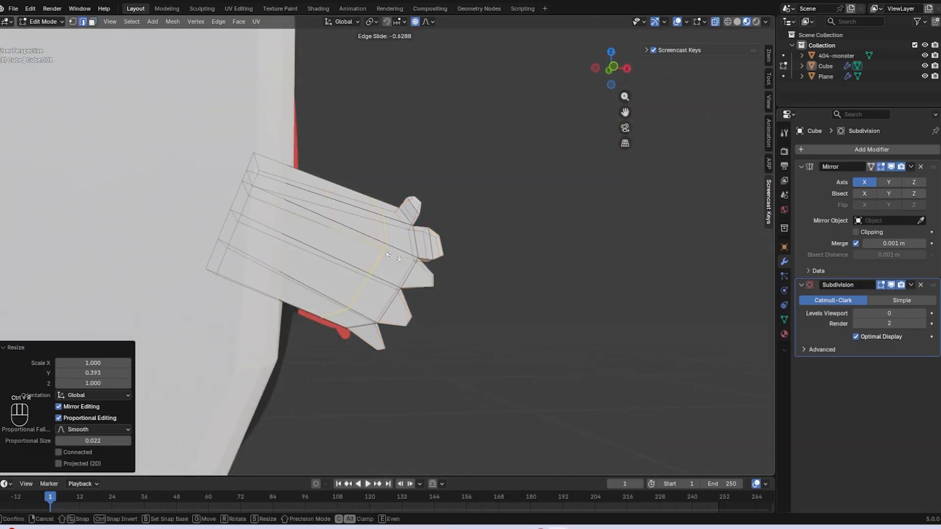
pyautogui.click(391, 256)
# - Add a second loop cut across the arm at a factor of -0.028 and scale it to about 0.89 to narrow the wrist
pyautogui.press('Tab')
pyautogui.press('Tab')
pyautogui.press('s')
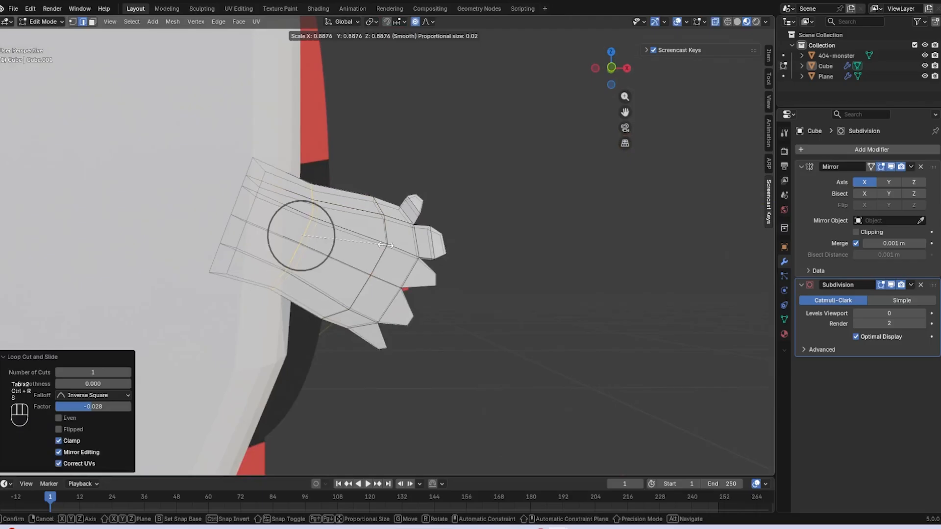
pyautogui.click(385, 245)
# - Examine the hand's outline against the reference in front view and its thickness from the side and back
pyautogui.press('KP_1')
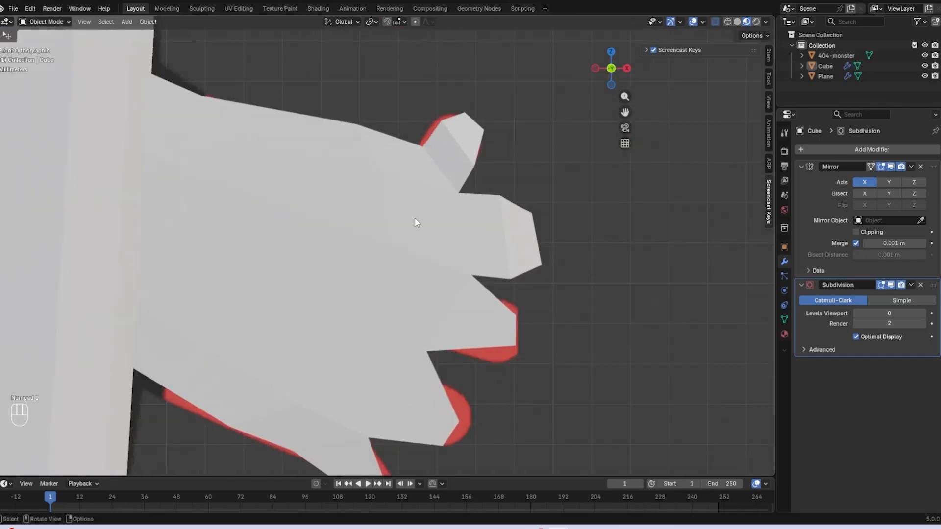
pyautogui.scroll(-1, 485, 326)
pyautogui.keyDown('shift'); pyautogui.moveTo(476, 333); pyautogui.dragTo(457, 273, button='middle'); pyautogui.keyUp('shift')
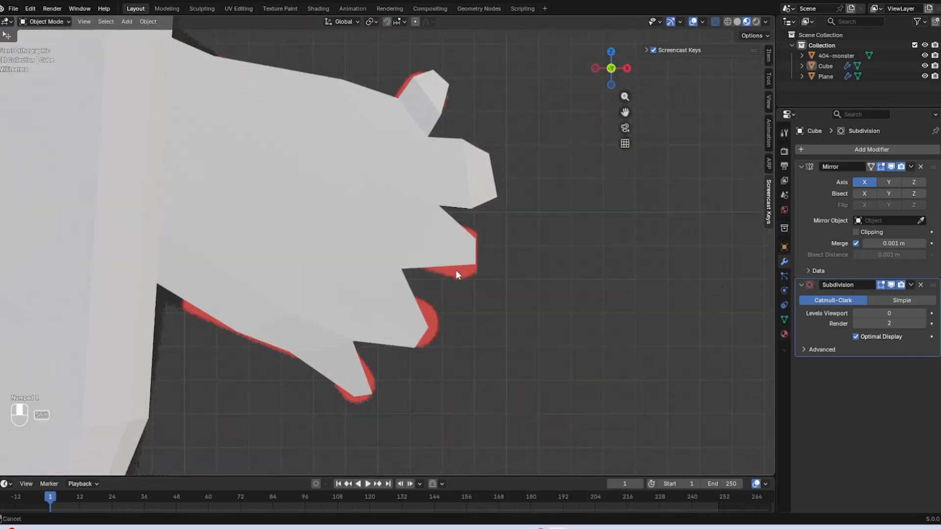
pyautogui.press('Tab')
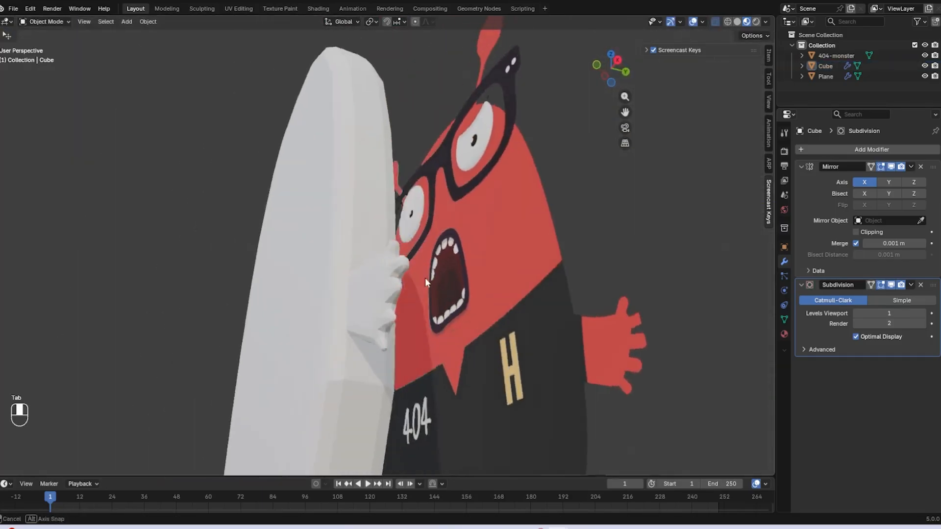
pyautogui.moveTo(425, 277); pyautogui.dragTo(703, 279, button='middle')
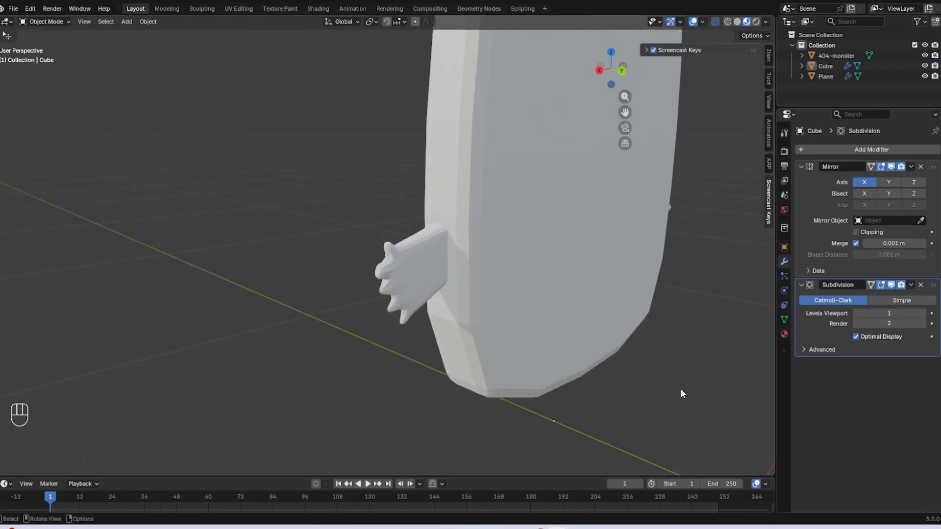
pyautogui.moveTo(681, 393); pyautogui.dragTo(577, 308, button='middle')
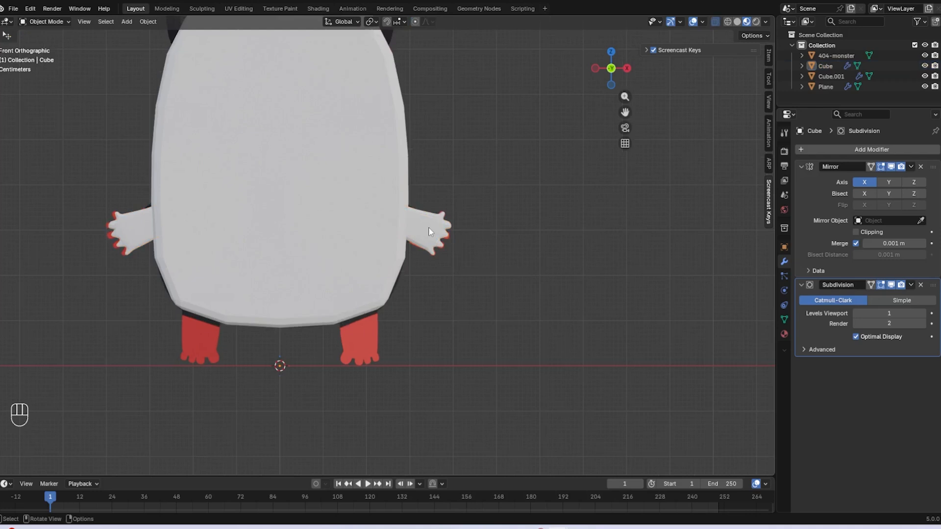
# - Duplicate the mirrored hand object and leave the copy in its original place
pyautogui.click(365, 343)
pyautogui.click(433, 240)
pyautogui.keyDown('shift'); pyautogui.moveTo(491, 255); pyautogui.dragTo(545, 189, button='middle'); pyautogui.keyUp('shift')
pyautogui.hotkey('shift', 'd')
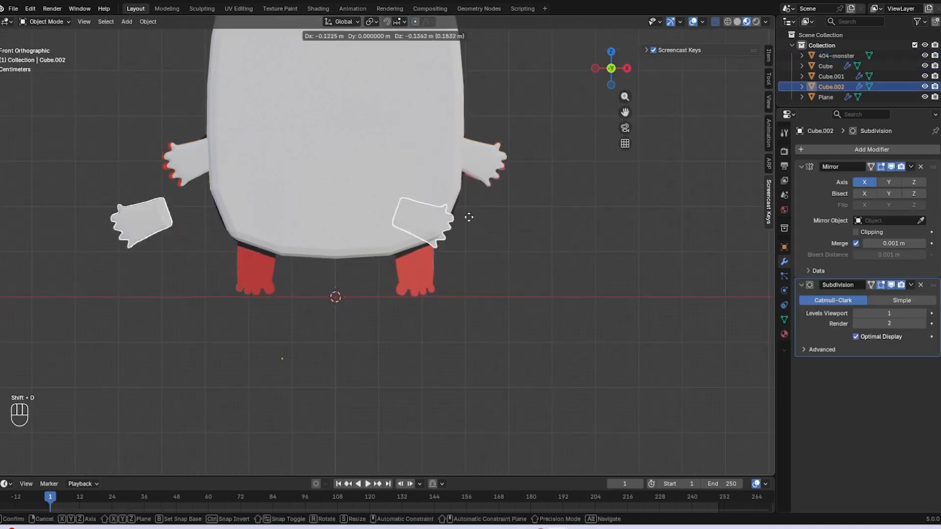
pyautogui.rightClick(603, 118)
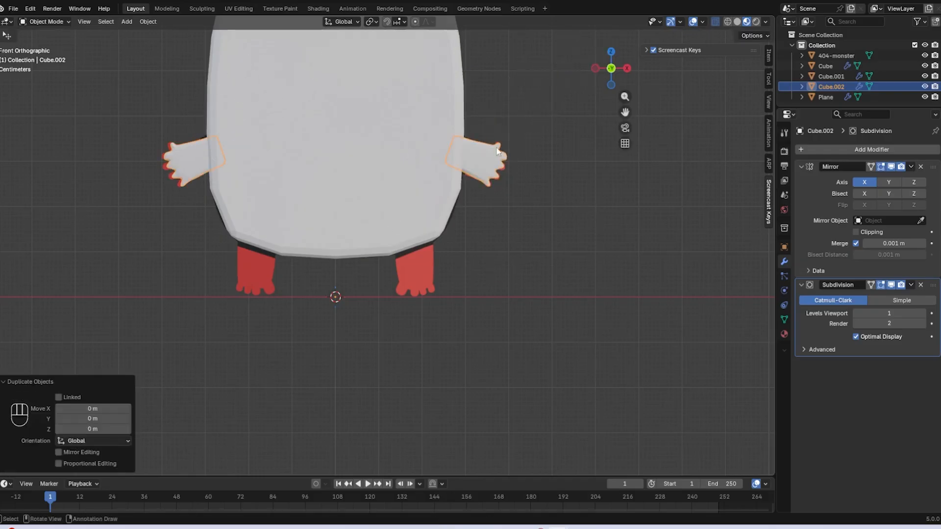
# - Move the duplicated hand's mesh -0.13162 m in X and -0.24036 m in Z onto the reference leg in Edit Mode
pyautogui.press('Tab')
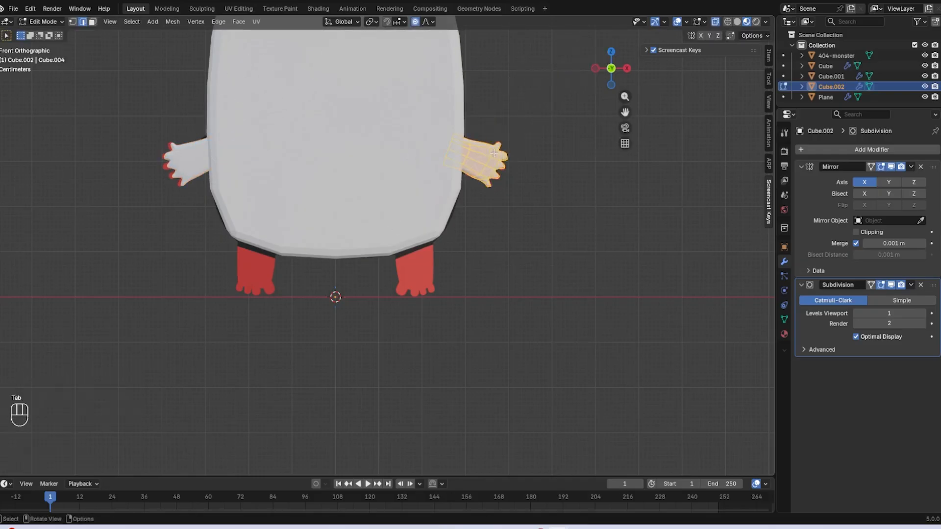
pyautogui.press('g')
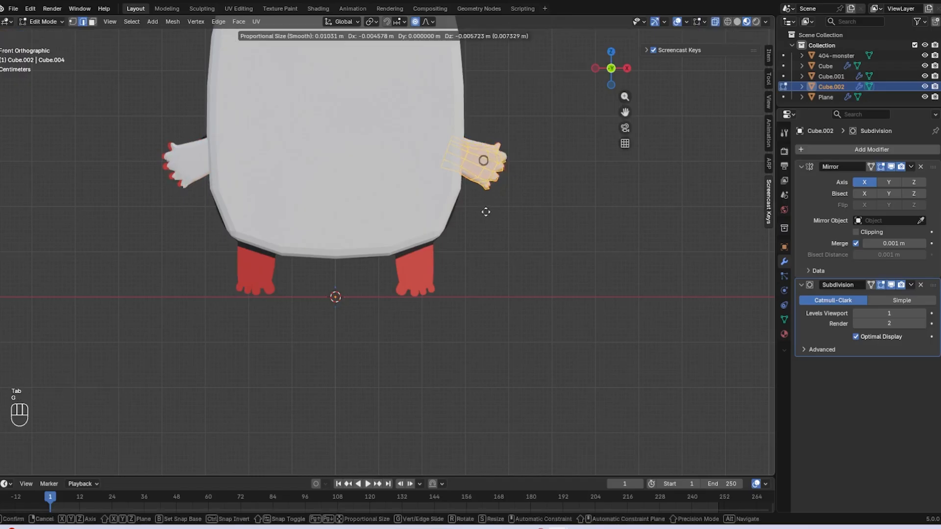
pyautogui.click(431, 315)
pyautogui.scroll(4, 432, 315)
pyautogui.scroll(2, 431, 315)
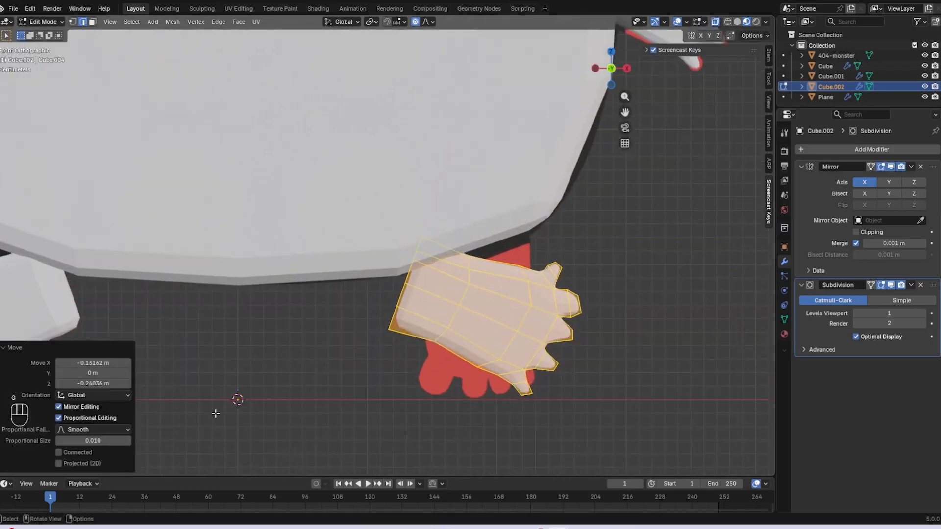
pyautogui.scroll(-4, 248, 402)
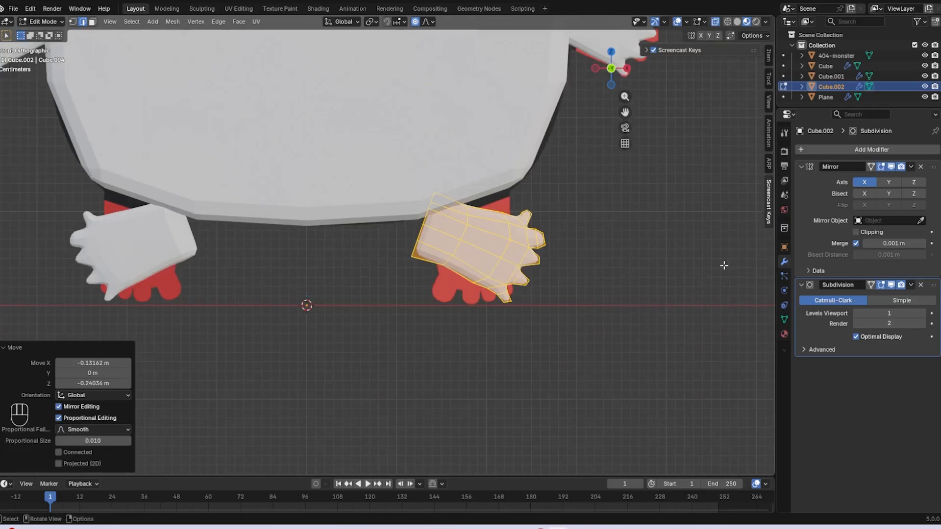
# - Rotate the copied mesh by -76.2° and 8.47° and shift it about -0.023 m in X and -0.014 m in Z over the leg
pyautogui.press('r')
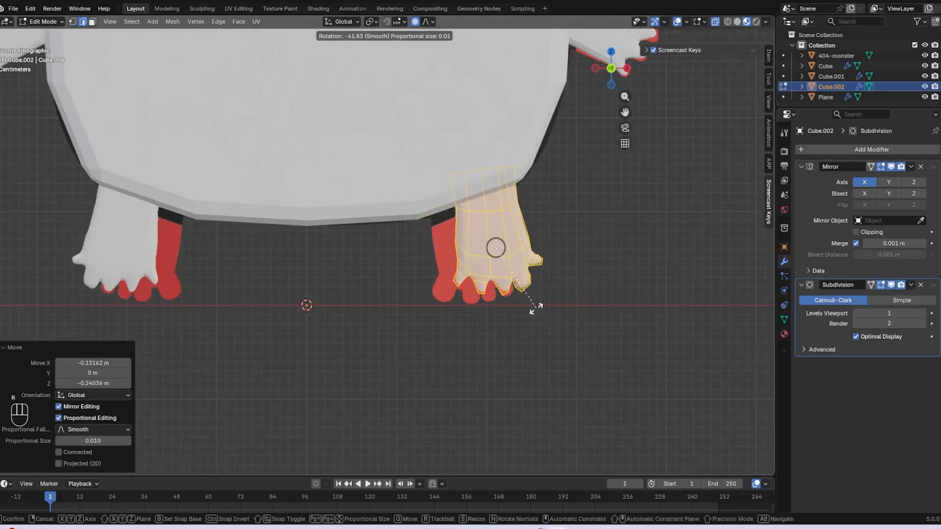
pyautogui.click(517, 307)
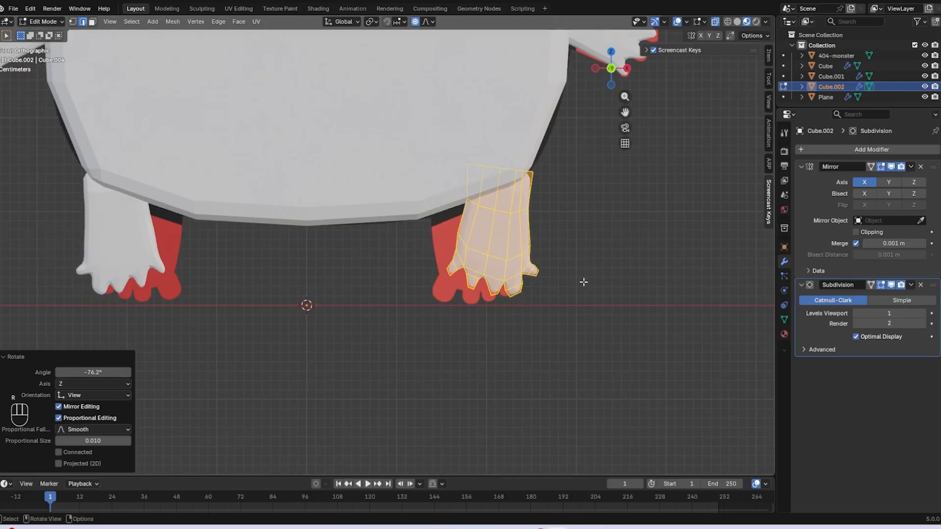
pyautogui.press('g')
pyautogui.click(549, 254)
pyautogui.press('r')
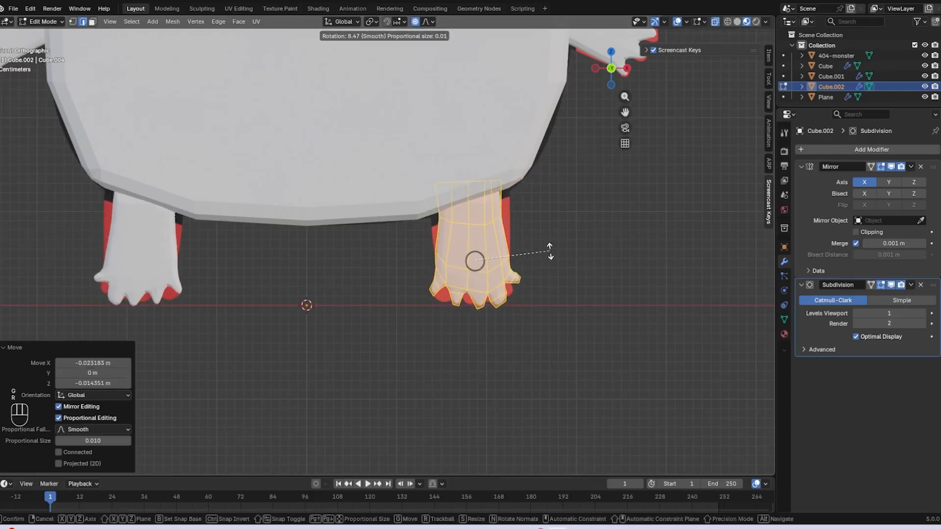
pyautogui.click(550, 254)
# - Rotate the foot mesh 180° around the global Z axis
pyautogui.press('r')
pyautogui.press('z')
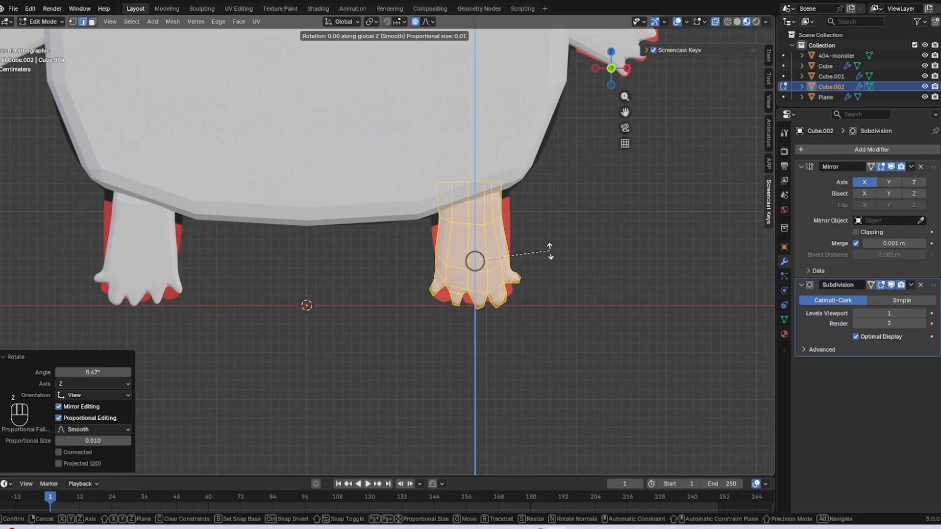
pyautogui.write('180')
pyautogui.press('Return')
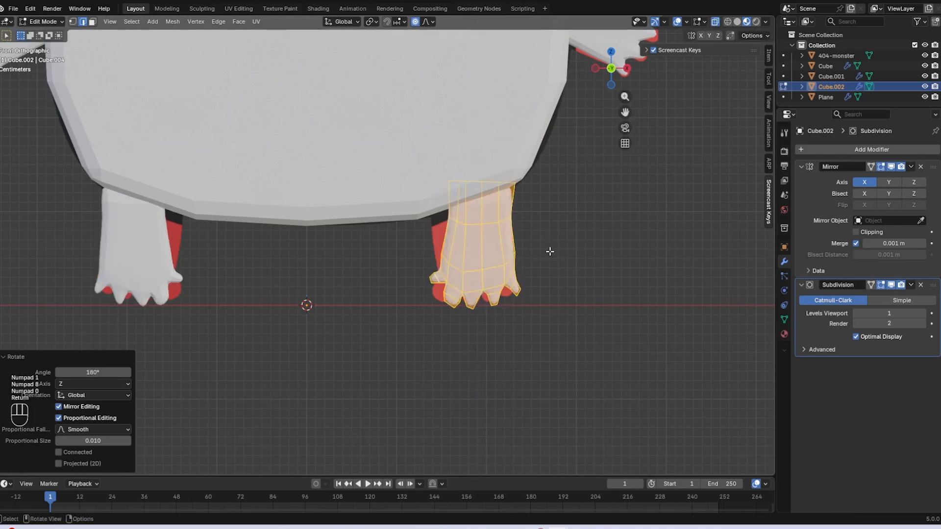
# - Move the foot mesh -0.00828 m in X and -0.0046 m in Z, tilt it slightly to match the reference leg, and deselect it
pyautogui.scroll(1, 549, 252)
pyautogui.press('g')
pyautogui.click(539, 257)
pyautogui.scroll(3, 539, 257)
pyautogui.press('r')
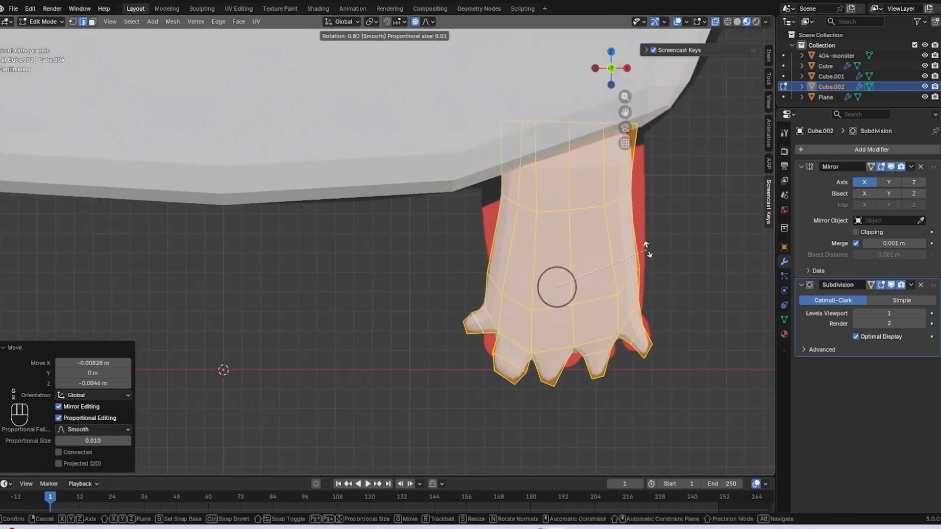
pyautogui.click(654, 235)
pyautogui.scroll(-1, 654, 235)
pyautogui.click(654, 236)
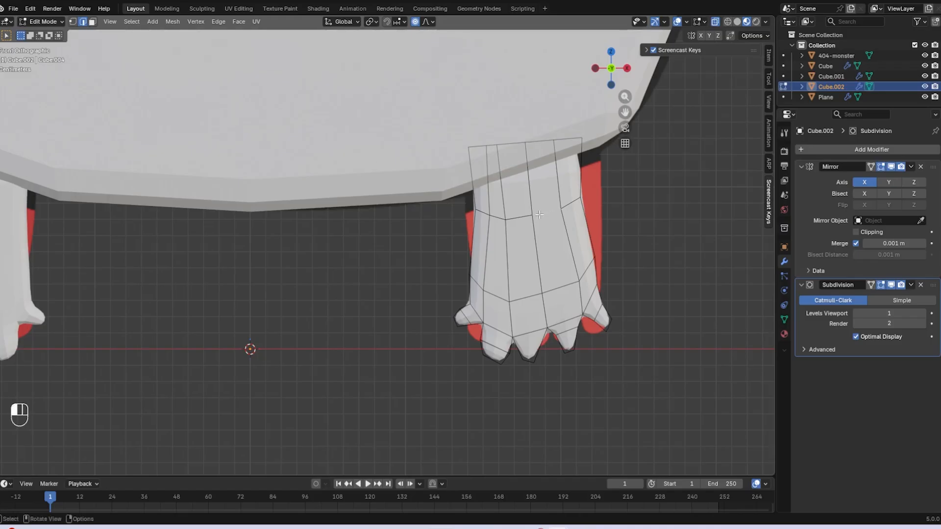
# - Select the edge loop across the upper leg in front view and enable proportional editing
pyautogui.scroll(4, 564, 208)
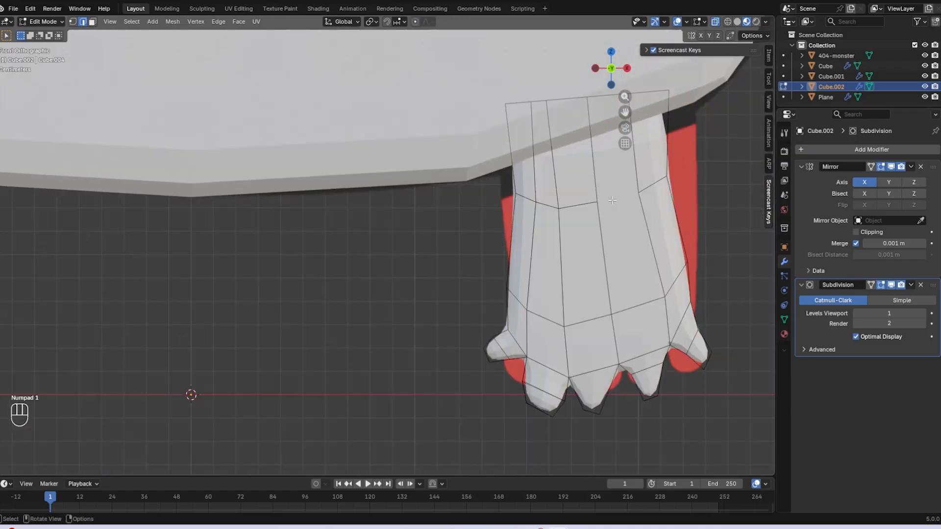
pyautogui.keyDown('shift'); pyautogui.moveTo(613, 202); pyautogui.dragTo(443, 210, button='middle'); pyautogui.keyUp('shift')
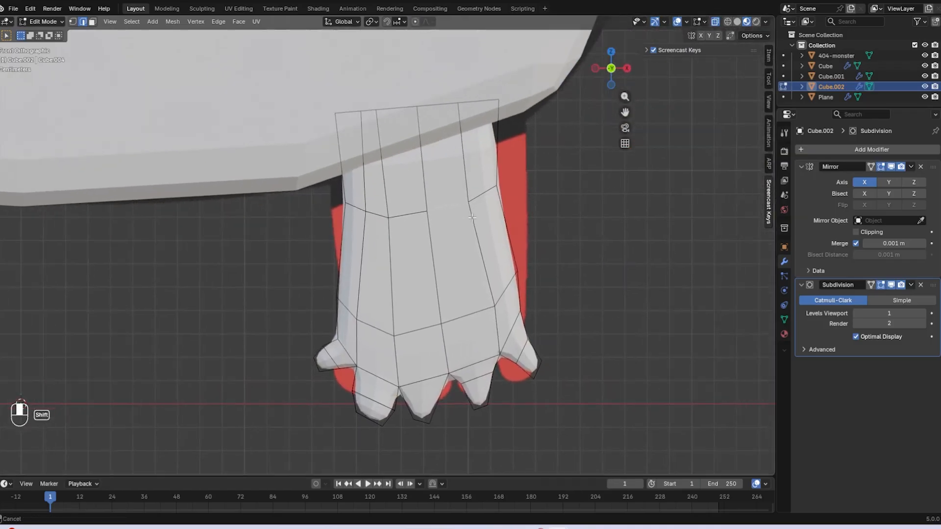
pyautogui.scroll(-1, 443, 196)
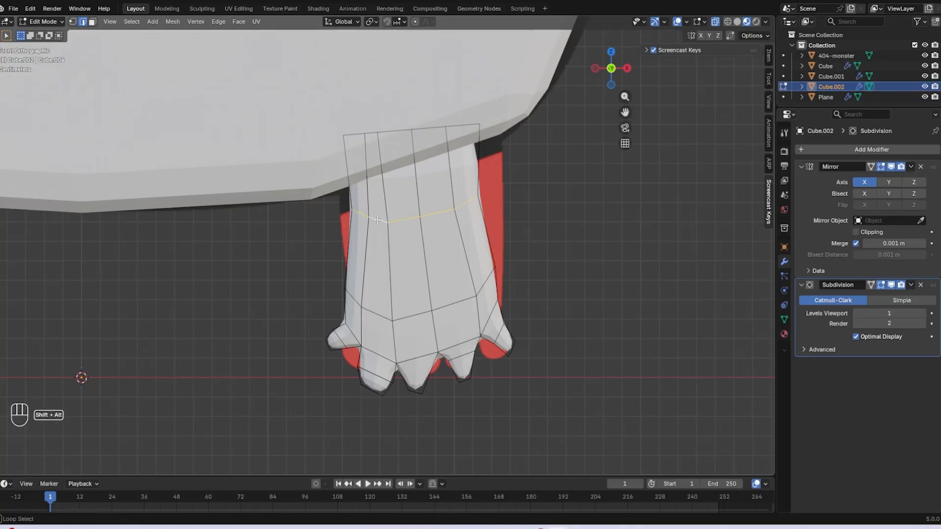
pyautogui.press('g')
pyautogui.rightClick(450, 214)
pyautogui.scroll(-6, 454, 208)
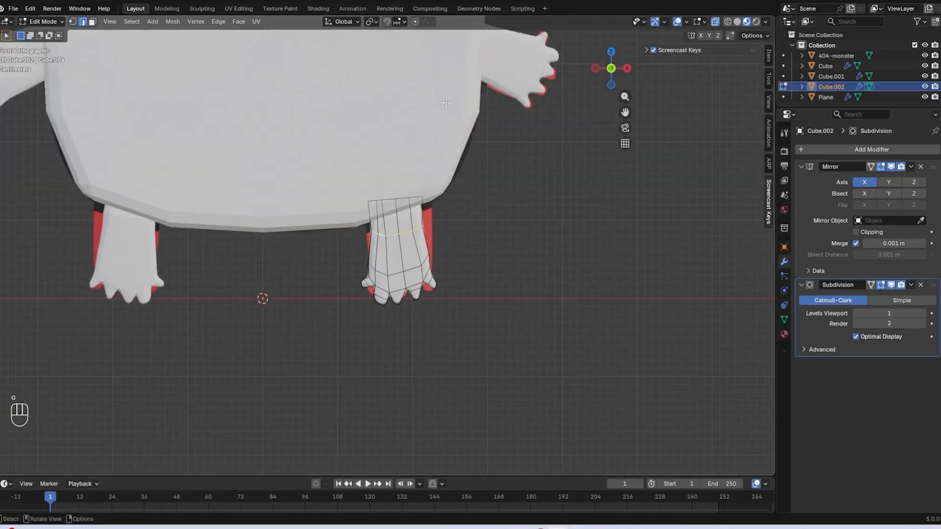
pyautogui.scroll(3, 474, 170)
pyautogui.scroll(3, 473, 169)
pyautogui.click(415, 23)
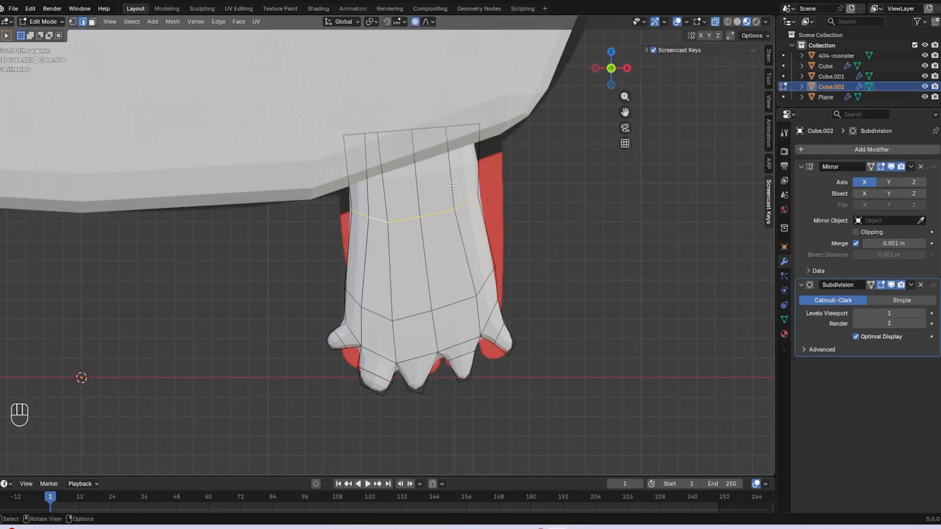
# - Widen the selected upper-leg loop to about 1.38 times with smooth proportional editing to match the reference leg's width
pyautogui.press('s')
pyautogui.scroll(-6, 477, 239)
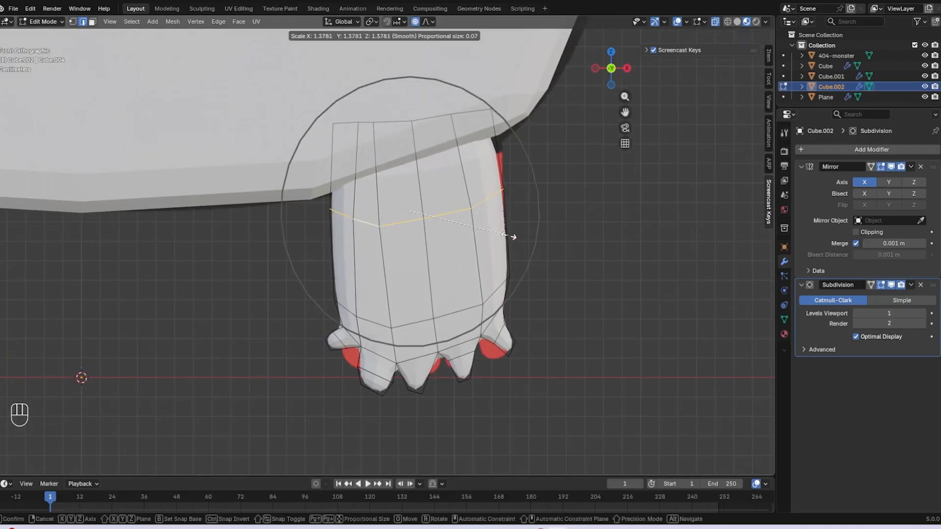
pyautogui.click(492, 206)
# - Select the leg's top edge loop, widen it slightly, and move it 0.0032 m in X and 0.0013 m in Z
pyautogui.keyDown('alt'); pyautogui.keyDown('shift'); pyautogui.click(441, 118); pyautogui.keyUp('shift'); pyautogui.keyUp('alt')
pyautogui.press('s')
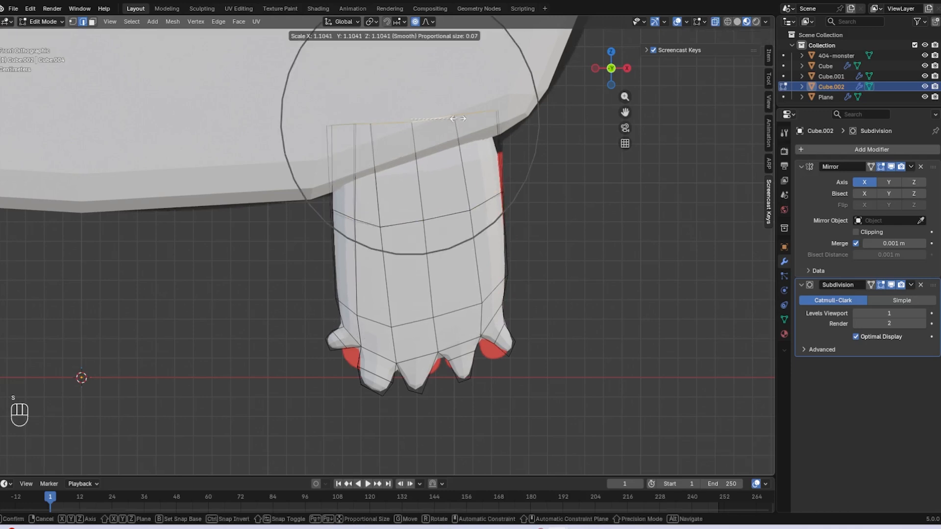
pyautogui.click(436, 118)
pyautogui.press('g')
pyautogui.click(466, 116)
pyautogui.press('s')
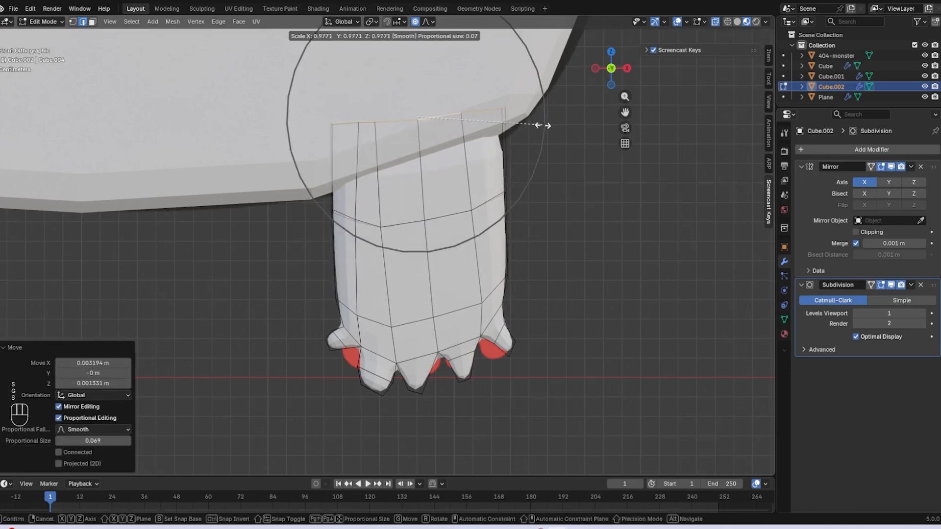
pyautogui.rightClick(542, 124)
# - Move the outermost toe's tip inward onto the reference using a proportional radius of about 0.02 m
pyautogui.scroll(2, 578, 343)
pyautogui.keyDown('shift'); pyautogui.moveTo(583, 397); pyautogui.dragTo(590, 302, button='middle'); pyautogui.keyUp('shift')
pyautogui.click(590, 302)
pyautogui.press('g')
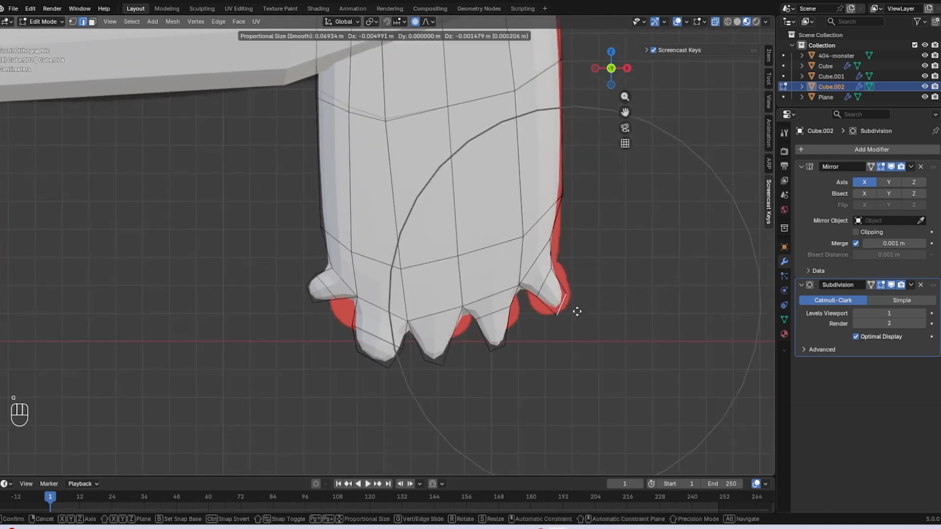
pyautogui.scroll(10, 573, 310)
pyautogui.scroll(-5, 574, 316)
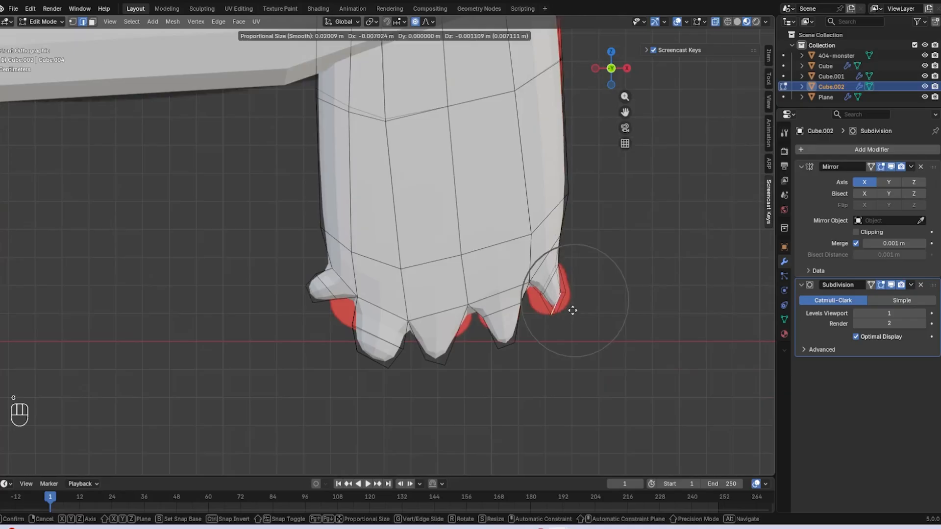
pyautogui.click(571, 314)
# - Turn off X-ray, select the big toe's tip face, and set the Subdivision viewport level to 0
pyautogui.moveTo(571, 314); pyautogui.dragTo(292, 361, button='middle')
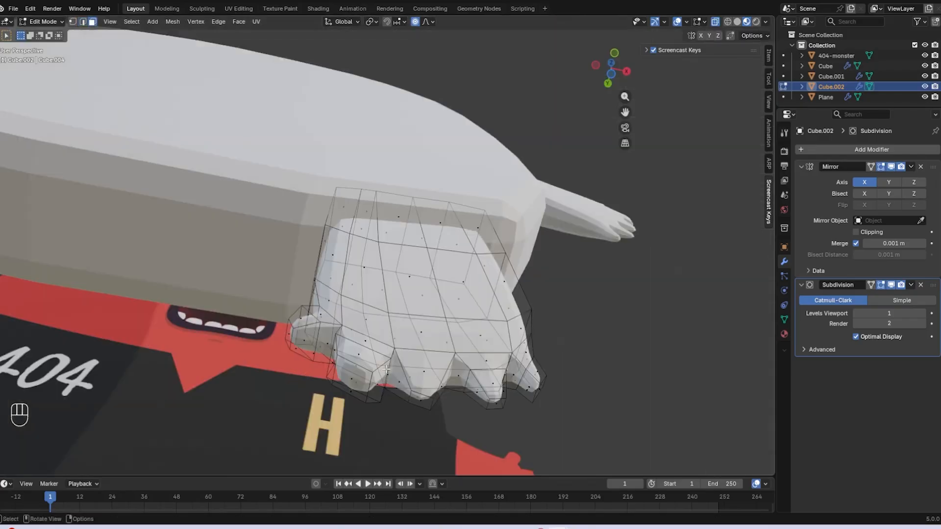
pyautogui.click(715, 21)
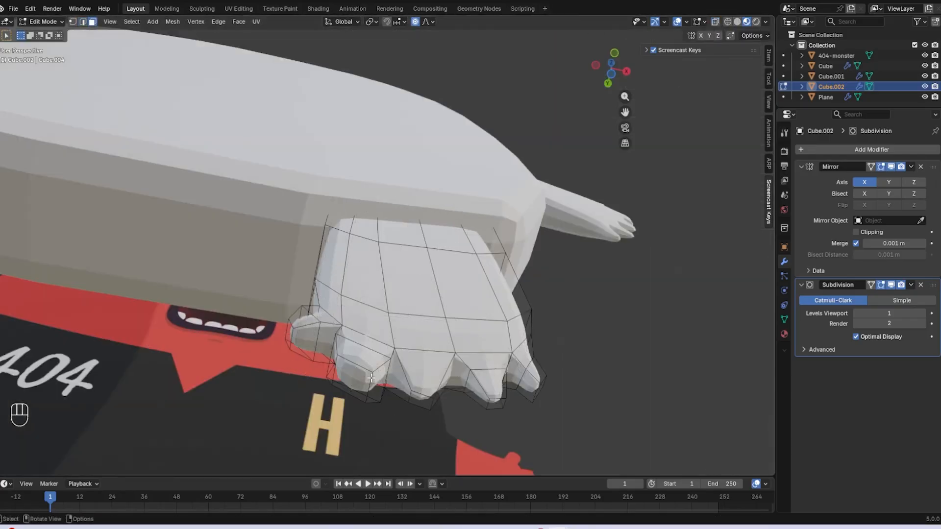
pyautogui.click(351, 377)
pyautogui.moveTo(562, 291); pyautogui.dragTo(549, 304, button='middle')
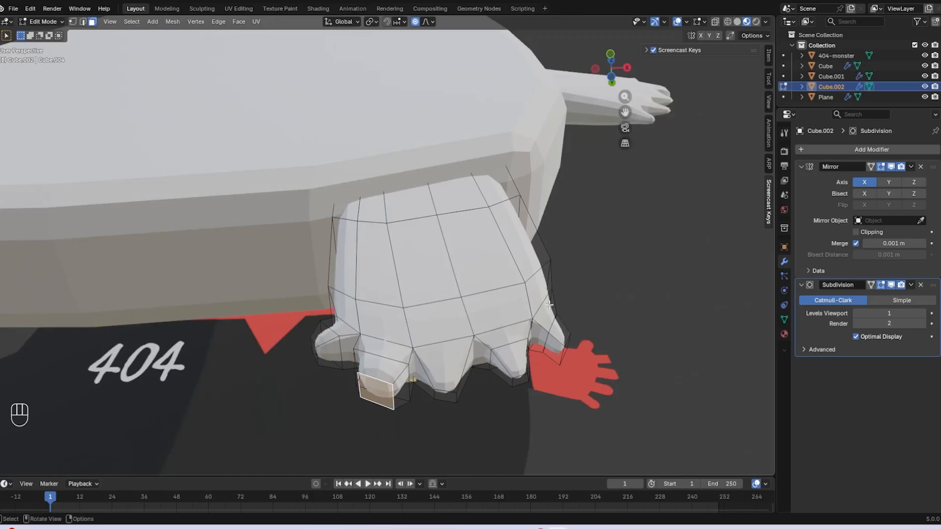
pyautogui.click(857, 314)
pyautogui.keyDown('shift'); pyautogui.moveTo(600, 328); pyautogui.dragTo(591, 260, button='middle'); pyautogui.keyUp('shift')
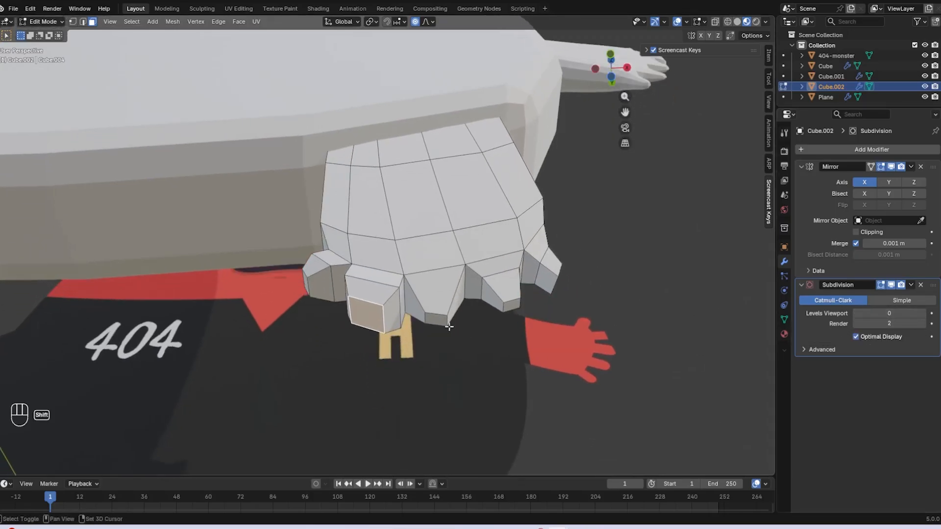
# - Add the neighbouring toes' tip faces to the selection and move them together in front view
pyautogui.keyDown('shift'); pyautogui.click(447, 324); pyautogui.keyUp('shift')
pyautogui.press('KP_1')
pyautogui.press('g')
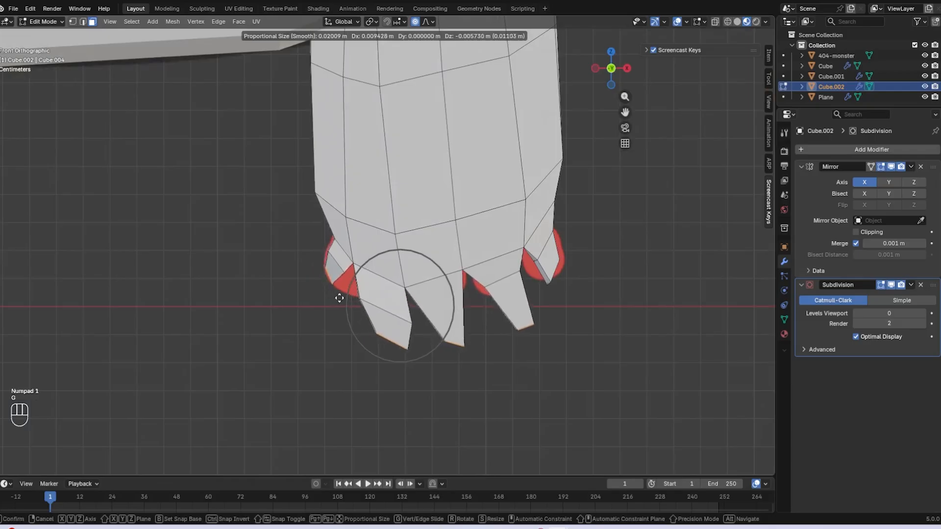
pyautogui.click(343, 296)
# - Rotate the big toe's tip face 22.4° and reposition it to shorten the toe
pyautogui.moveTo(414, 366); pyautogui.dragTo(367, 294, button='middle')
pyautogui.press('g')
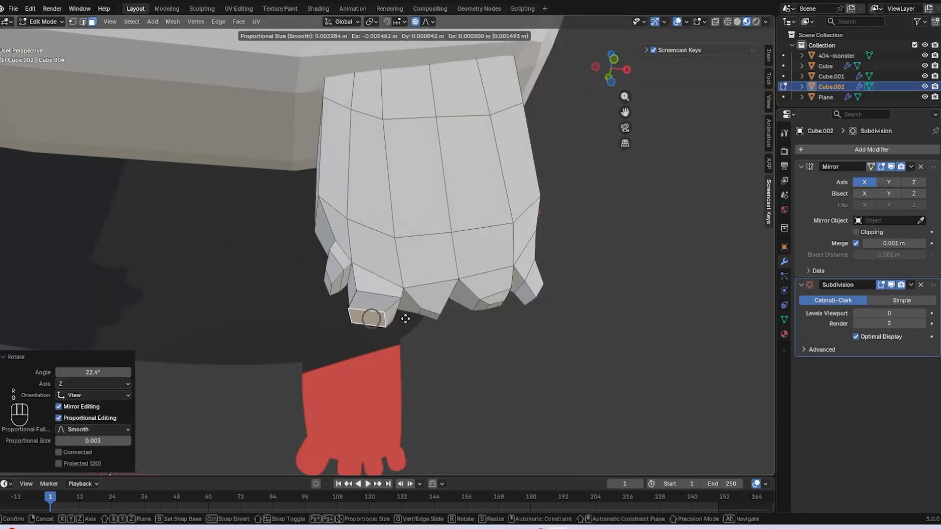
pyautogui.click(403, 319)
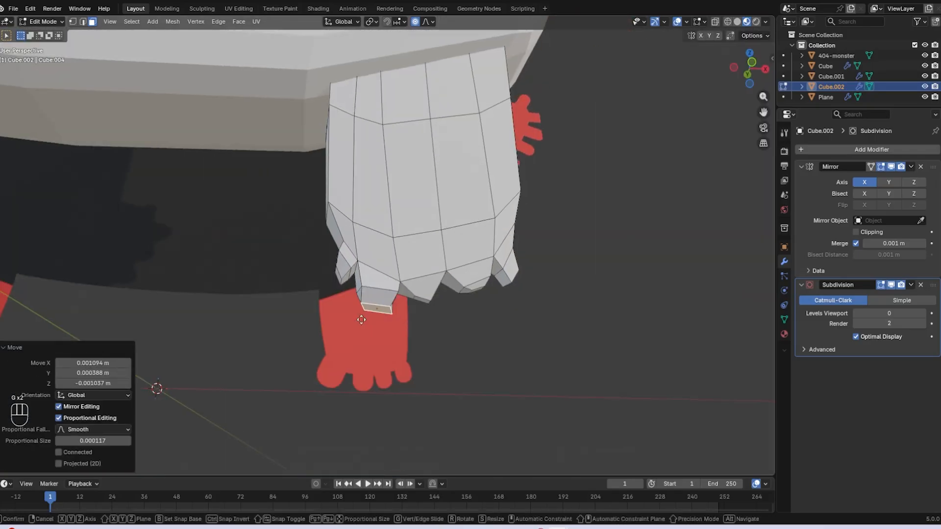
pyautogui.press('g')
pyautogui.click(362, 308)
pyautogui.press('g')
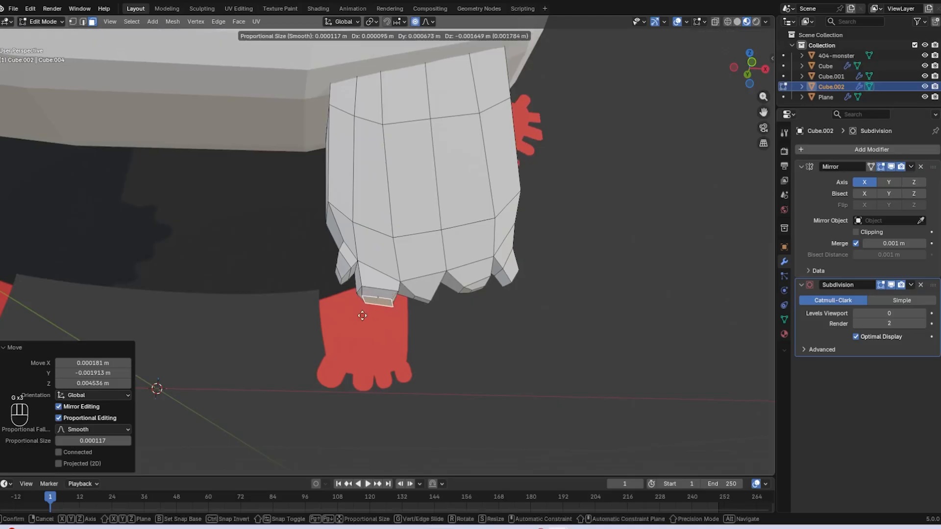
pyautogui.click(362, 314)
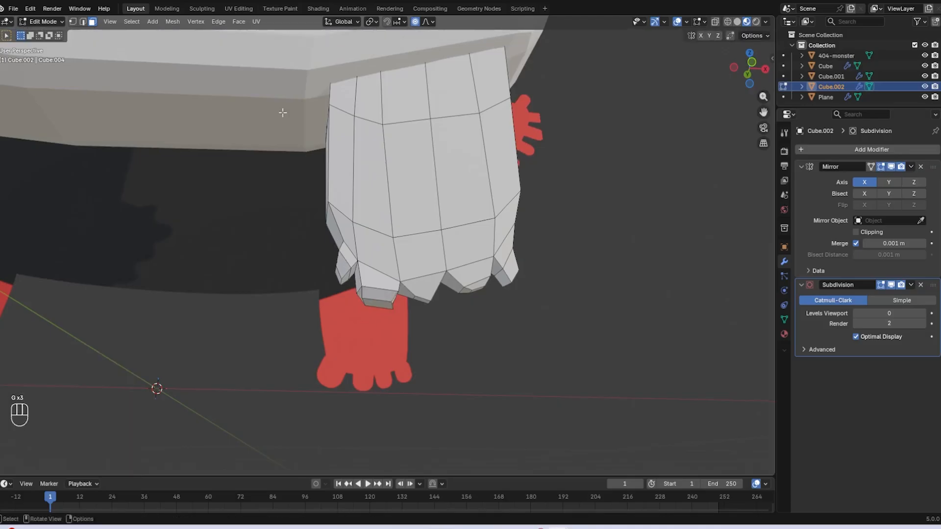
# - Select the thumb-like inner toe by growing the selection from its tip face, and delete it
pyautogui.scroll(3, 245, 247)
pyautogui.moveTo(245, 247); pyautogui.dragTo(338, 228, button='middle')
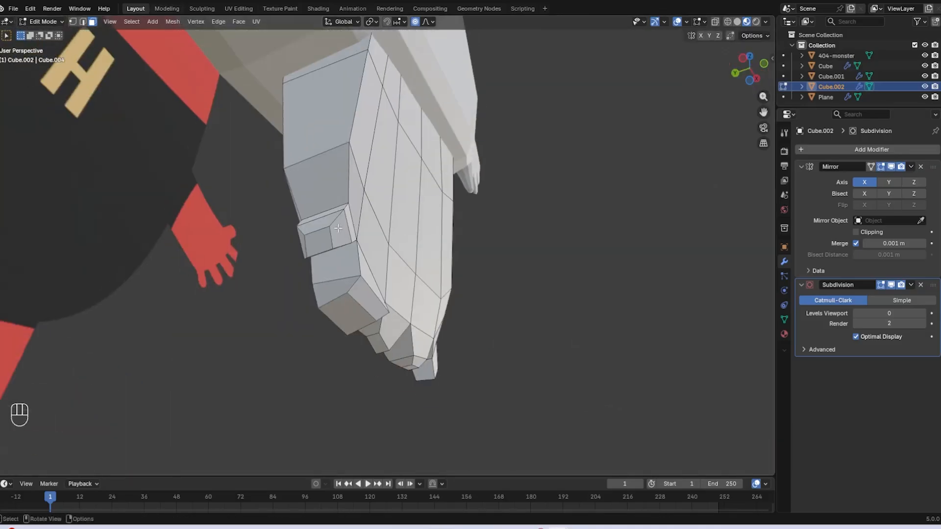
pyautogui.click(320, 246)
pyautogui.moveTo(399, 181); pyautogui.dragTo(357, 155, button='middle')
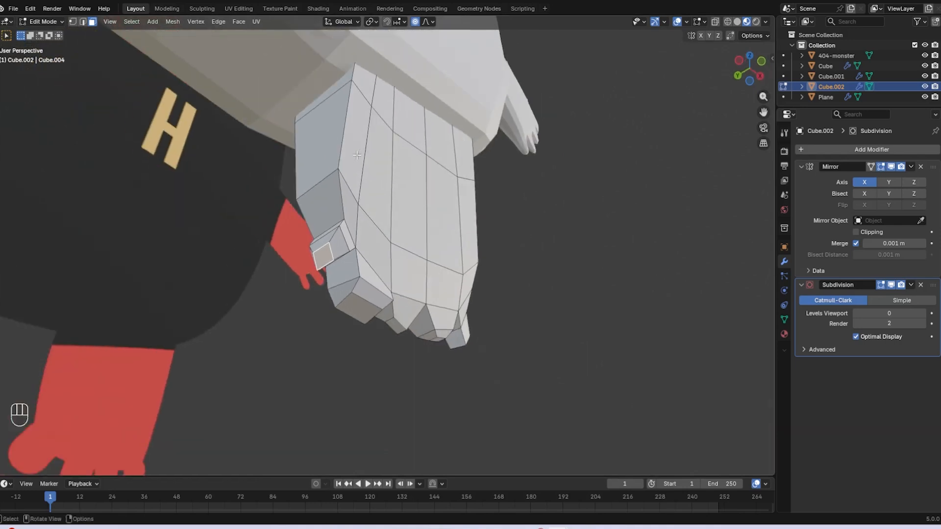
pyautogui.press('KP_Add')
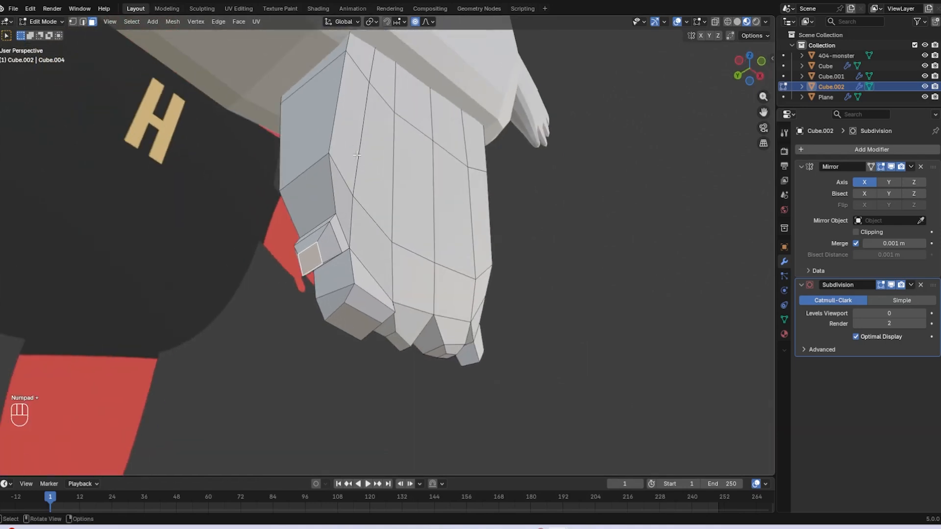
pyautogui.press('ctrl+KP_Add')
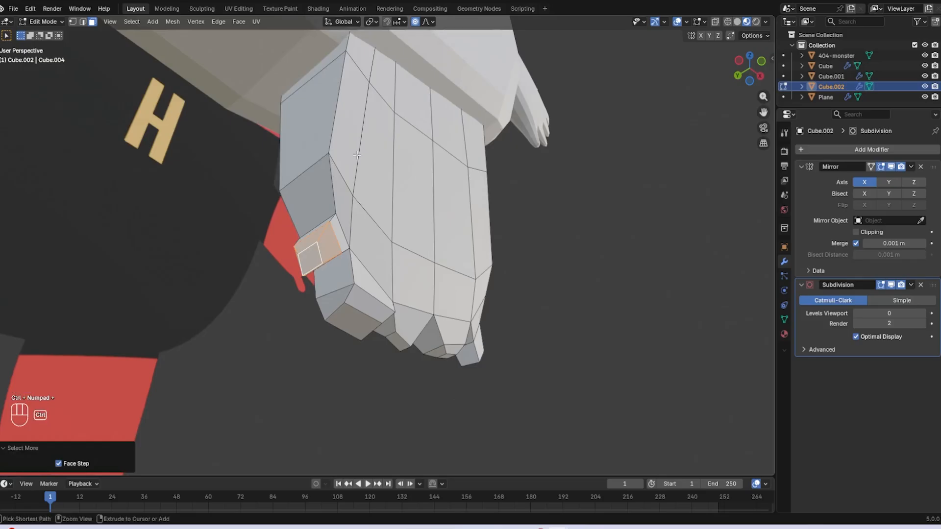
pyautogui.press('ctrl+KP_Add')
pyautogui.moveTo(356, 155); pyautogui.dragTo(395, 308, button='middle')
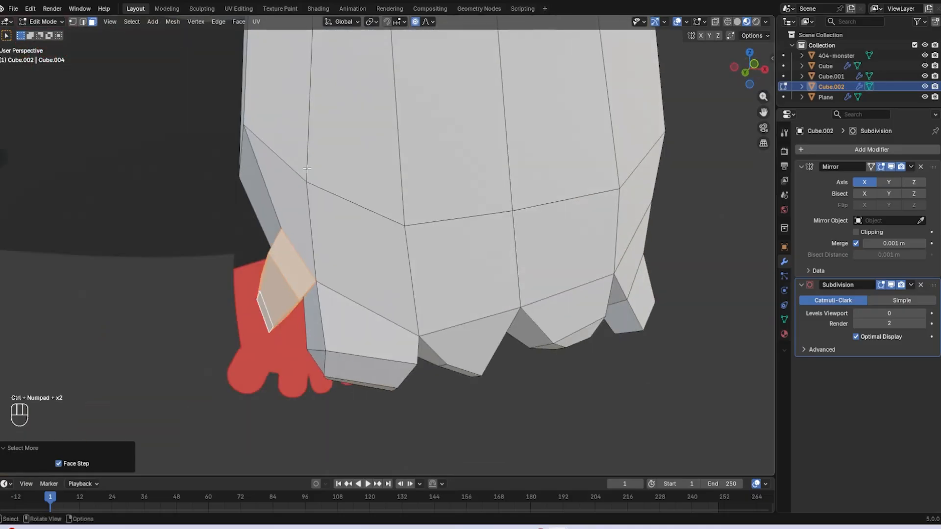
pyautogui.press('x')
pyautogui.click(274, 189)
# - Close the gap left by the deleted toe by merging its front and rear vertex pairs at center
pyautogui.moveTo(336, 199); pyautogui.dragTo(347, 198, button='middle')
pyautogui.scroll(-3, 343, 197)
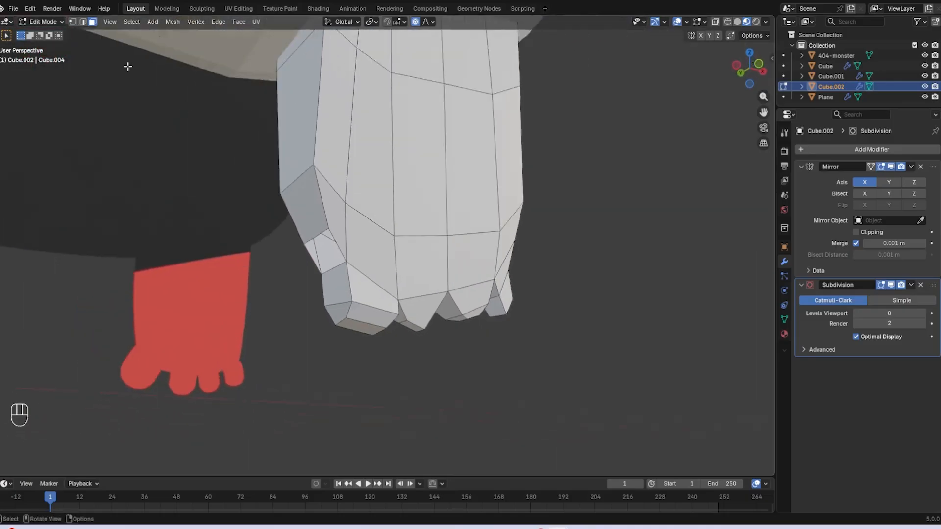
pyautogui.scroll(1, 327, 220)
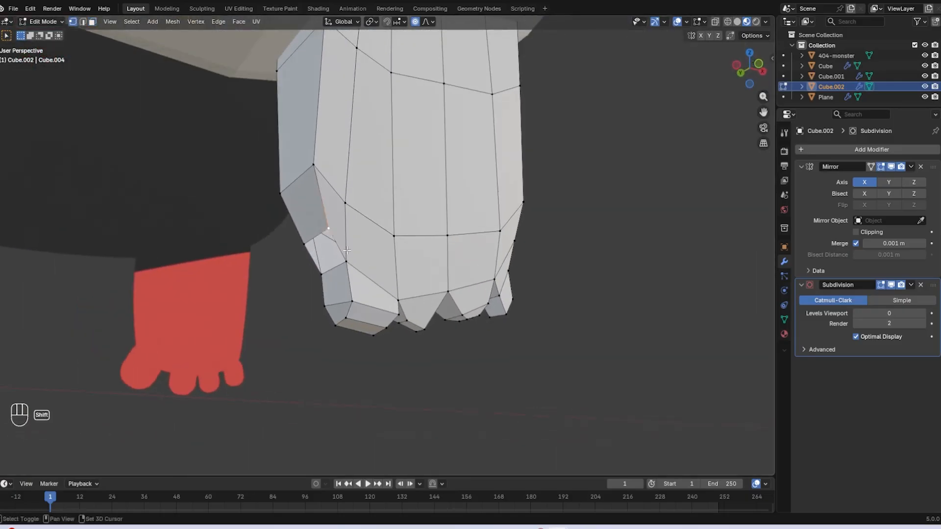
pyautogui.scroll(2, 347, 265)
pyautogui.press('m')
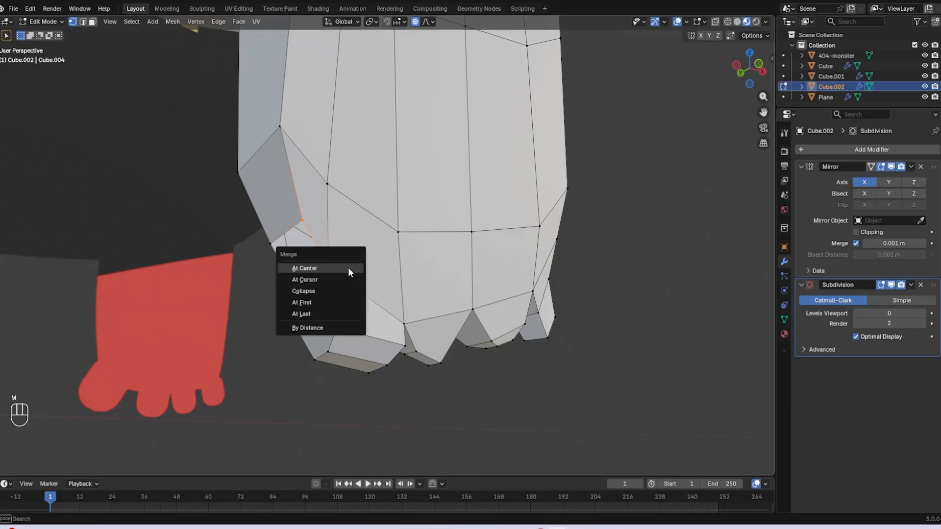
pyautogui.click(343, 267)
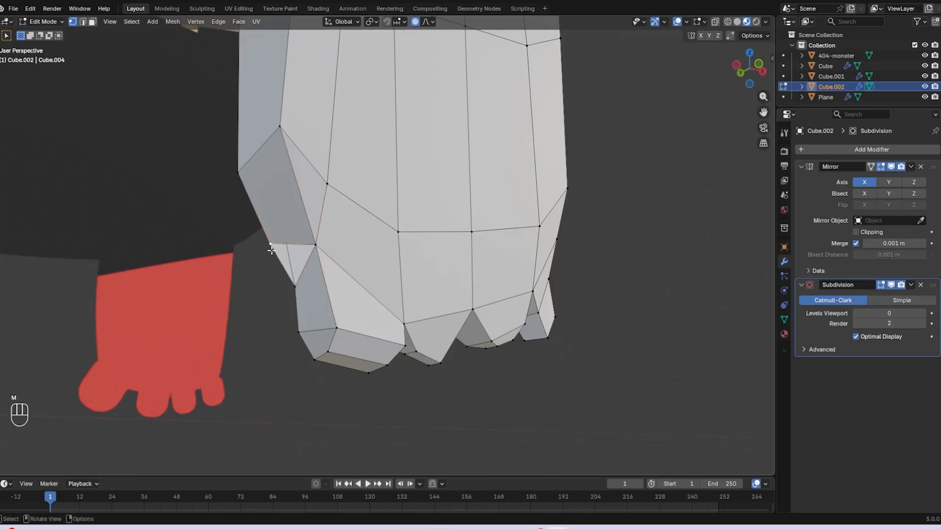
pyautogui.press('m')
pyautogui.click(294, 289)
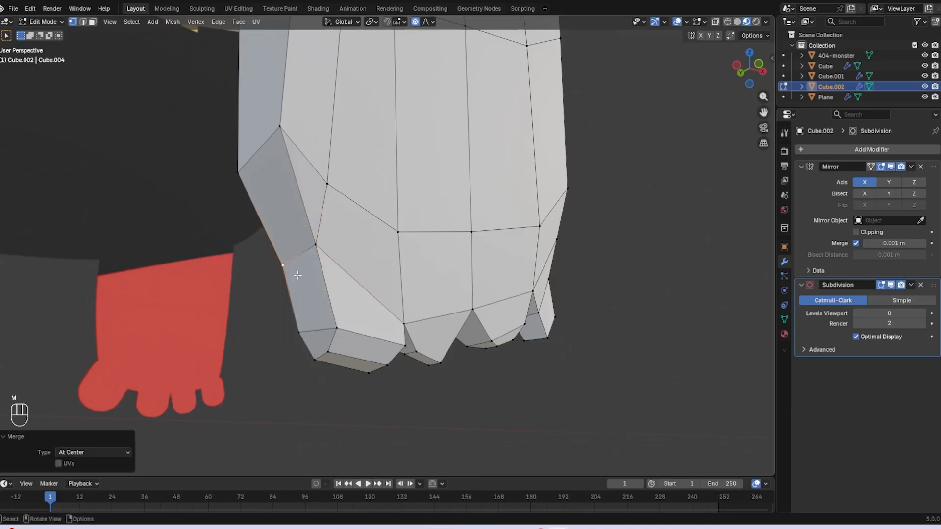
# - Delete the big toe's tip vertices and fill the open end with a new face
pyautogui.moveTo(295, 289); pyautogui.dragTo(369, 328, button='middle')
pyautogui.press('Tab')
pyautogui.press('KP_1')
pyautogui.press('Tab')
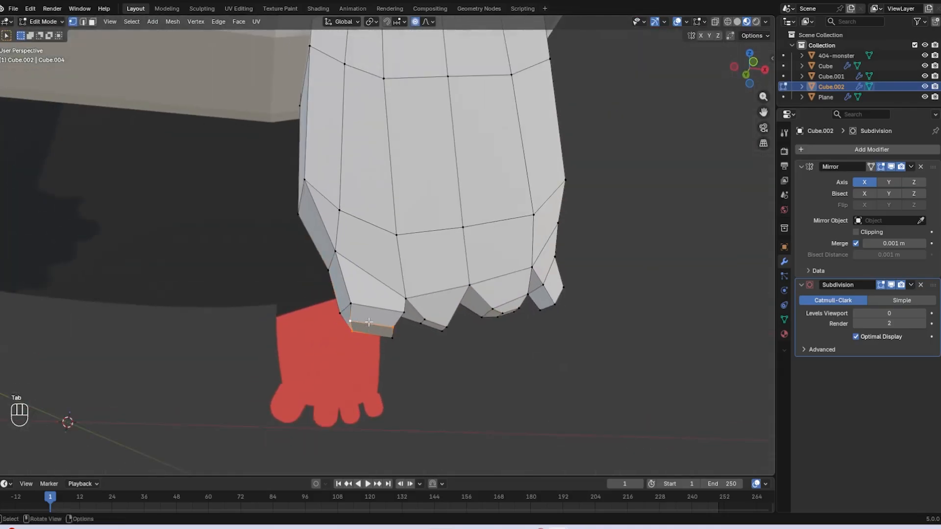
pyautogui.press('x')
pyautogui.click(370, 310)
pyautogui.press('x')
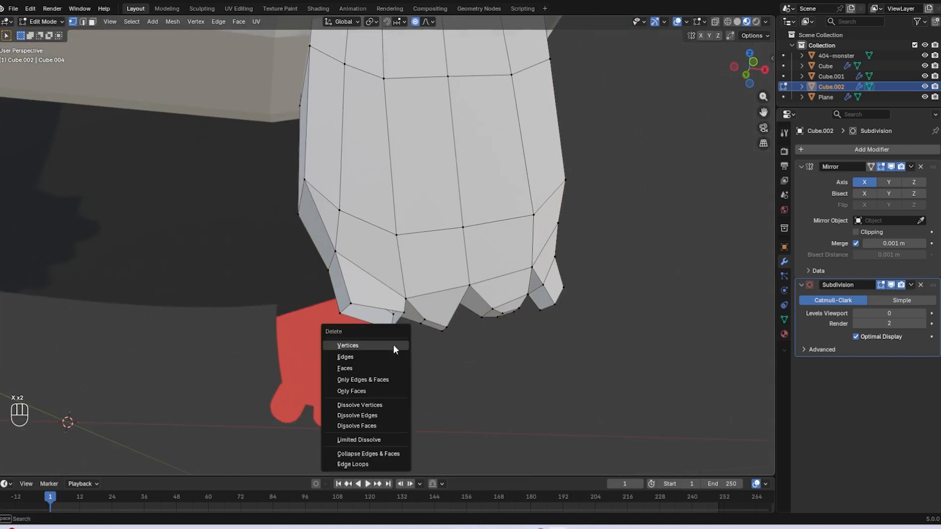
pyautogui.click(395, 345)
pyautogui.scroll(3, 394, 344)
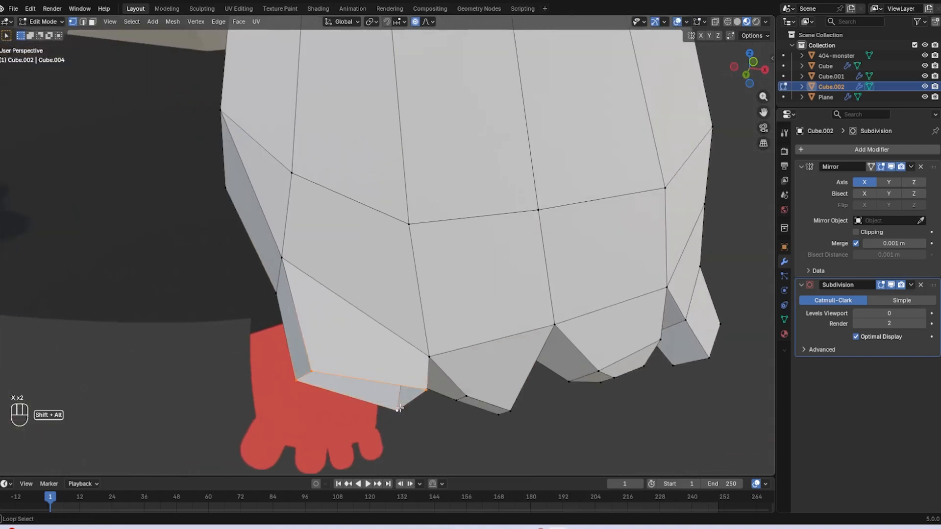
pyautogui.press('f')
# - Move the big toe's new end face inward and up in front view to meet the reference outline
pyautogui.press('KP_1')
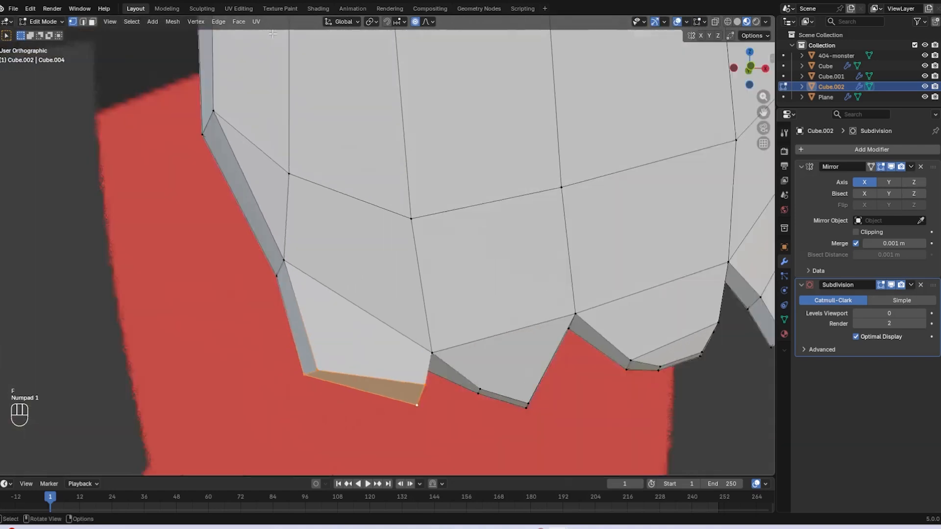
pyautogui.scroll(-2, 273, 34)
pyautogui.press('g')
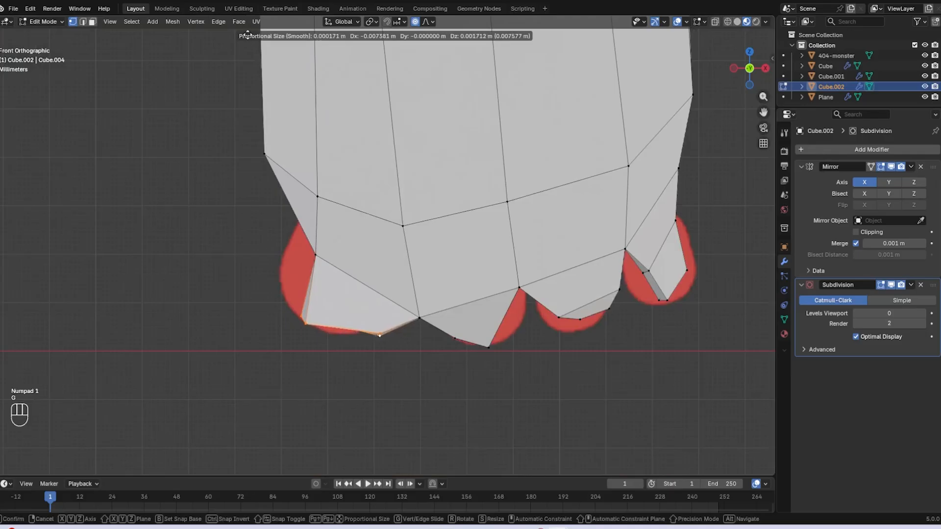
pyautogui.click(227, 26)
pyautogui.click(276, 198)
pyautogui.press('b')
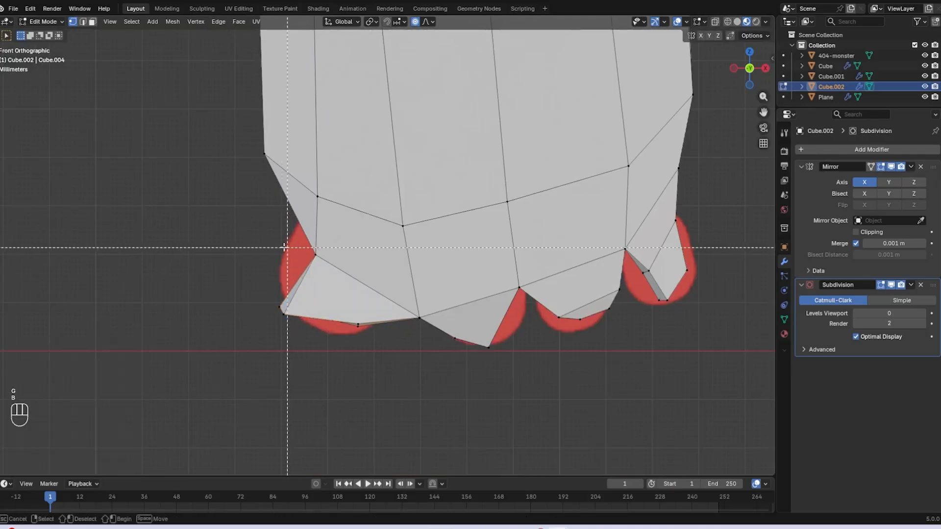
pyautogui.moveTo(281, 246); pyautogui.dragTo(317, 254)
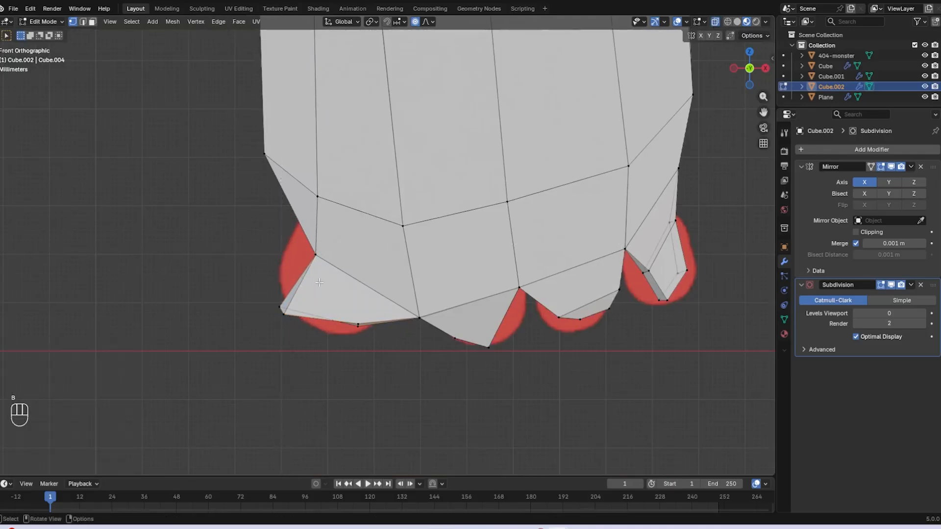
pyautogui.click(316, 256)
pyautogui.press('g')
pyautogui.click(339, 263)
pyautogui.hotkey('ctrl', 'z')
# - Move the vertices at the big toe's inner base about -0.007 m in X and 0.001 m in Z onto the reference outline
pyautogui.press('b')
pyautogui.moveTo(279, 243); pyautogui.dragTo(343, 266)
pyautogui.press('g')
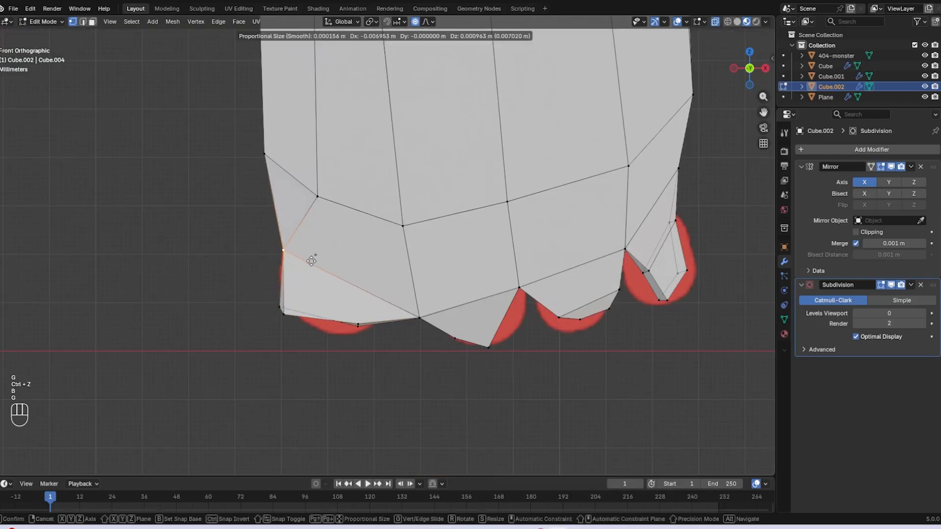
pyautogui.click(312, 262)
# - Move the big toe's lower corner vertices -0.000856 m in X and -0.002353 m in Z to follow the reference
pyautogui.press('b')
pyautogui.moveTo(343, 319); pyautogui.dragTo(380, 347)
pyautogui.press('g')
pyautogui.click(378, 357)
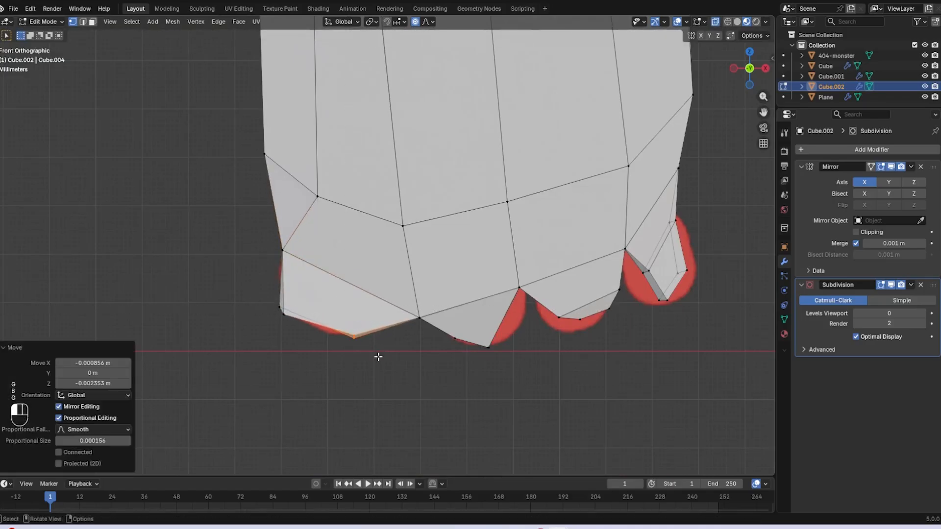
pyautogui.scroll(-4, 425, 274)
pyautogui.press('Tab')
pyautogui.press('Tab')
# - Move the vertices between the big toe and second toe upward in front view to open the gap shown in the reference
pyautogui.scroll(4, 445, 257)
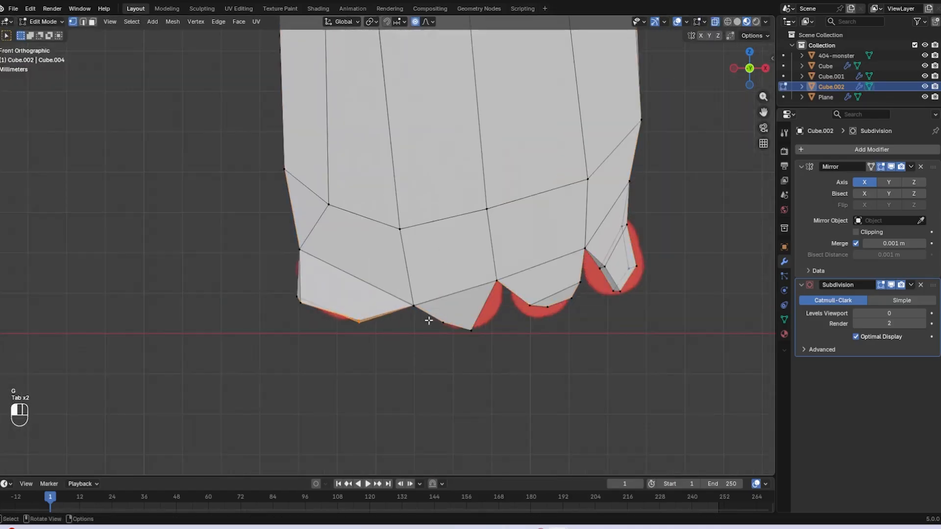
pyautogui.press('b')
pyautogui.moveTo(402, 291); pyautogui.dragTo(435, 336)
pyautogui.press('g')
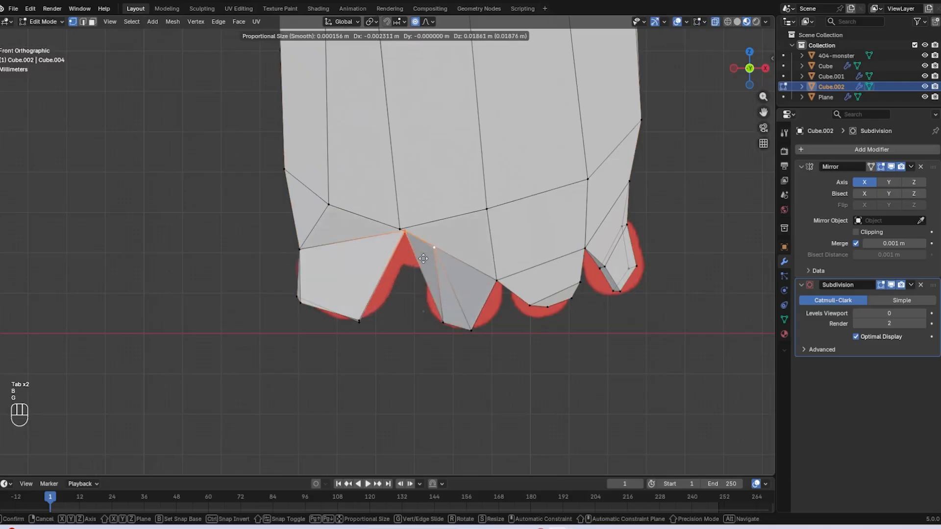
pyautogui.click(418, 284)
pyautogui.scroll(-3, 422, 279)
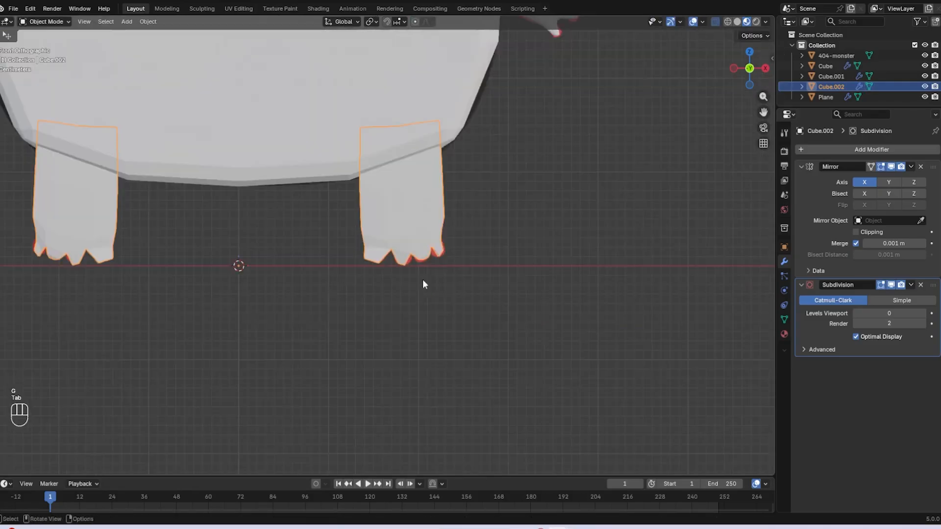
pyautogui.press('Tab')
# - Check the body, hands and antennas against the reference in front view
pyautogui.scroll(-2, 351, 280)
pyautogui.click(432, 234)
pyautogui.scroll(-2, 506, 378)
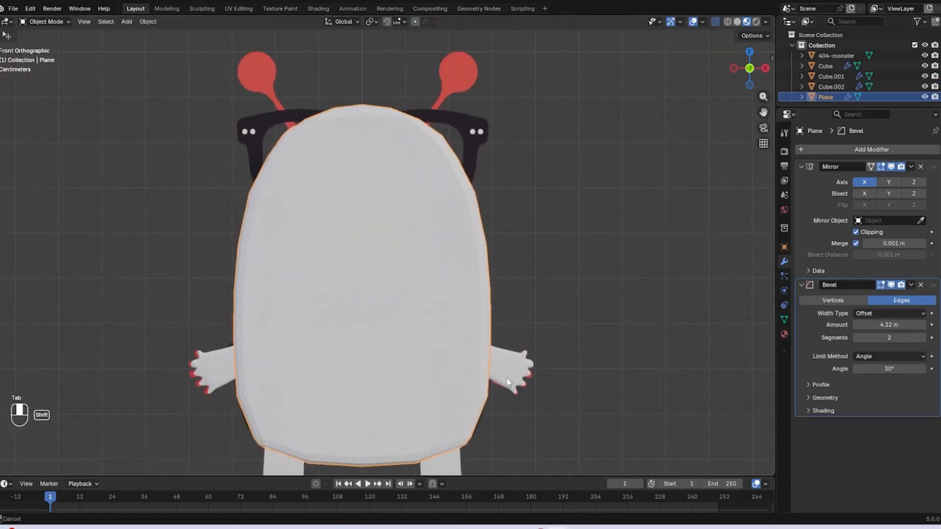
pyautogui.scroll(8, 401, 280)
pyautogui.scroll(-8, 401, 281)
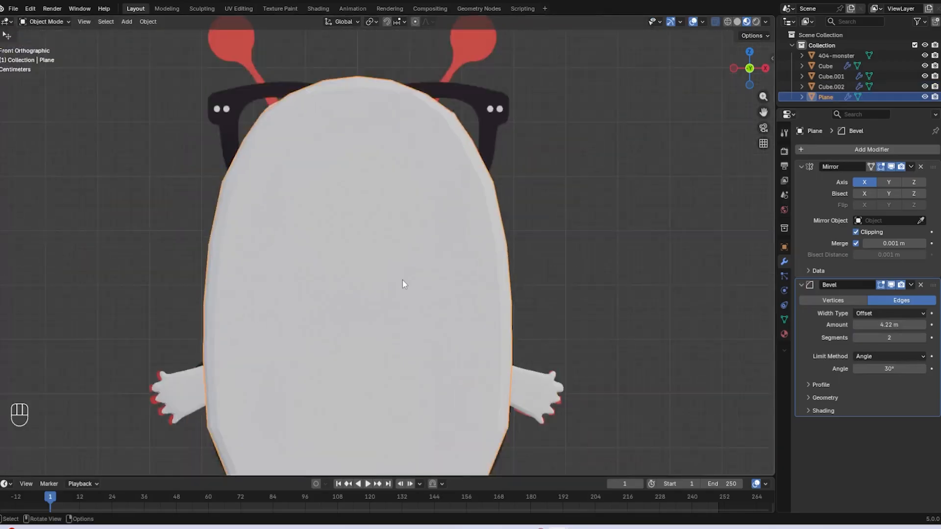
pyautogui.keyDown('shift'); pyautogui.moveTo(470, 48); pyautogui.dragTo(435, 196, button='middle'); pyautogui.keyUp('shift')
pyautogui.scroll(-1, 415, 283)
pyautogui.scroll(-1, 415, 287)
pyautogui.click(409, 273)
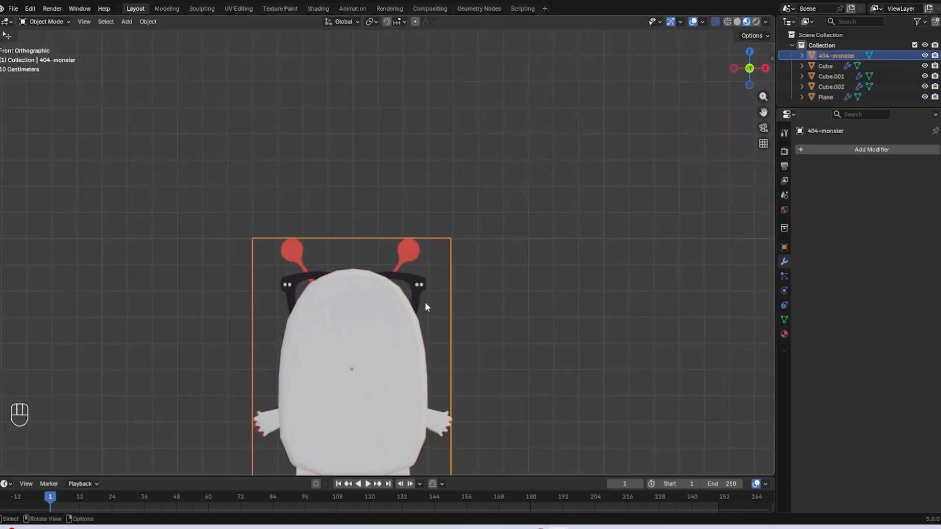
pyautogui.scroll(6, 424, 306)
# - Add a UV sphere at the world origin with 16 segments and 16 rings
pyautogui.hotkey('shift', 'a')
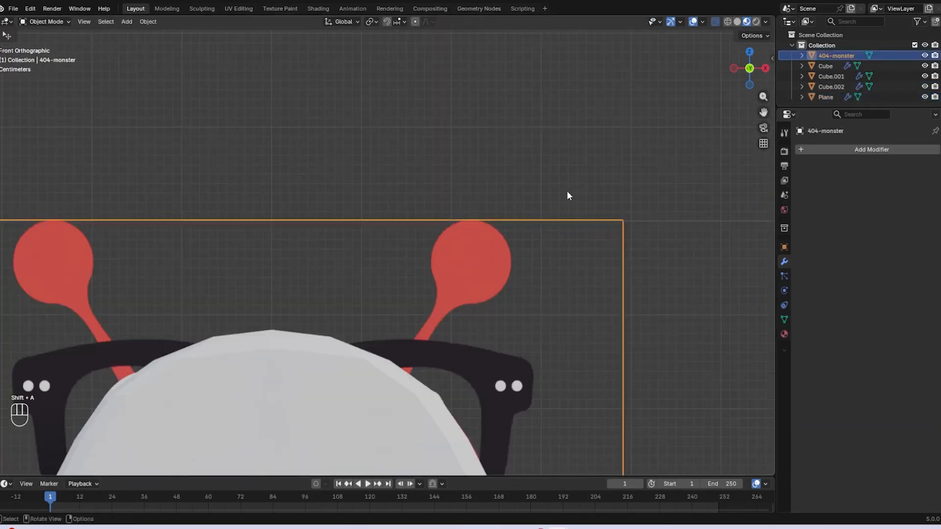
pyautogui.press('q')
pyautogui.click(472, 196)
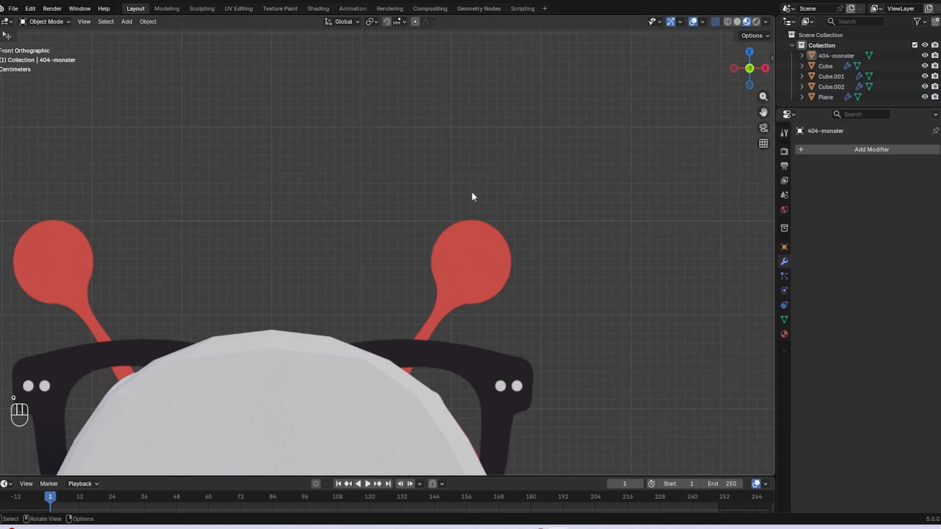
pyautogui.hotkey('shift', 'a')
pyautogui.hotkey('shift', 'a')
pyautogui.moveTo(395, 219)
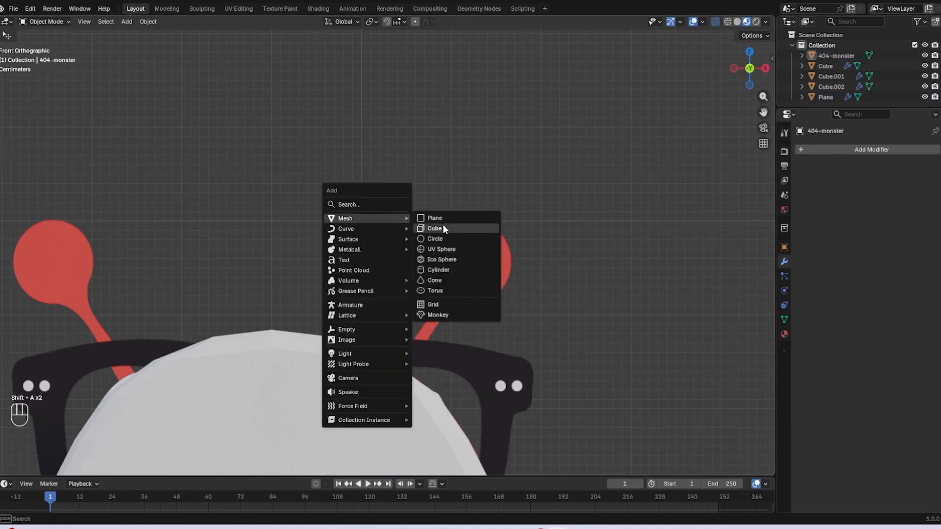
pyautogui.click(433, 249)
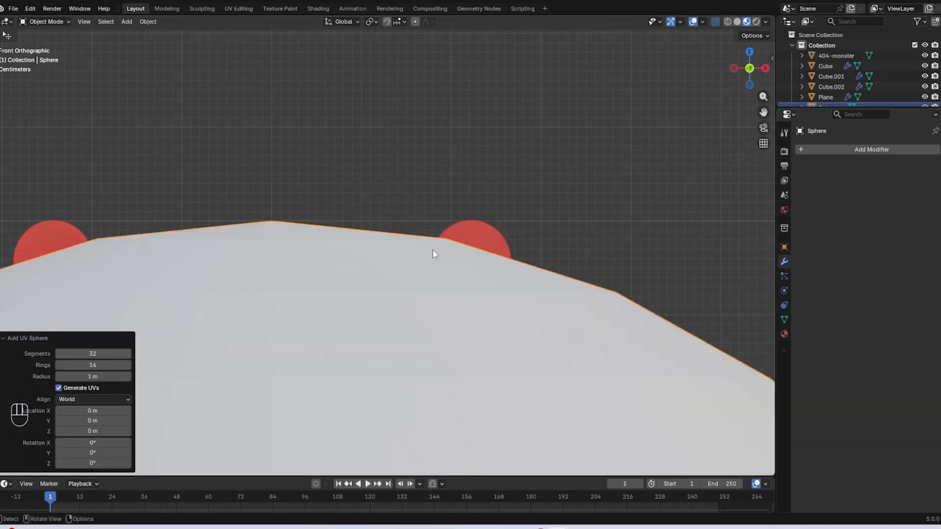
pyautogui.scroll(-6, 433, 252)
pyautogui.keyDown('shift'); pyautogui.moveTo(370, 290); pyautogui.dragTo(397, 248, button='middle'); pyautogui.keyUp('shift')
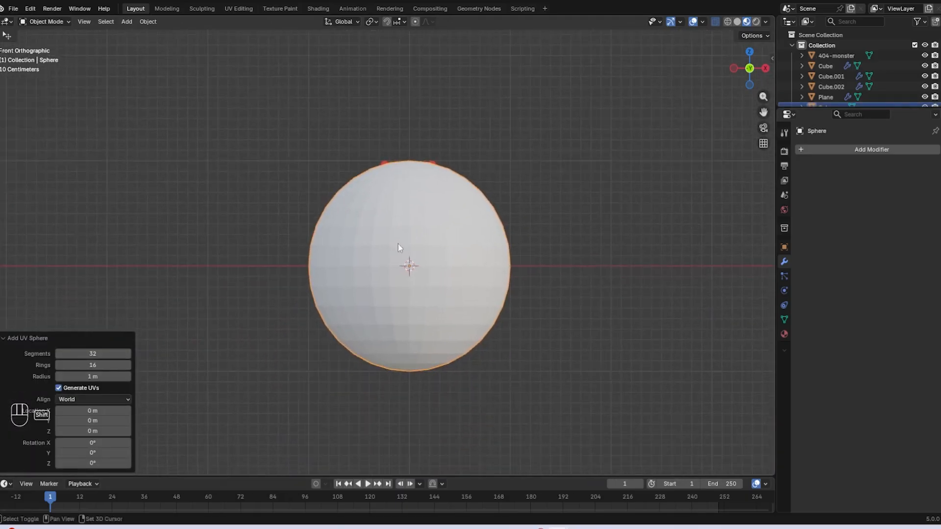
pyautogui.scroll(1, 260, 344)
pyautogui.moveTo(56, 354); pyautogui.dragTo(25, 354)
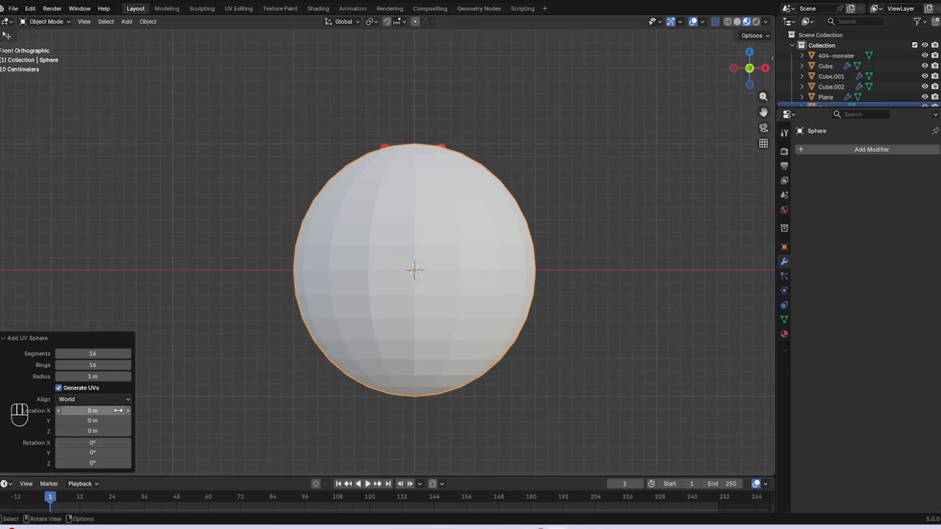
# - Scale the sphere down and fit its mesh over the red ball of the +X antenna in Edit Mode
pyautogui.press('s')
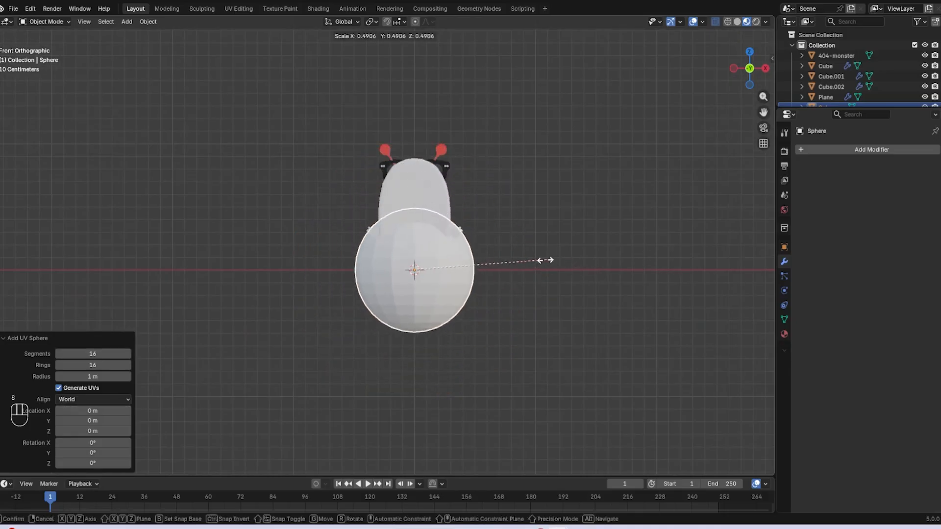
pyautogui.click(485, 275)
pyautogui.scroll(6, 485, 275)
pyautogui.press('Tab')
pyautogui.scroll(-4, 485, 274)
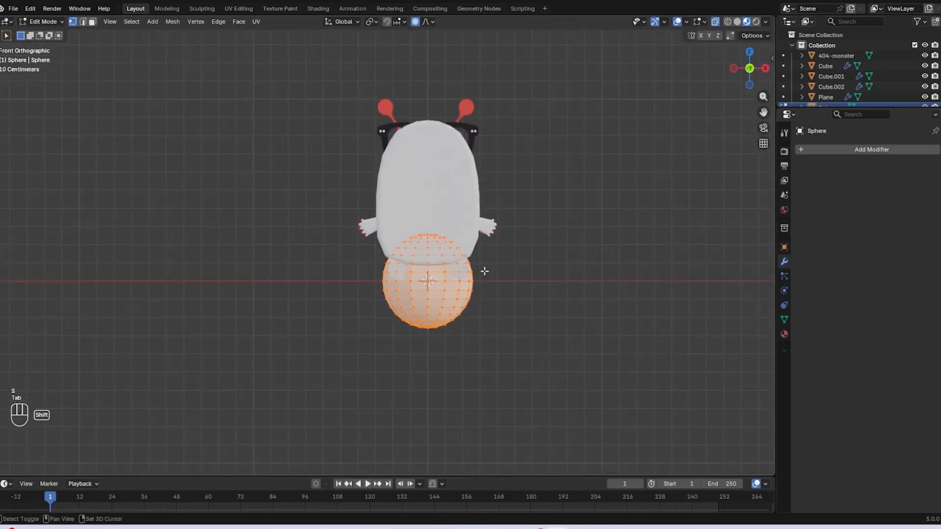
pyautogui.keyDown('shift'); pyautogui.moveTo(485, 271); pyautogui.dragTo(431, 328, button='middle'); pyautogui.keyUp('shift')
pyautogui.scroll(-1, 431, 327)
pyautogui.press('g')
pyautogui.click(465, 176)
pyautogui.press('s')
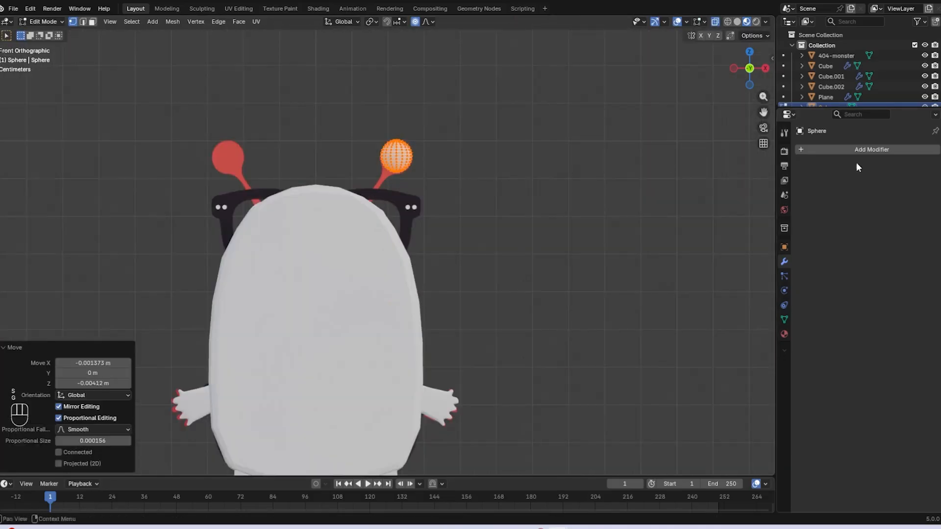
# - Add a Mirror modifier on the X axis to the antenna sphere
pyautogui.click(862, 152)
pyautogui.click(848, 150)
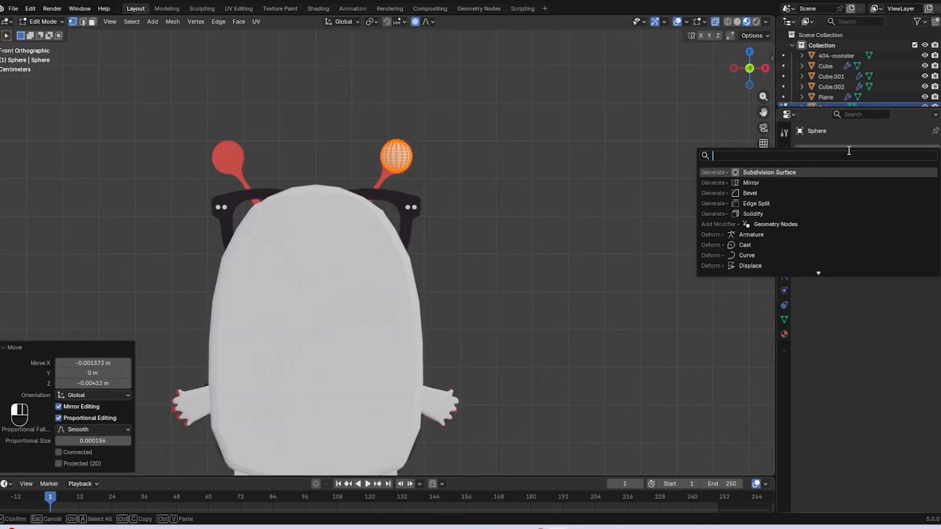
pyautogui.write('mir')
pyautogui.press('Return')
pyautogui.press('Tab')
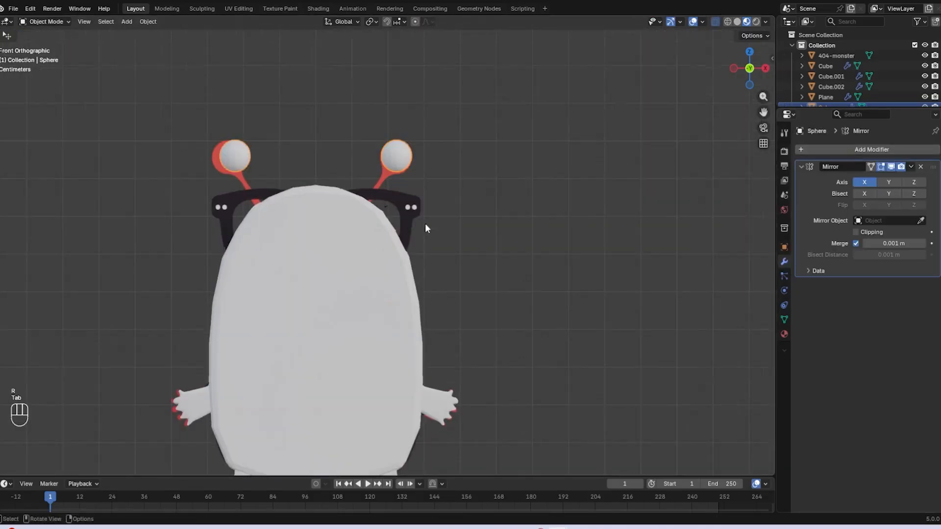
# - Move the mirrored antenna sphere object 0.001908 m along X
pyautogui.keyDown('shift'); pyautogui.moveTo(425, 223); pyautogui.dragTo(426, 200, button='middle'); pyautogui.keyUp('shift')
pyautogui.scroll(2, 449, 201)
pyautogui.press('g')
pyautogui.press('g')
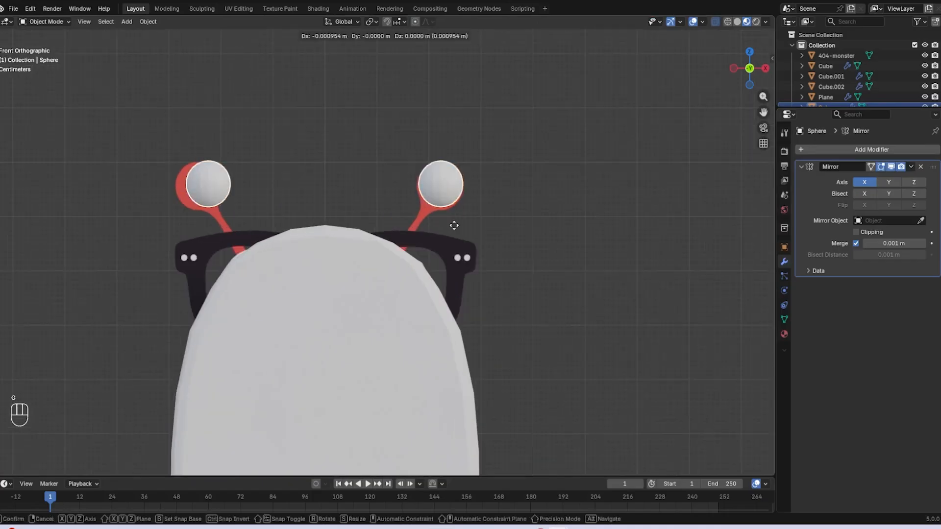
pyautogui.click(458, 223)
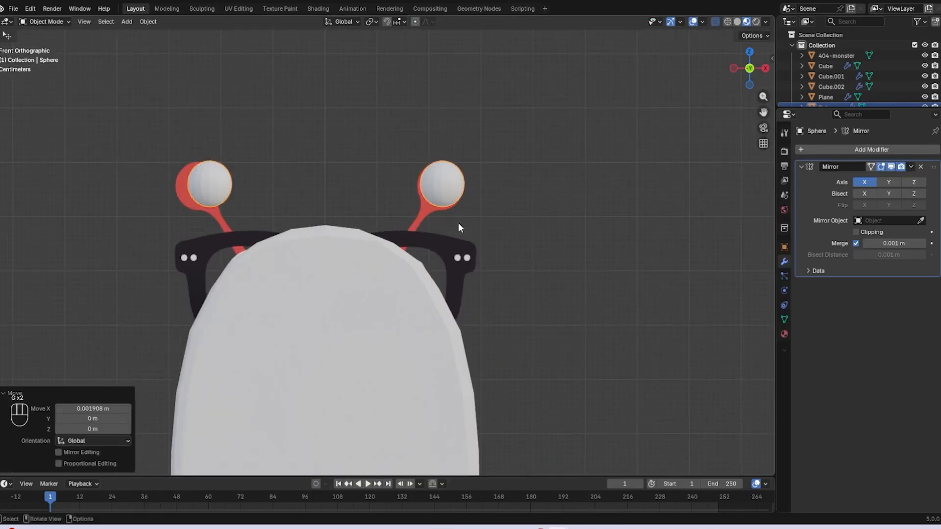
pyautogui.press('Tab')
pyautogui.scroll(4, 428, 216)
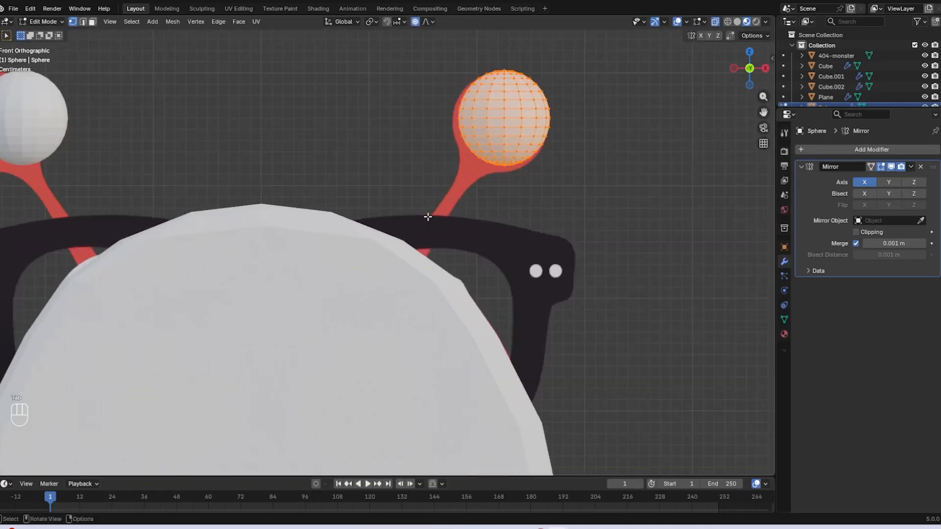
pyautogui.scroll(-4, 456, 181)
pyautogui.press('Tab')
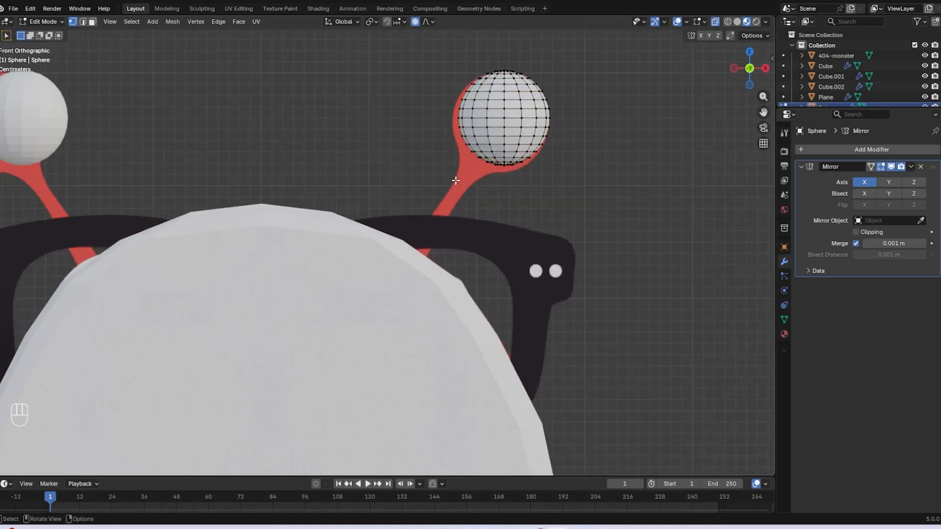
pyautogui.click(519, 258)
pyautogui.click(467, 193)
pyautogui.scroll(-3, 444, 225)
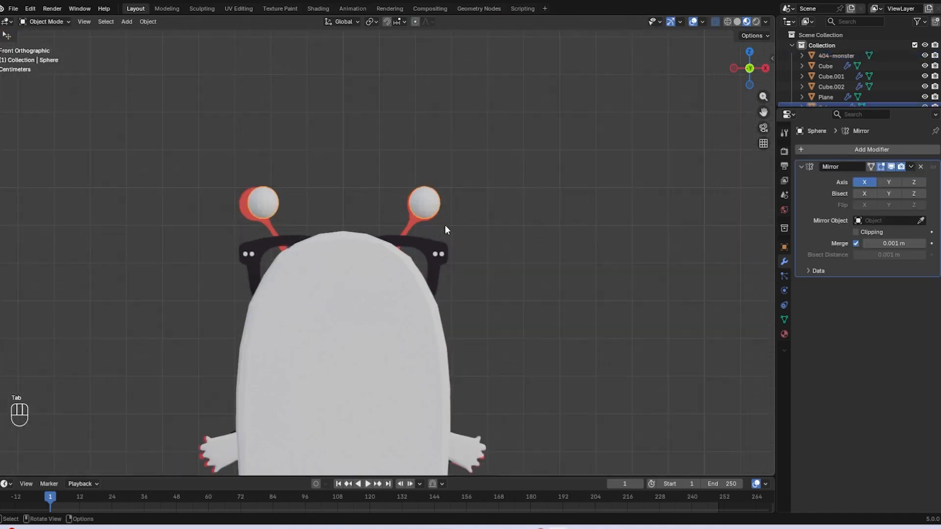
pyautogui.click(422, 228)
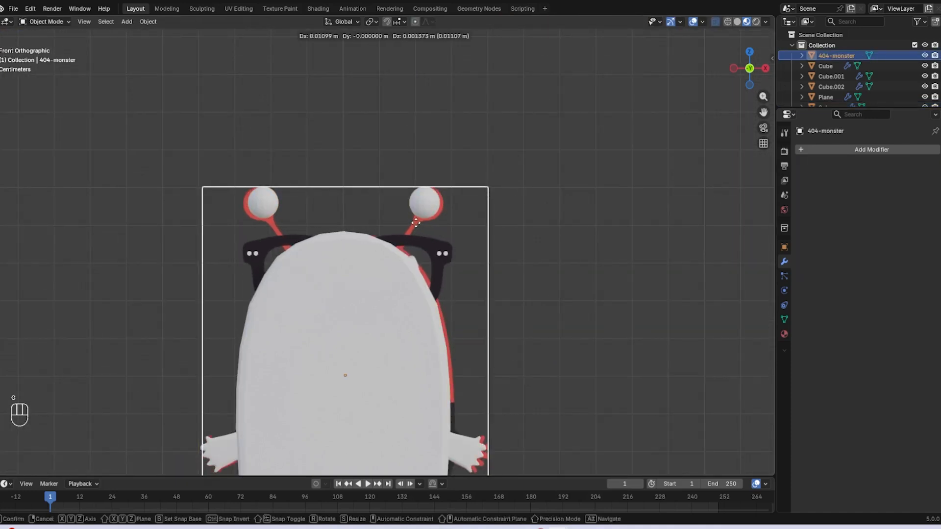
# - Scale the antenna sphere's mesh by 0.891 and refit it over the +X antenna's red ball, finishing with a 0.004769 m move in X
pyautogui.click(422, 198)
pyautogui.press('Tab')
pyautogui.press('g')
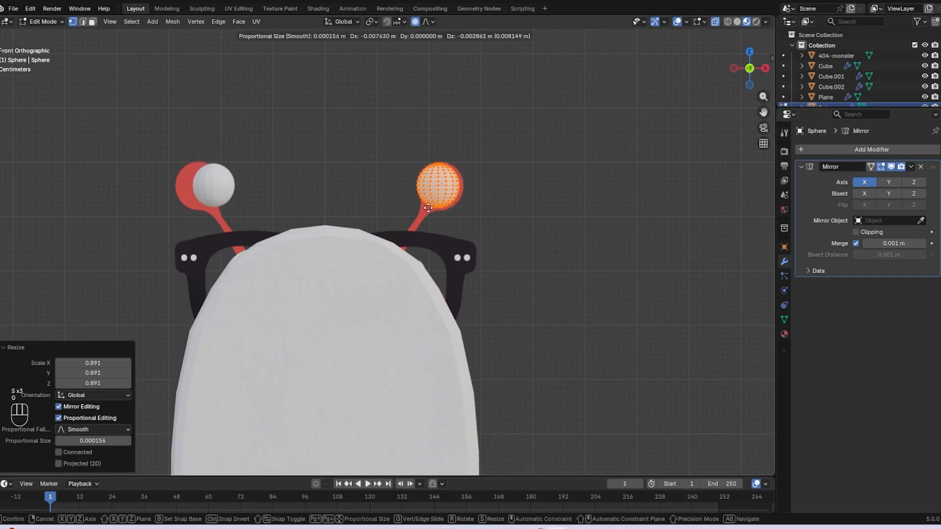
pyautogui.click(430, 208)
pyautogui.press('g')
pyautogui.click(430, 207)
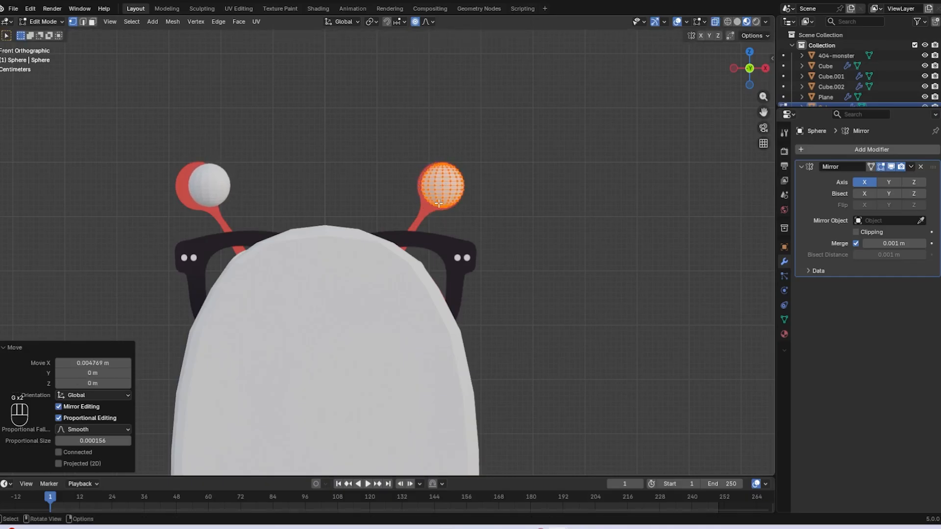
pyautogui.press('Tab')
# - Add a 2 m plane at the world origin and try to move it as an object up to the antenna
pyautogui.scroll(3, 438, 204)
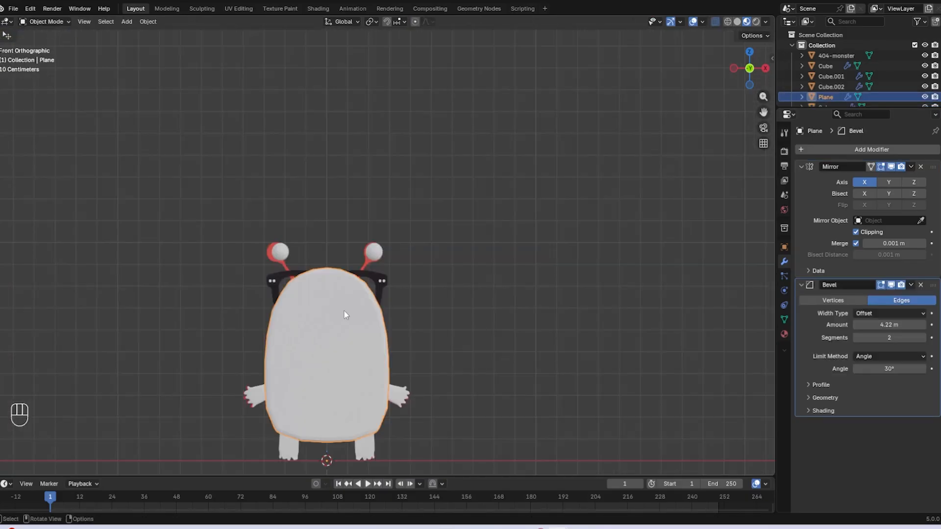
pyautogui.scroll(5, 344, 311)
pyautogui.scroll(-1, 408, 316)
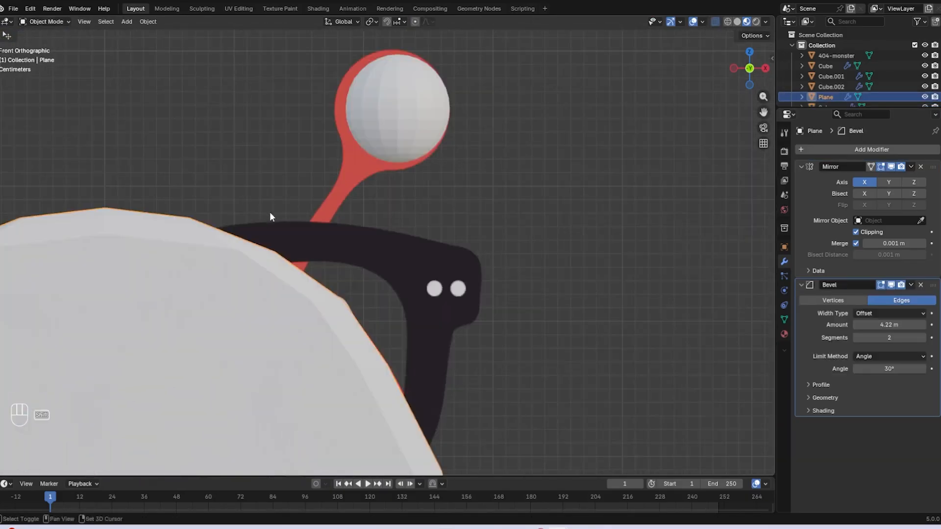
pyautogui.hotkey('shift', 'a')
pyautogui.moveTo(274, 214)
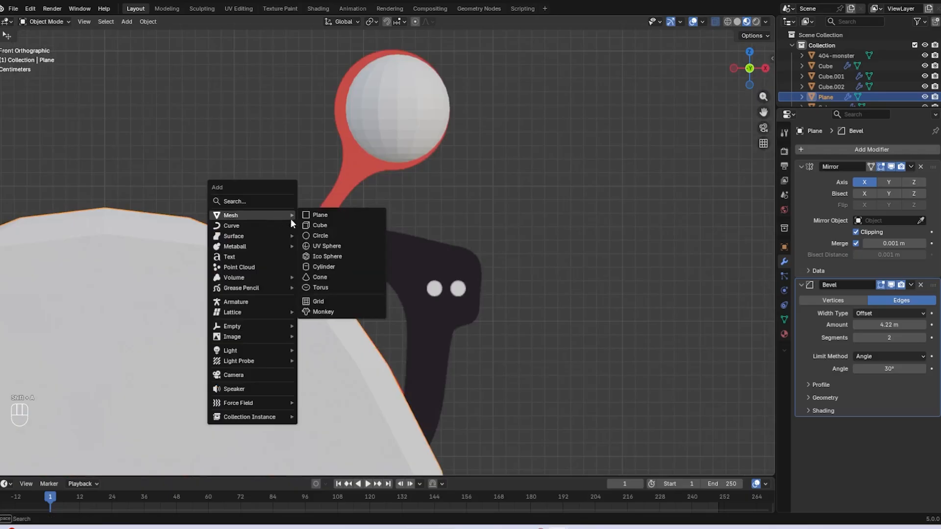
pyautogui.click(327, 216)
pyautogui.scroll(-5, 377, 240)
pyautogui.press('g')
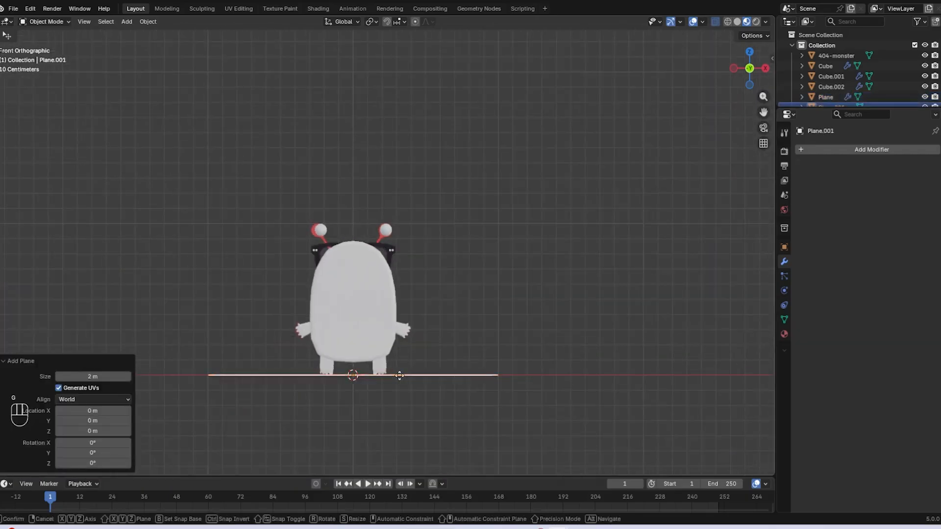
pyautogui.click(419, 233)
pyautogui.scroll(4, 490, 263)
pyautogui.hotkey('ctrl', 'z')
pyautogui.scroll(-3, 487, 271)
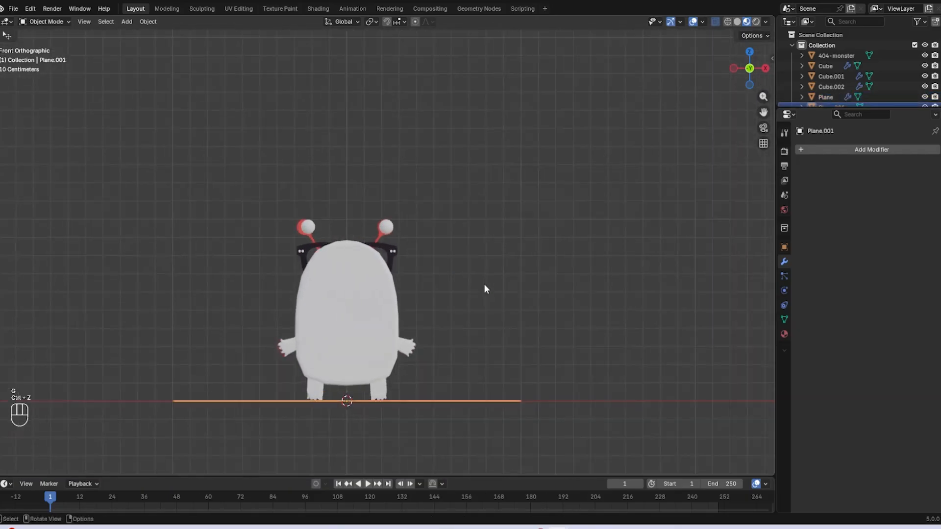
# - Move the plane's mesh -0.026107 m in X and 0.92561 m in Z to antenna height in Edit Mode
pyautogui.scroll(1, 484, 284)
pyautogui.press('Tab')
pyautogui.press('g')
pyautogui.click(473, 99)
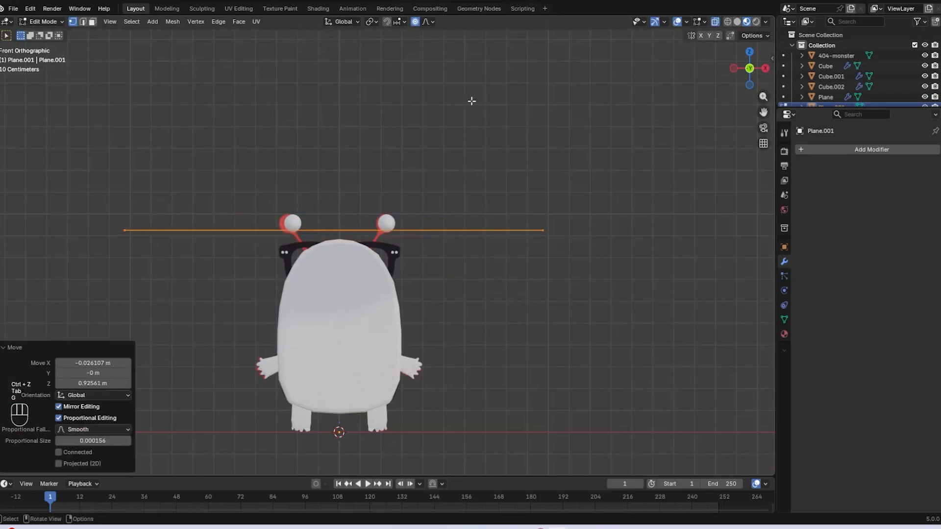
# - Add a Mirror modifier on the X axis to the new plane
pyautogui.click(799, 145)
pyautogui.click(801, 145)
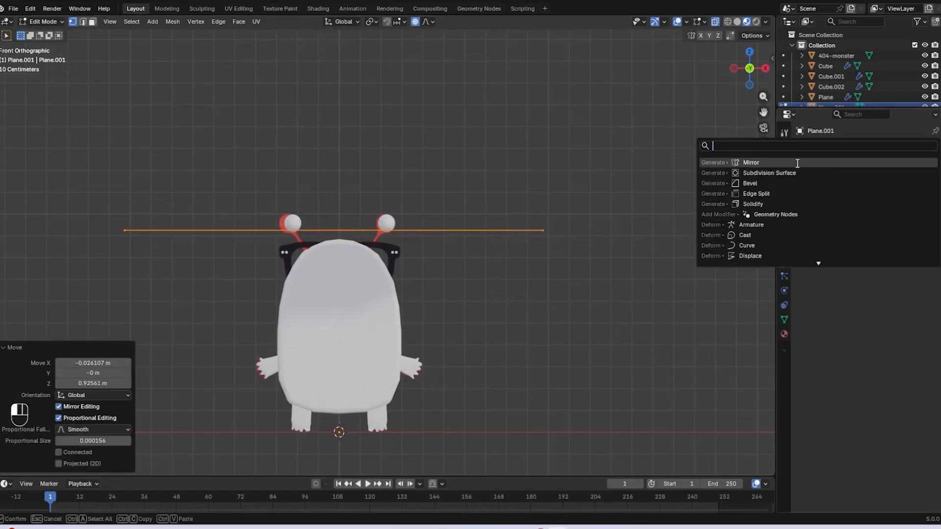
pyautogui.click(797, 163)
# - Scale the plane's mesh down and shift it along the X axis near the antenna
pyautogui.scroll(4, 686, 240)
pyautogui.press('s')
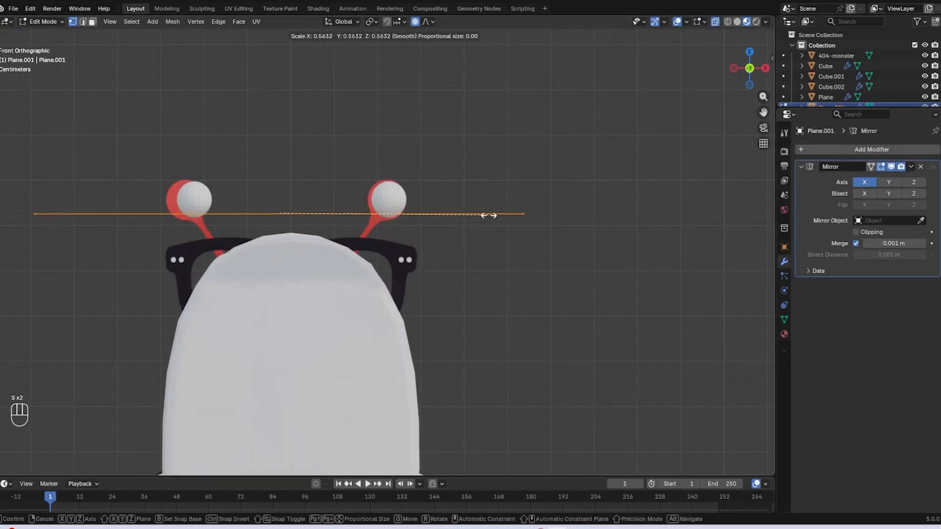
pyautogui.click(309, 214)
pyautogui.press('g')
pyautogui.press('x')
pyautogui.click(313, 220)
pyautogui.scroll(-1, 370, 241)
pyautogui.scroll(-2, 370, 241)
# - Delete the plane added for the antenna in Object Mode
pyautogui.press('Tab')
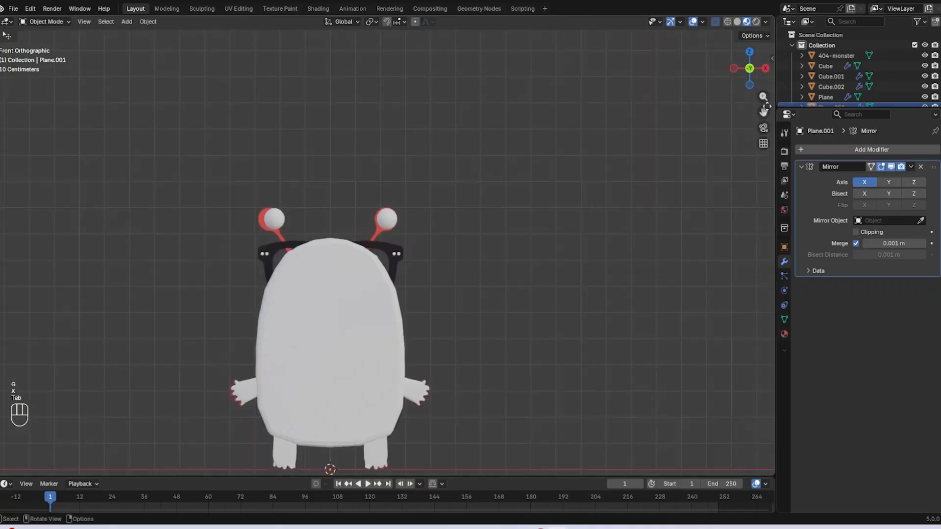
pyautogui.scroll(-1, 806, 80)
pyautogui.press('x')
pyautogui.scroll(5, 411, 195)
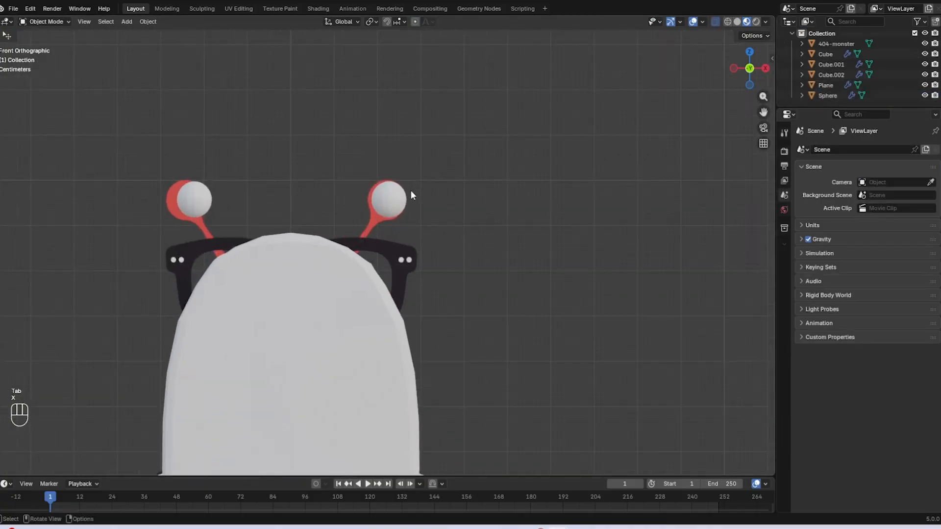
# - Add a plane inside the antenna ball's mesh in Edit Mode and scale it to 0.357
pyautogui.click(404, 196)
pyautogui.press('Tab')
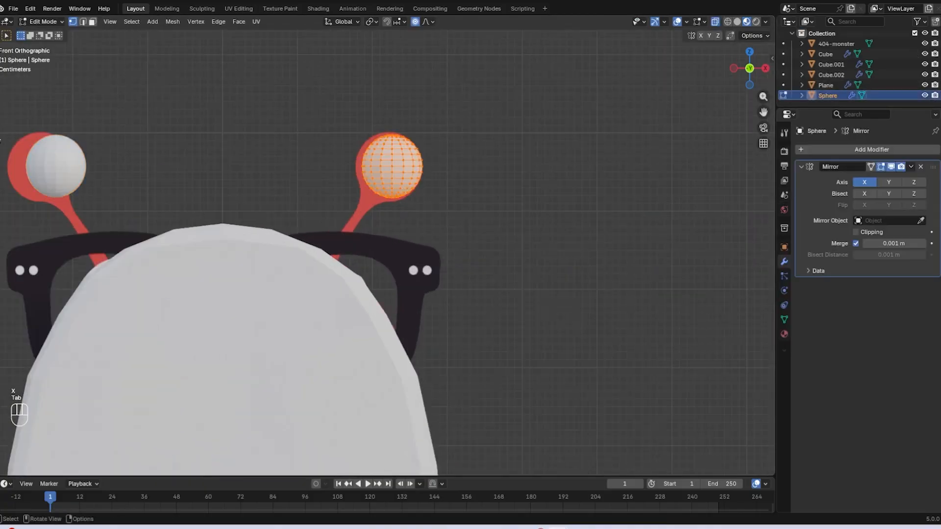
pyautogui.scroll(-2, 457, 146)
pyautogui.hotkey('shift', 'a')
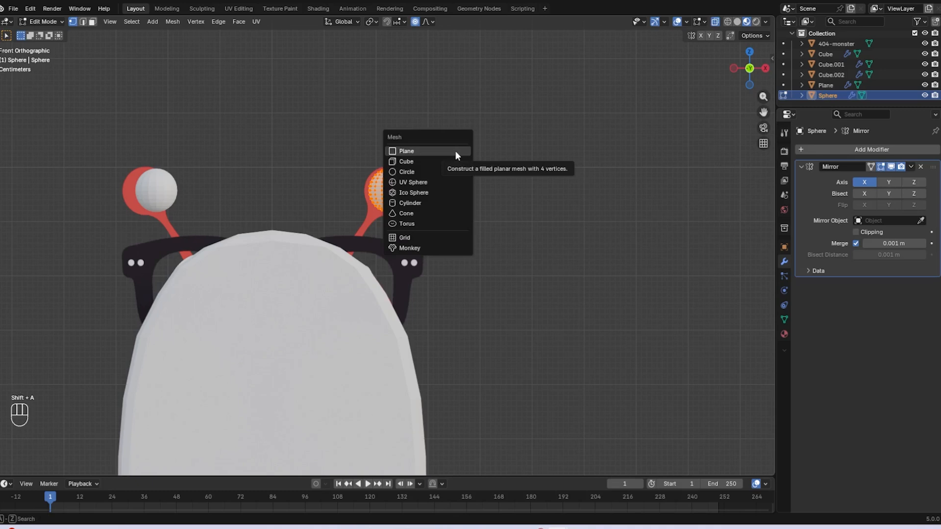
pyautogui.click(454, 151)
pyautogui.scroll(-5, 510, 197)
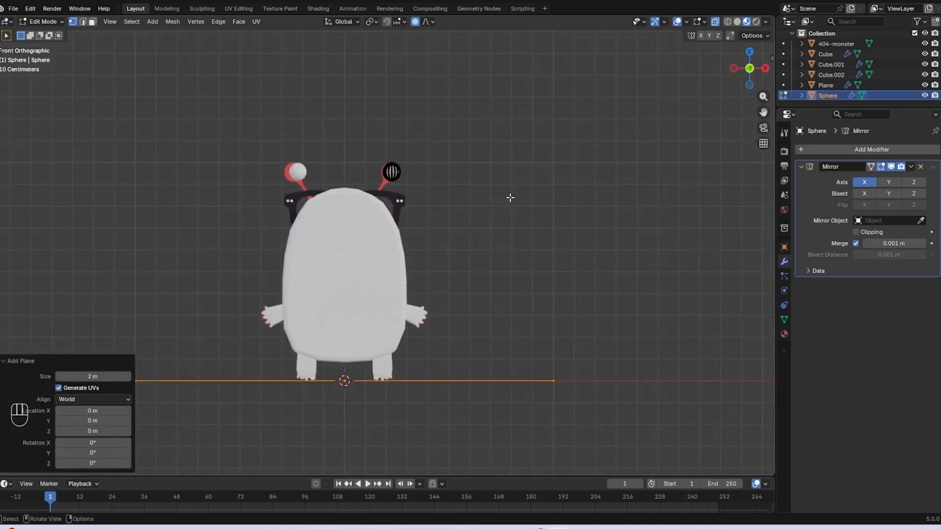
pyautogui.press('s')
pyautogui.click(411, 365)
pyautogui.scroll(-2, 422, 196)
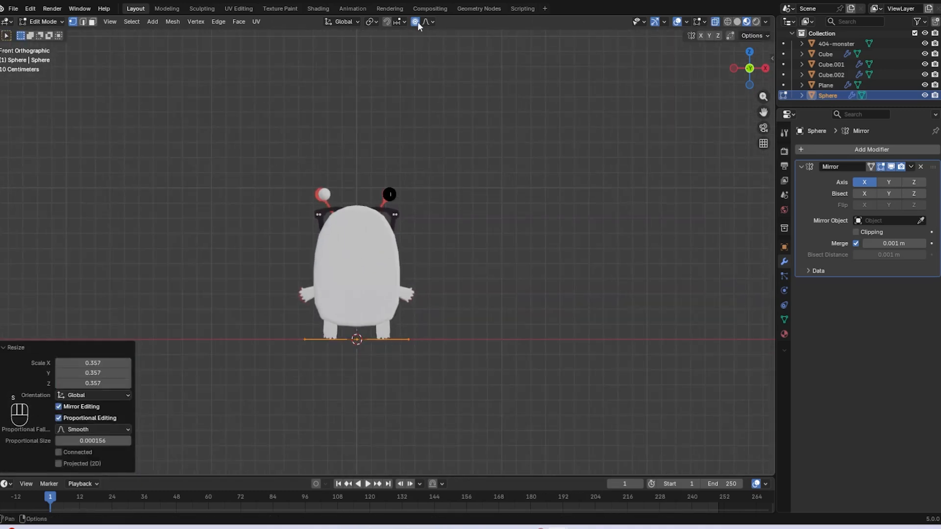
# - Move the plane 0.15163 m in X and 0.93946 m in Z to antenna height with proportional editing off
pyautogui.scroll(5, 466, 377)
pyautogui.press('g')
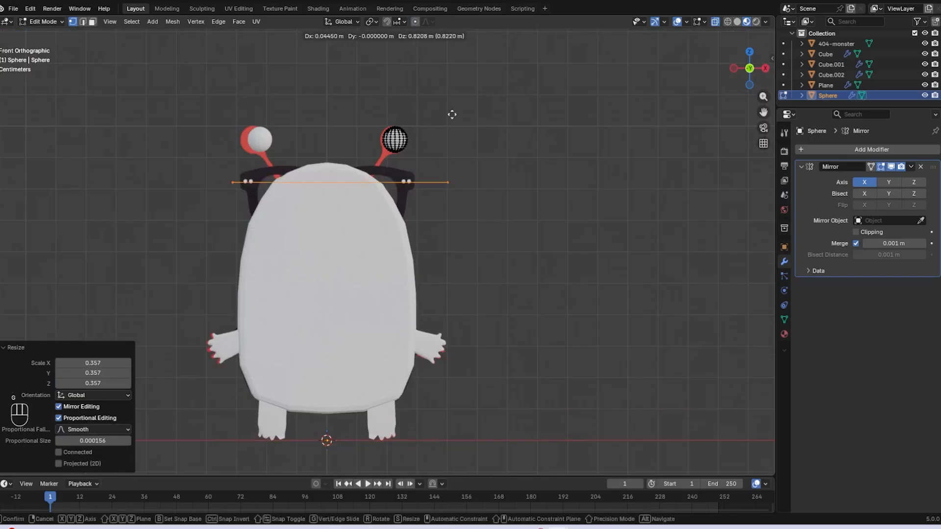
pyautogui.click(472, 80)
# - Place the plane over the antenna stalk in the reference and rotate it 45.5° in the front view
pyautogui.scroll(4, 511, 171)
pyautogui.scroll(6, 510, 172)
pyautogui.press('s')
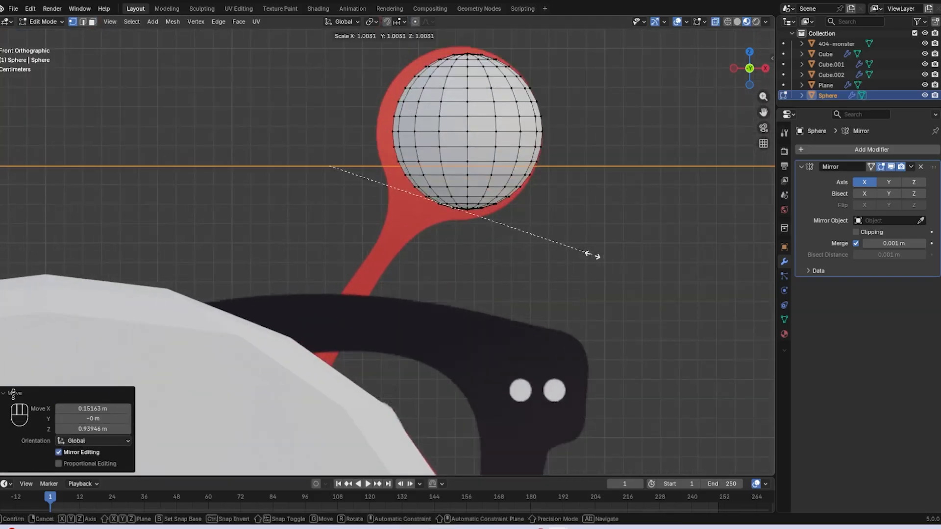
pyautogui.click(383, 185)
pyautogui.press('g')
pyautogui.click(420, 282)
pyautogui.press('r')
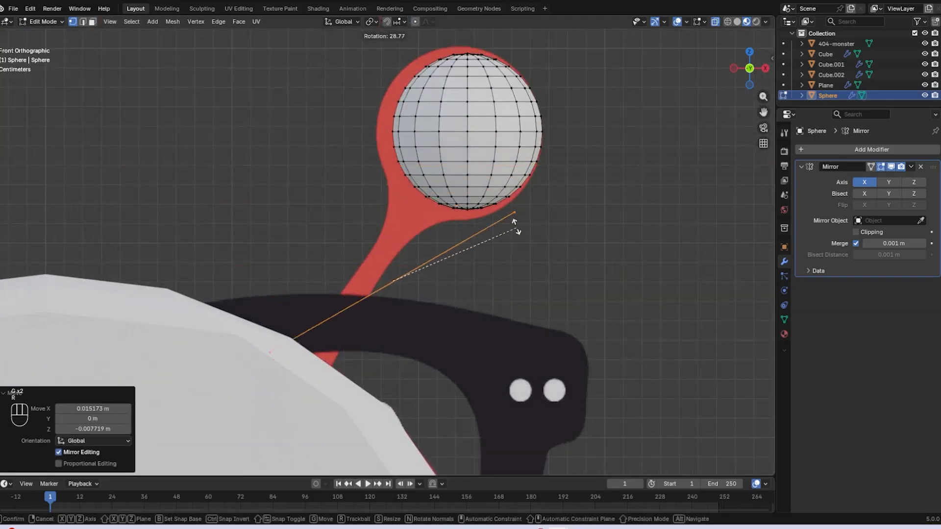
pyautogui.click(494, 199)
# - Fit the plane to the stalk's length and slope, rotating it another 6.35° and finishing with a 1.037 scale
pyautogui.press('s')
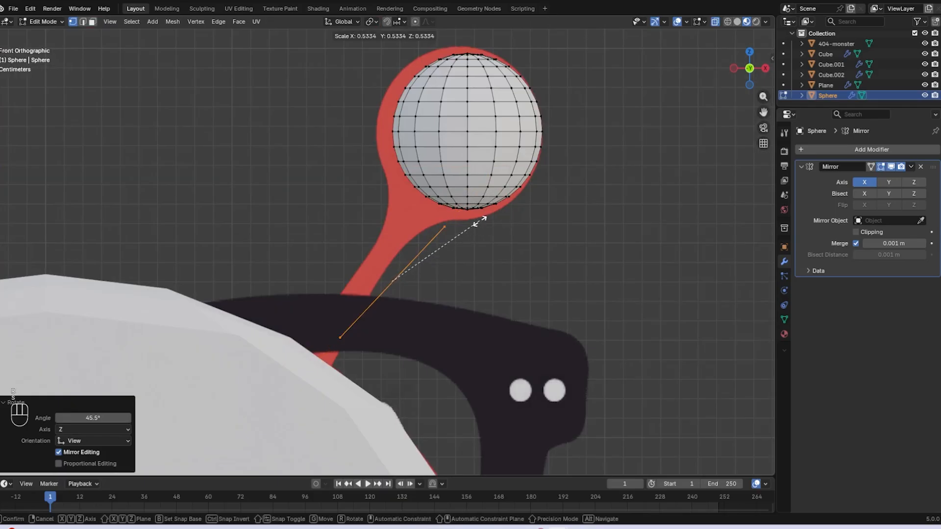
pyautogui.click(514, 240)
pyautogui.press('g')
pyautogui.press('r')
pyautogui.click(539, 209)
pyautogui.press('g')
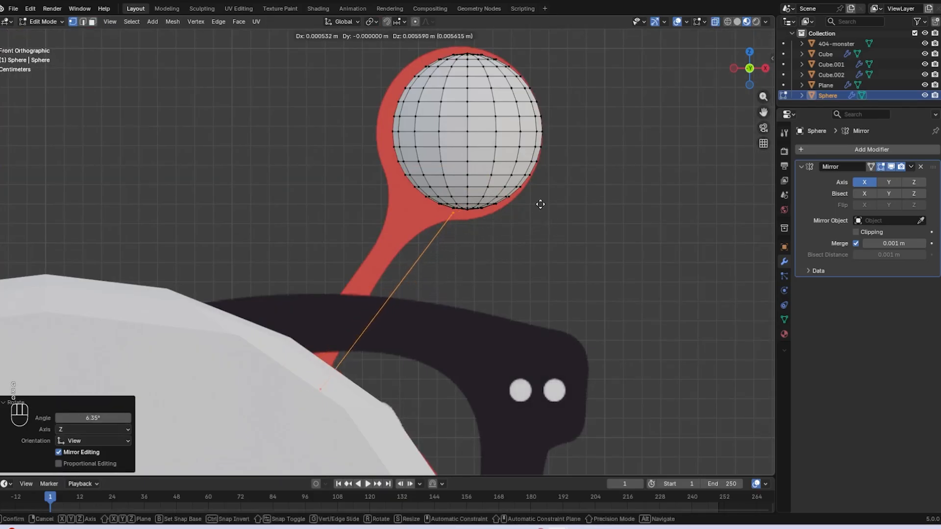
pyautogui.click(539, 197)
pyautogui.press('s')
pyautogui.click(543, 196)
# - Select the linked ball and plane and move them together -0.2666 m along Y over the body
pyautogui.moveTo(531, 245); pyautogui.dragTo(571, 303, button='middle')
pyautogui.scroll(-2, 570, 301)
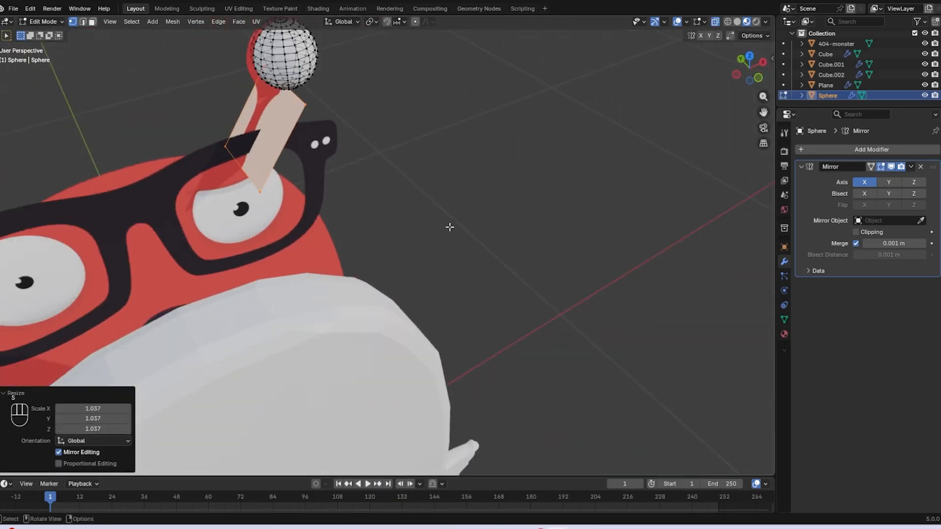
pyautogui.moveTo(450, 227); pyautogui.dragTo(458, 228, button='middle')
pyautogui.press('Tab')
pyautogui.press('Tab')
pyautogui.moveTo(220, 129); pyautogui.dragTo(306, 210, button='middle')
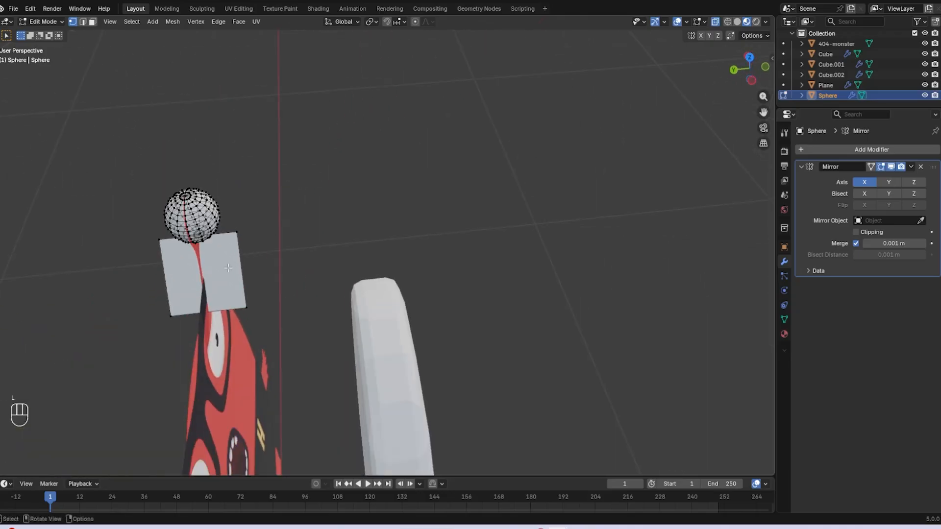
pyautogui.press('l')
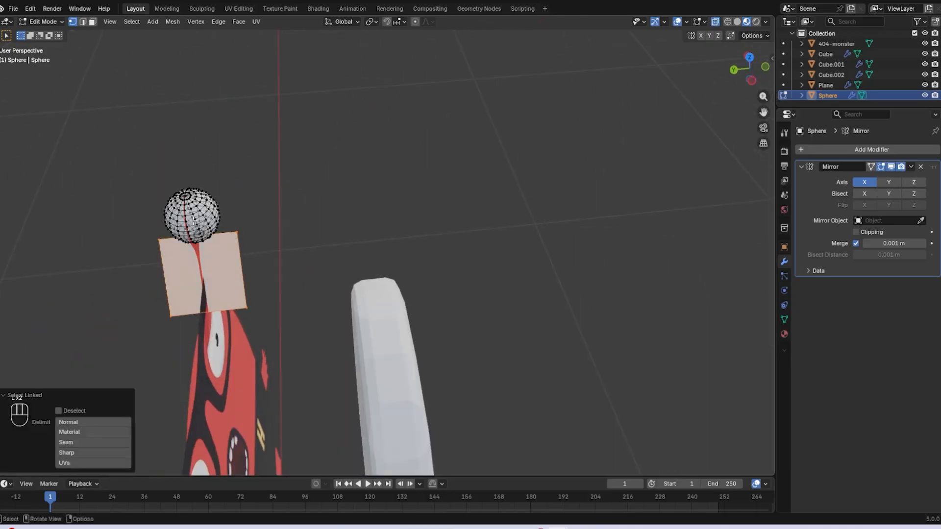
pyautogui.press('l')
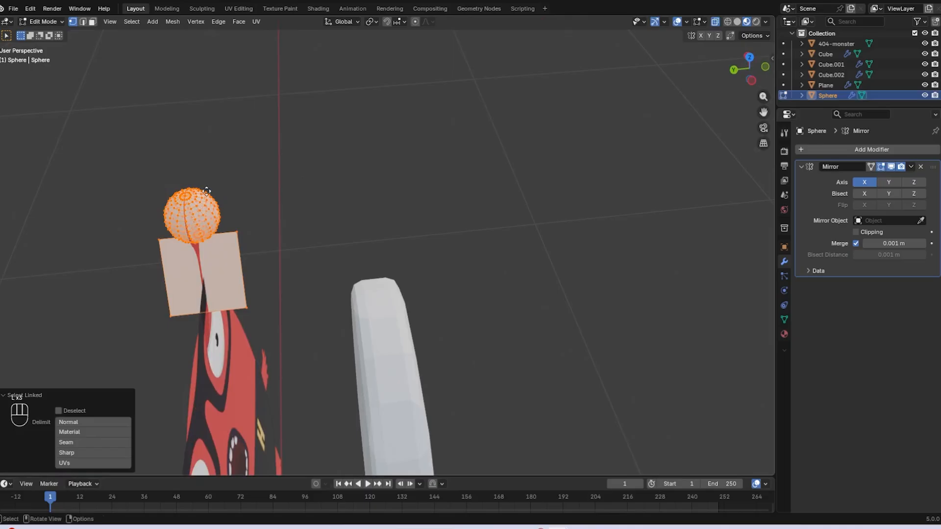
pyautogui.press('g')
pyautogui.press('y')
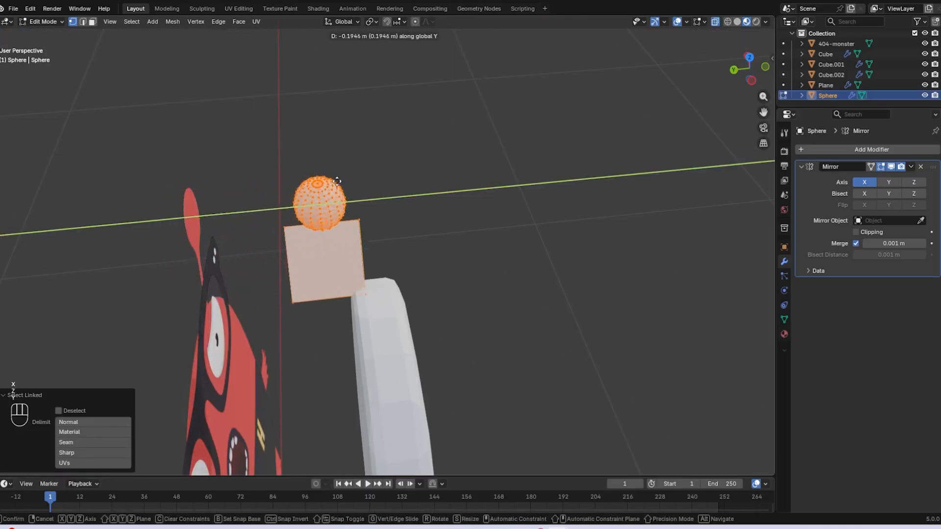
pyautogui.click(367, 179)
# - Move the plane's side edges inward along Y to narrow it into a strip as wide as the stalk
pyautogui.scroll(5, 424, 309)
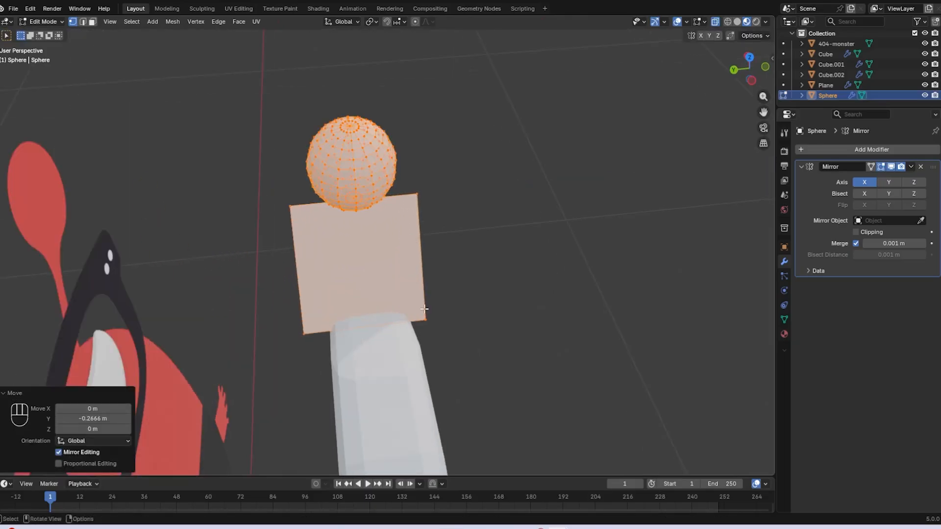
pyautogui.click(424, 308)
pyautogui.moveTo(424, 309); pyautogui.dragTo(416, 269, button='middle')
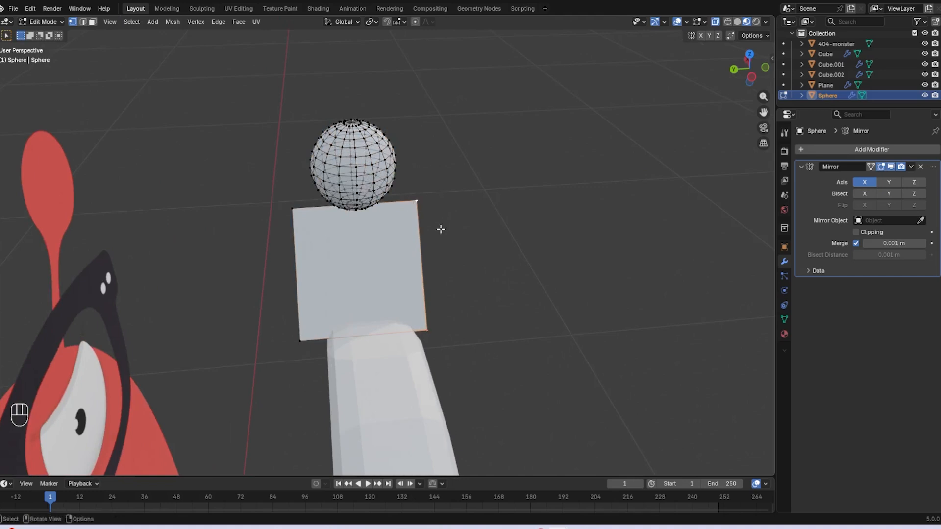
pyautogui.press('g')
pyautogui.press('x')
pyautogui.press('y')
pyautogui.click(466, 289)
pyautogui.keyDown('shift'); pyautogui.click(306, 342); pyautogui.keyUp('shift')
pyautogui.moveTo(295, 233); pyautogui.dragTo(383, 220, button='middle')
pyautogui.scroll(1, 395, 255)
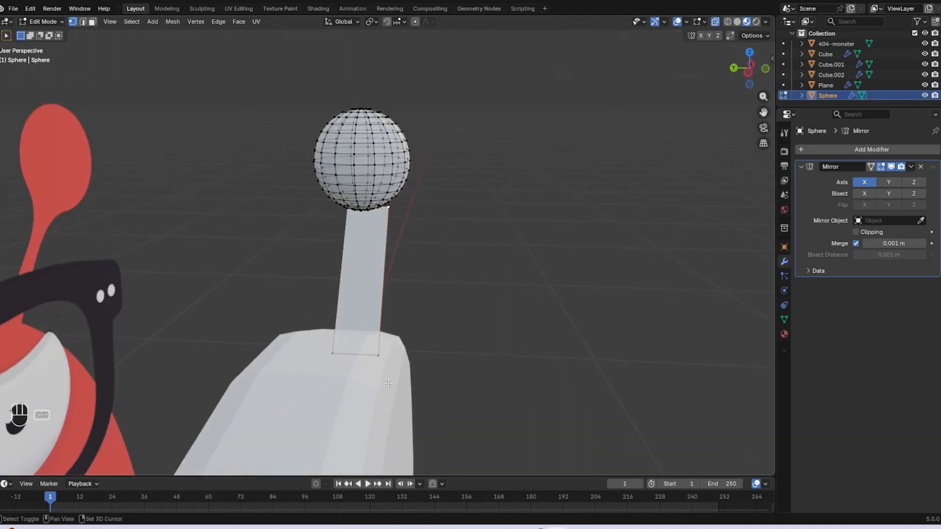
pyautogui.press('g')
pyautogui.press('x')
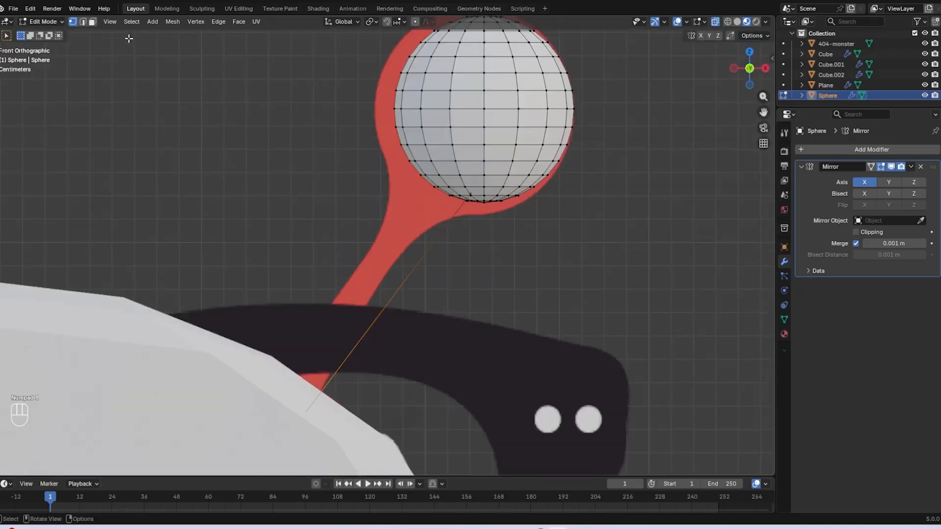
# - Switch to face selection and extrude the strip's face into a solid antenna stalk
pyautogui.click(92, 22)
pyautogui.moveTo(314, 274); pyautogui.dragTo(362, 289, button='middle')
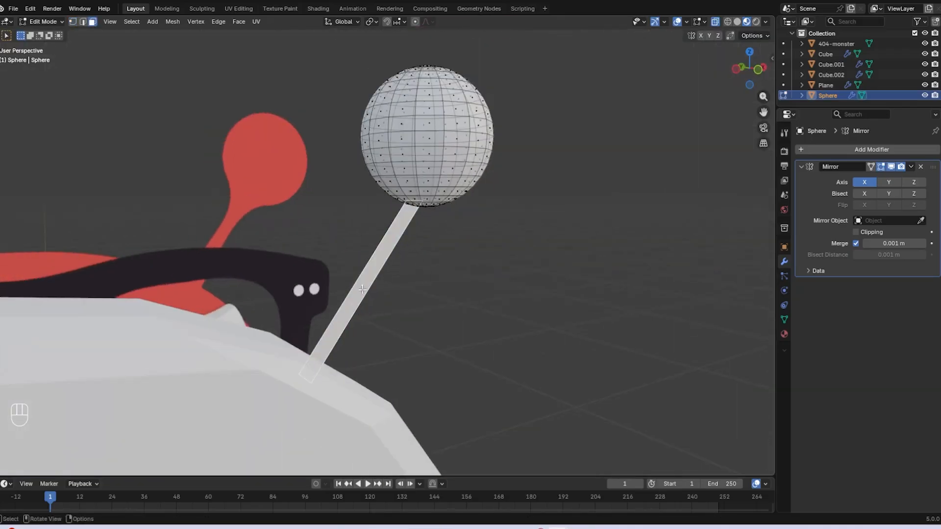
pyautogui.press('KP_1')
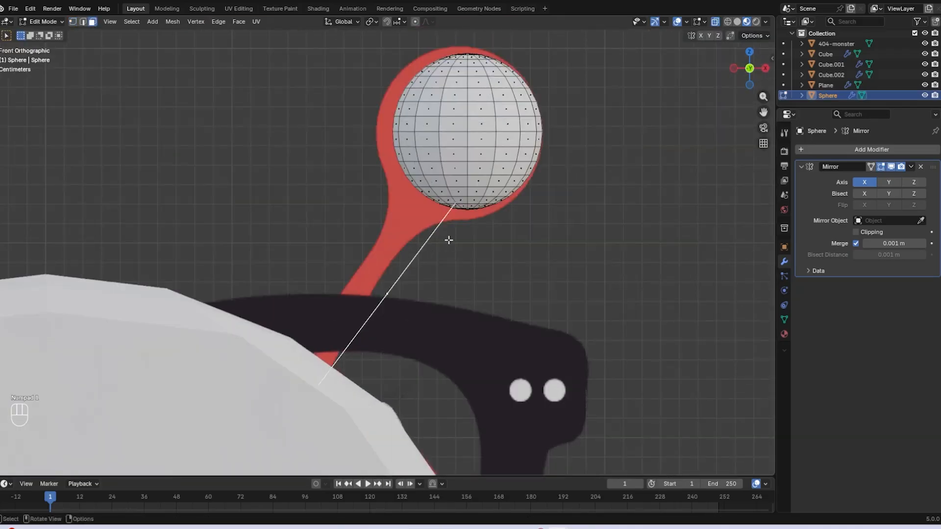
pyautogui.press('e')
pyautogui.press('Tab')
pyautogui.press('Tab')
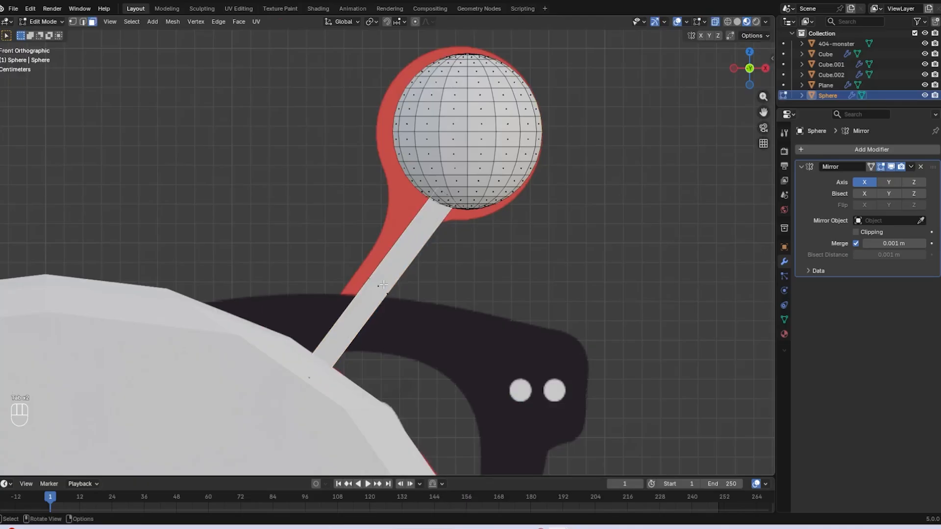
# - Rotate the whole stalk 5.28° in the front view and move it -0.010115 m in X and -0.002928 m in Z
pyautogui.press('l')
pyautogui.press('r')
pyautogui.click(441, 268)
pyautogui.press('g')
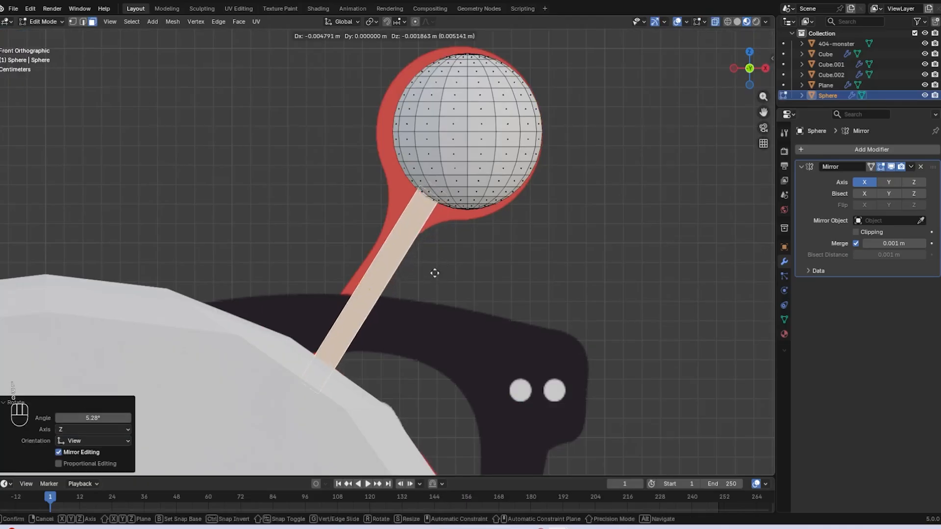
pyautogui.click(425, 275)
pyautogui.scroll(-3, 424, 274)
pyautogui.keyDown('shift'); pyautogui.moveTo(424, 274); pyautogui.dragTo(510, 265, button='middle'); pyautogui.keyUp('shift')
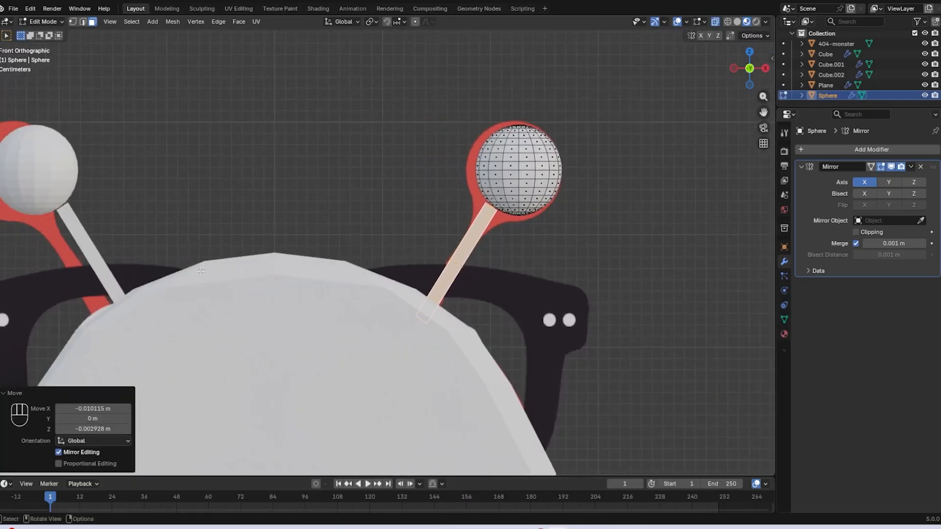
# - Move the linked antenna ball -0.009199 m in X and -0.00368 m in Z onto the stalk's upper end
pyautogui.press('Tab')
pyautogui.press('Tab')
pyautogui.press('l')
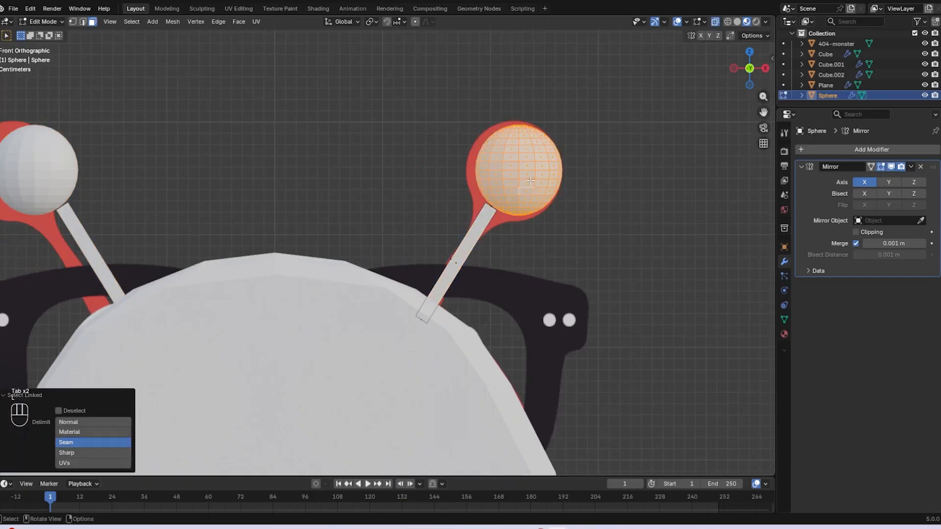
pyautogui.press('s')
pyautogui.click(510, 184)
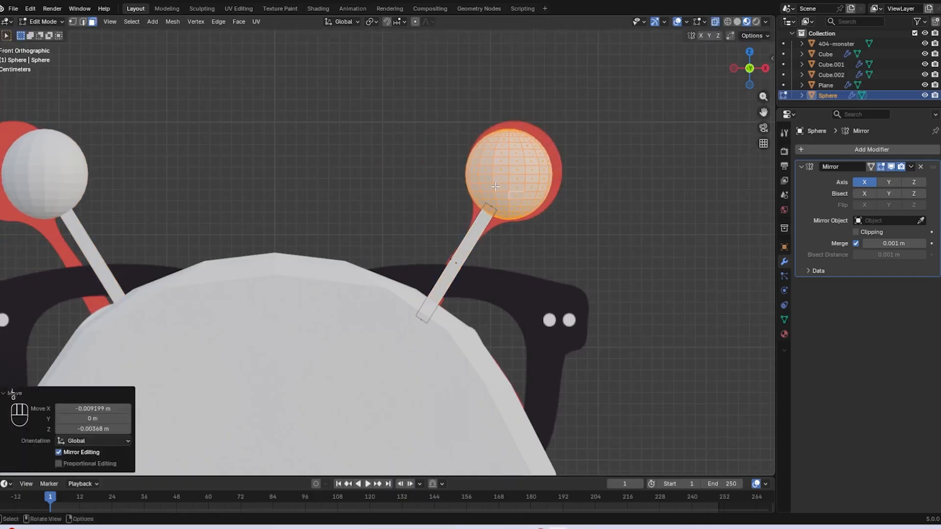
# - Add a loop cut to the stalk near the ball at factor -0.513 and scale the loop to 1.098
pyautogui.scroll(3, 516, 251)
pyautogui.hotkey('ctrl', 'r')
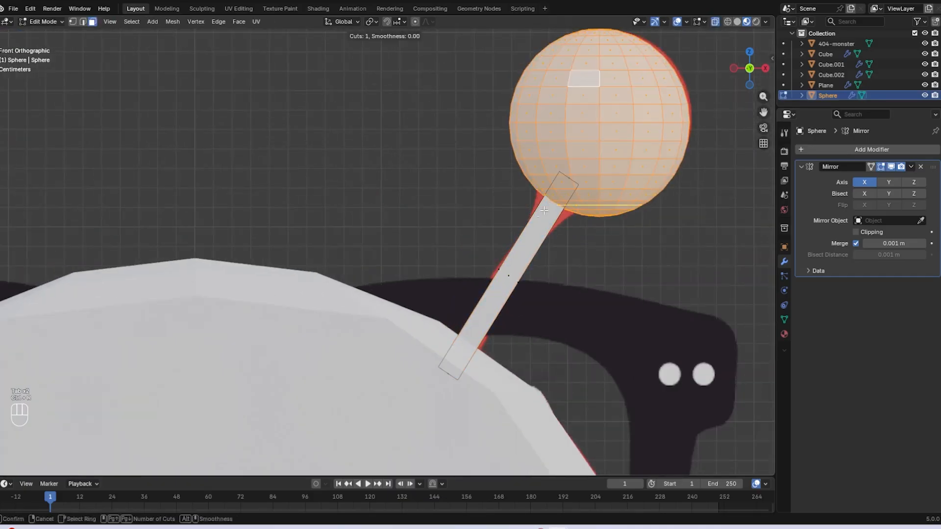
pyautogui.click(544, 210)
pyautogui.click(573, 167)
pyautogui.press('s')
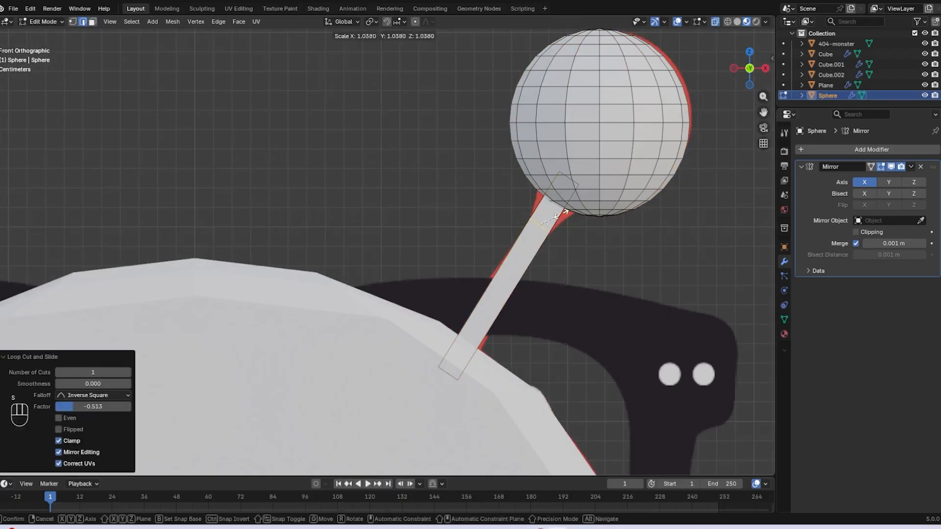
pyautogui.click(544, 233)
# - Add a second loop cut just below the first at factor -0.785 and scale it to 0.903
pyautogui.hotkey('ctrl', 'r')
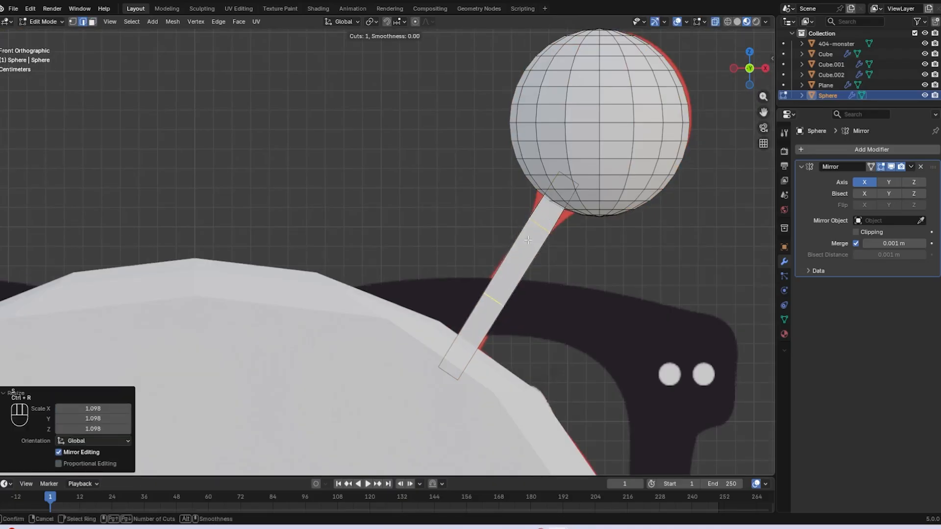
pyautogui.click(533, 241)
pyautogui.click(573, 192)
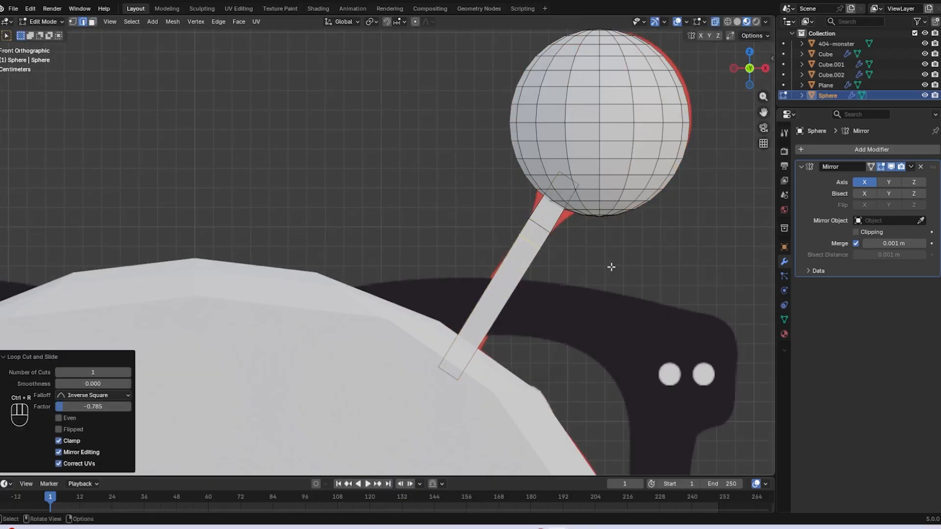
pyautogui.press('s')
pyautogui.click(582, 224)
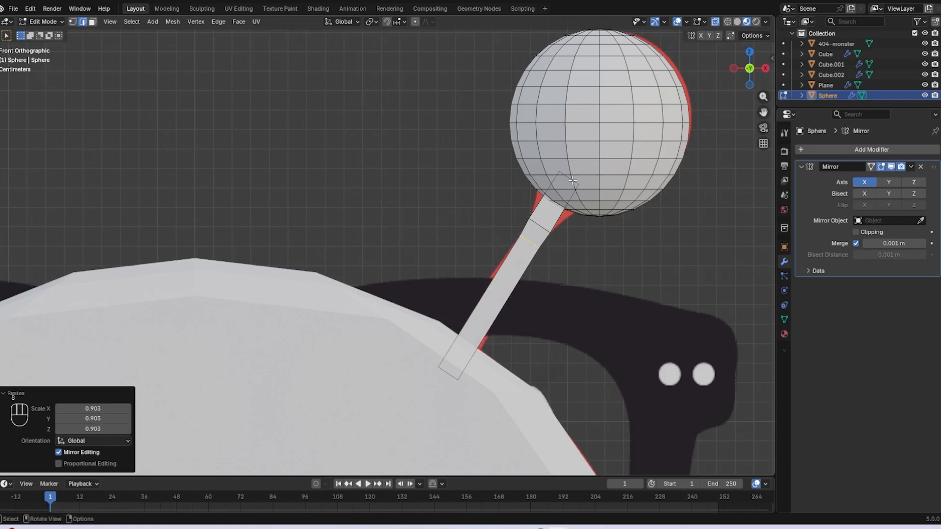
# - Undo the last changes to the antenna mesh
pyautogui.press('Tab')
pyautogui.press('Tab')
pyautogui.moveTo(572, 180); pyautogui.dragTo(617, 175, button='middle')
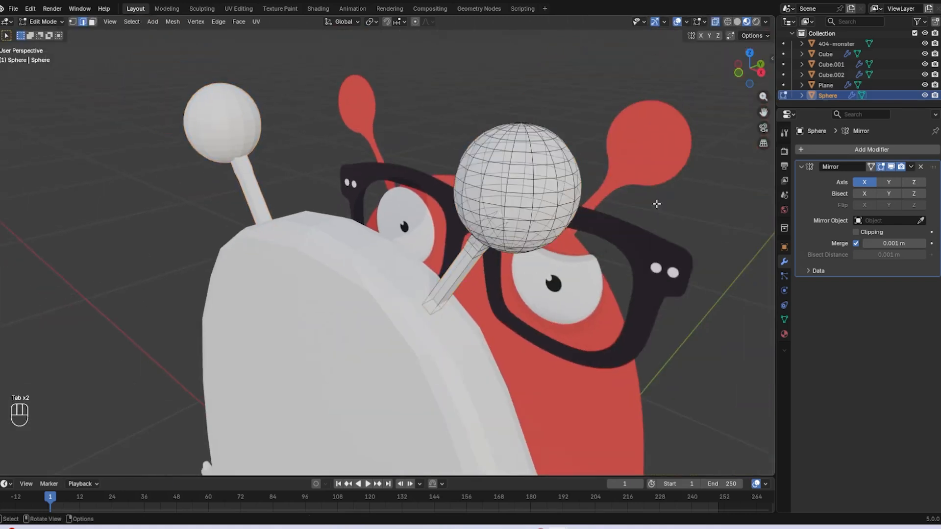
pyautogui.hotkey('ctrl', 'z')
pyautogui.hotkey('ctrl', 'z')
pyautogui.hotkey('ctrl', 'z')
pyautogui.press('Tab')
pyautogui.press('Tab')
pyautogui.press('Tab')
pyautogui.press('Tab')
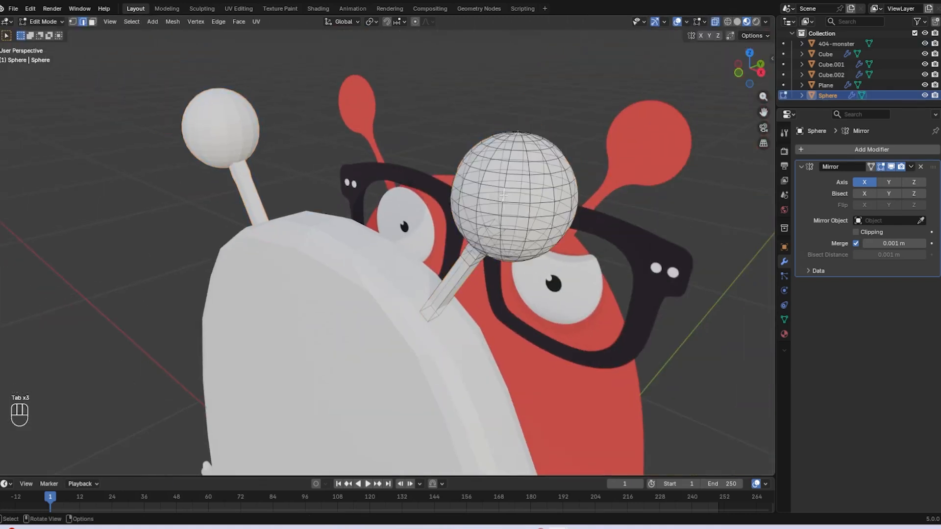
# - Hide the linked antenna ball and scale the stalk's upper end face by 1.522
pyautogui.press('l')
pyautogui.press('h')
pyautogui.scroll(2, 550, 221)
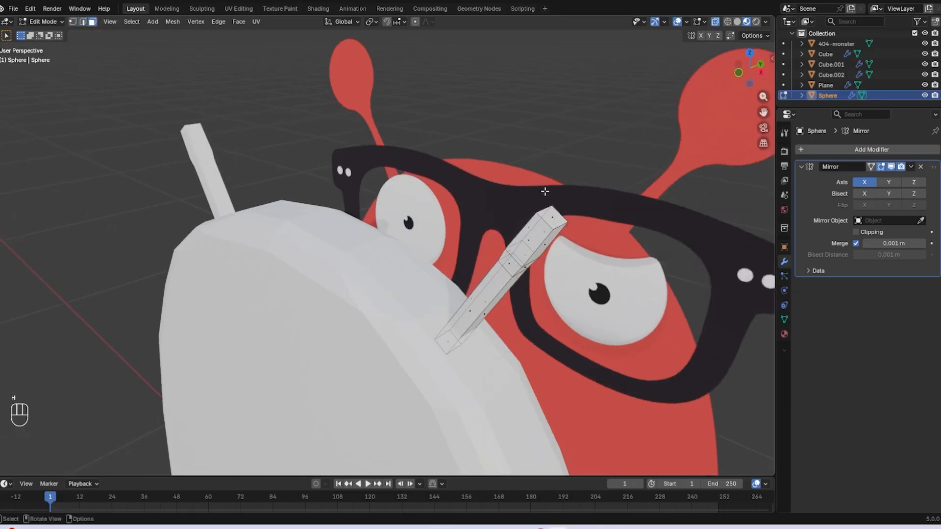
pyautogui.press('s')
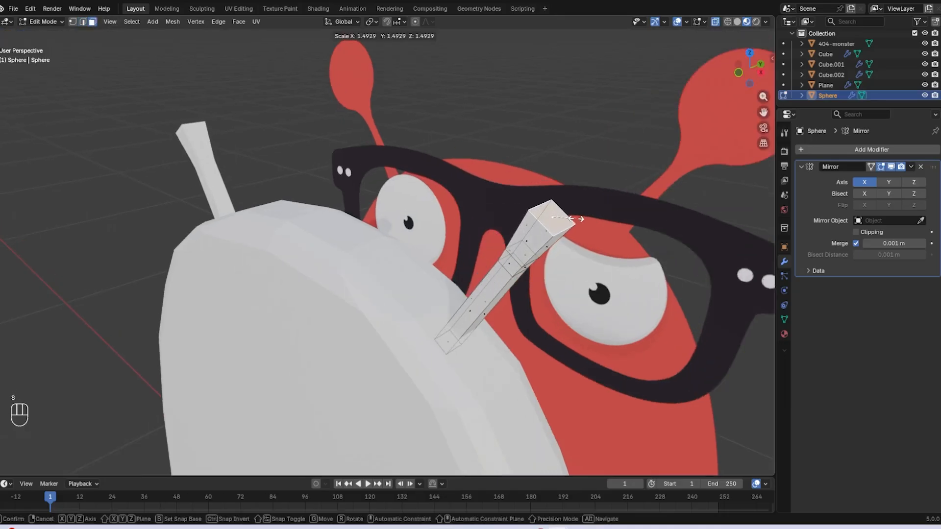
pyautogui.click(576, 217)
pyautogui.press('KP_1')
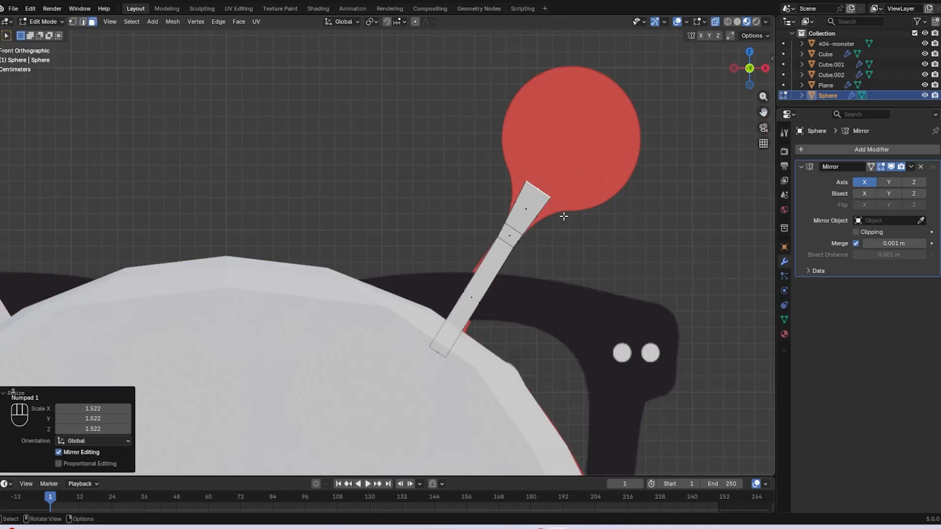
# - Scale the stalk's upper end face by 1.577, add a loop cut across the flared section and return to the antenna in Object Mode
pyautogui.scroll(2, 563, 216)
pyautogui.press('s')
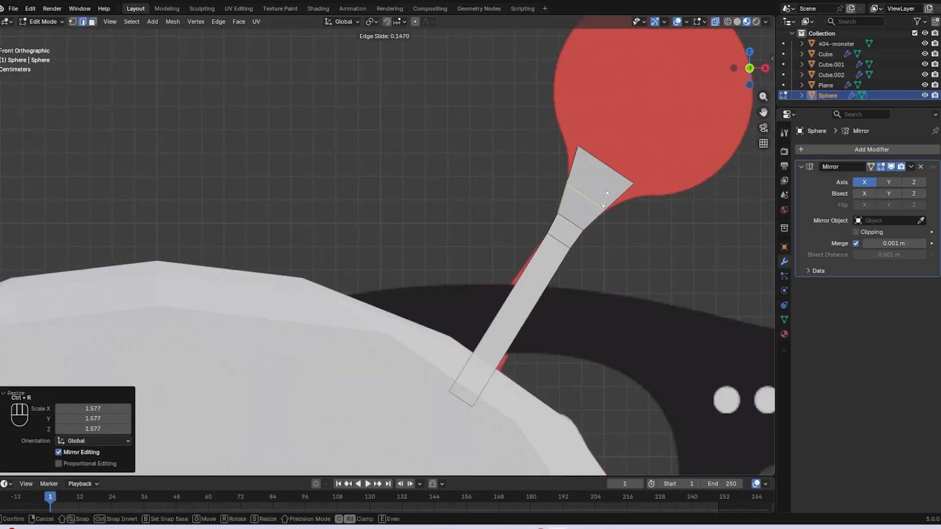
pyautogui.press('Tab')
pyautogui.press('Tab')
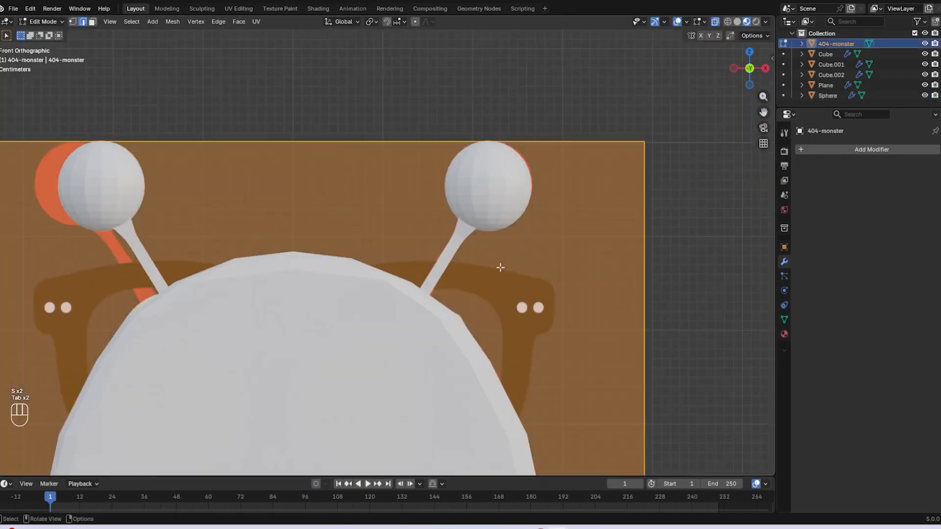
pyautogui.click(464, 247)
pyautogui.scroll(3, 530, 218)
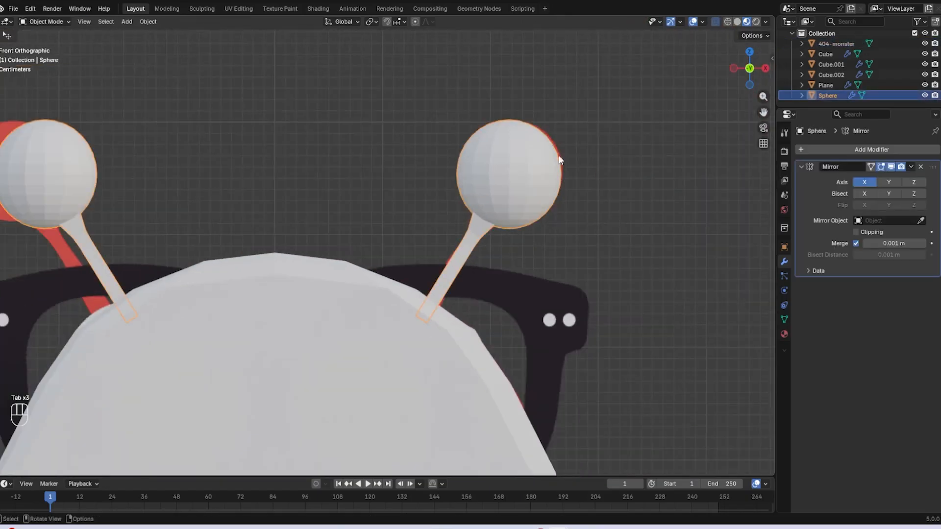
# - Try smooth shading on the mirrored antennas
pyautogui.click(439, 120)
pyautogui.click(486, 161)
pyautogui.scroll(2, 490, 198)
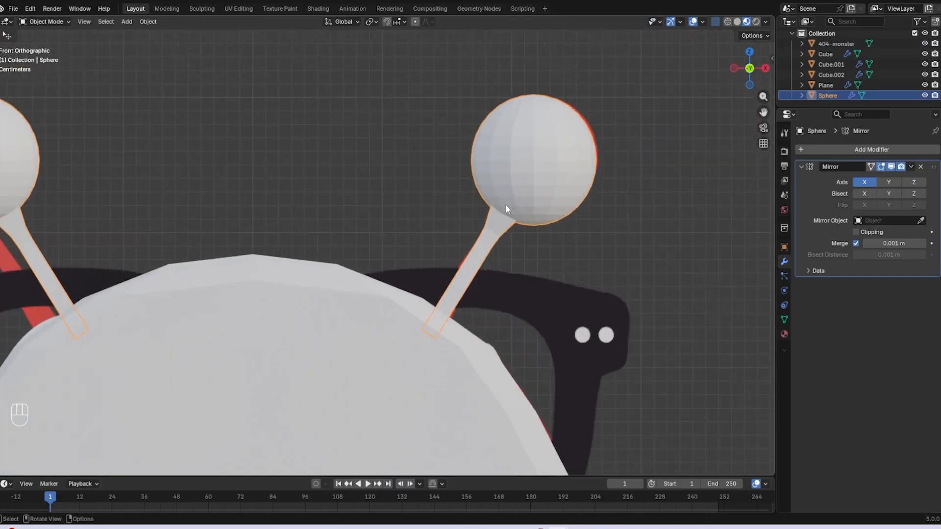
pyautogui.rightClick(522, 161)
pyautogui.click(522, 161)
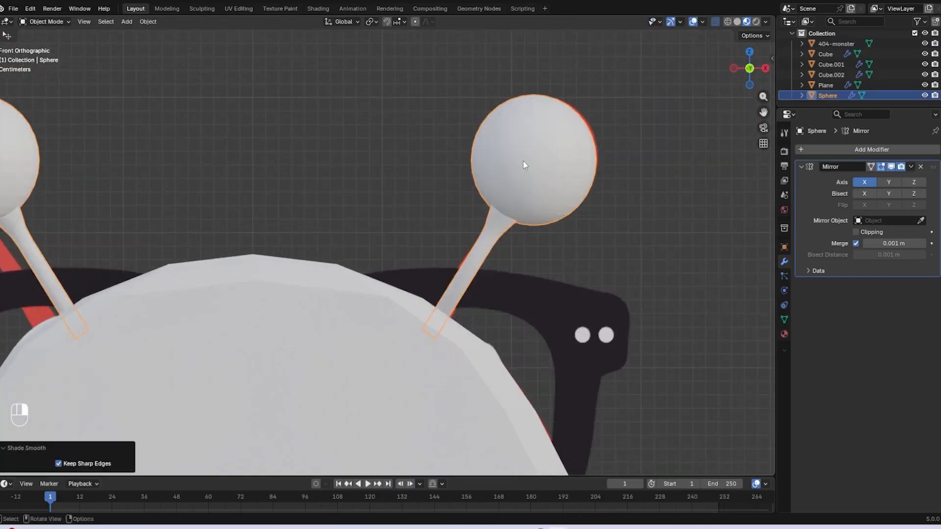
pyautogui.scroll(-3, 522, 171)
# - Return the antennas to flat shading
pyautogui.rightClick(457, 191)
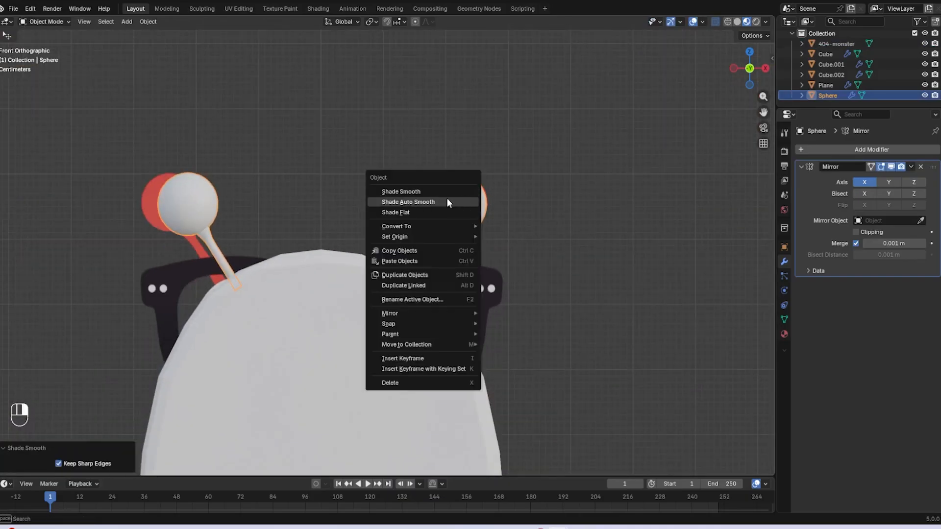
pyautogui.click(444, 212)
pyautogui.scroll(3, 469, 253)
pyautogui.scroll(-4, 469, 253)
pyautogui.press('Tab')
pyautogui.press('Tab')
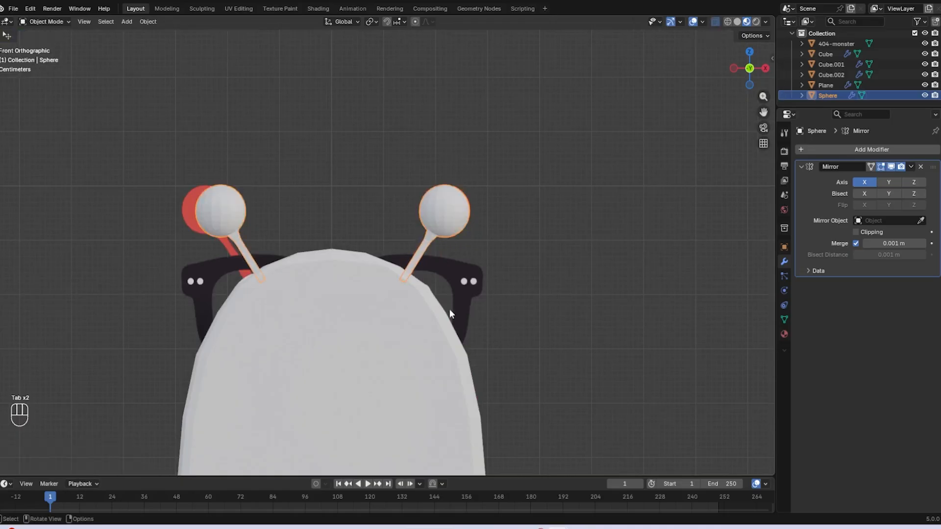
# - Examine the antennas and the whole monster model against the reference image from the front and several angles
pyautogui.moveTo(449, 308); pyautogui.dragTo(355, 304, button='middle')
pyautogui.press('KP_1')
pyautogui.scroll(4, 327, 325)
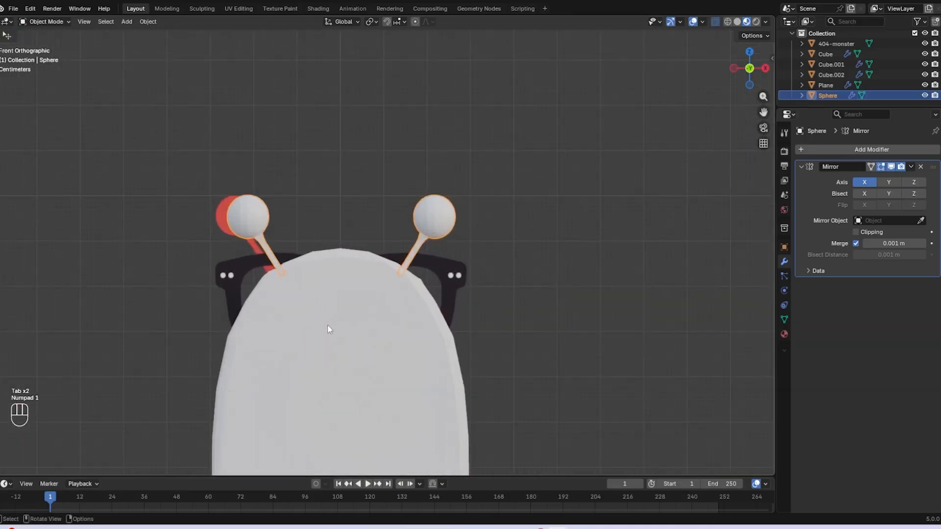
pyautogui.scroll(-4, 328, 324)
pyautogui.keyDown('shift'); pyautogui.moveTo(338, 338); pyautogui.dragTo(568, 260, button='middle'); pyautogui.keyUp('shift')
pyautogui.scroll(2, 451, 322)
pyautogui.moveTo(563, 265); pyautogui.dragTo(408, 273, button='middle')
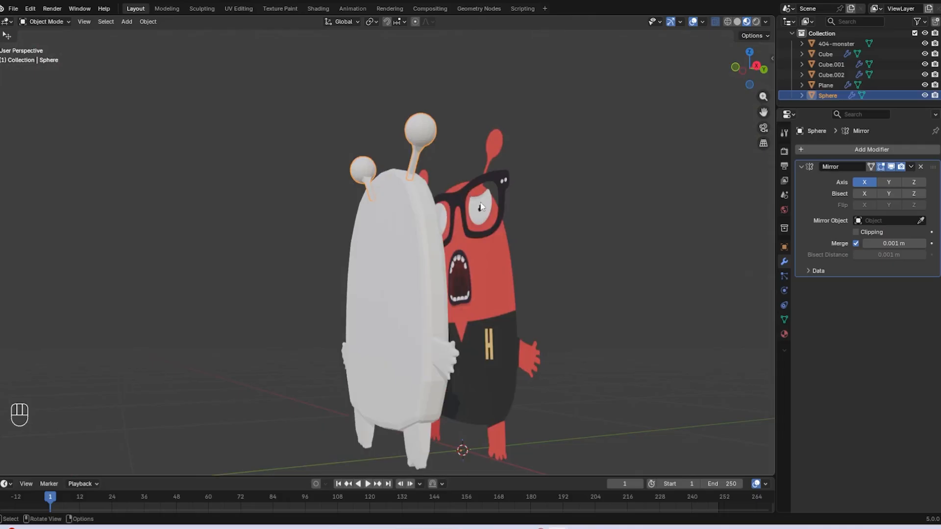
pyautogui.moveTo(465, 252); pyautogui.dragTo(480, 316, button='middle')
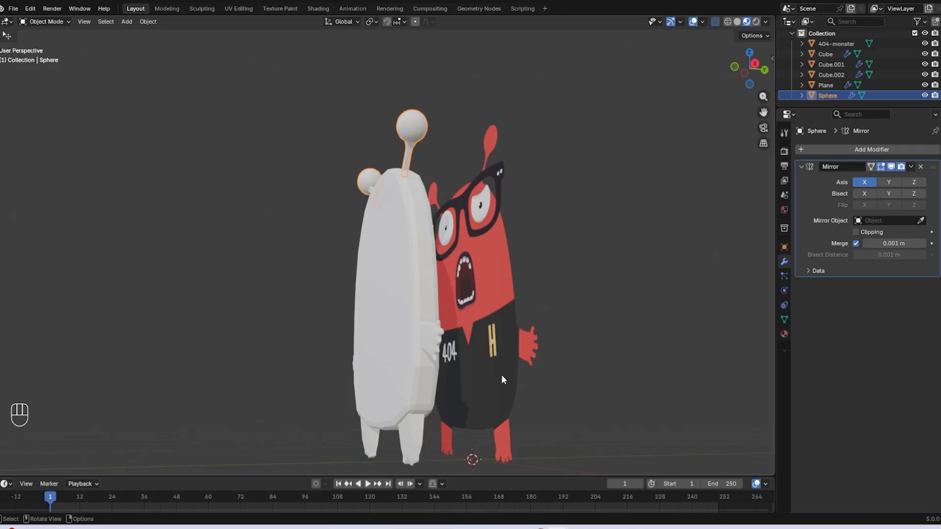
pyautogui.moveTo(501, 375); pyautogui.dragTo(578, 372, button='middle')
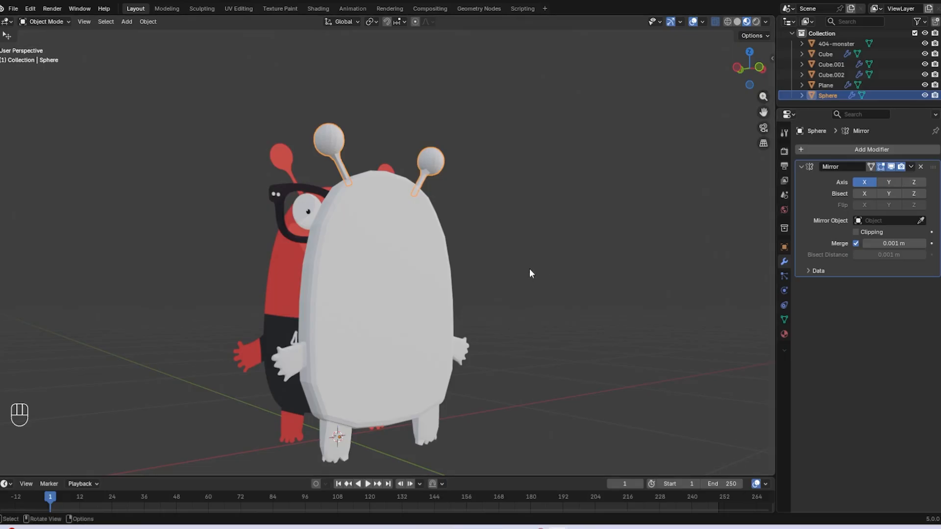
pyautogui.moveTo(529, 269); pyautogui.dragTo(475, 307, button='middle')
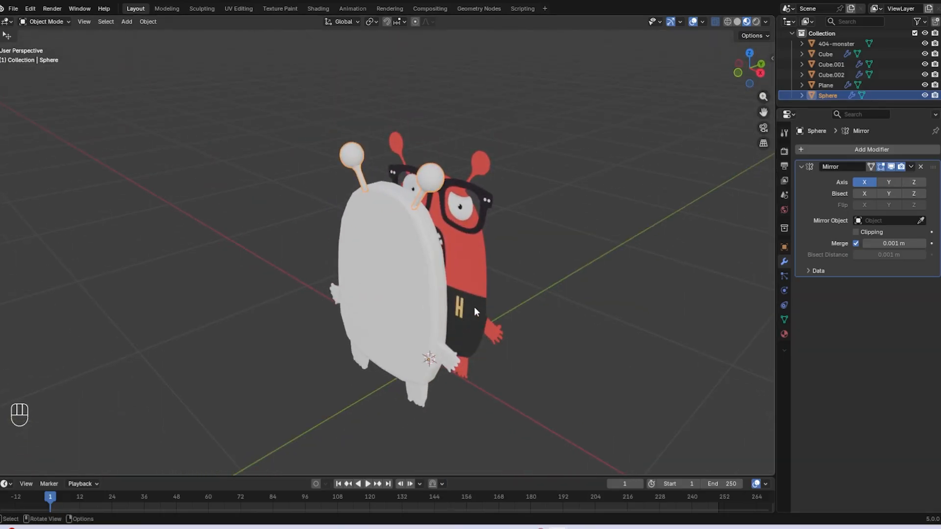